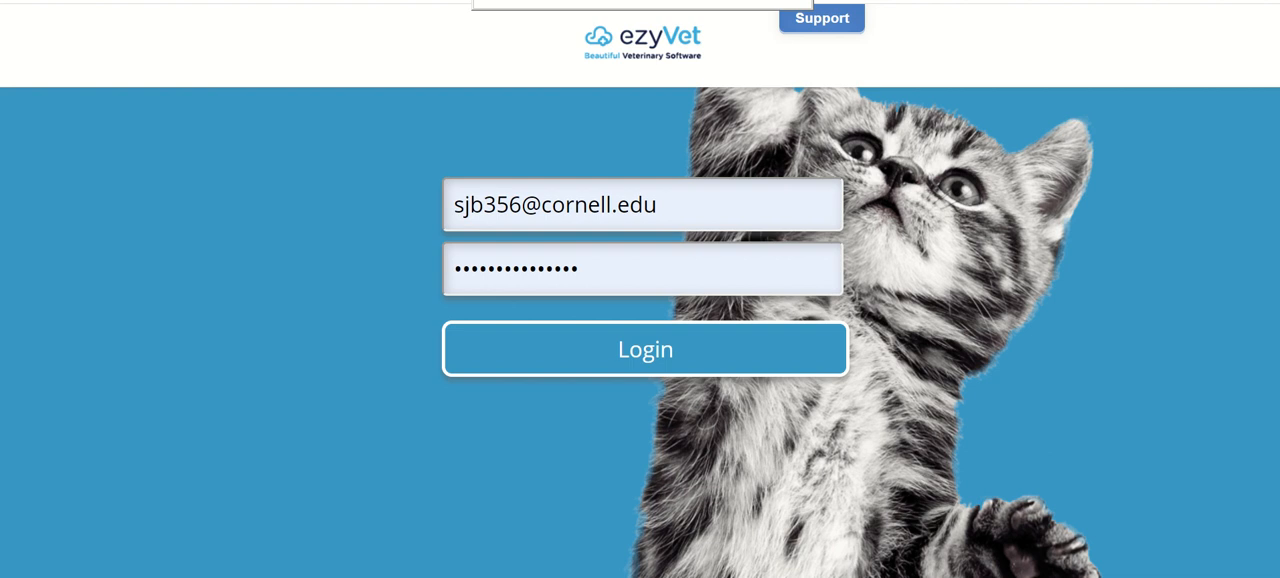
# - Log in with the already entered credentials and select the CAH Soft Tissue Surgery department as the location
pyautogui.click(630, 370)
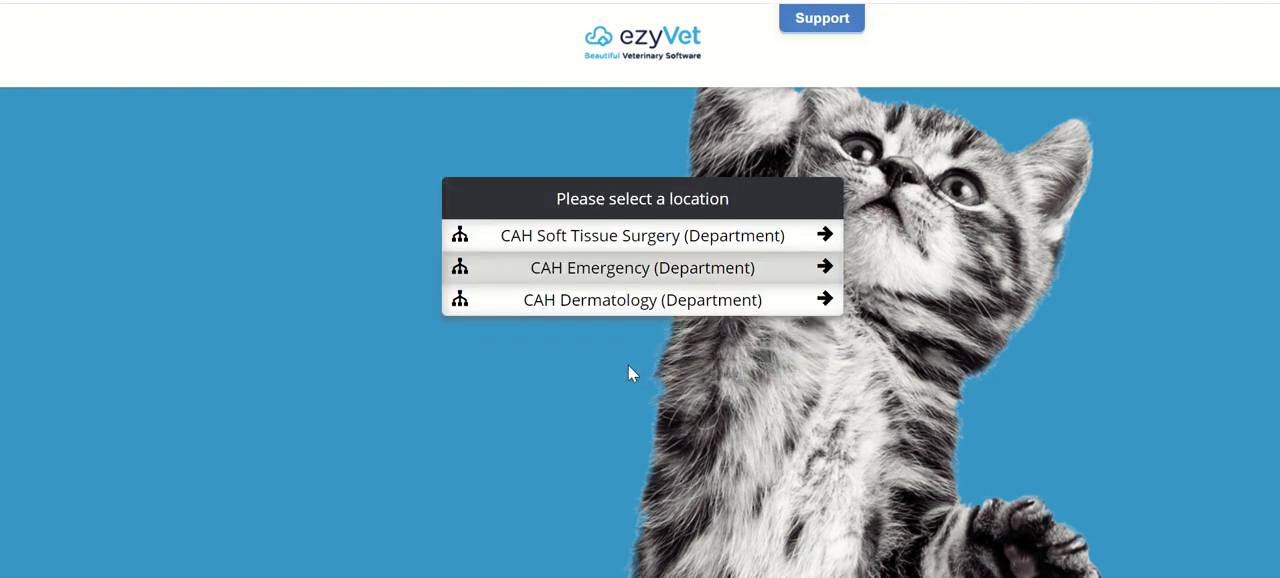
pyautogui.click(724, 237)
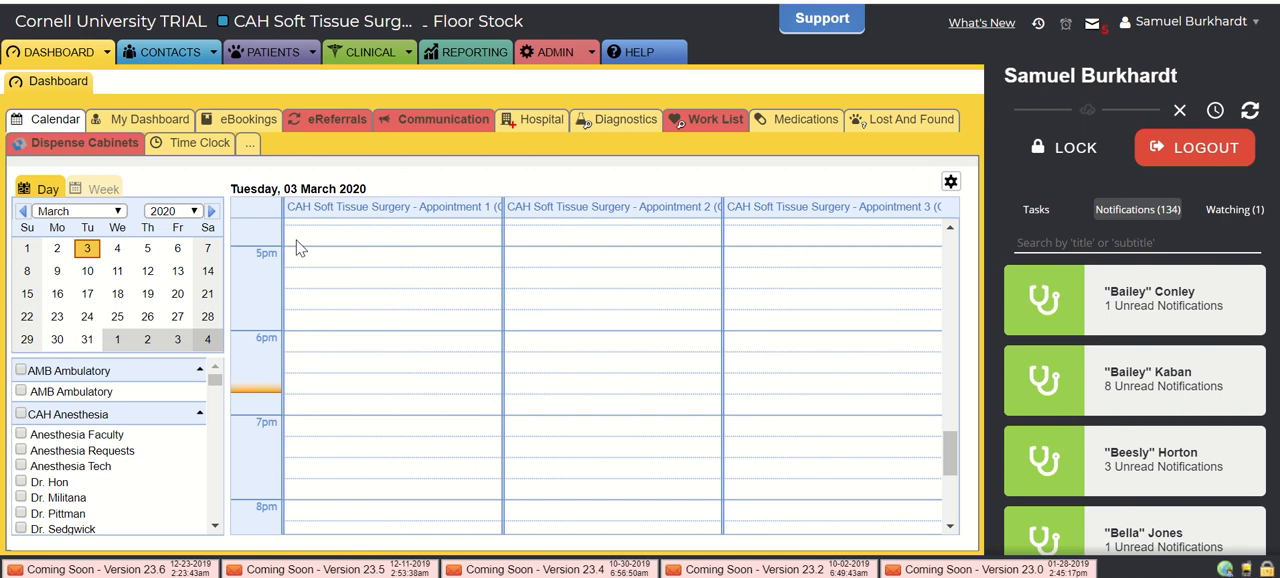
# - Include all CAH Soft Tissue Surgery appointment columns in the day calendar and examine the morning schedule for 3 March 2020
pyautogui.scroll(5, 449, 337)
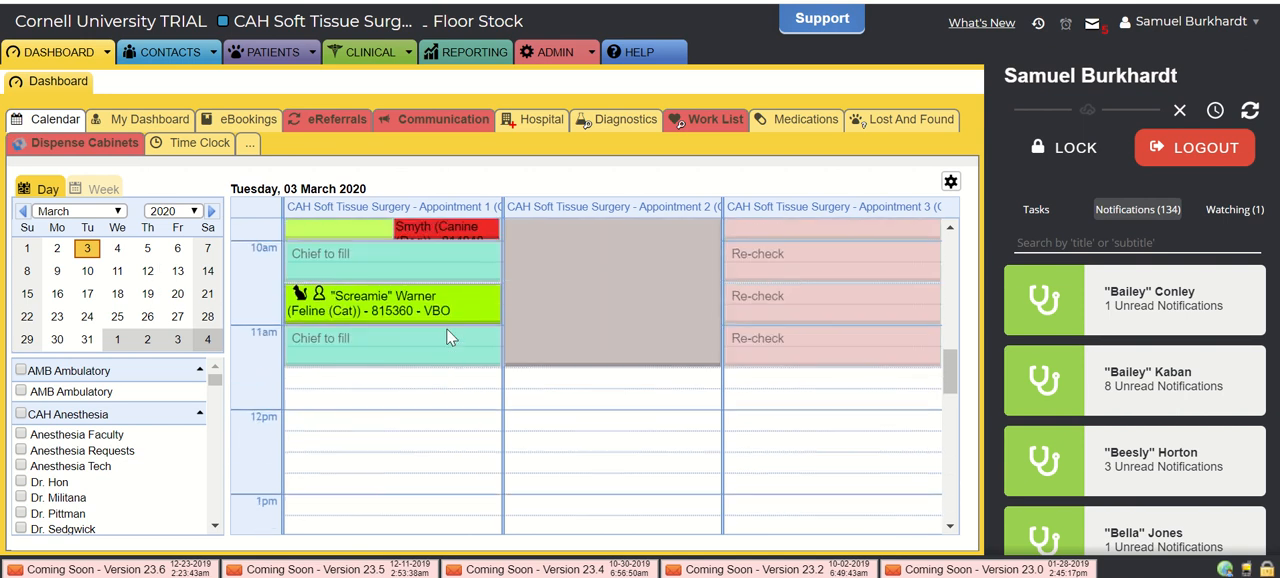
pyautogui.scroll(2, 449, 338)
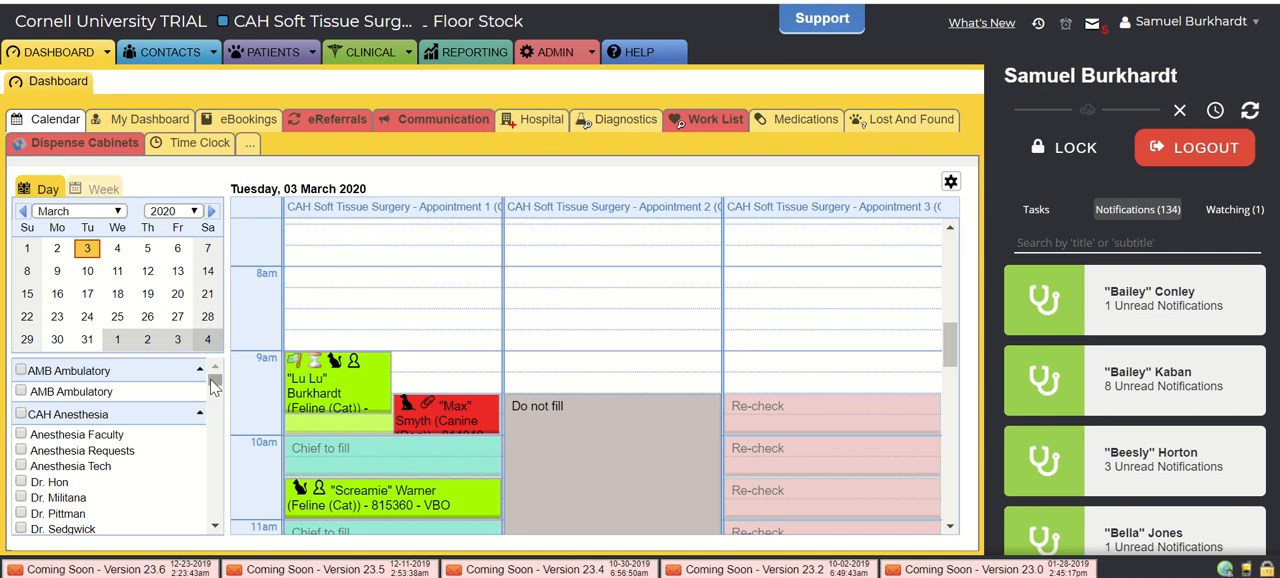
pyautogui.moveTo(213, 382); pyautogui.dragTo(214, 448)
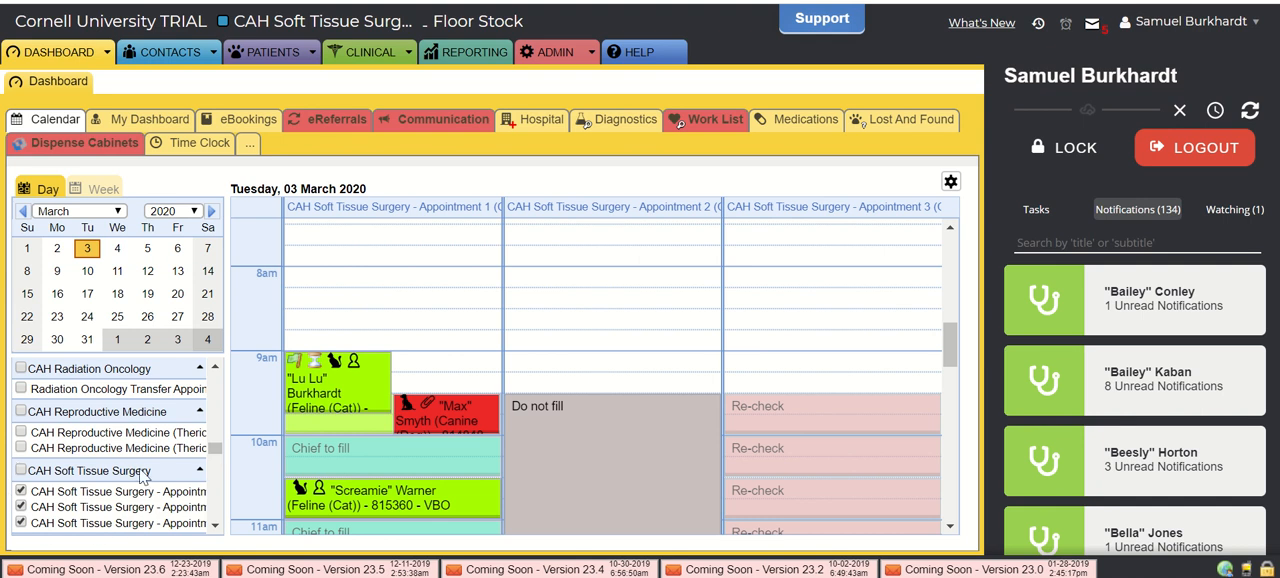
pyautogui.click(23, 470)
pyautogui.scroll(-3, 586, 367)
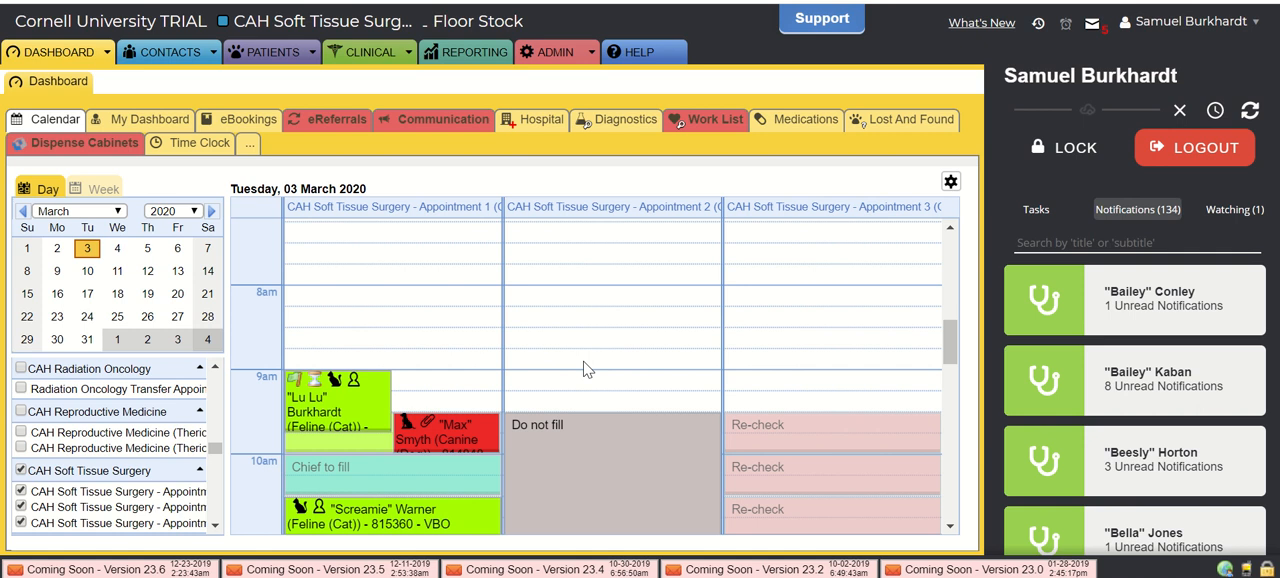
pyautogui.scroll(2, 583, 361)
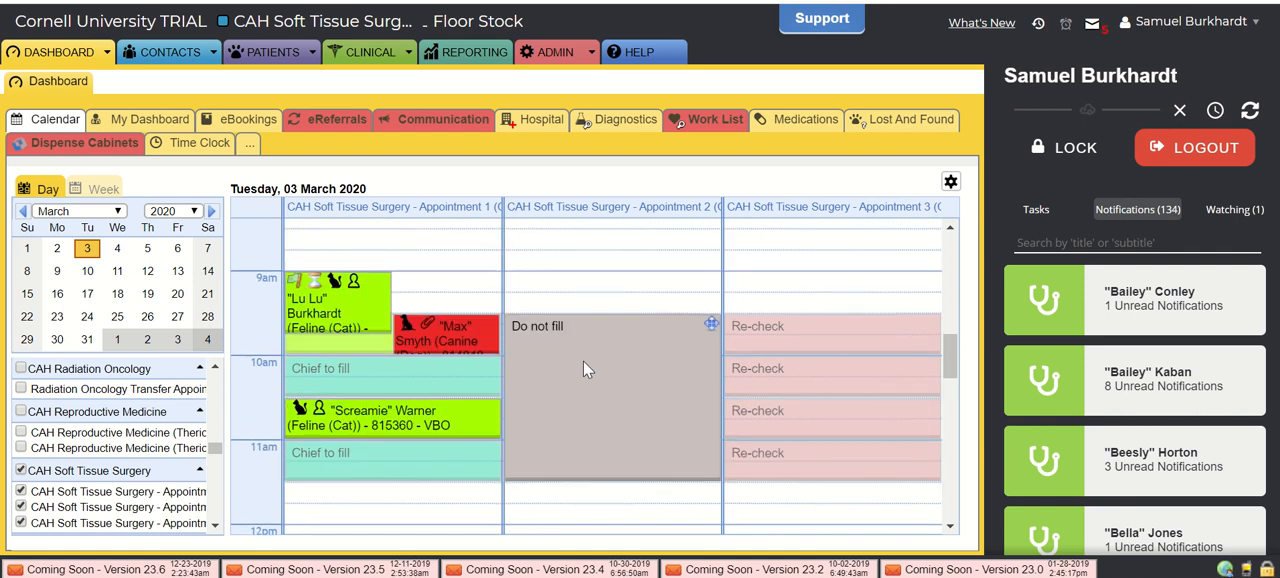
# - Look at the schedule for Wednesday 4 March 2020 and return to the morning appointments of Tuesday 3 March
pyautogui.click(116, 254)
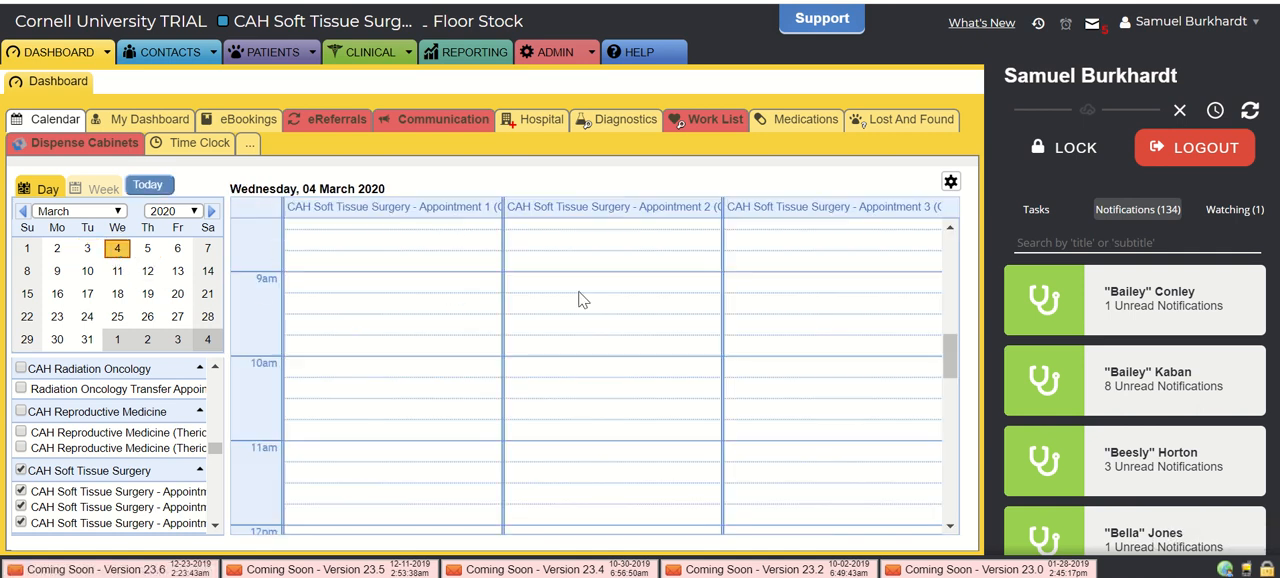
pyautogui.scroll(-15, 580, 295)
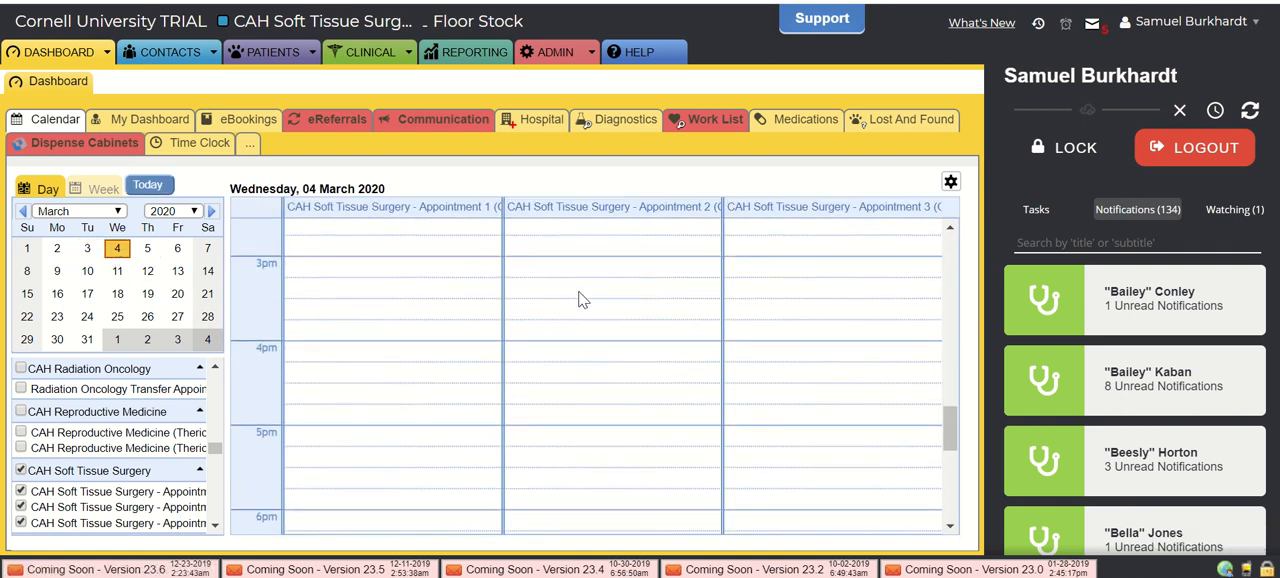
pyautogui.click(87, 249)
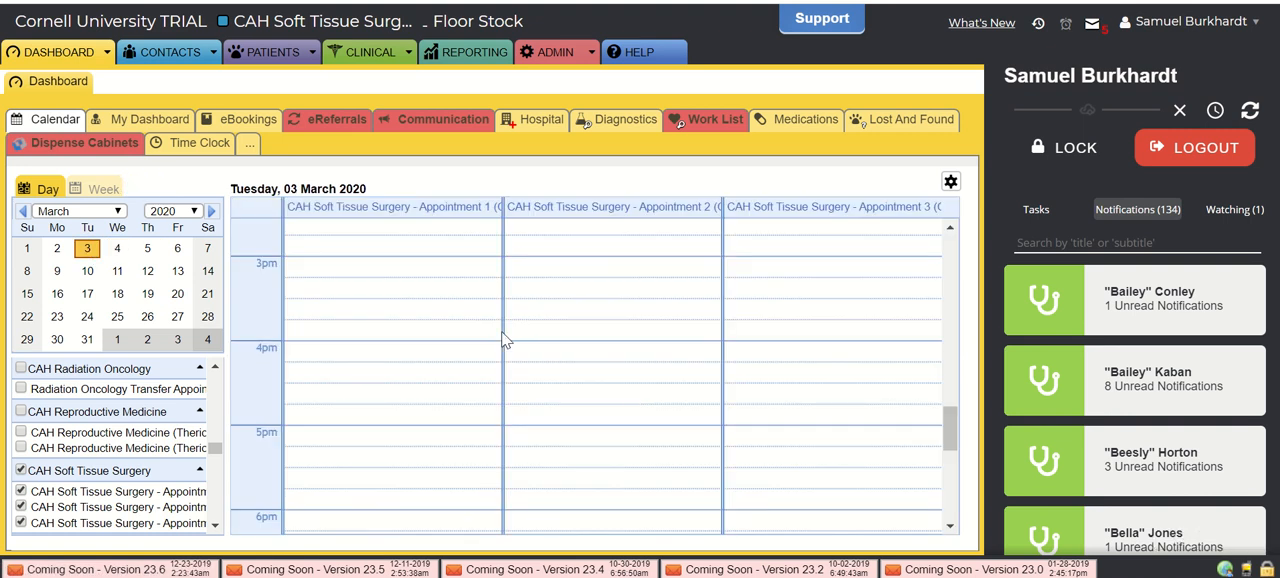
pyautogui.scroll(5, 505, 340)
pyautogui.scroll(3, 505, 340)
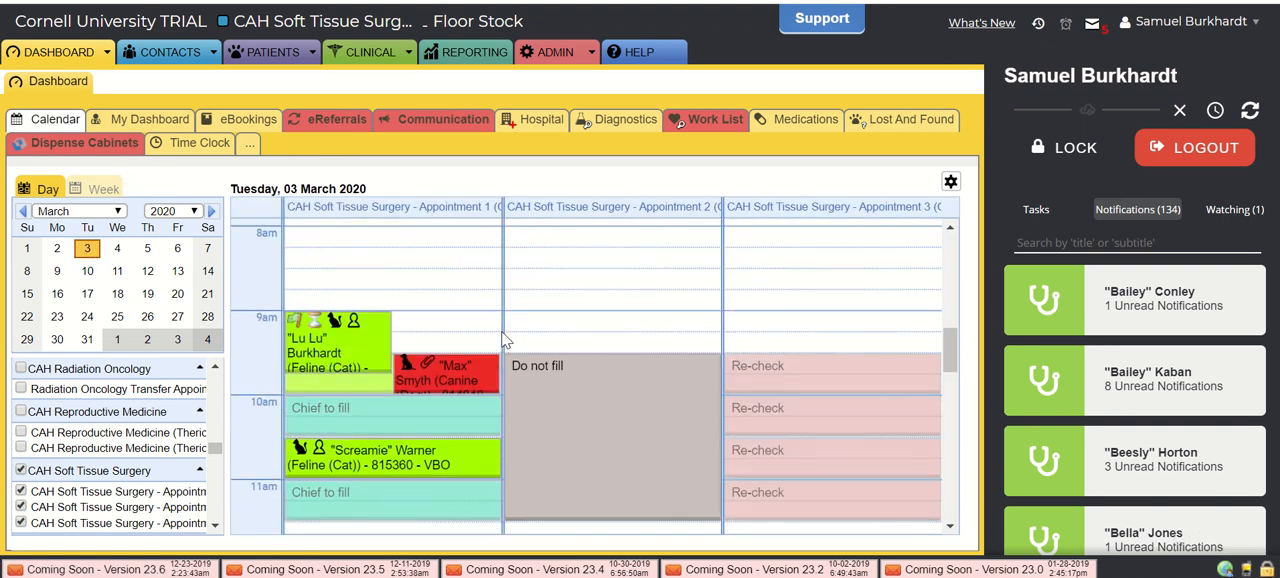
# - Examine the assigned cases on My Dashboard and return to the calendar's morning appointments for 3 March
pyautogui.click(143, 121)
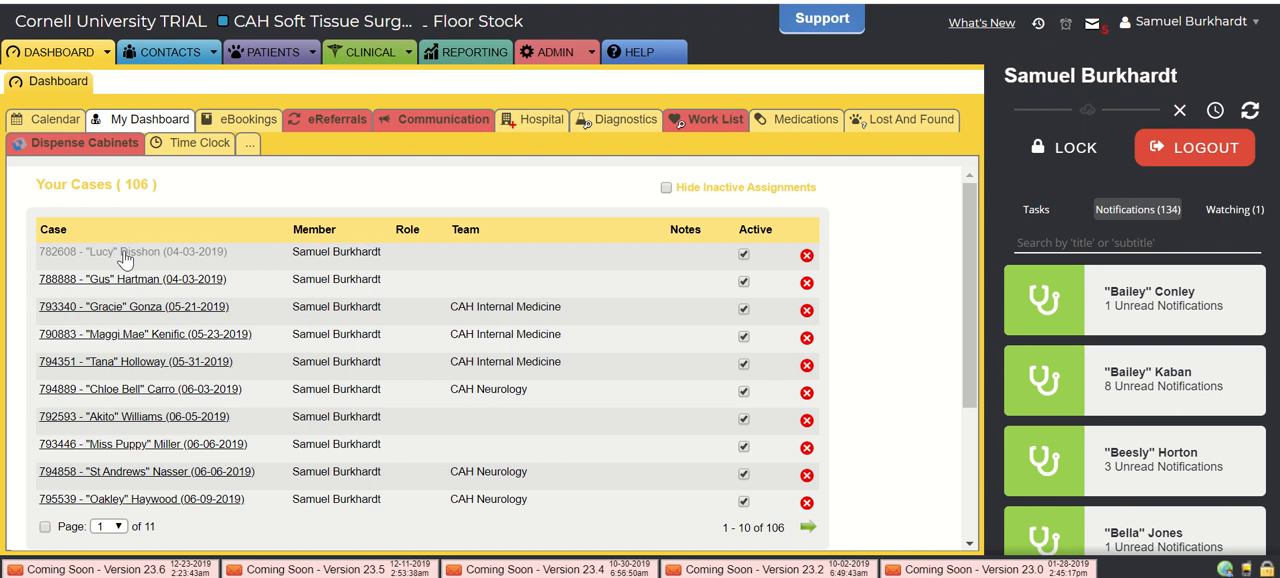
pyautogui.moveTo(125, 259)
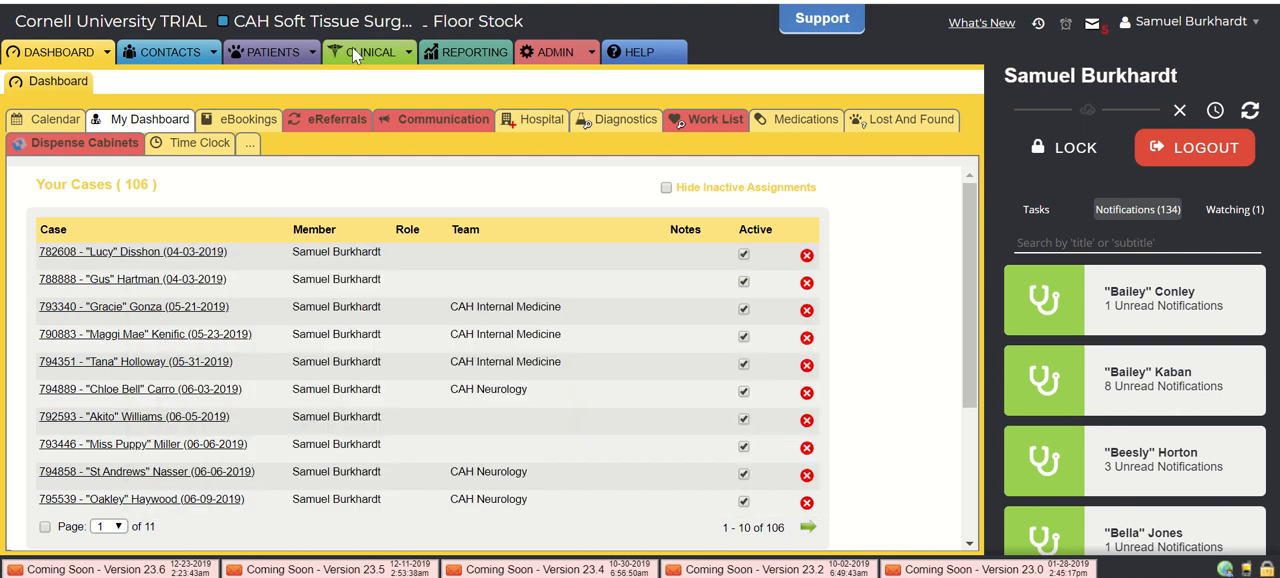
pyautogui.click(68, 120)
pyautogui.scroll(-1, 460, 267)
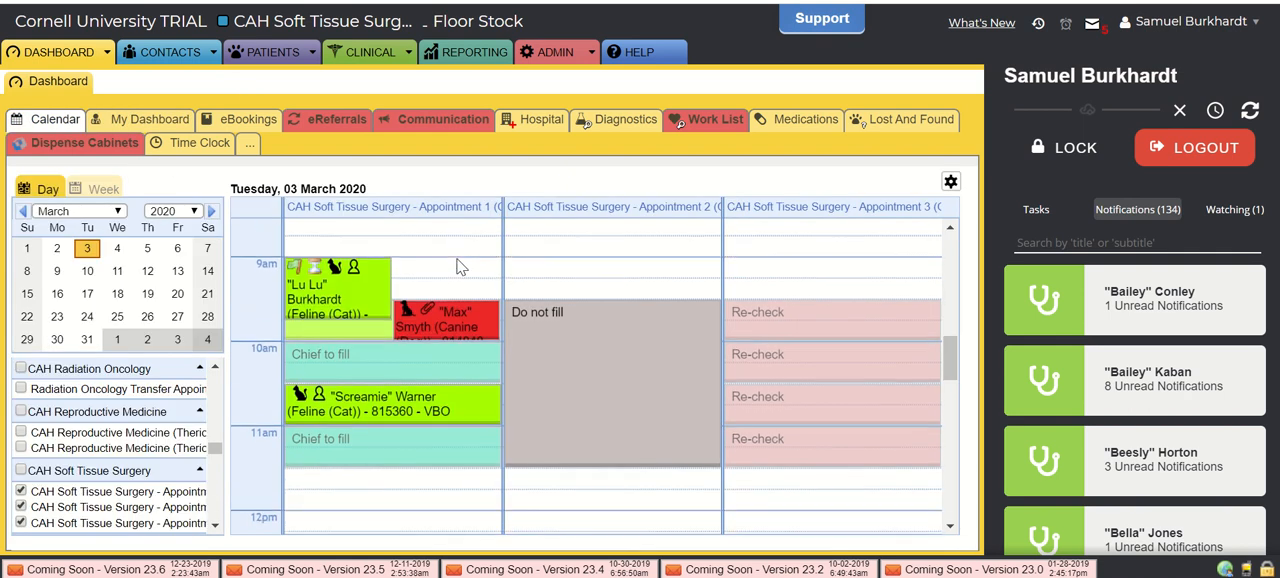
pyautogui.scroll(1, 458, 266)
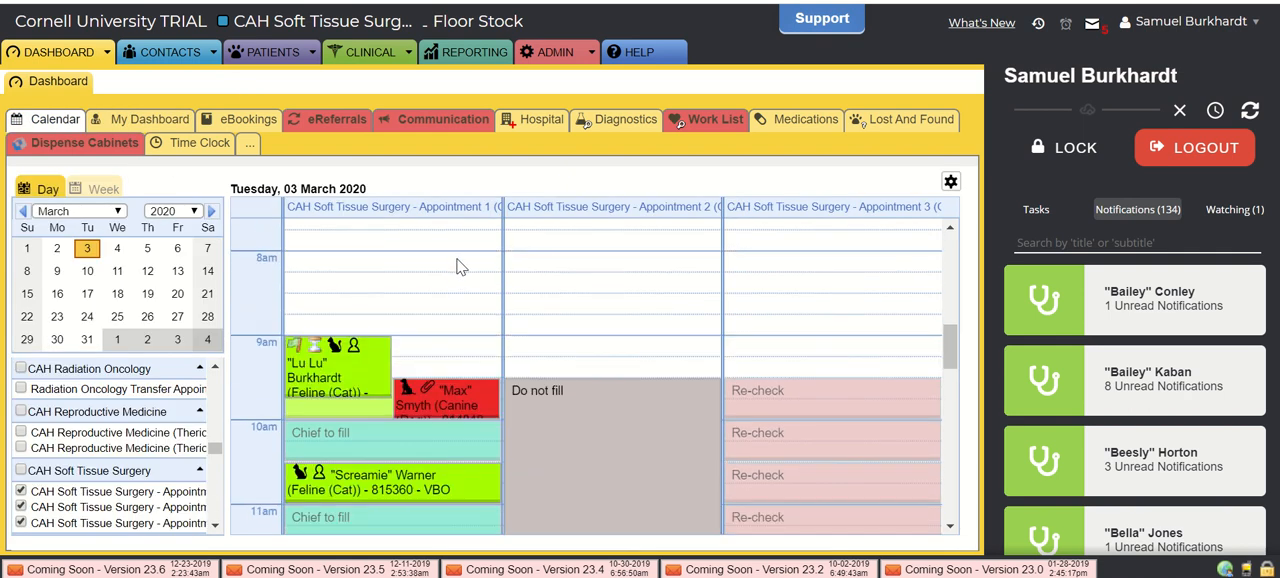
pyautogui.click(360, 55)
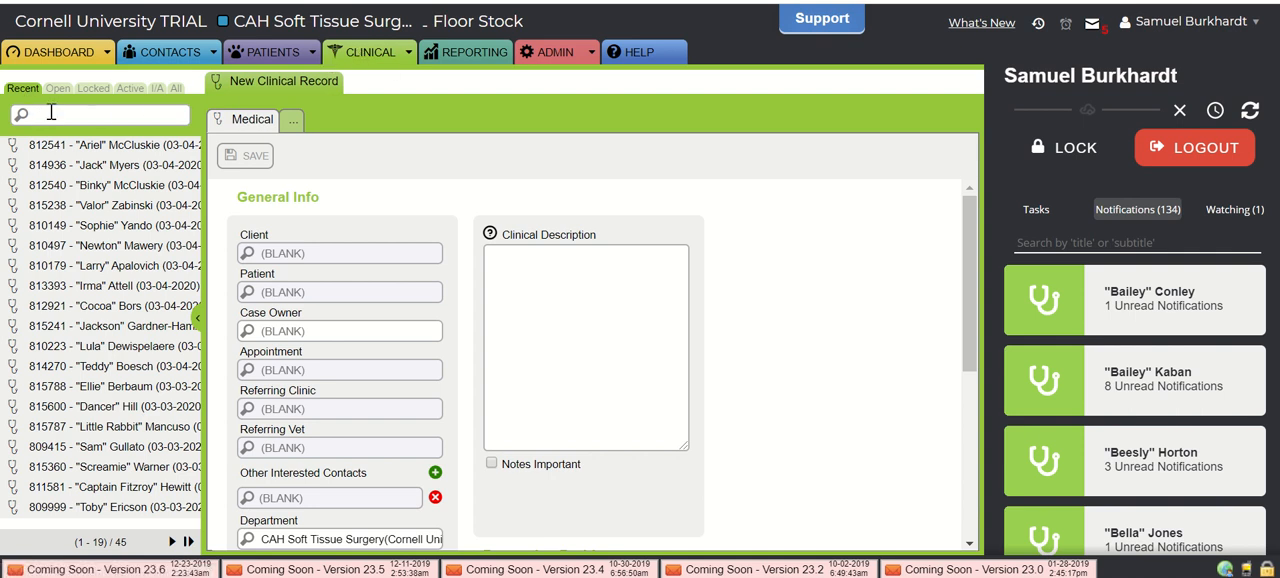
pyautogui.write('lu lu')
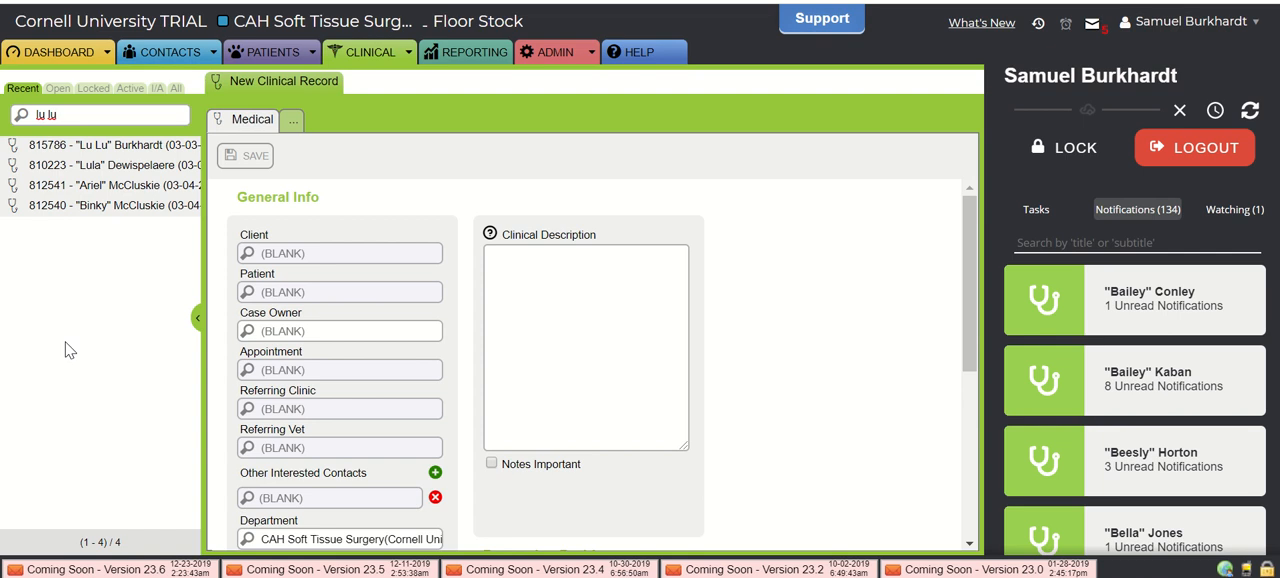
pyautogui.click(57, 89)
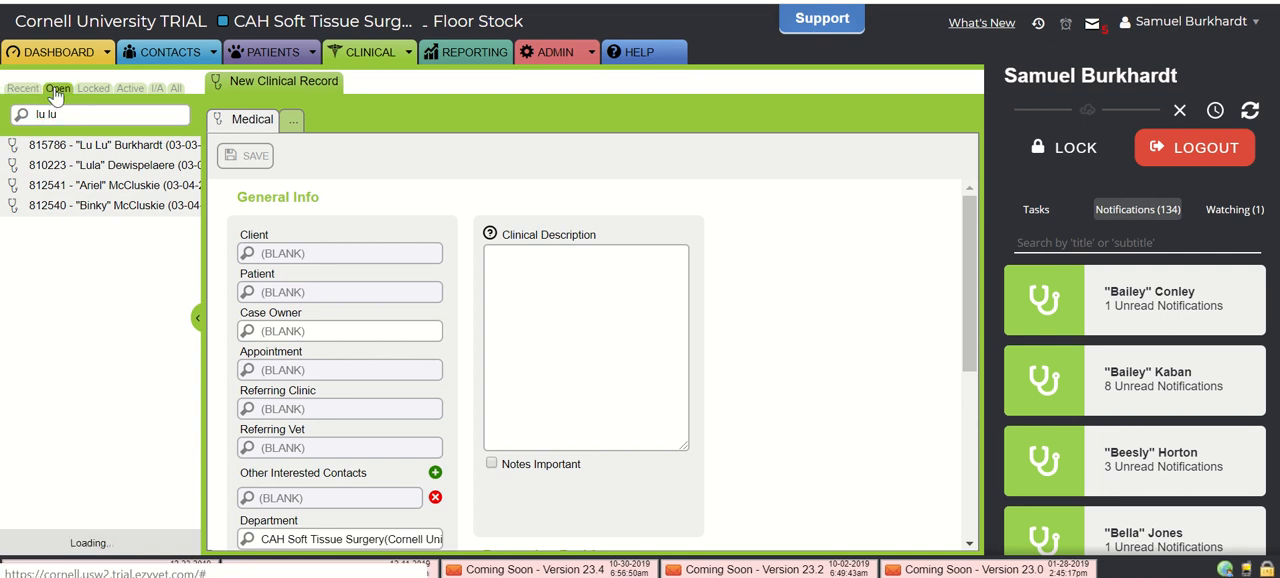
pyautogui.click(91, 117)
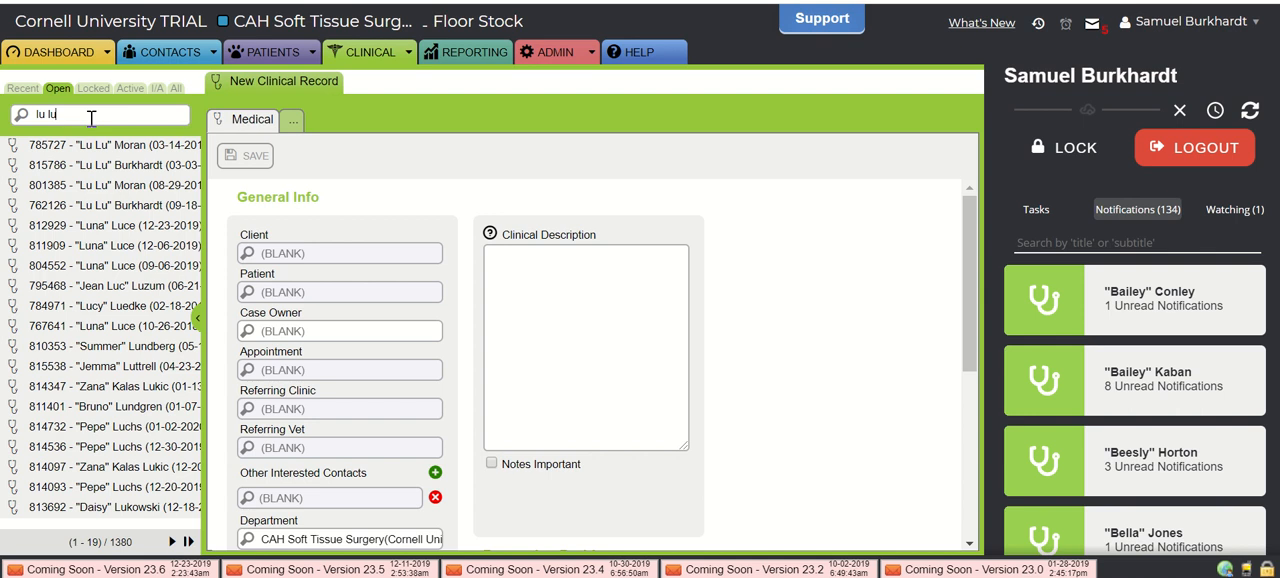
pyautogui.click(90, 172)
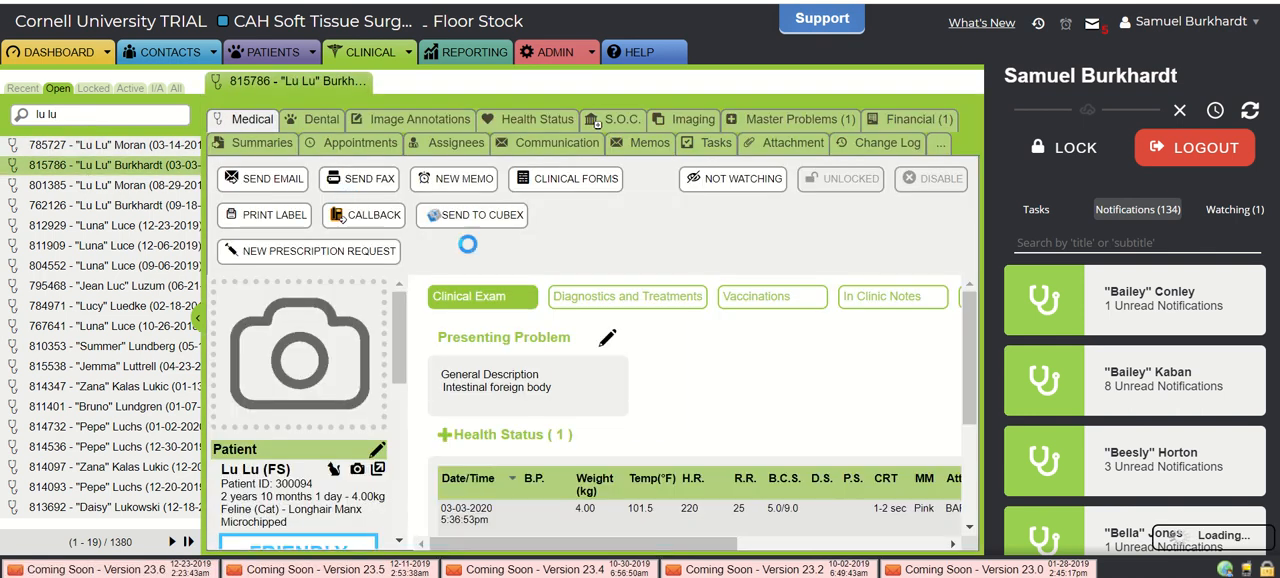
# - Restart the open clinical record search with "lu lu" plus the owner's surname and open the matching record dated 03-03
pyautogui.click(80, 52)
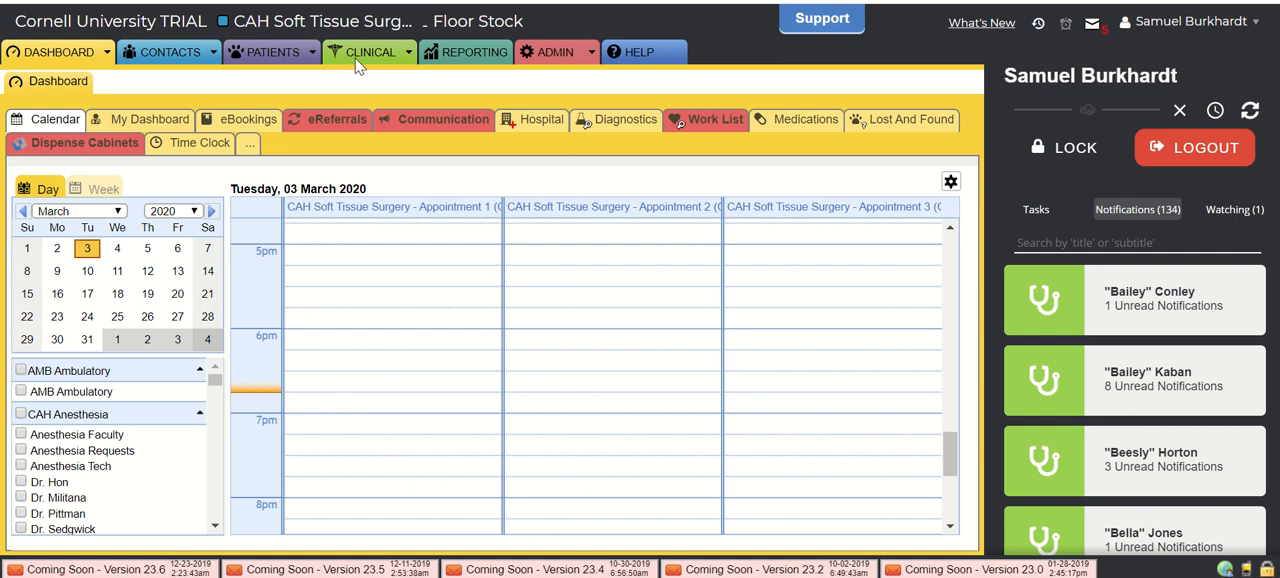
pyautogui.click(357, 60)
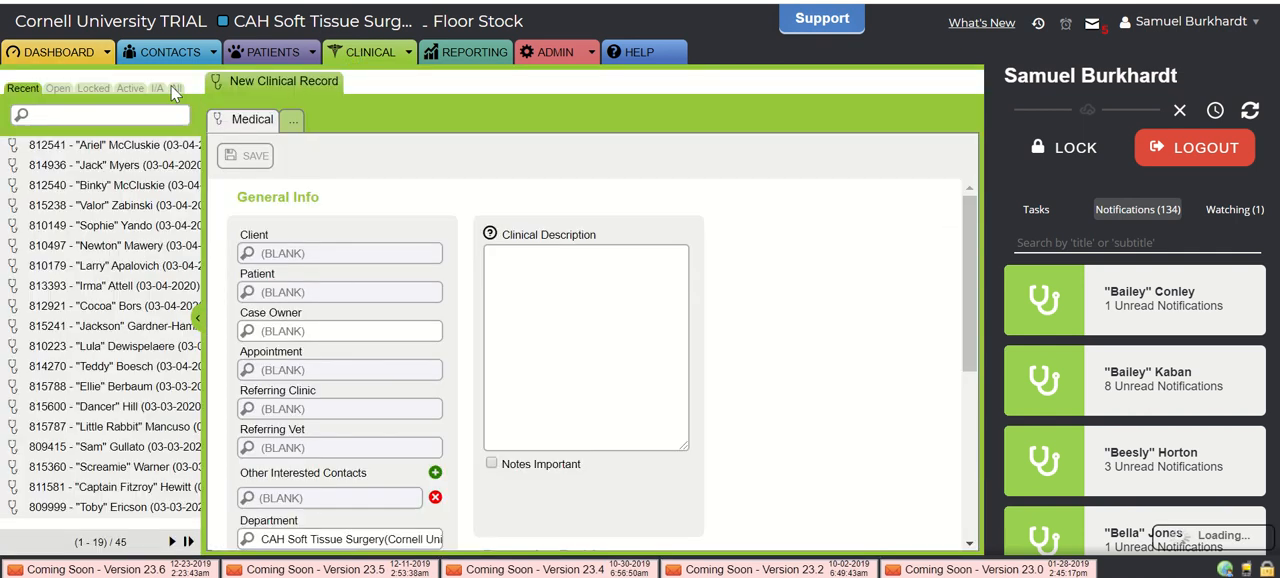
pyautogui.write('lu lu')
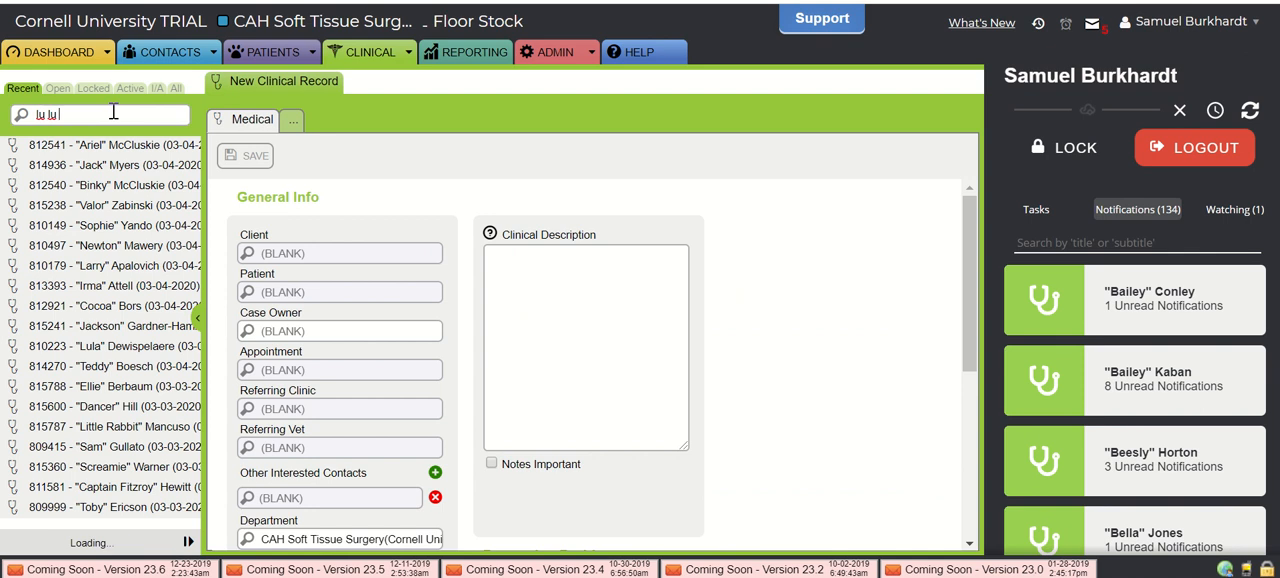
pyautogui.write(' burkhardt')
pyautogui.click(58, 88)
pyautogui.click(84, 113)
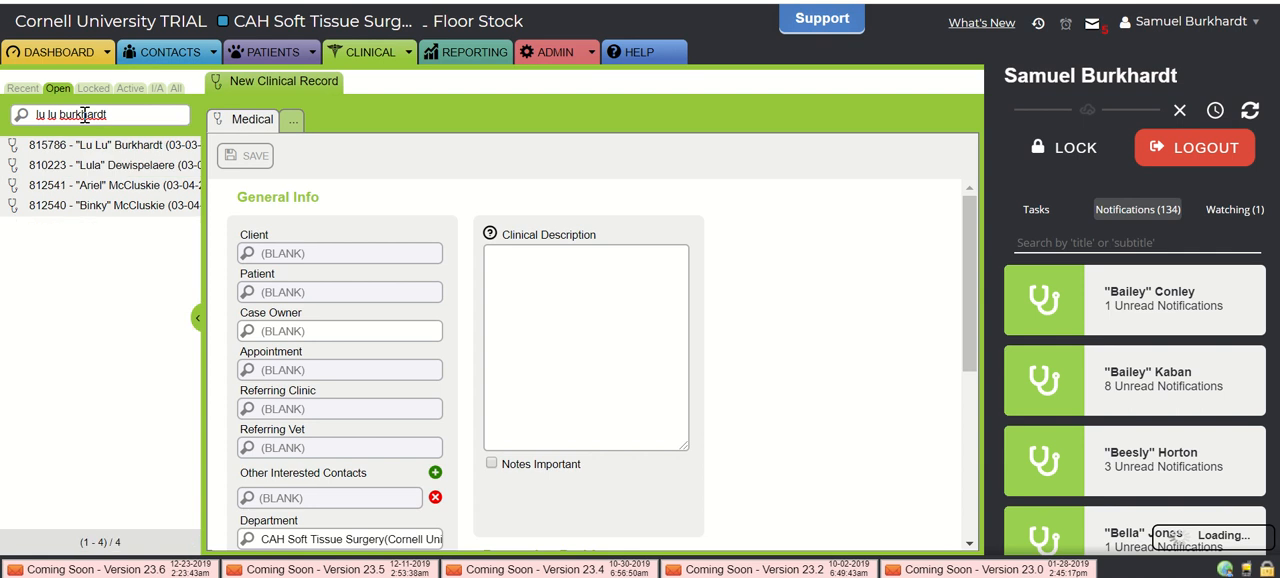
pyautogui.click(30, 146)
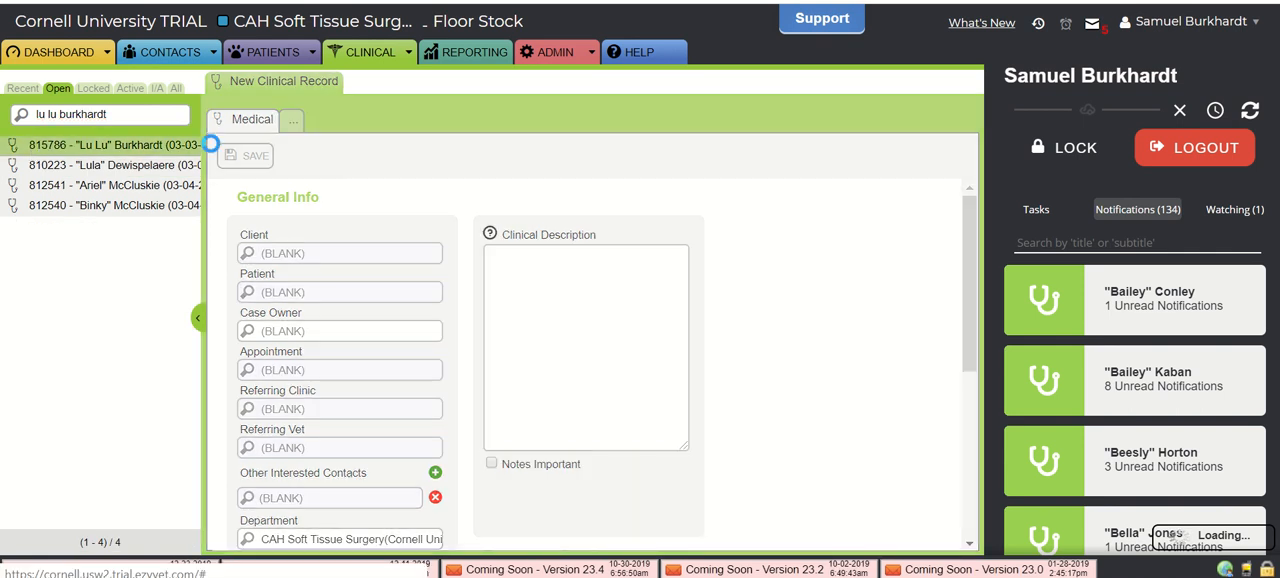
pyautogui.click(163, 150)
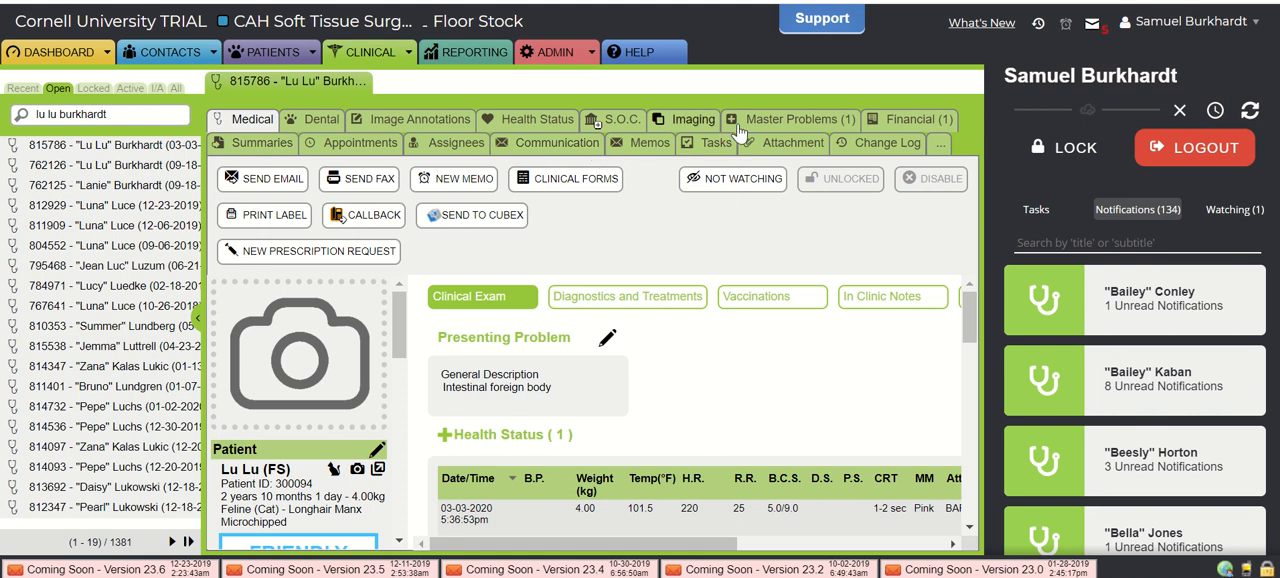
pyautogui.click(1174, 113)
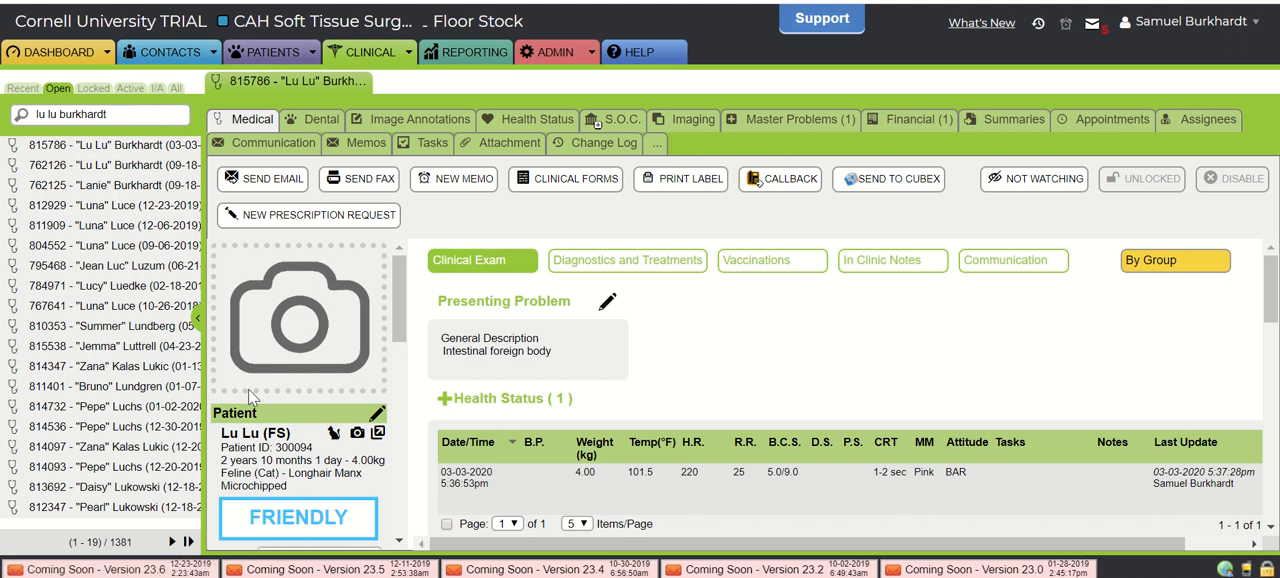
pyautogui.moveTo(249, 432)
pyautogui.click(379, 440)
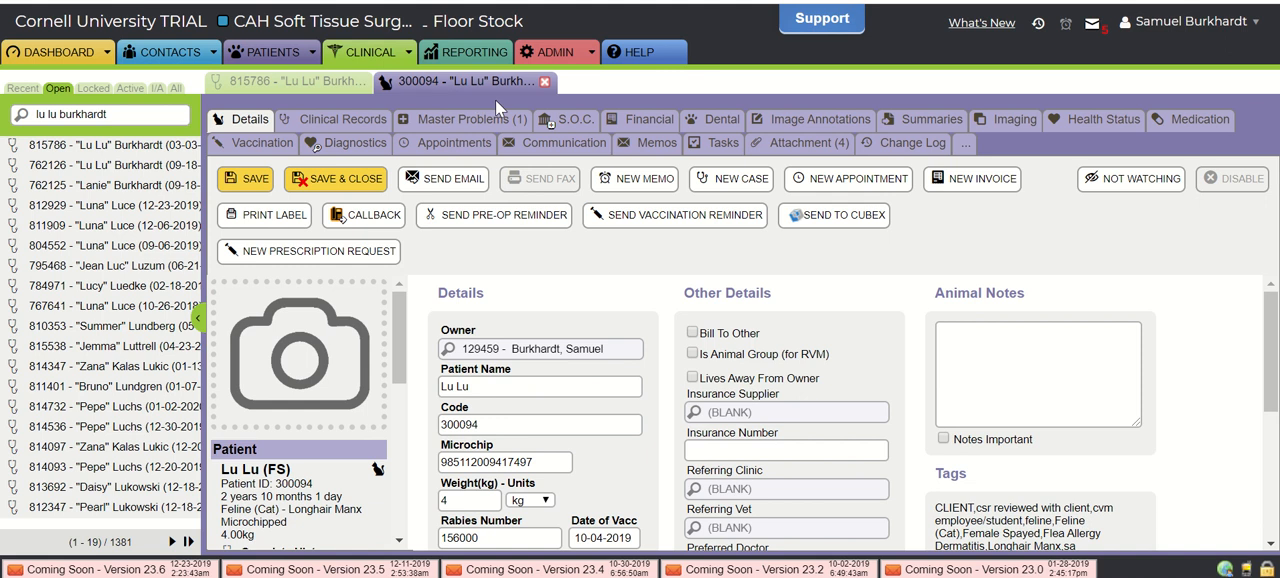
pyautogui.click(806, 146)
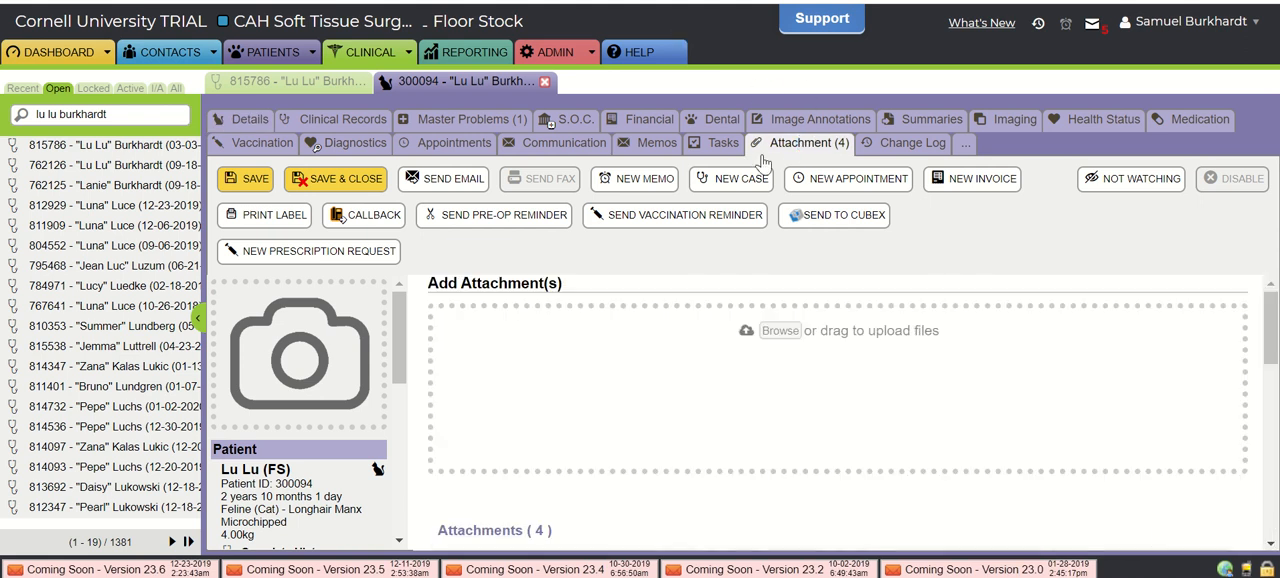
pyautogui.scroll(-3, 715, 385)
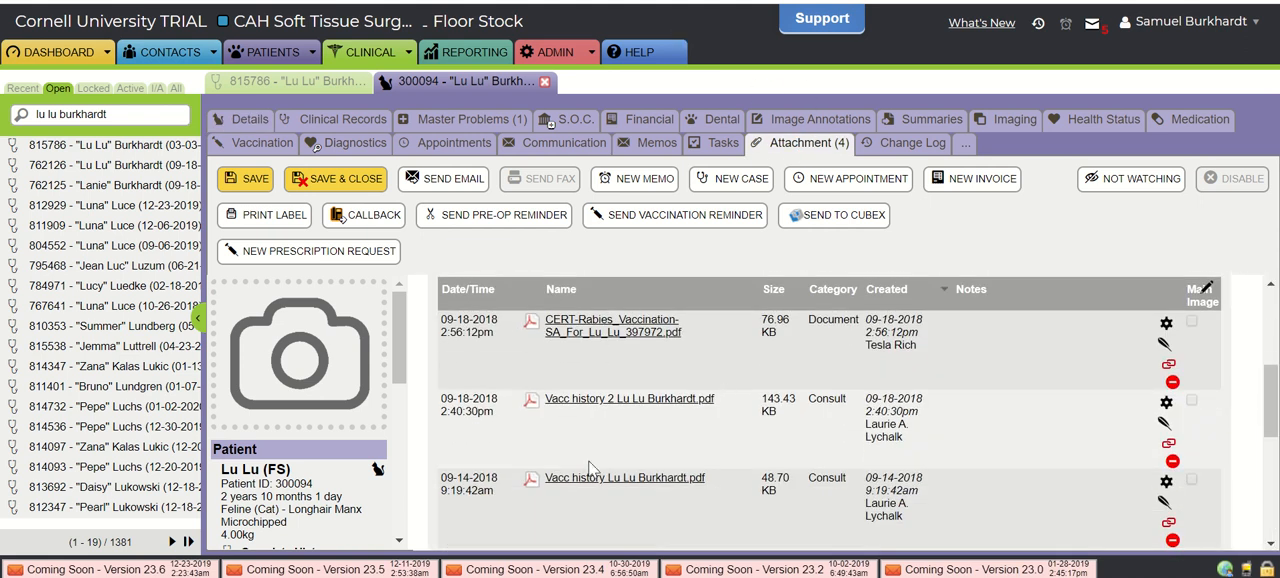
pyautogui.scroll(-2, 745, 480)
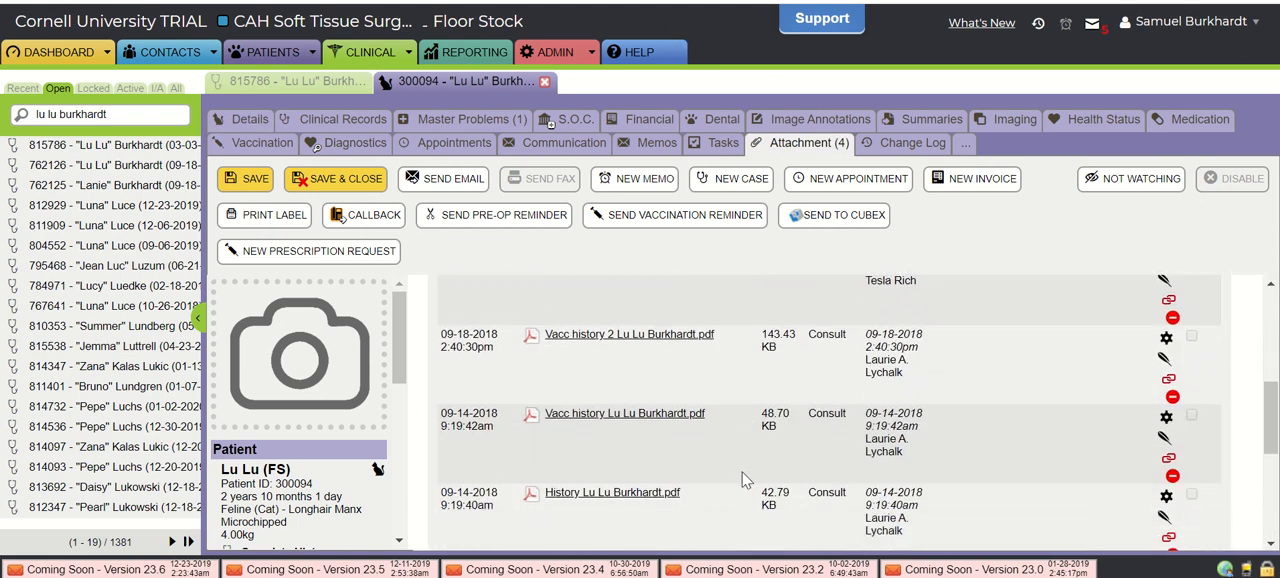
pyautogui.scroll(5, 745, 480)
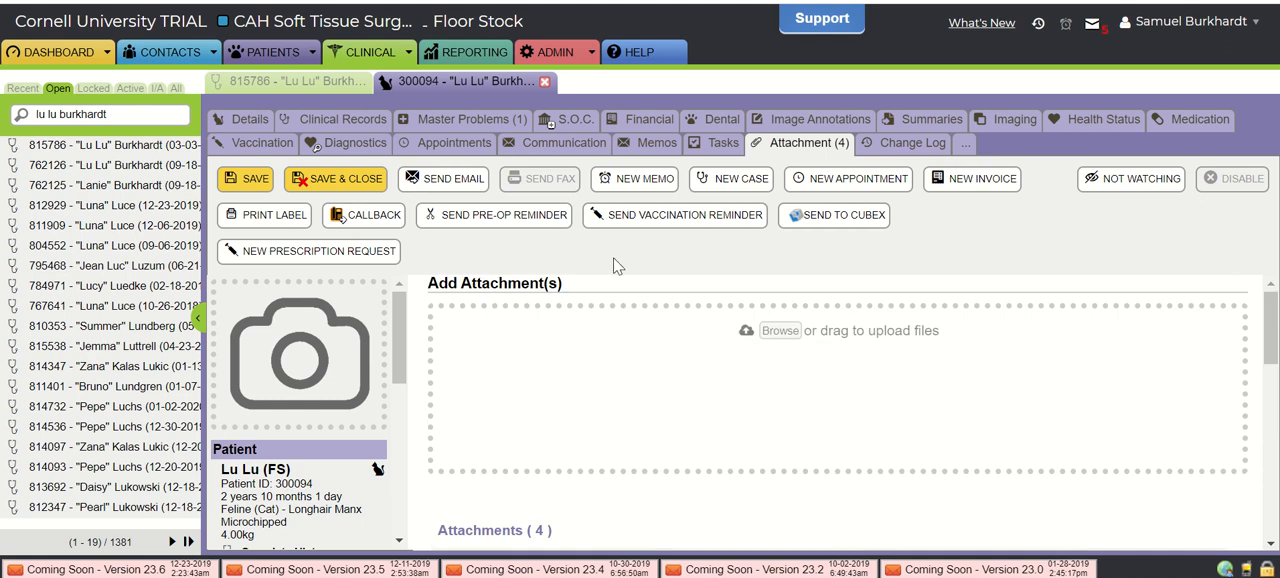
pyautogui.click(543, 82)
# - Return to the dashboard calendar and examine the Soft Tissue Surgery morning appointments for 3 March 2020
pyautogui.click(34, 49)
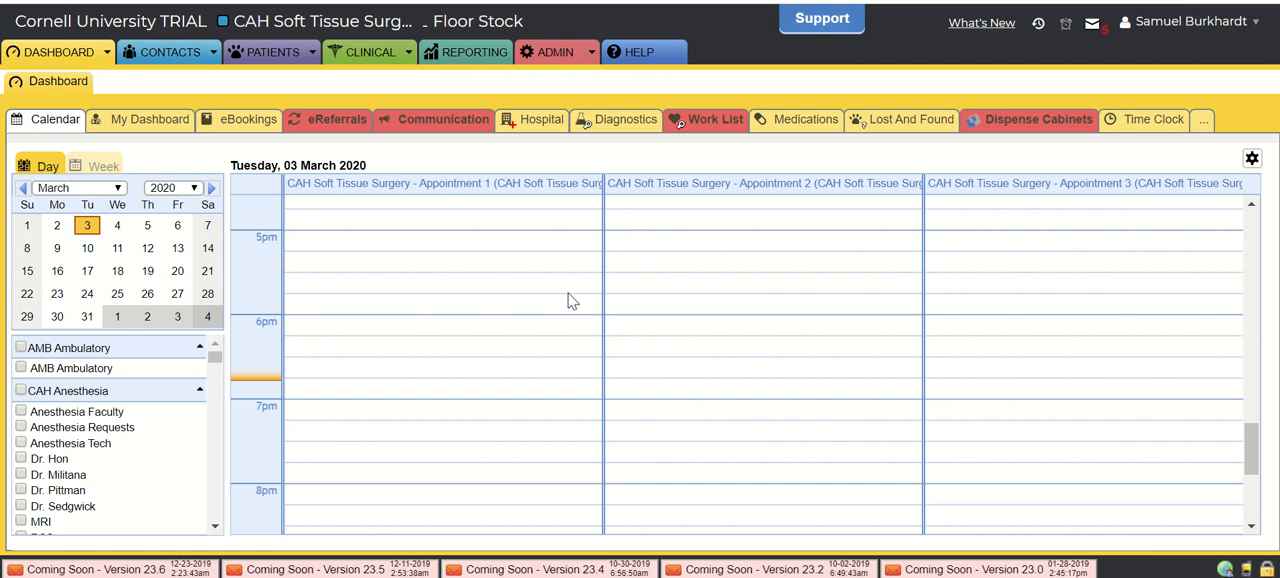
pyautogui.scroll(8, 500, 273)
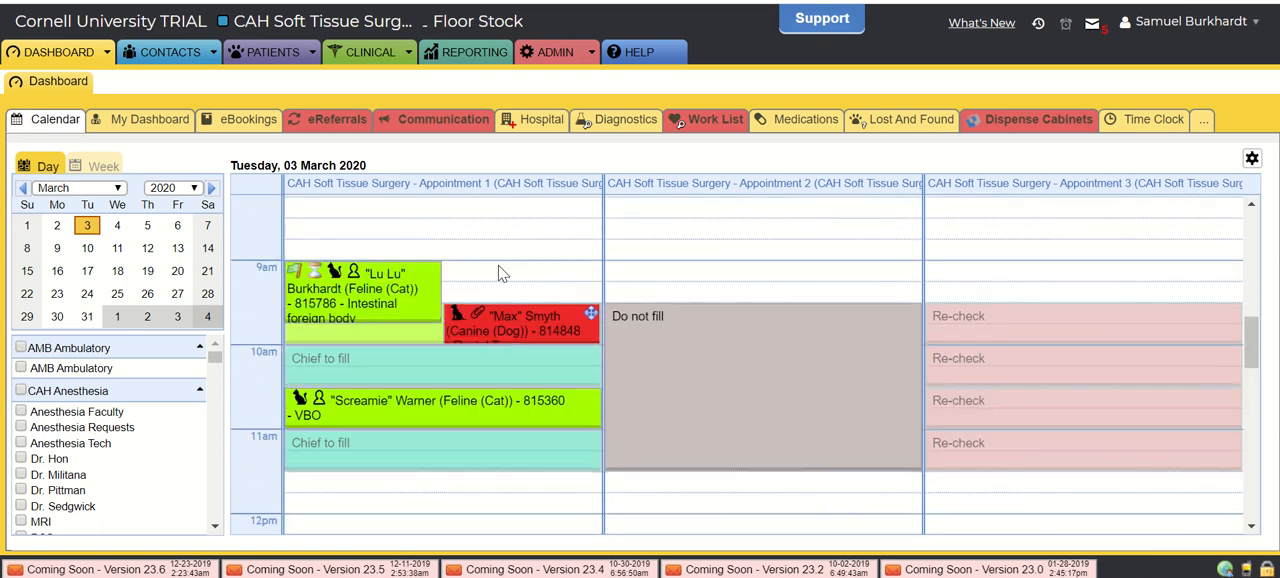
pyautogui.scroll(1, 500, 273)
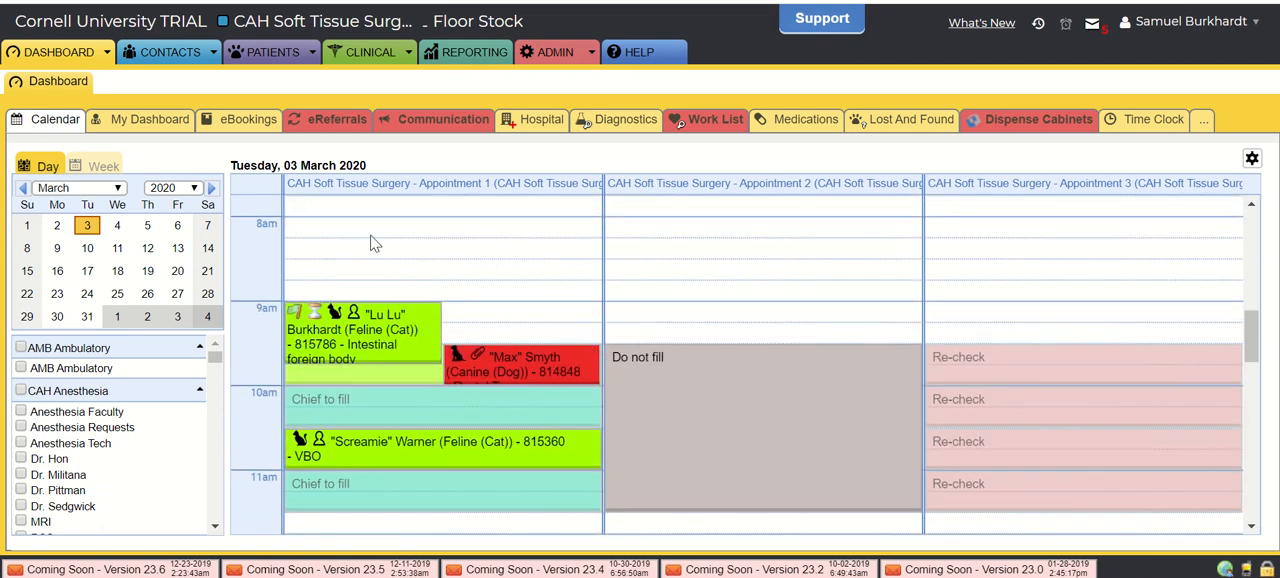
pyautogui.moveTo(365, 326)
pyautogui.moveTo(368, 340)
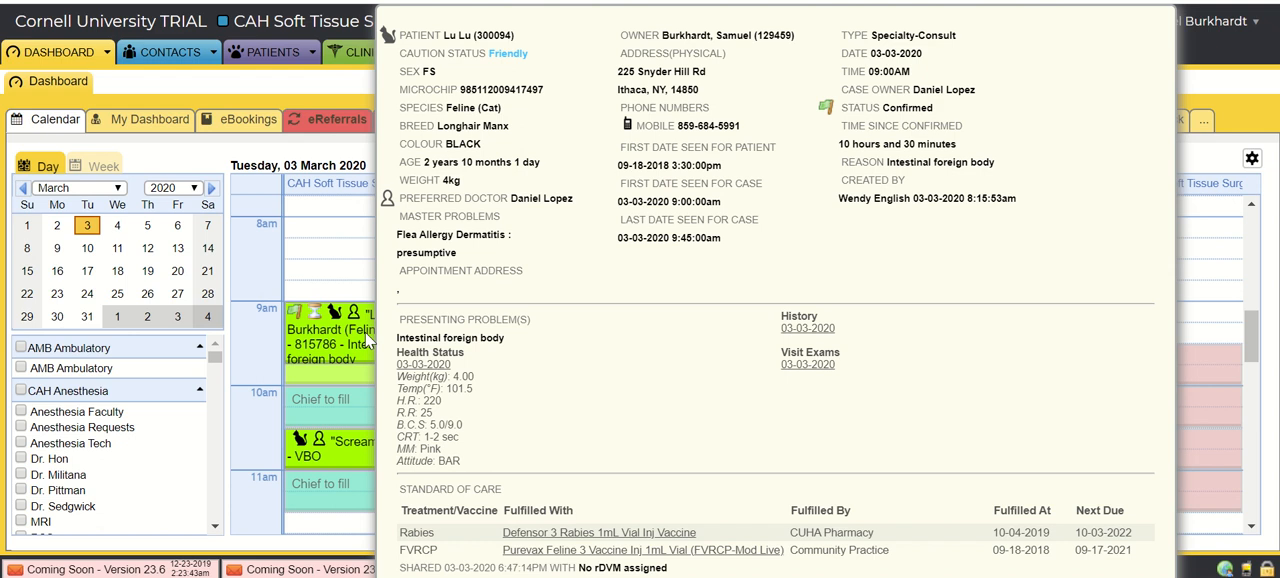
pyautogui.click(365, 332)
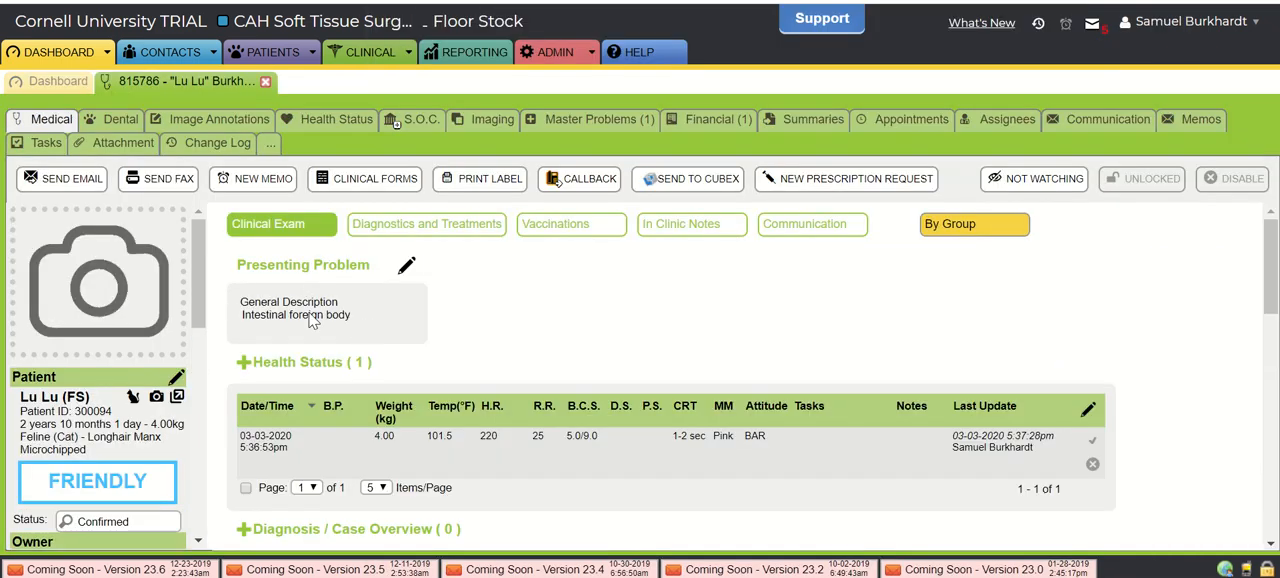
# - Open the existing 03-03-2020 health status entry, check the shorthand help for its notes, and close the entry without updating
pyautogui.scroll(-1, 473, 323)
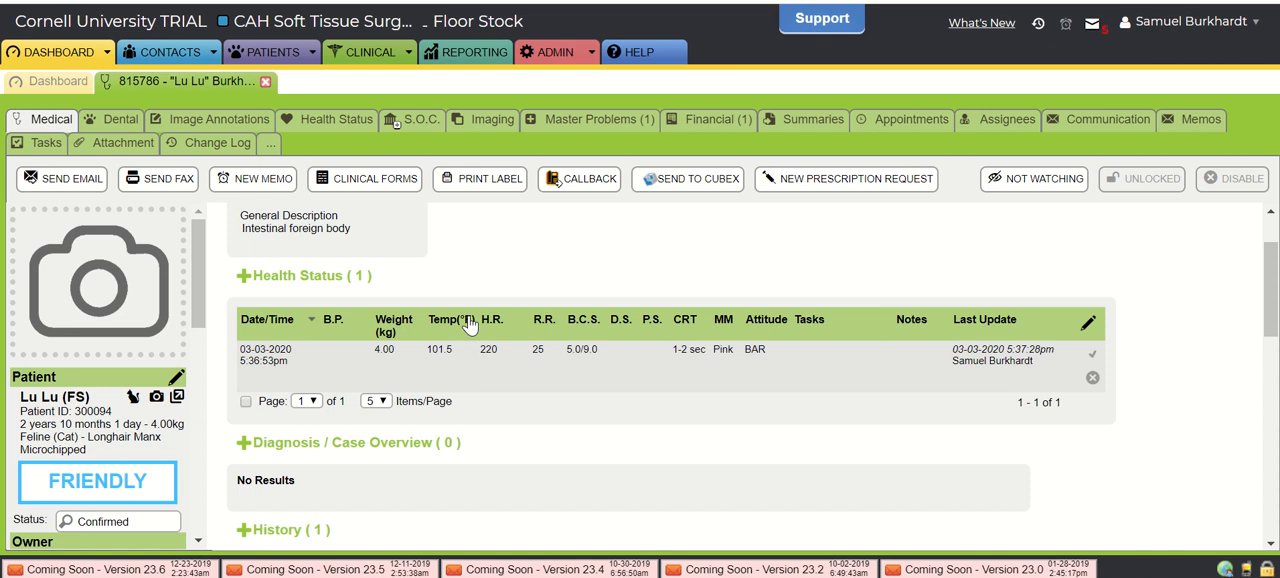
pyautogui.scroll(-1, 503, 294)
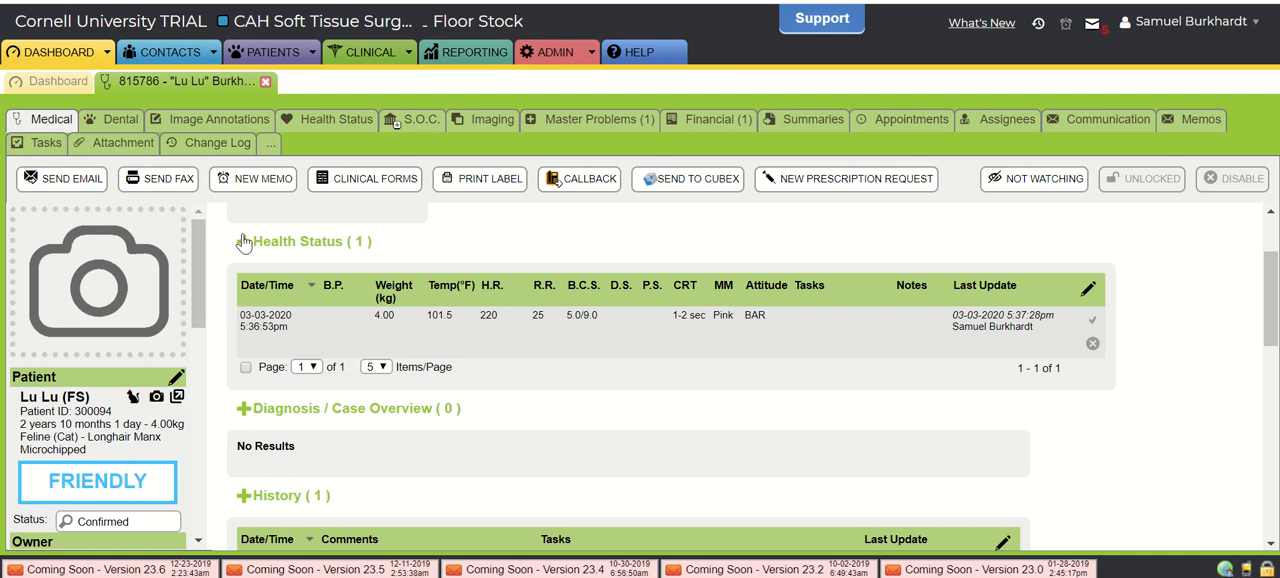
pyautogui.click(417, 324)
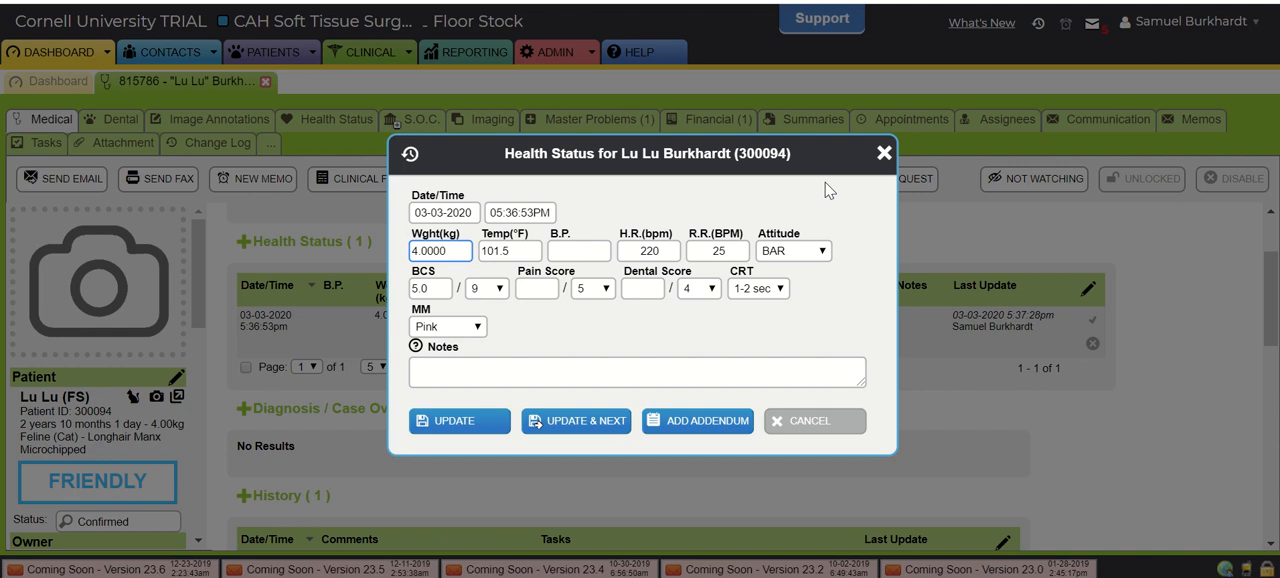
pyautogui.click(415, 346)
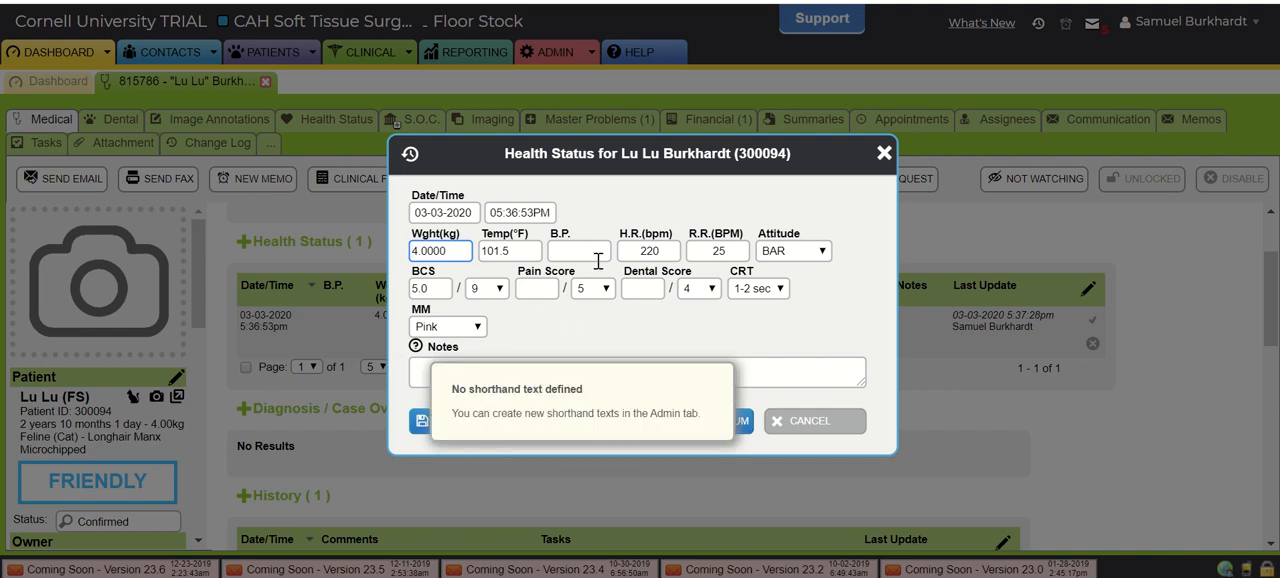
pyautogui.click(884, 154)
# - Add the comment "Lu lu is the perfect cat." to the existing 03-03-2020 history entry and save it
pyautogui.scroll(-3, 612, 366)
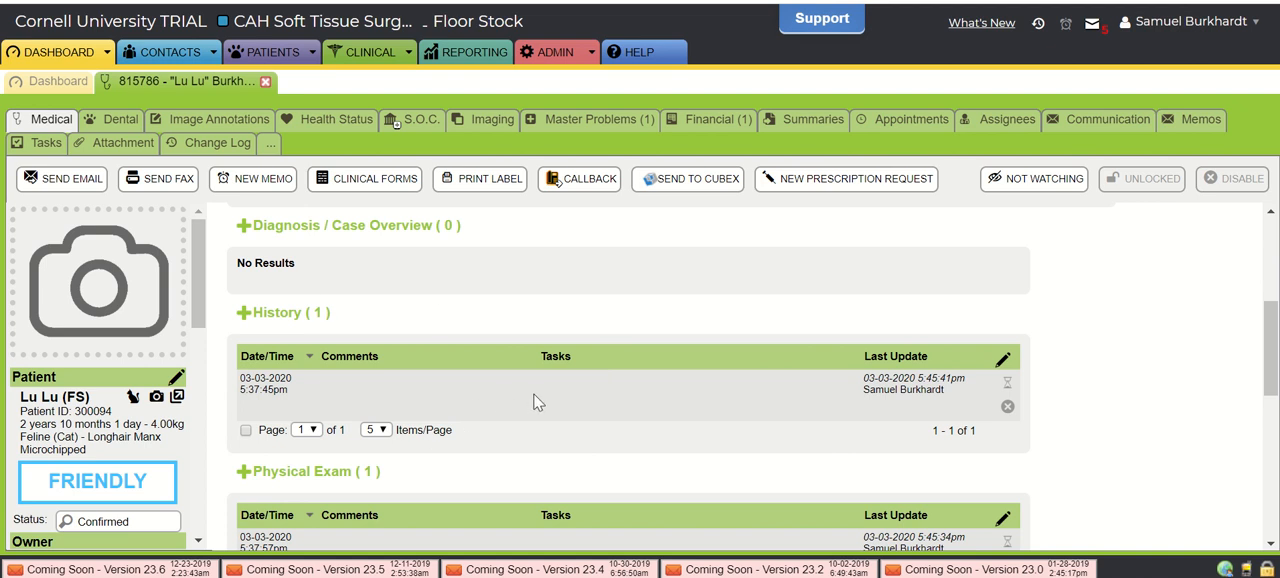
pyautogui.click(480, 388)
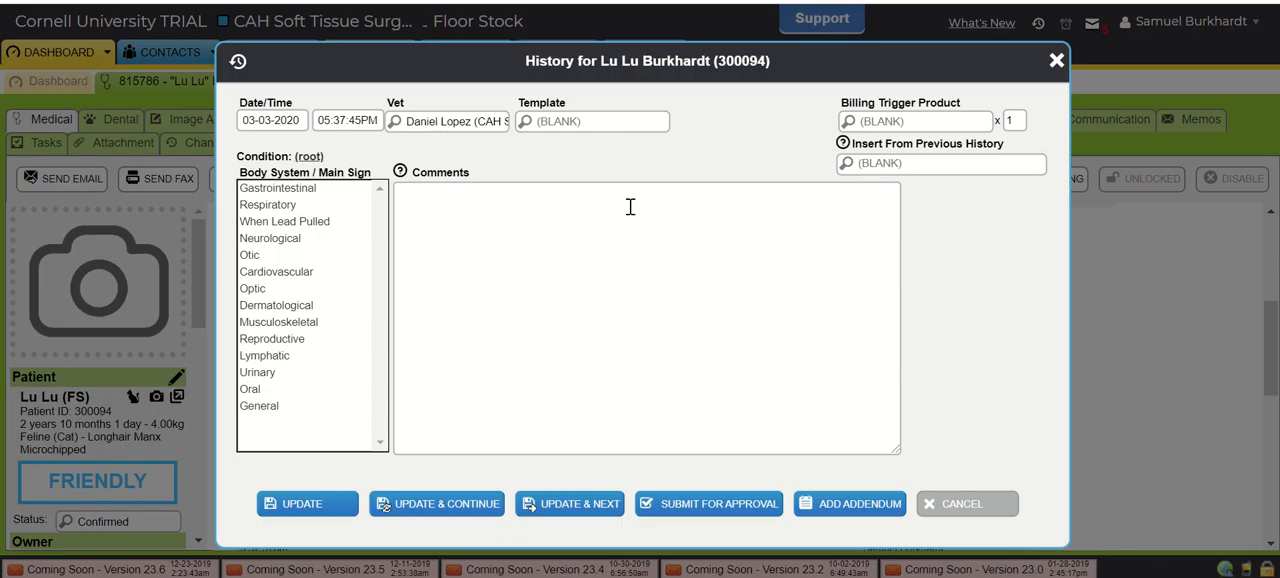
pyautogui.click(630, 207)
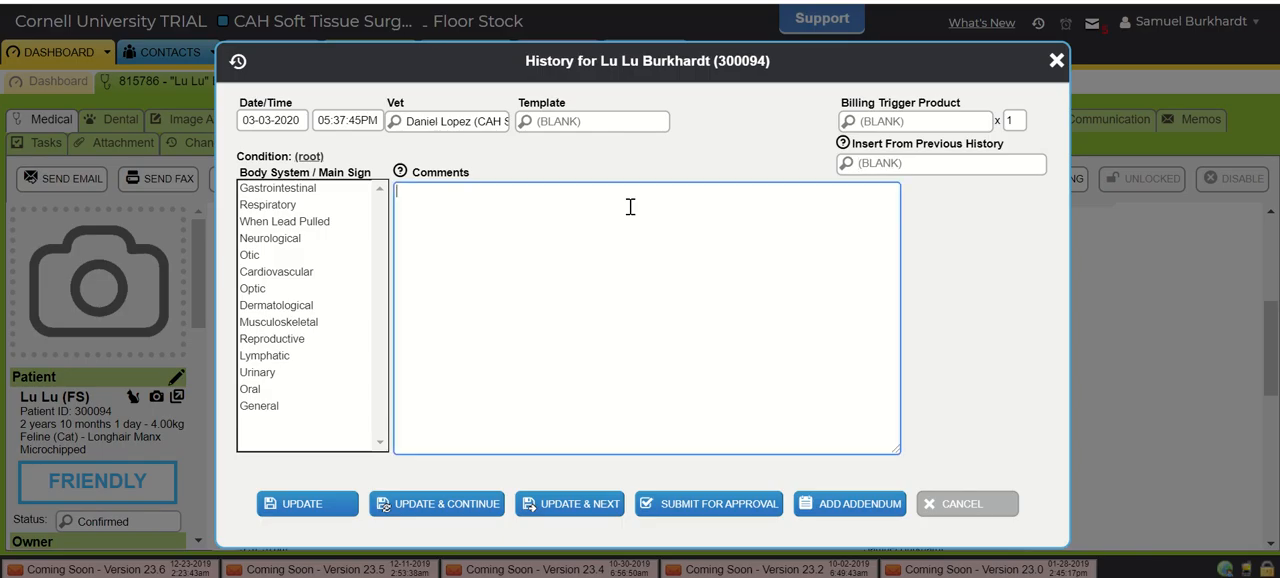
pyautogui.write('Lu lu is the perfect cat.')
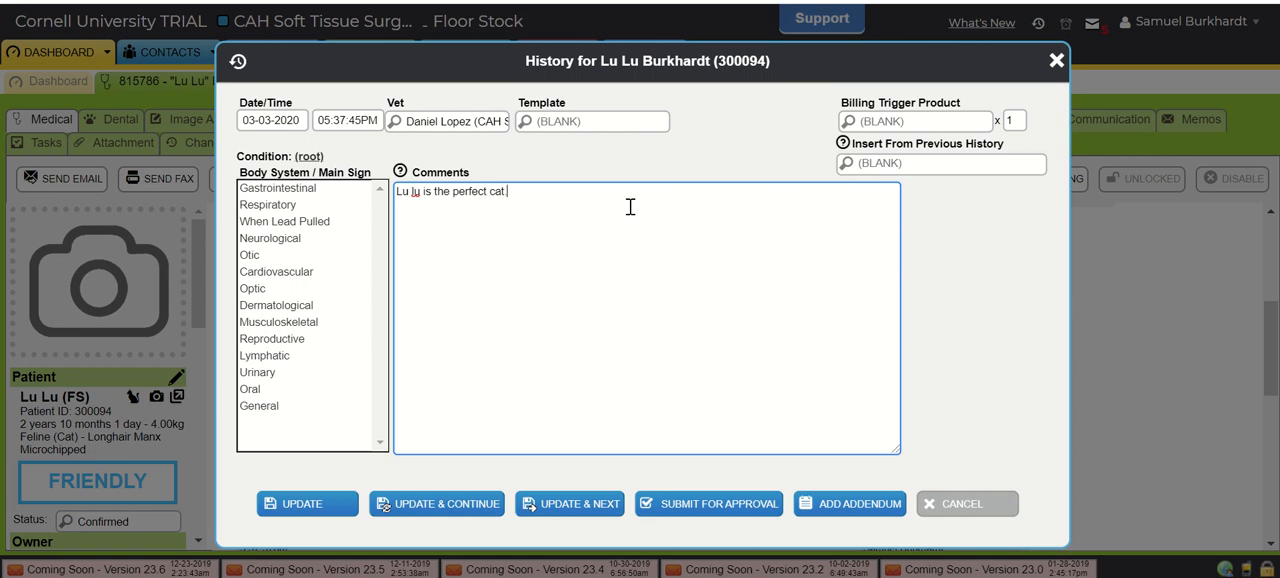
pyautogui.click(278, 507)
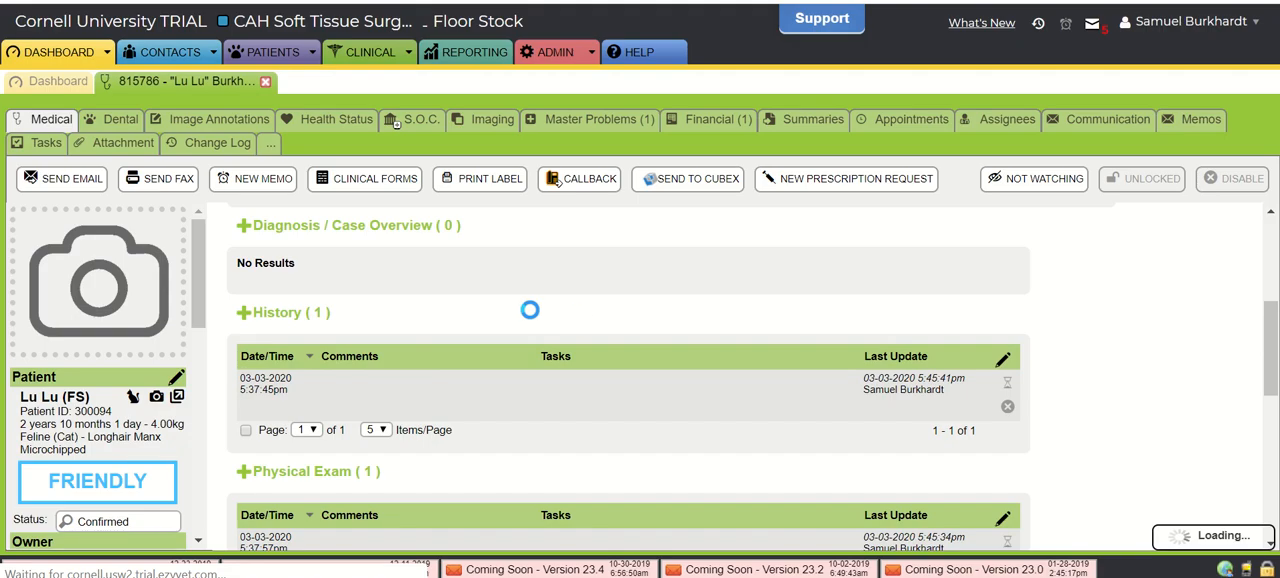
# - Start a new physical exam for Lu Lu and load the PE-Surgery Physical Exam-CSTSX template
pyautogui.scroll(-3, 579, 409)
pyautogui.scroll(-1, 579, 409)
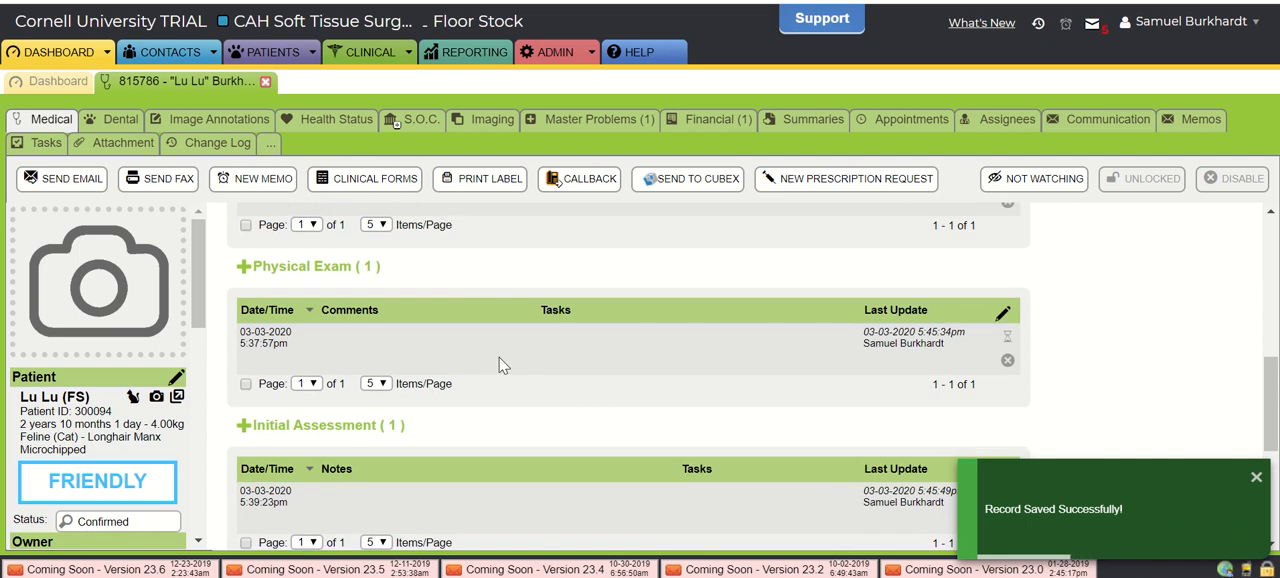
pyautogui.click(247, 268)
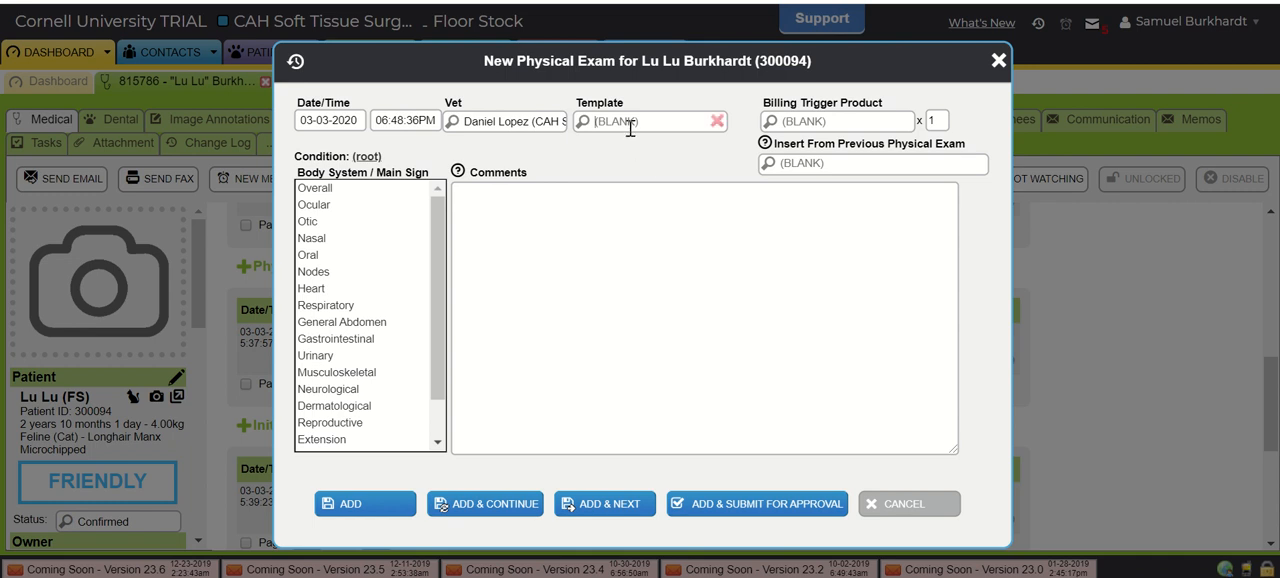
pyautogui.write('general')
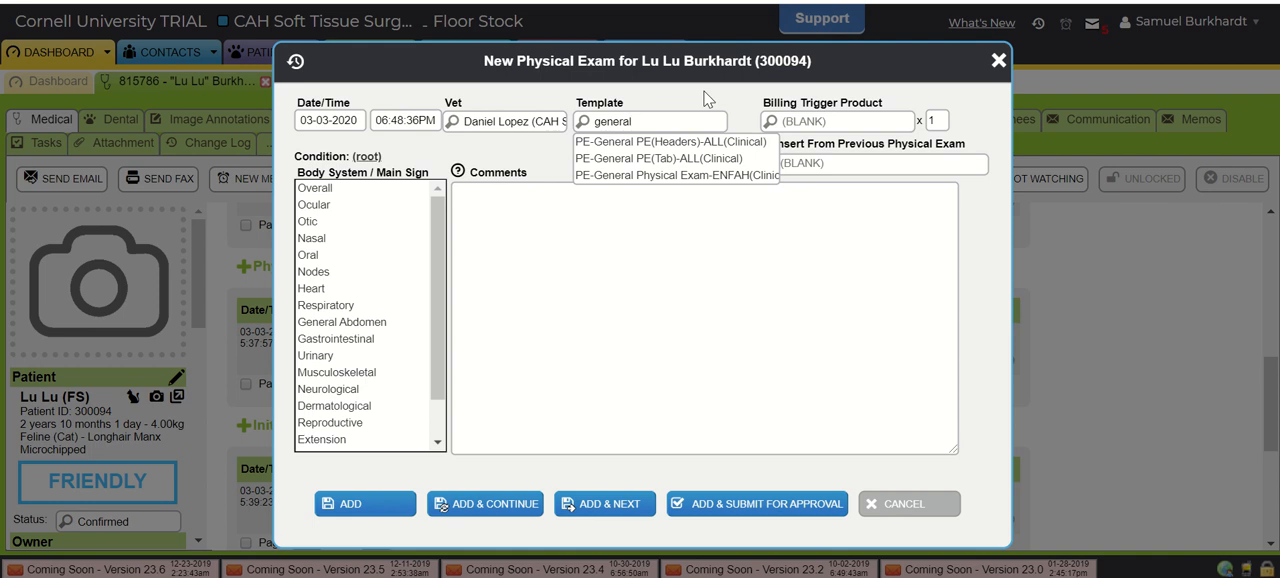
pyautogui.press('BackSpace')
pyautogui.press('BackSpace')
pyautogui.press('BackSpace')
pyautogui.press('BackSpace')
pyautogui.press('BackSpace')
pyautogui.press('BackSpace')
pyautogui.press('BackSpace')
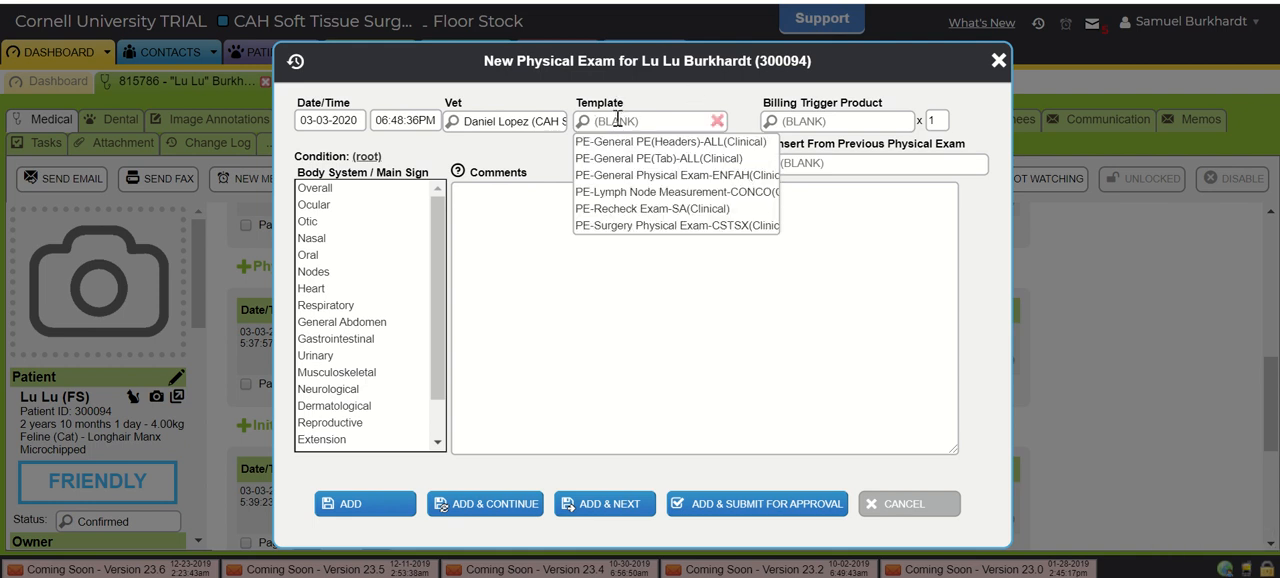
pyautogui.click(678, 227)
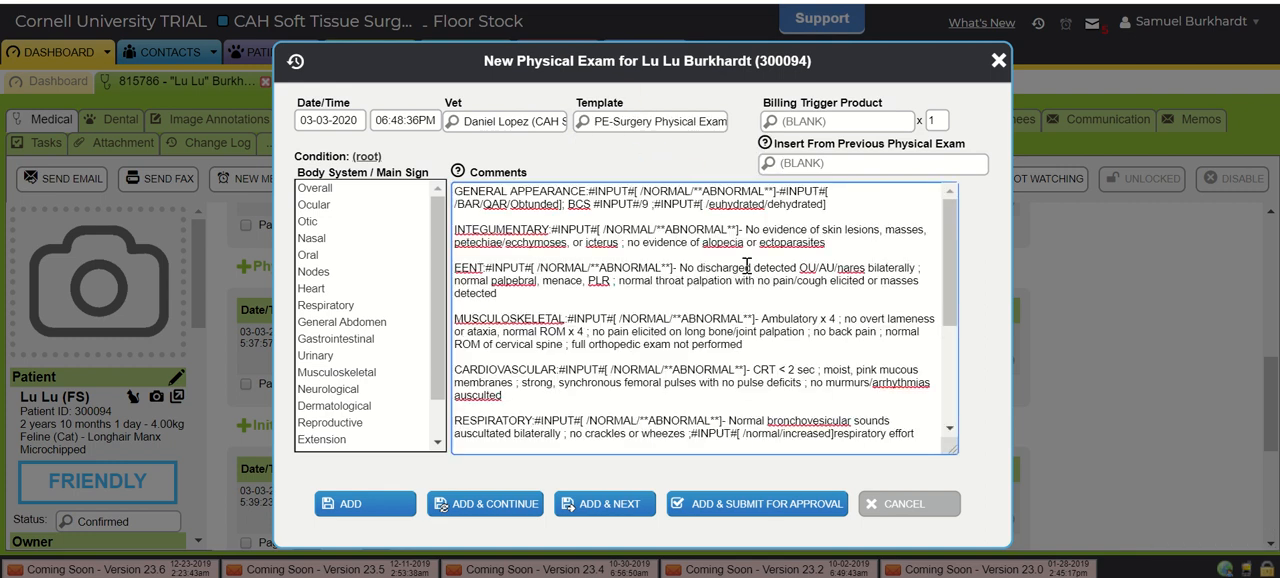
# - Review the exam template's text and fill in General Appearance as NORMAL and BAR
pyautogui.scroll(-5, 745, 265)
pyautogui.scroll(5, 745, 265)
pyautogui.scroll(-5, 686, 292)
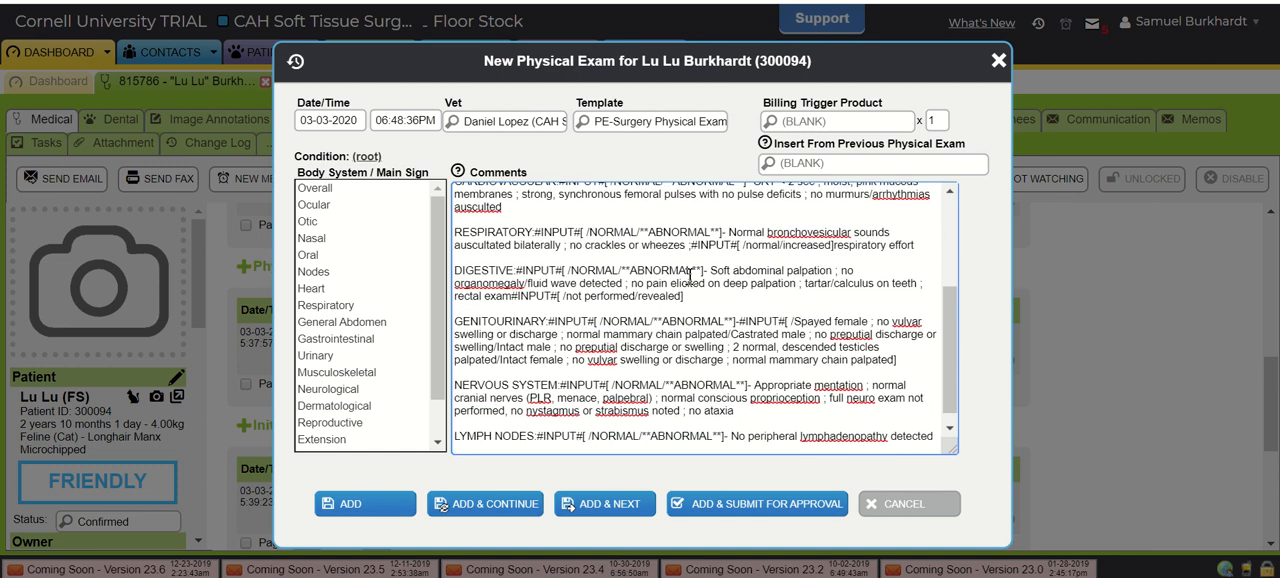
pyautogui.scroll(5, 611, 217)
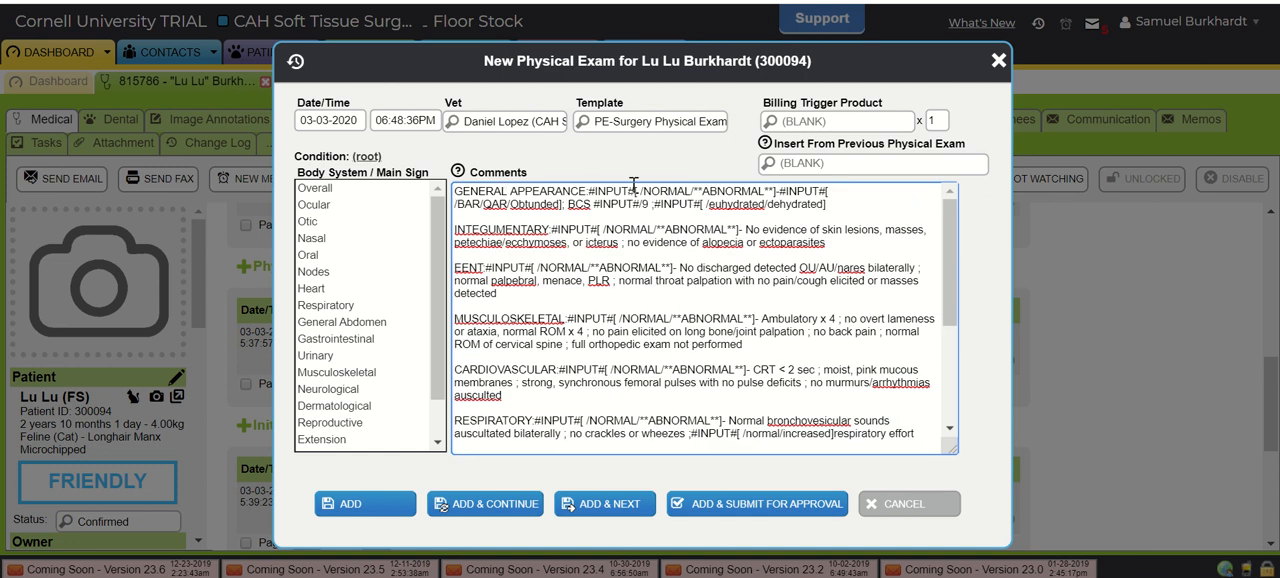
pyautogui.press('F2')
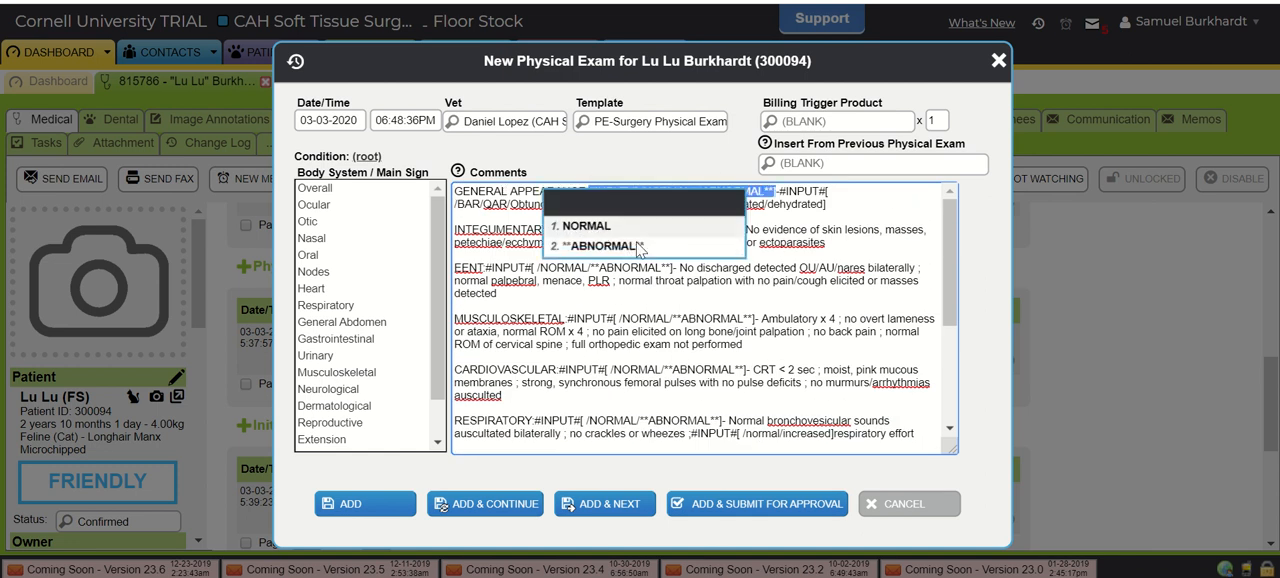
pyautogui.click(600, 228)
pyautogui.press('F2')
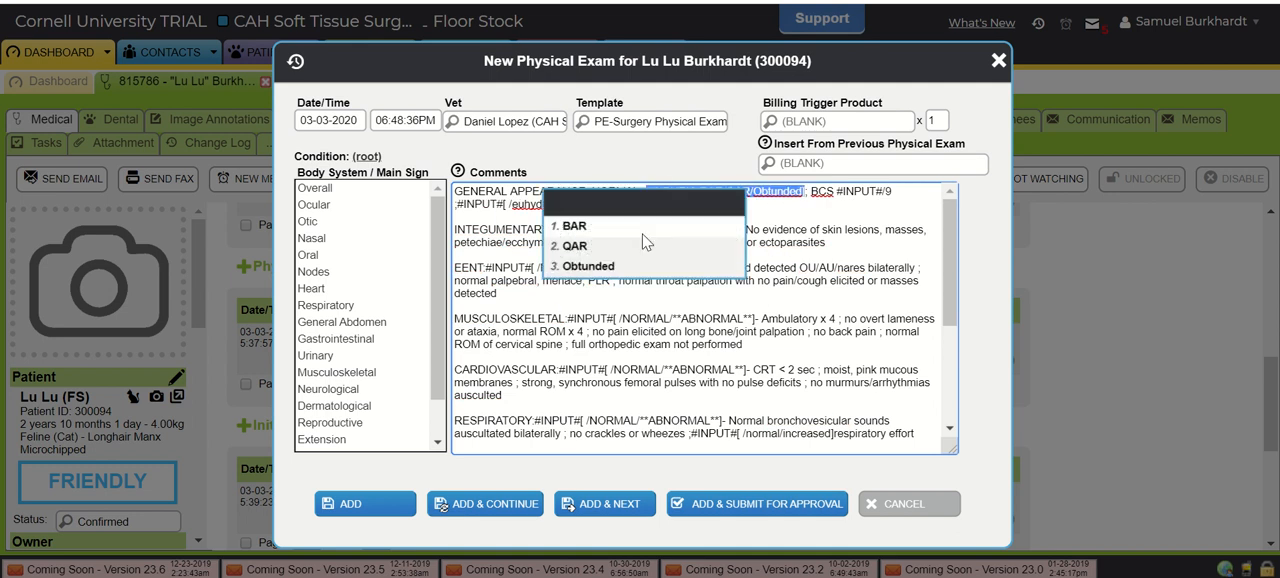
pyautogui.click(592, 230)
# - Step through the template's remaining input placeholders to the genitourinary options and close the new physical exam without saving
pyautogui.press('F2')
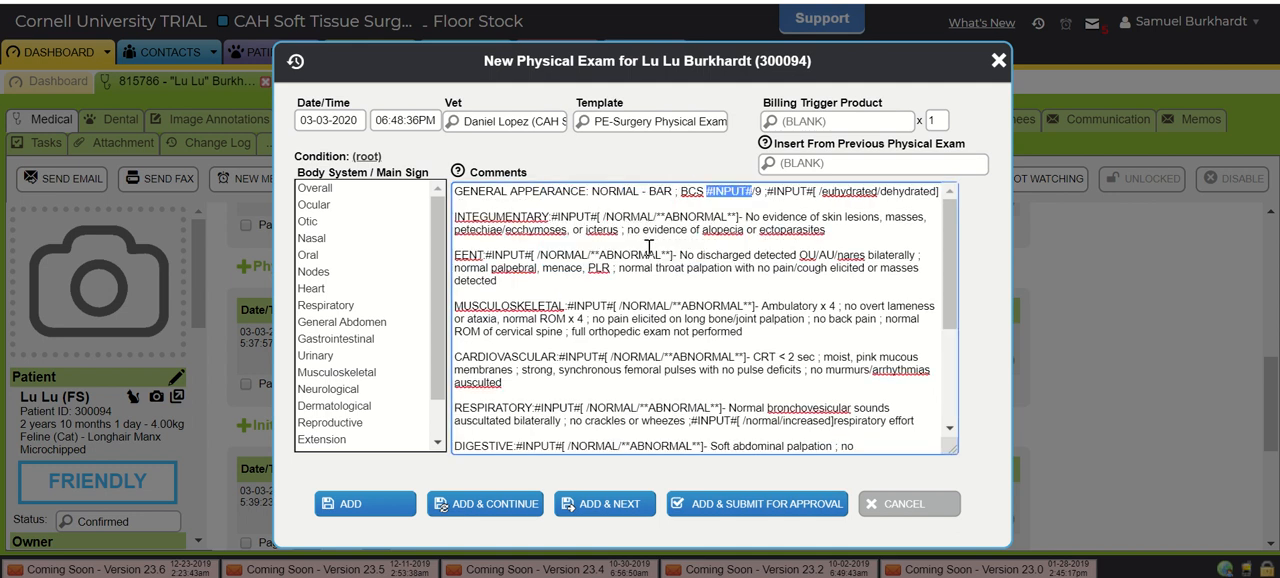
pyautogui.press('F2')
pyautogui.press('F2')
pyautogui.press('F2')
pyautogui.press('F2')
pyautogui.press('F2')
pyautogui.press('F2')
pyautogui.press('F2')
pyautogui.press('F2')
pyautogui.press('F2')
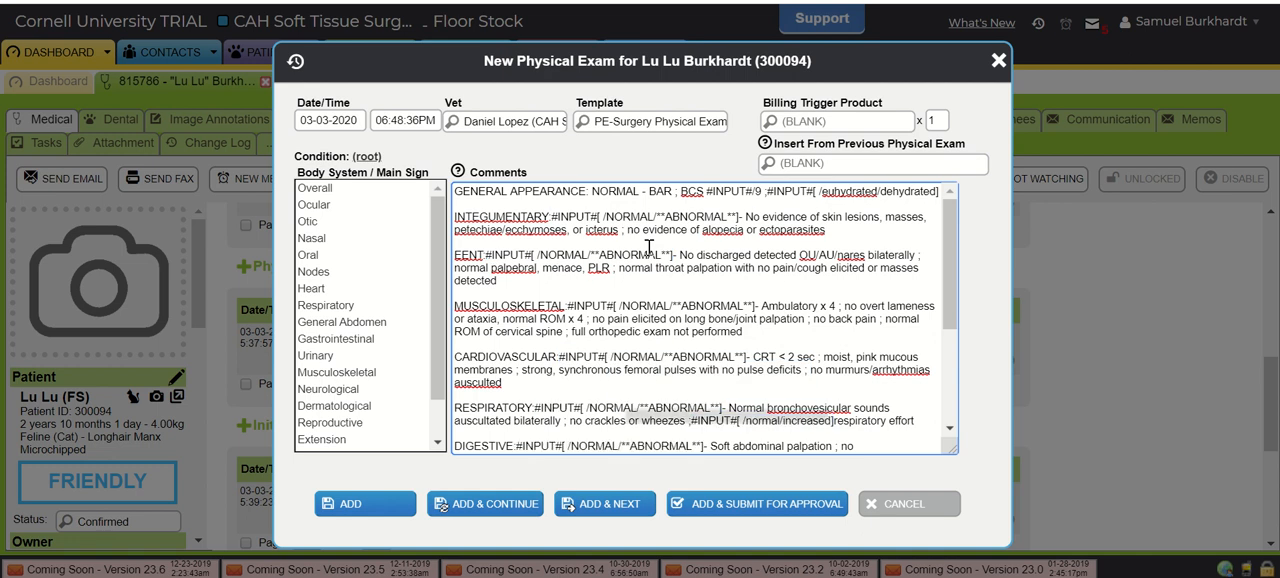
pyautogui.scroll(-3, 915, 287)
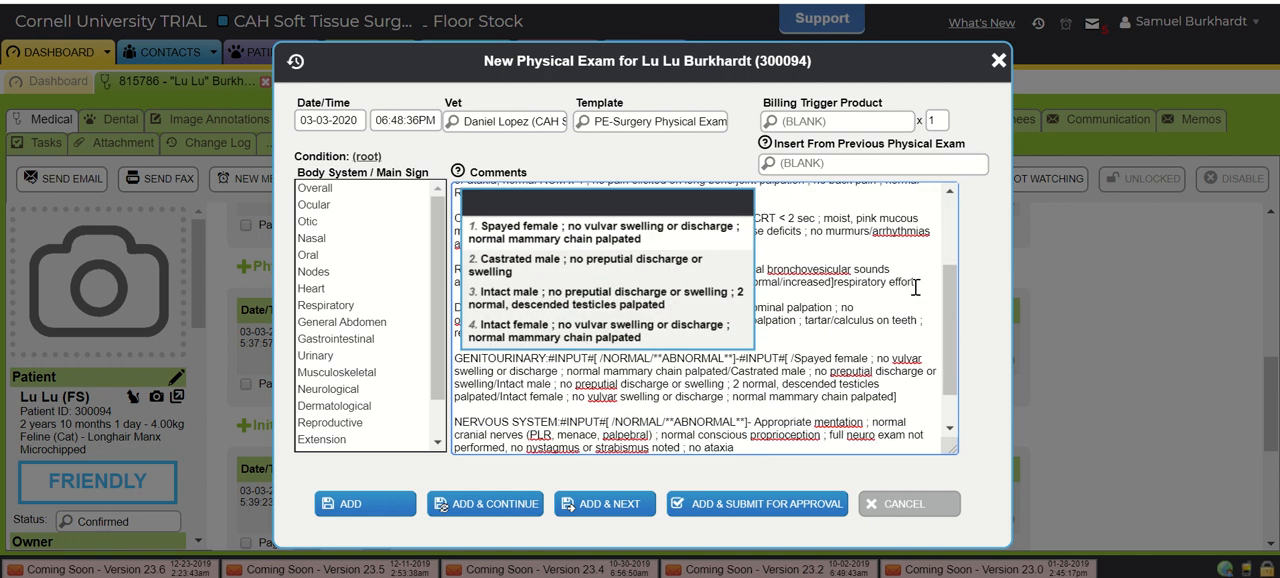
pyautogui.scroll(4, 830, 260)
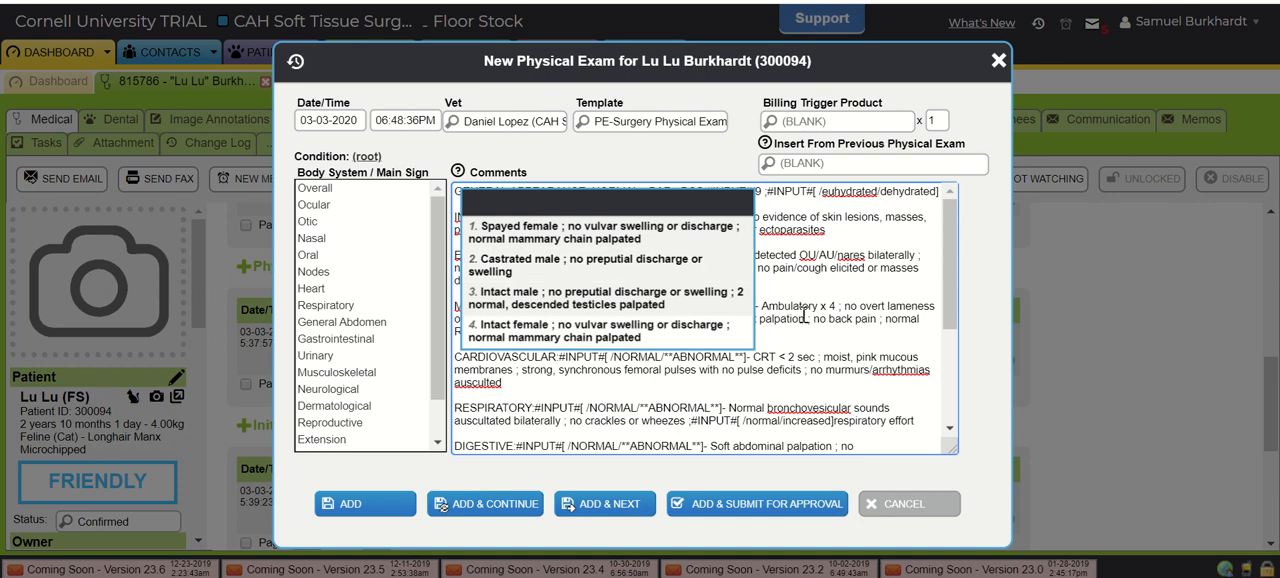
pyautogui.scroll(-4, 840, 310)
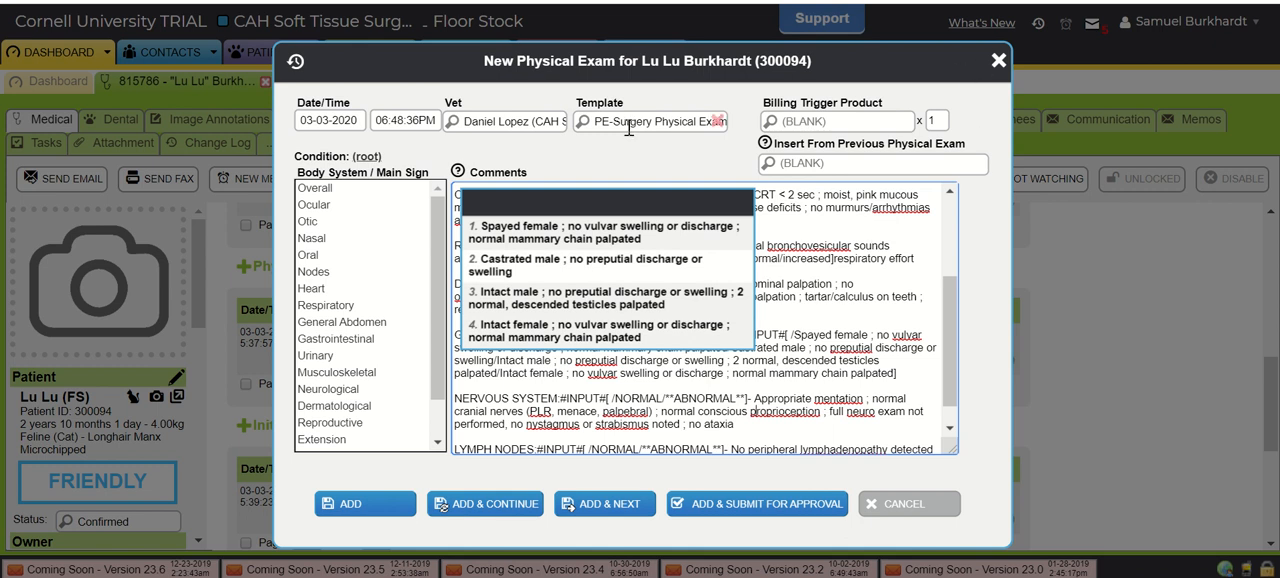
pyautogui.click(997, 63)
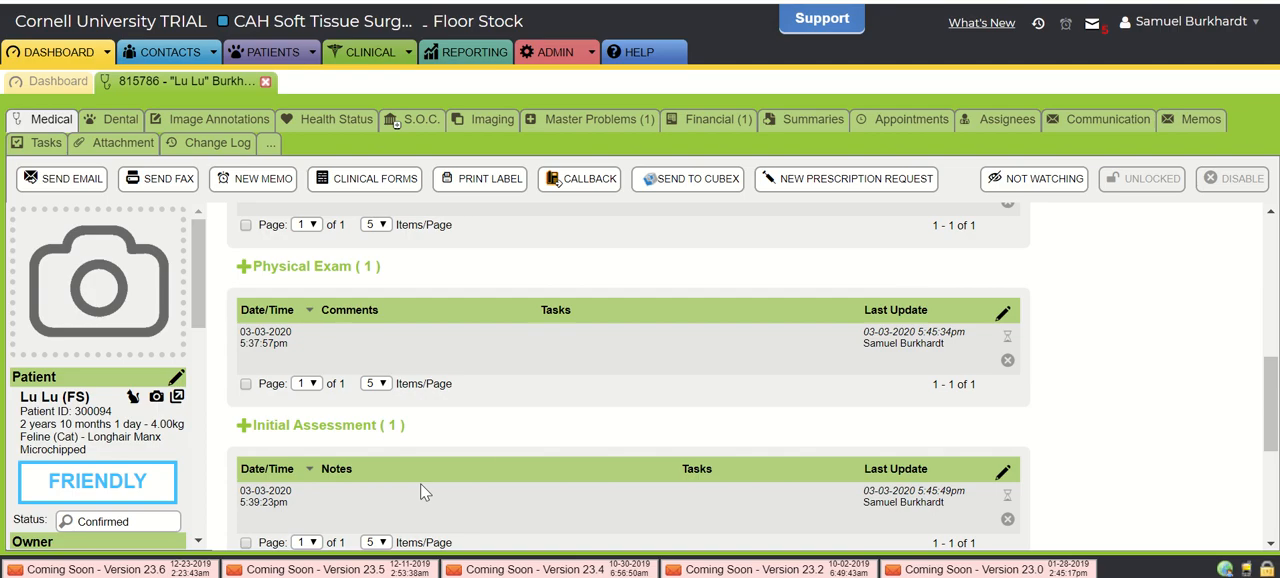
pyautogui.scroll(-3, 688, 418)
pyautogui.scroll(1, 688, 418)
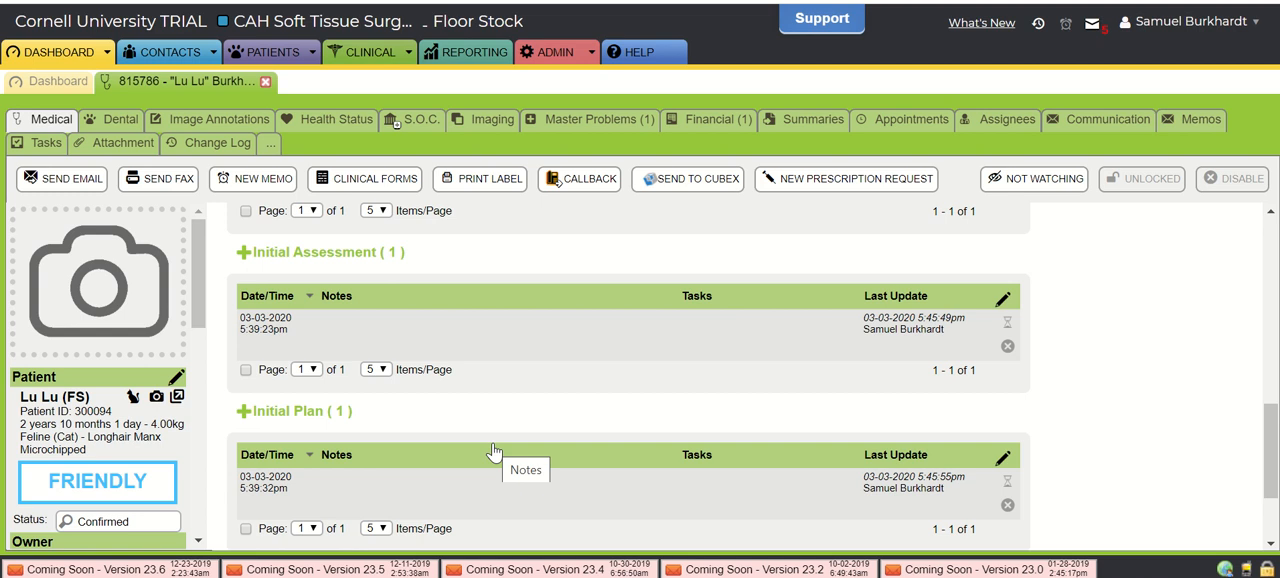
pyautogui.scroll(5, 596, 288)
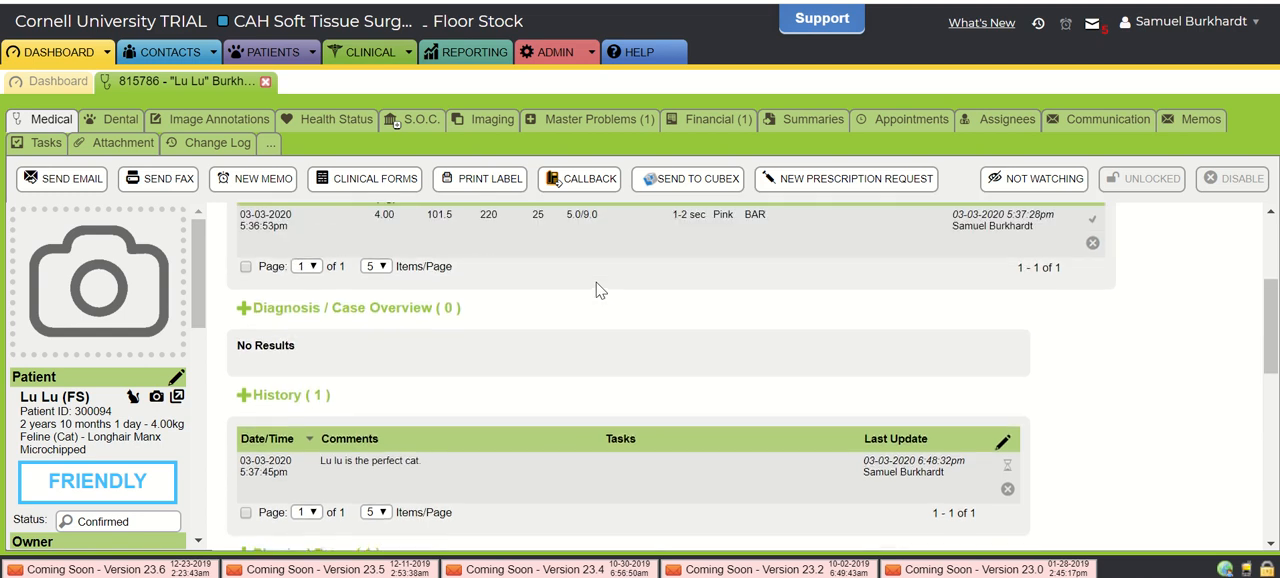
pyautogui.scroll(-3, 596, 288)
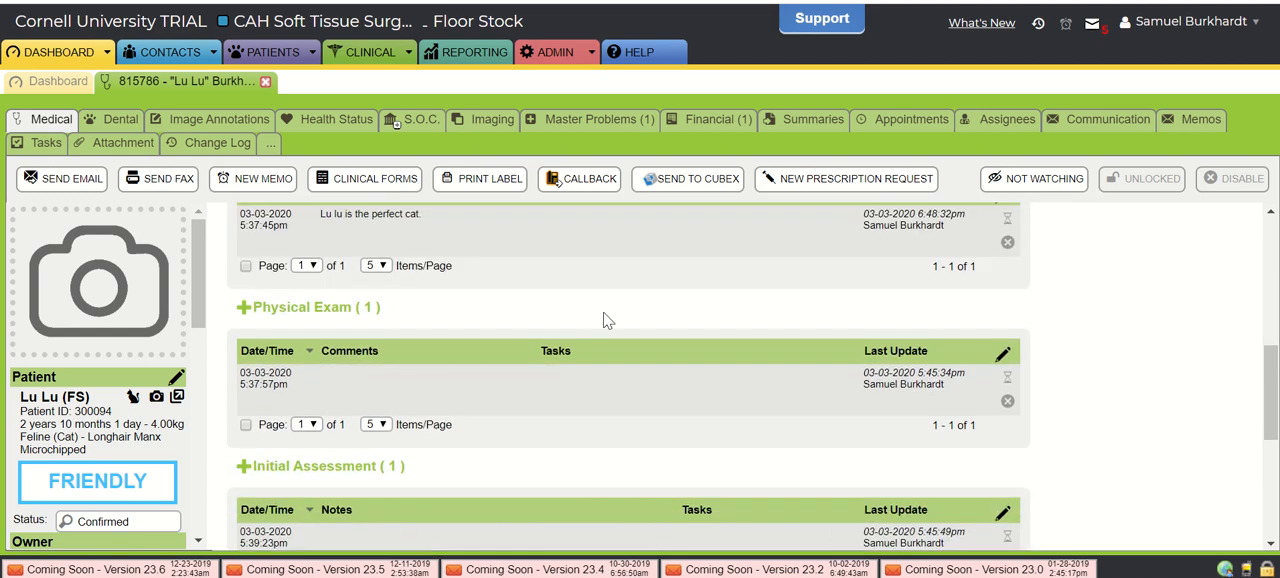
pyautogui.scroll(-1, 604, 320)
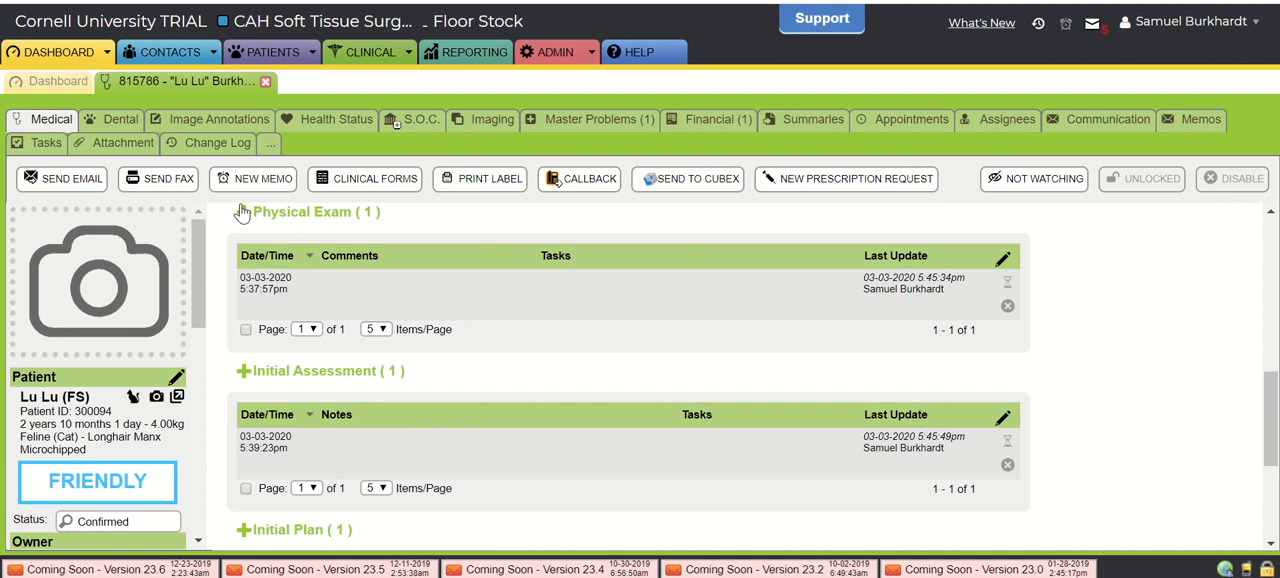
pyautogui.scroll(1, 590, 332)
pyautogui.scroll(4, 590, 330)
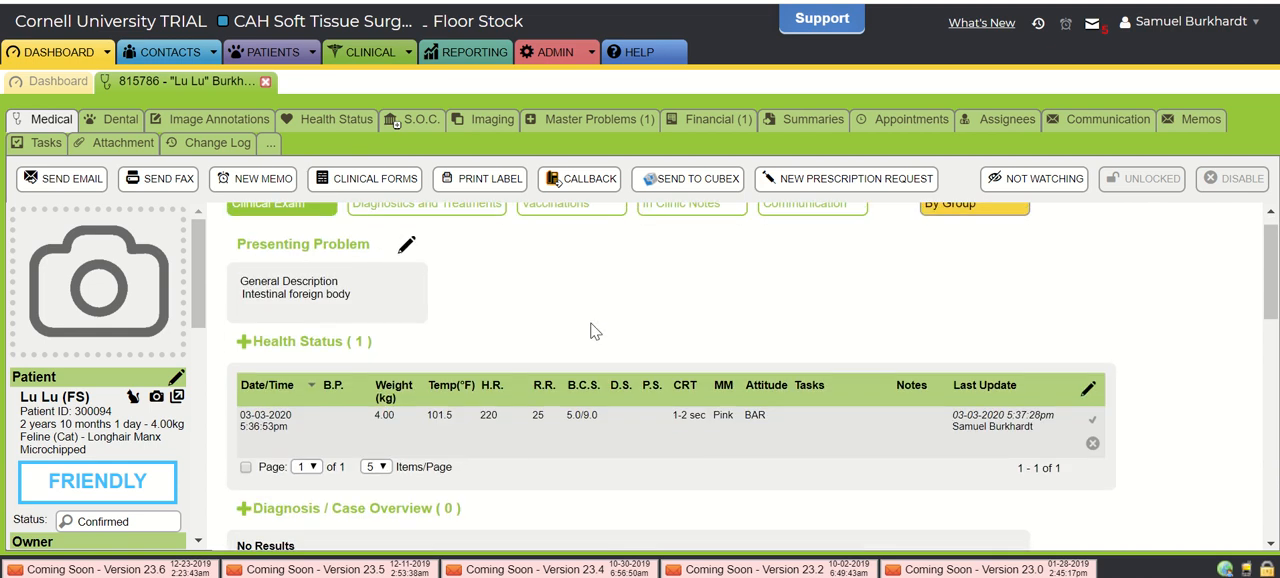
pyautogui.scroll(-5, 591, 330)
pyautogui.scroll(-1, 591, 331)
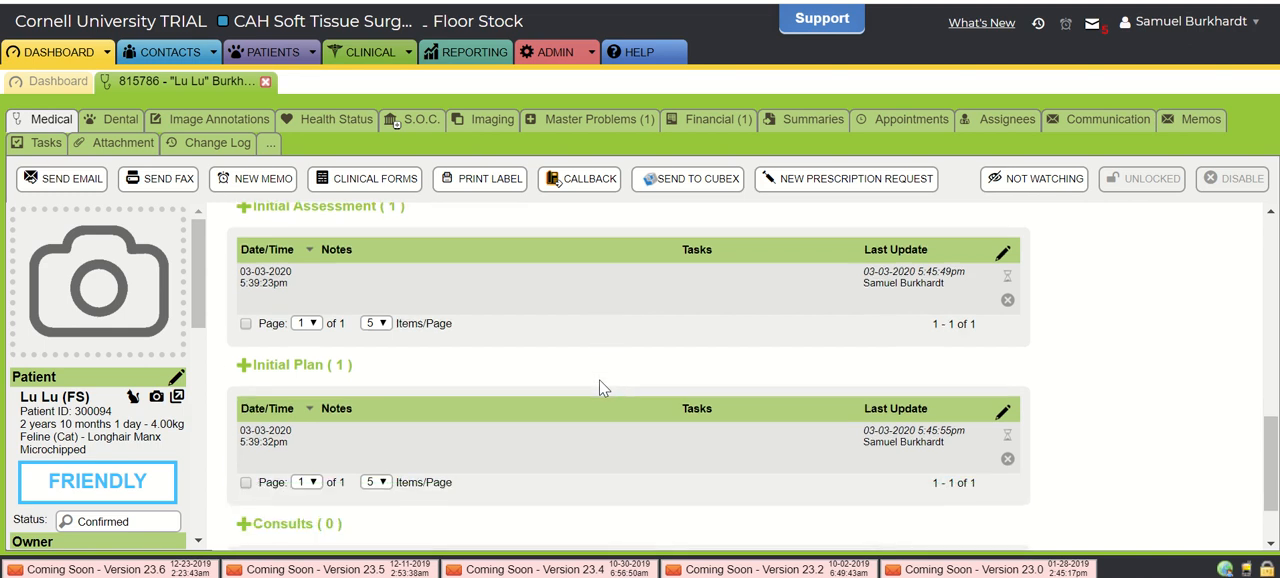
pyautogui.scroll(-1, 600, 387)
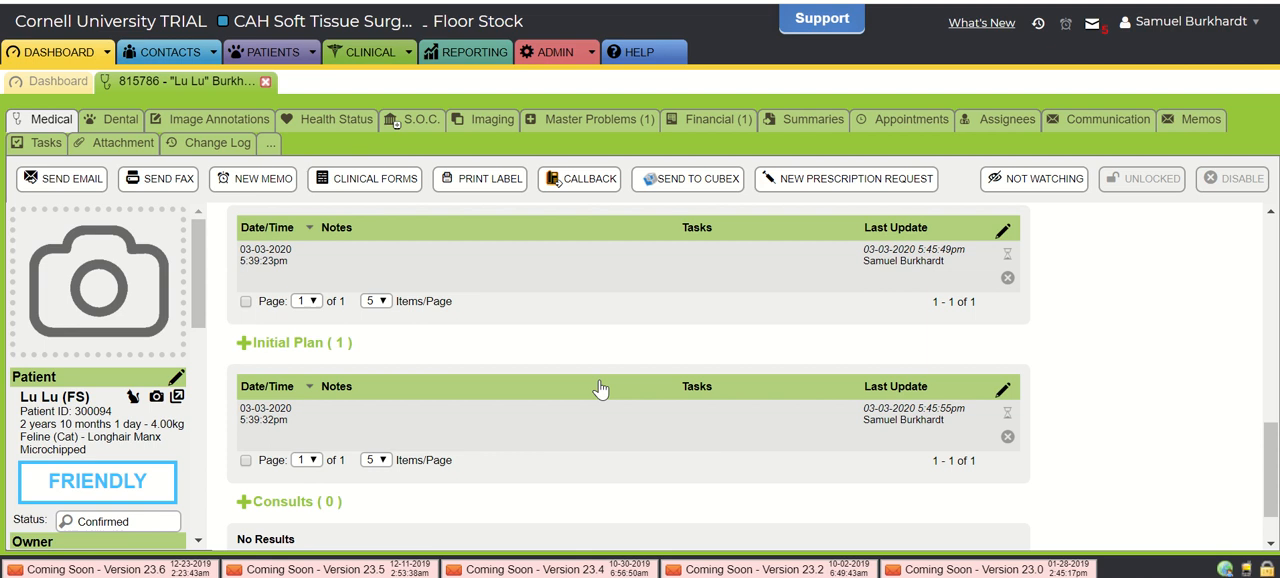
pyautogui.scroll(10, 544, 308)
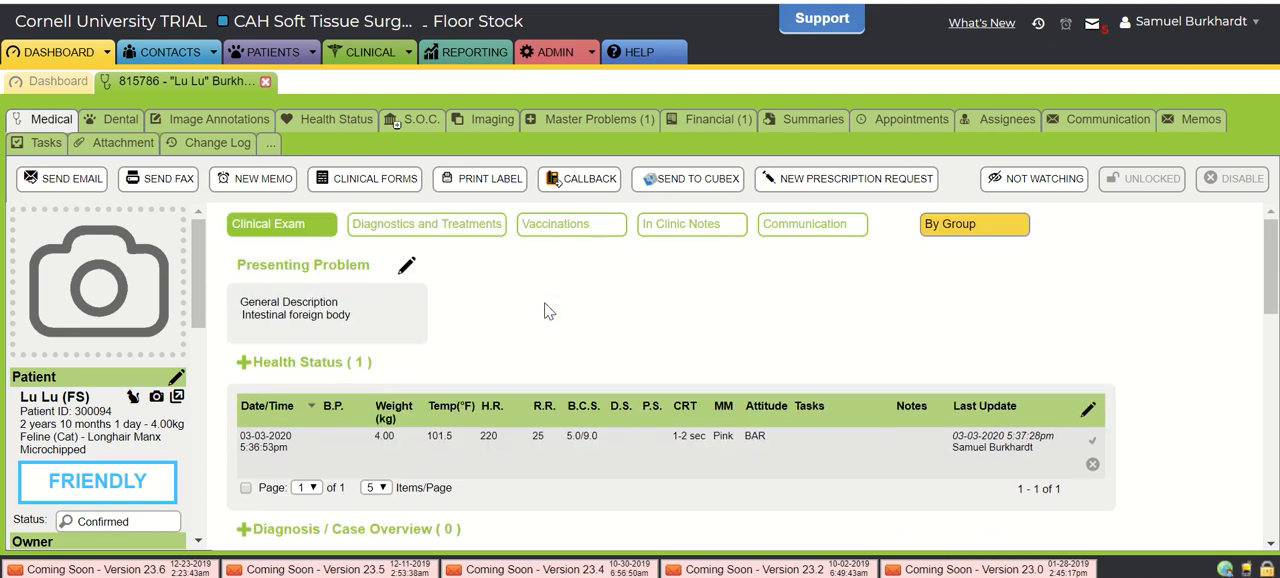
pyautogui.scroll(-5, 606, 394)
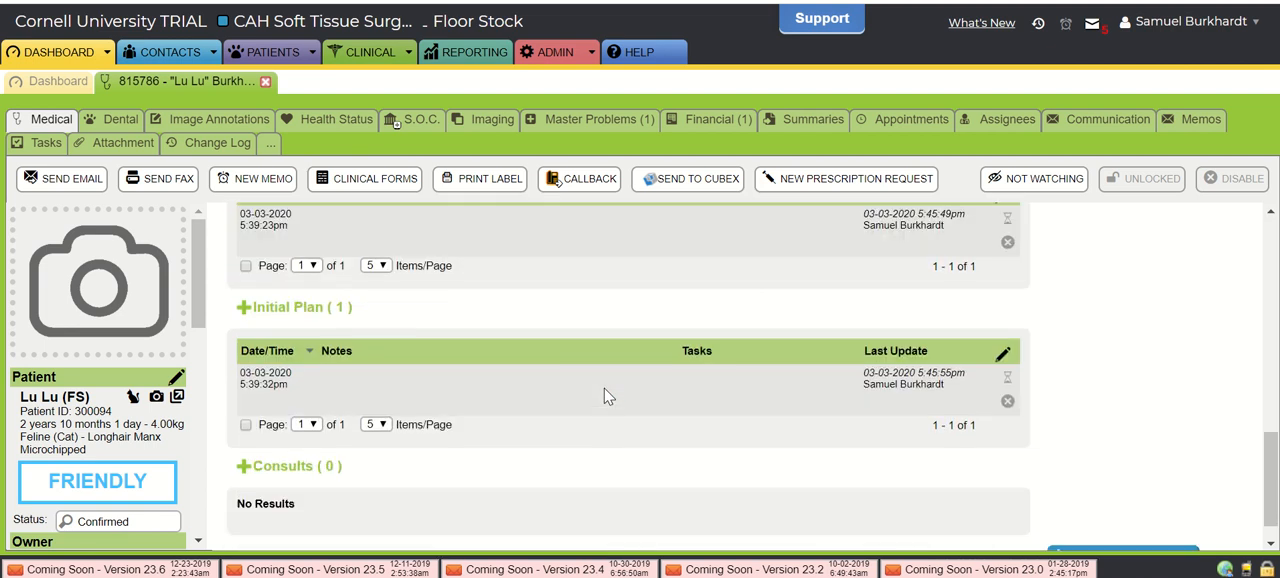
# - Examine the Diagnostics and Treatments sections of Lu Lu's record, from Medication through Diagnostic Result
pyautogui.scroll(4, 605, 394)
pyautogui.scroll(1, 605, 394)
pyautogui.click(425, 226)
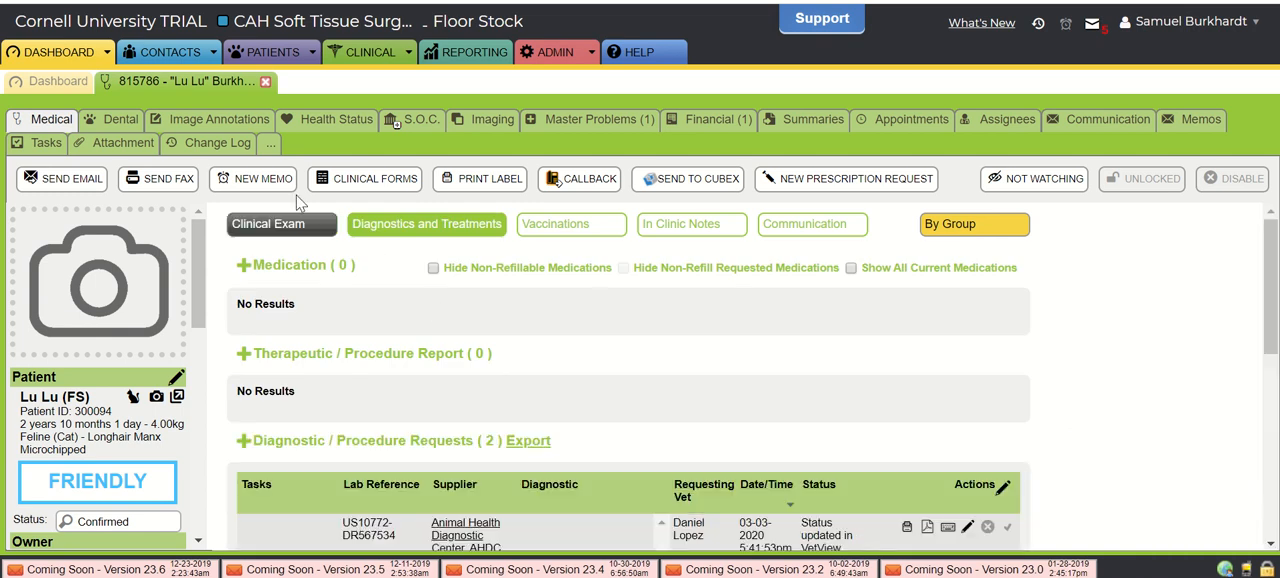
pyautogui.scroll(-3, 492, 470)
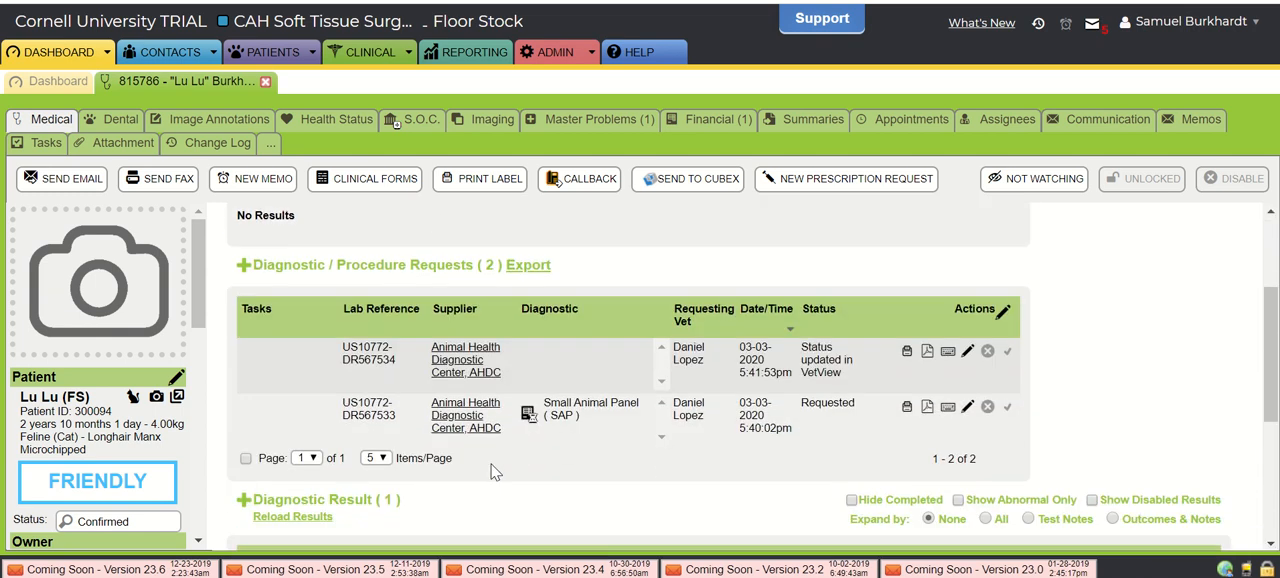
pyautogui.scroll(1, 492, 470)
pyautogui.scroll(1, 492, 470)
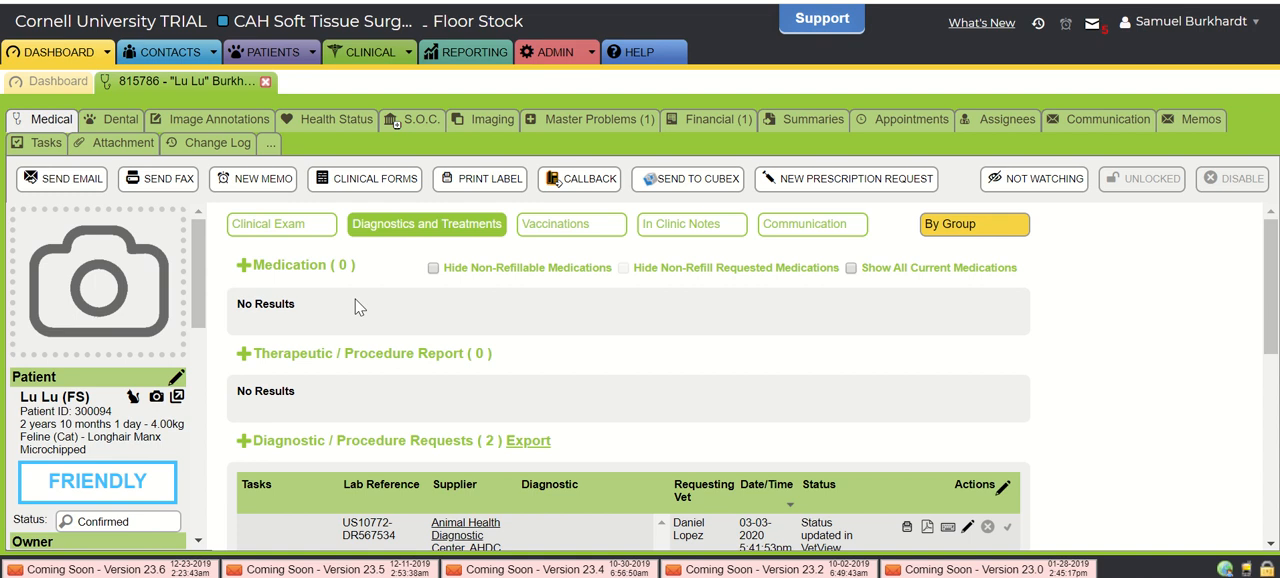
pyautogui.scroll(-1, 360, 307)
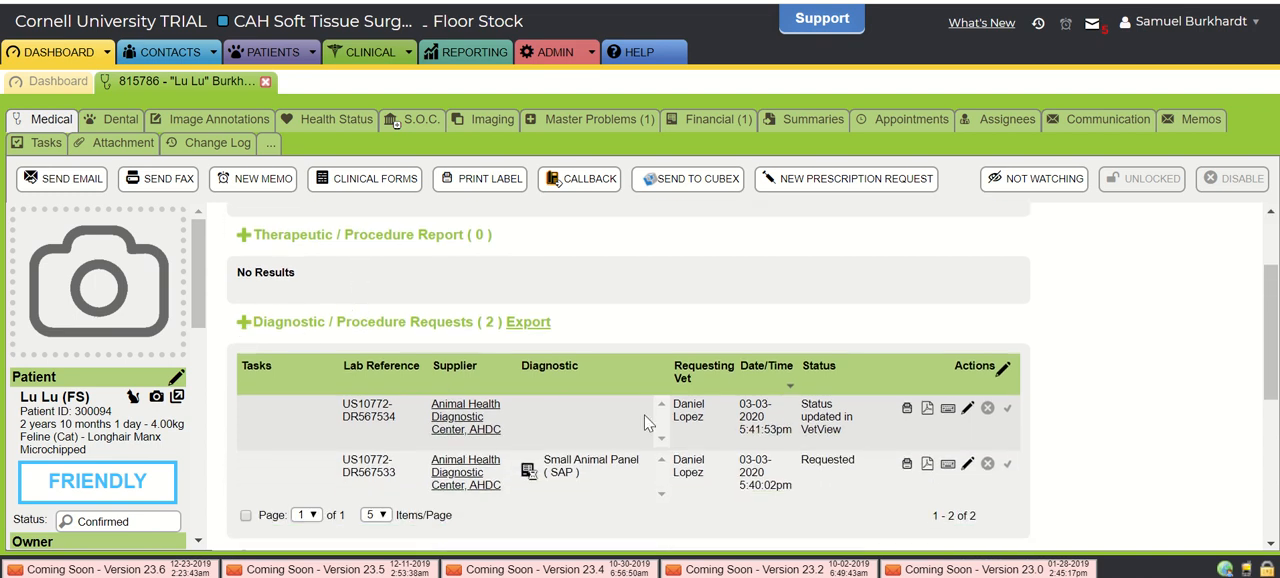
# - Add a diagnostic request for Lu Lu with the Animal Health Diagnostic Center (AHDC) as supplier and Routine Hemogram (SACBC)-Small Animal as the test
pyautogui.click(241, 323)
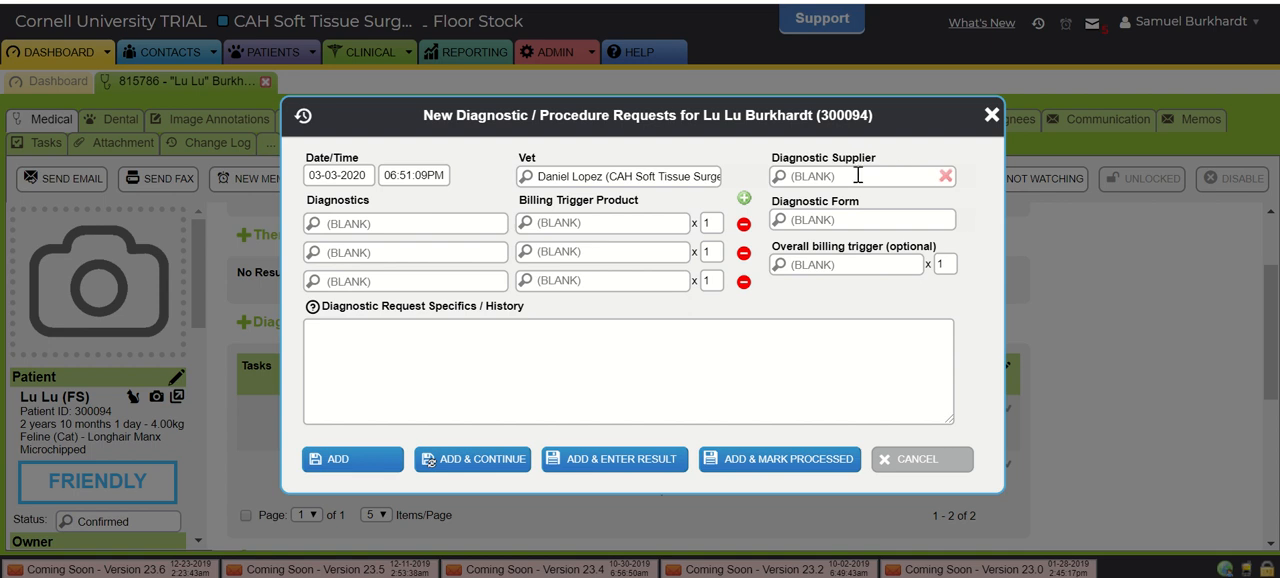
pyautogui.write('ahdc')
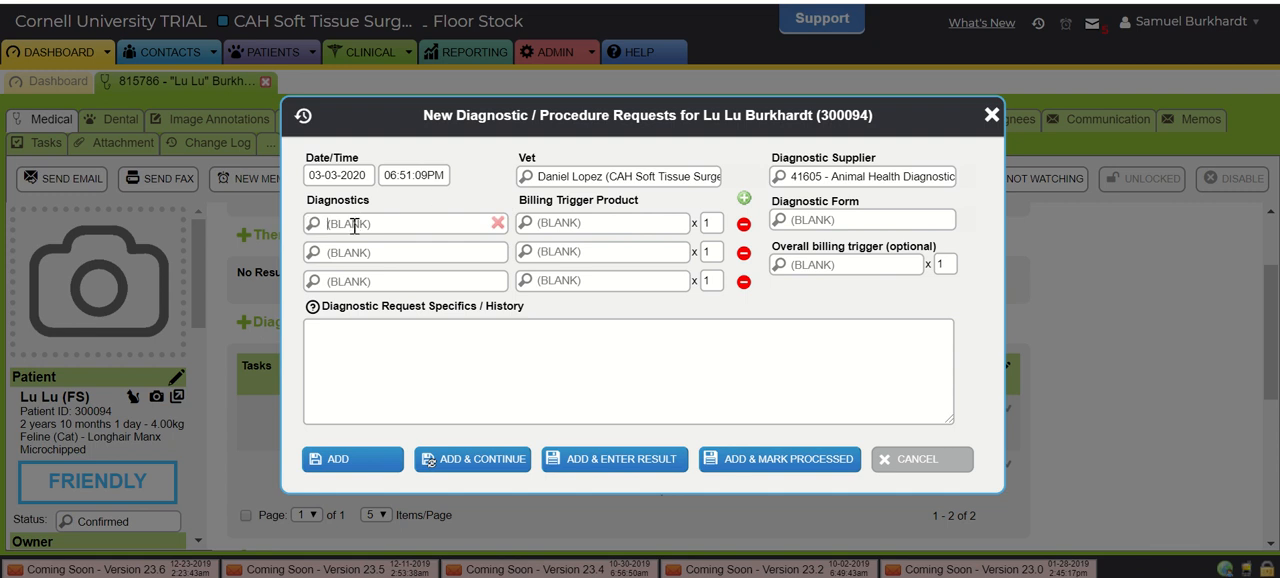
pyautogui.write('cbc')
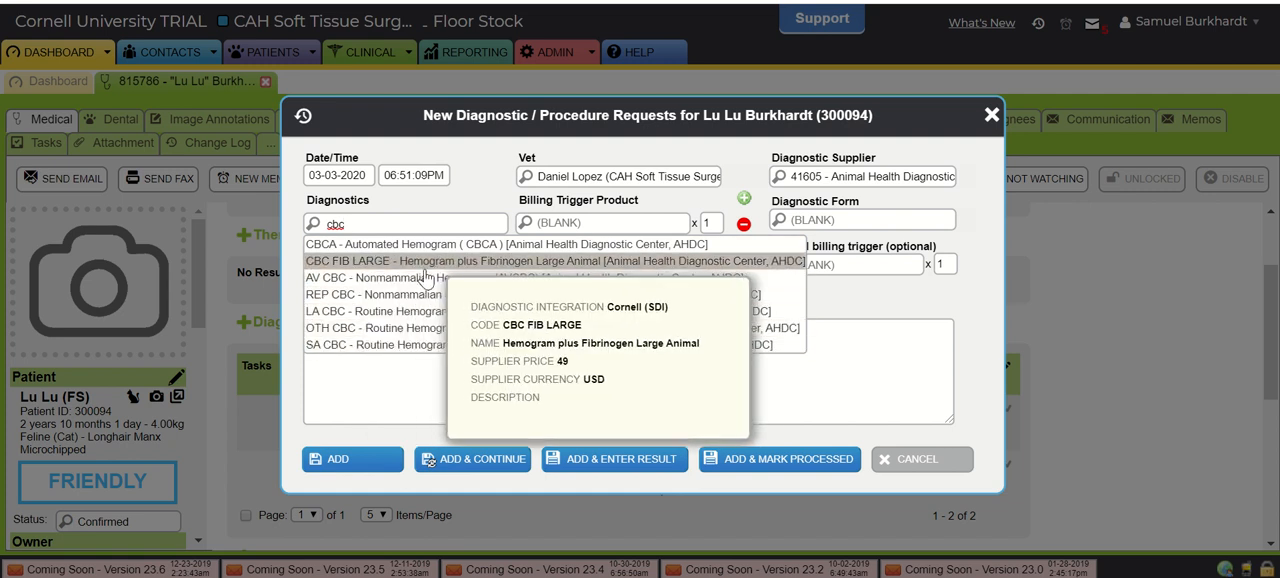
pyautogui.click(347, 345)
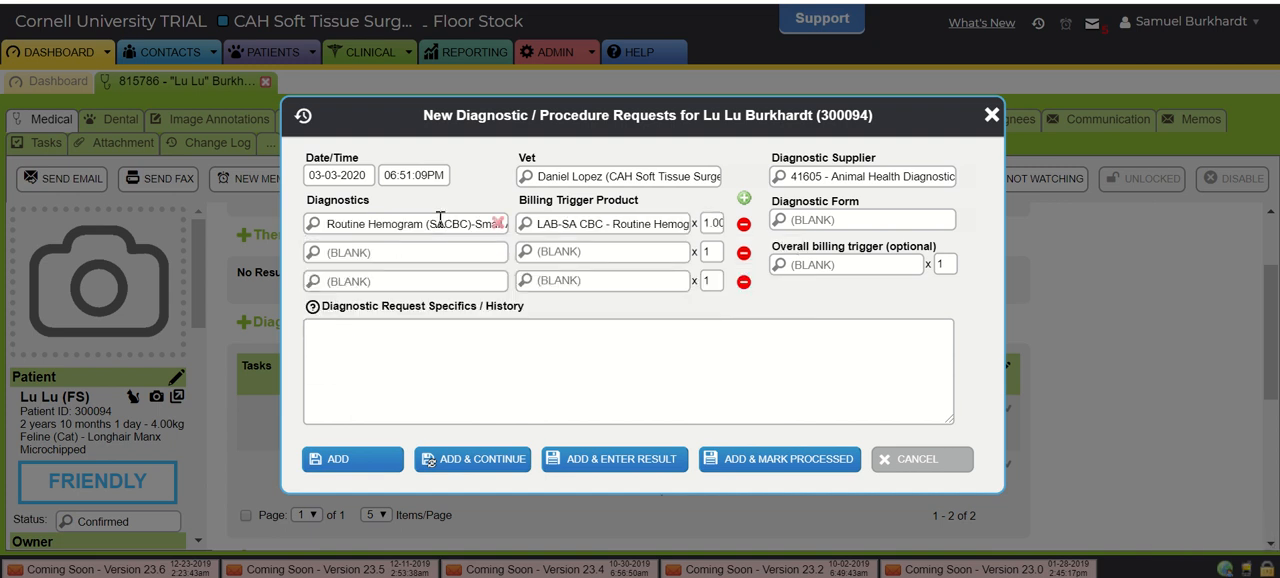
pyautogui.click(338, 460)
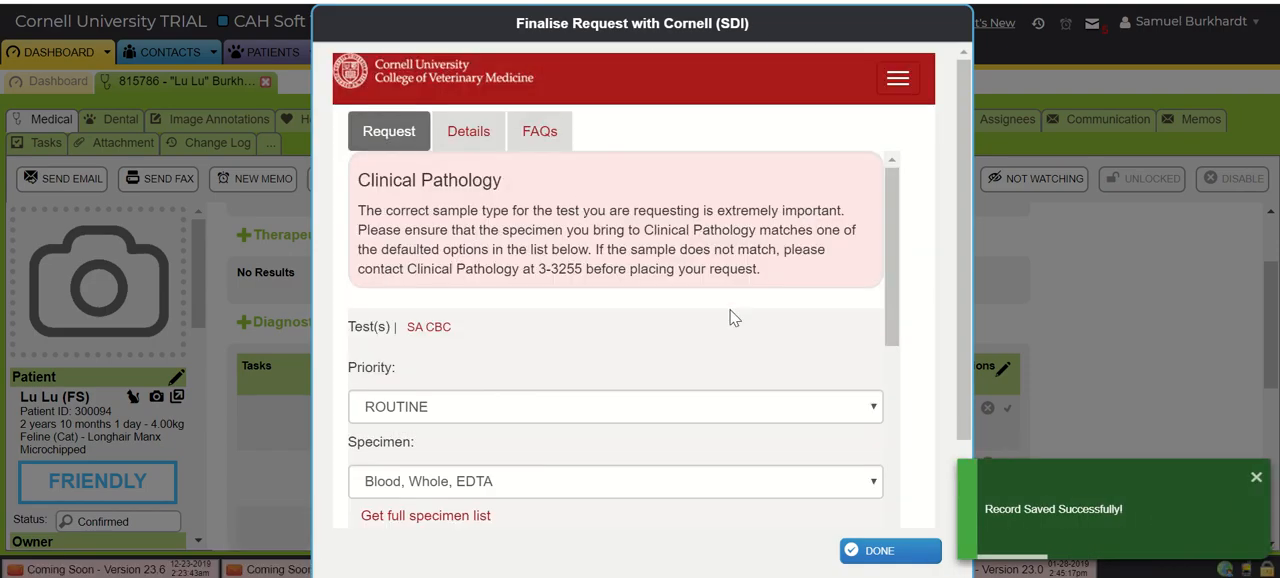
# - Check the priority options of the SA CBC request form and keep ROUTINE
pyautogui.scroll(-2, 730, 318)
pyautogui.scroll(1, 600, 295)
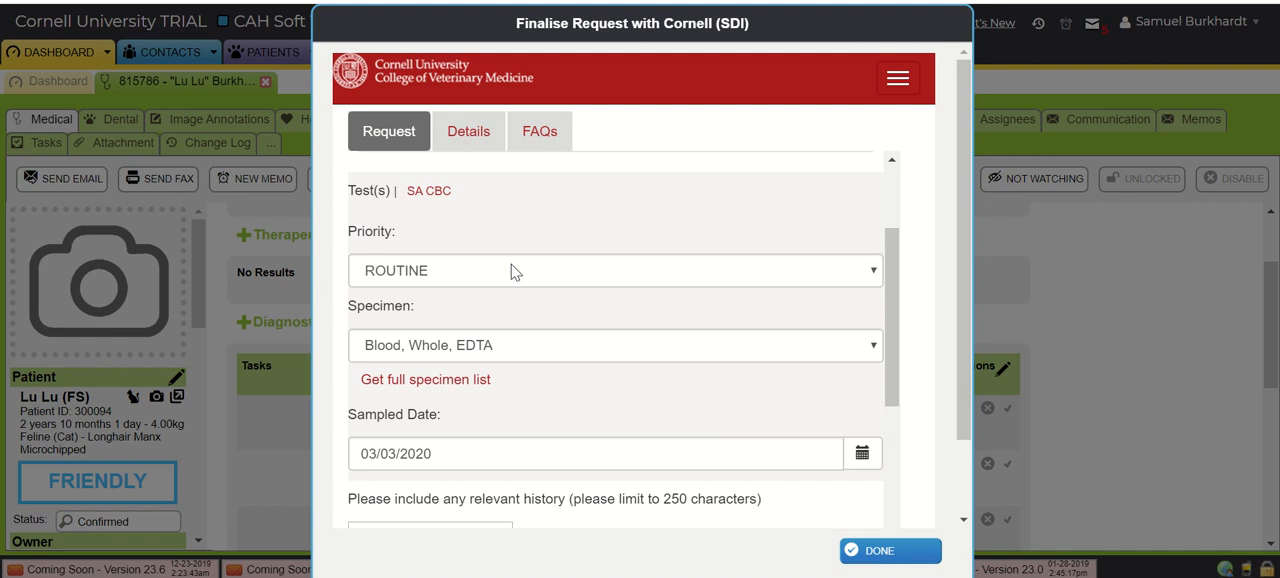
pyautogui.click(387, 270)
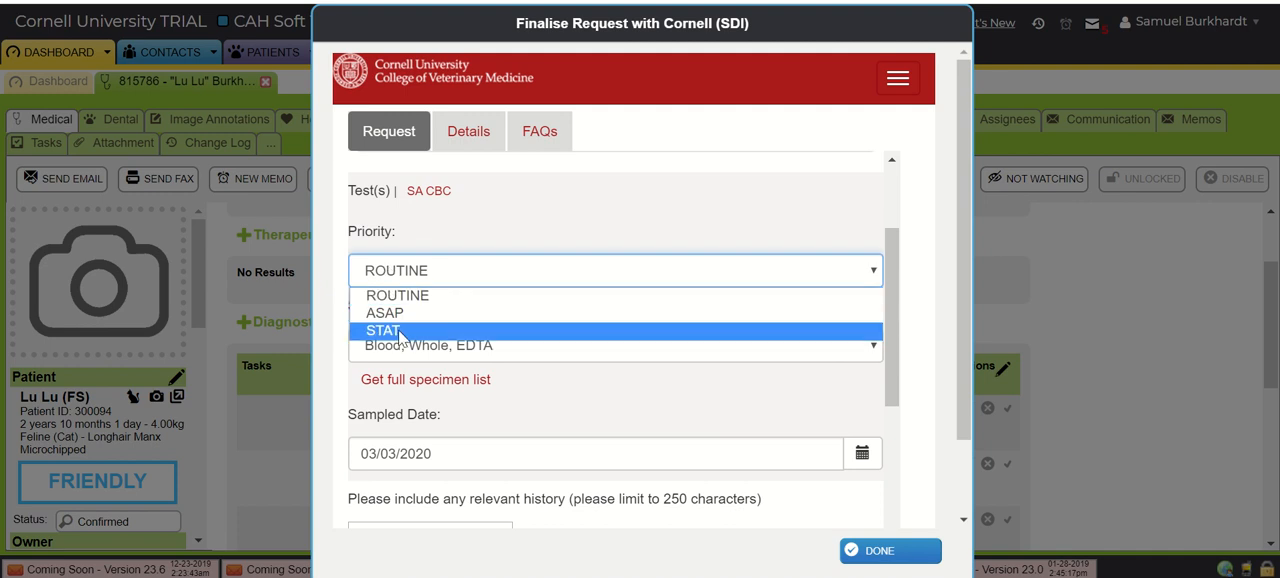
pyautogui.click(392, 290)
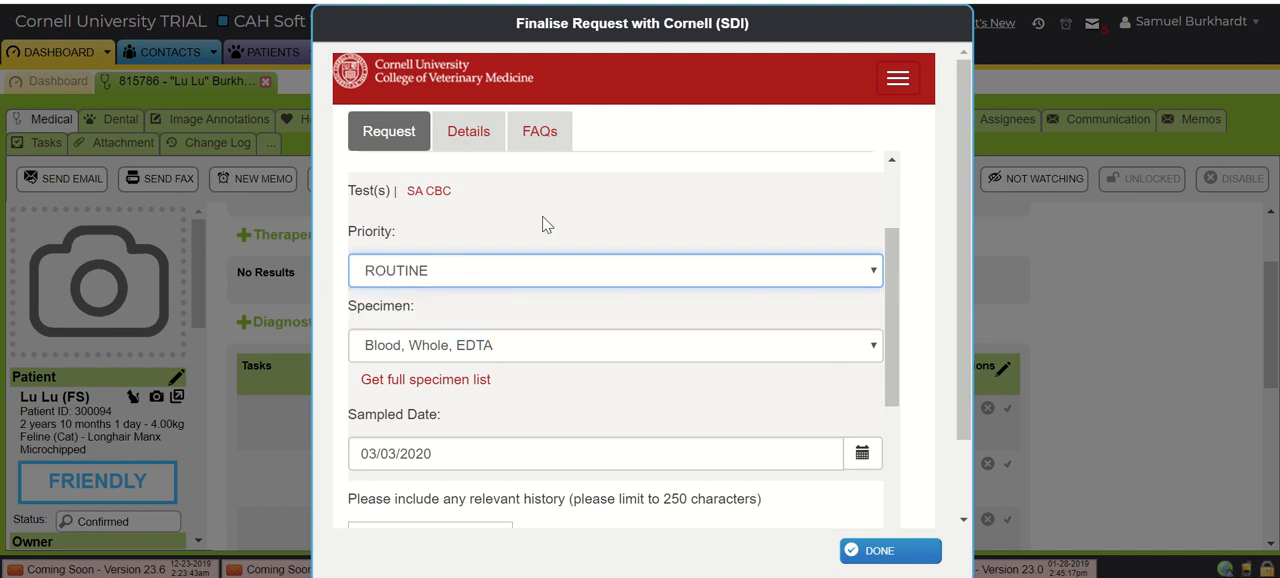
# - Review the specimen, history, collection time and blood smear fields of the SA CBC request, leave the blank ones empty, and finish the form
pyautogui.scroll(-1, 631, 237)
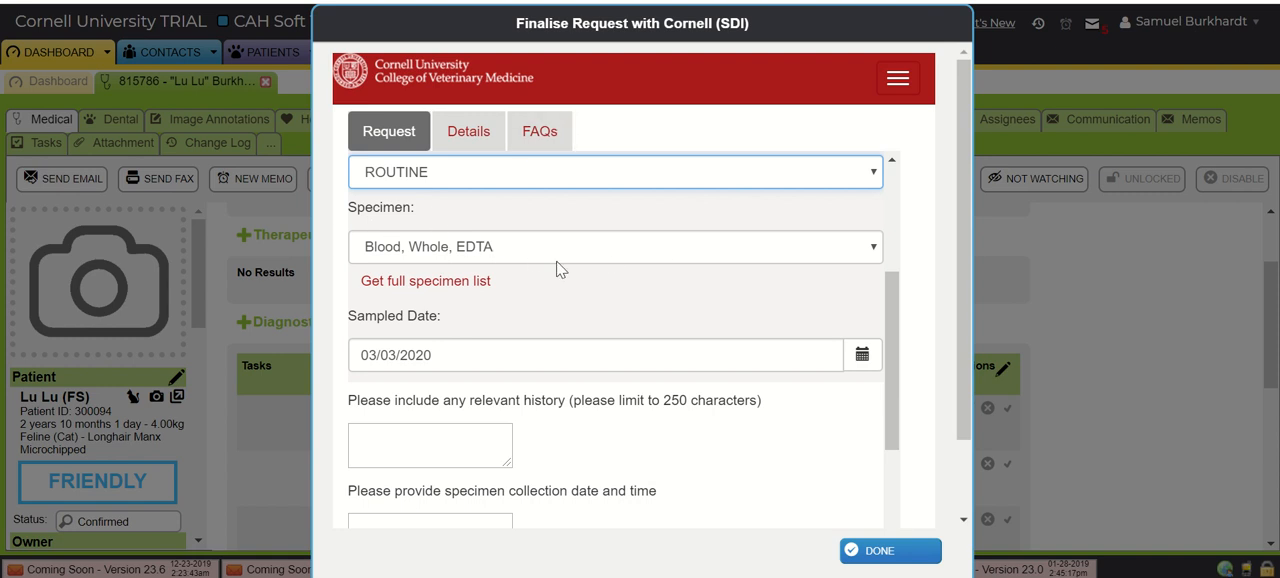
pyautogui.scroll(-2, 560, 270)
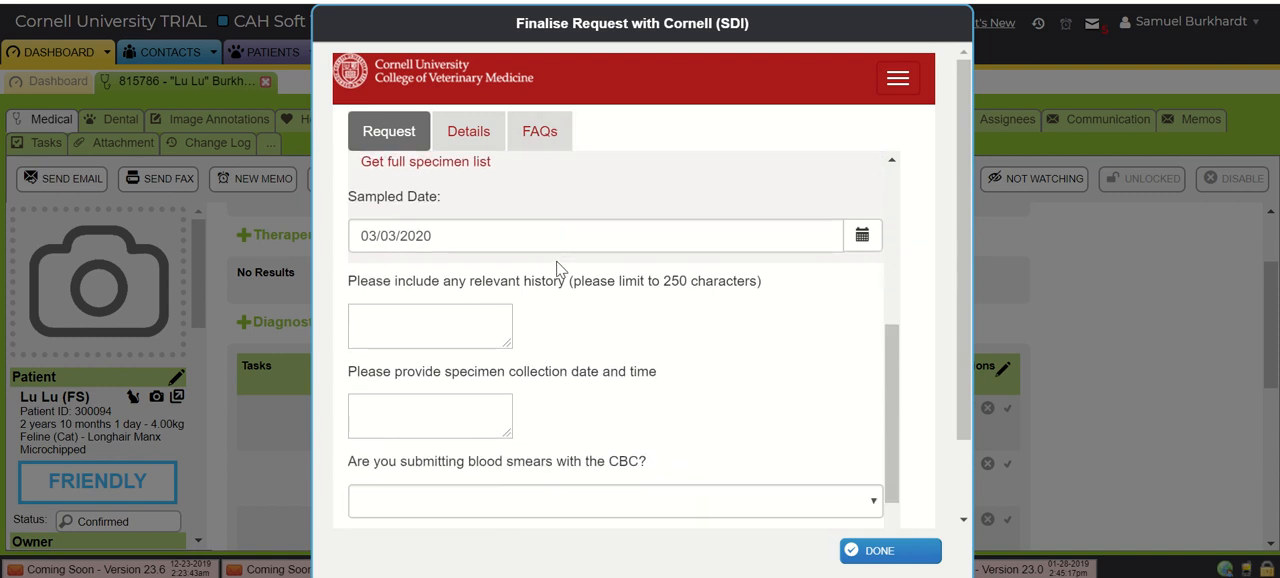
pyautogui.click(425, 257)
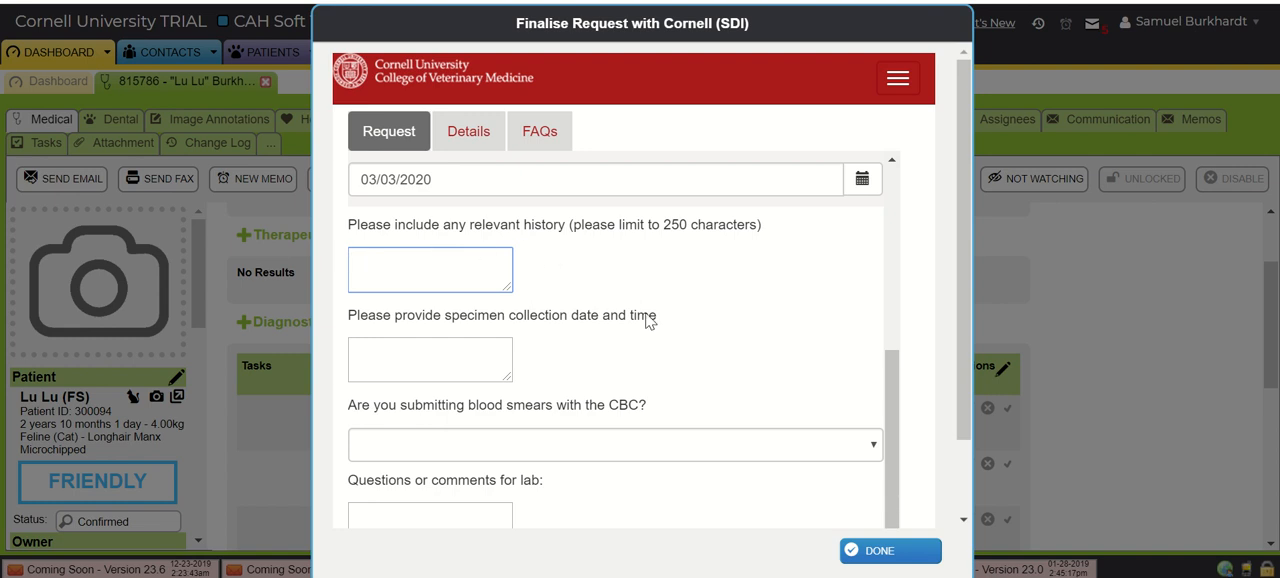
pyautogui.scroll(-1, 648, 320)
pyautogui.scroll(2, 648, 320)
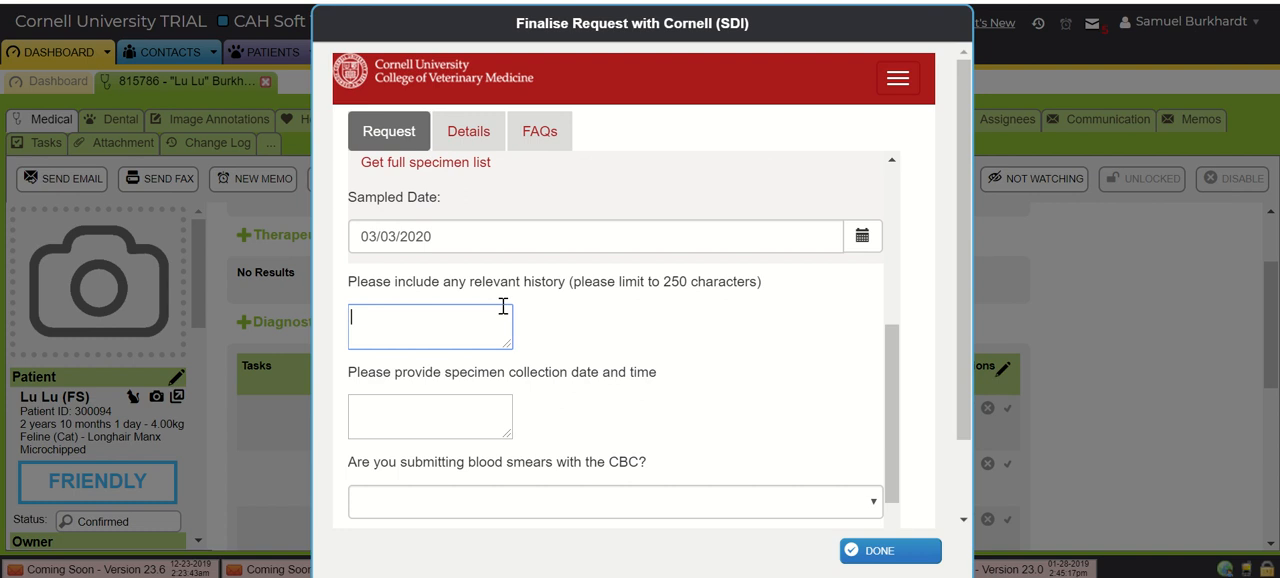
pyautogui.scroll(-1, 615, 338)
pyautogui.scroll(-1, 639, 262)
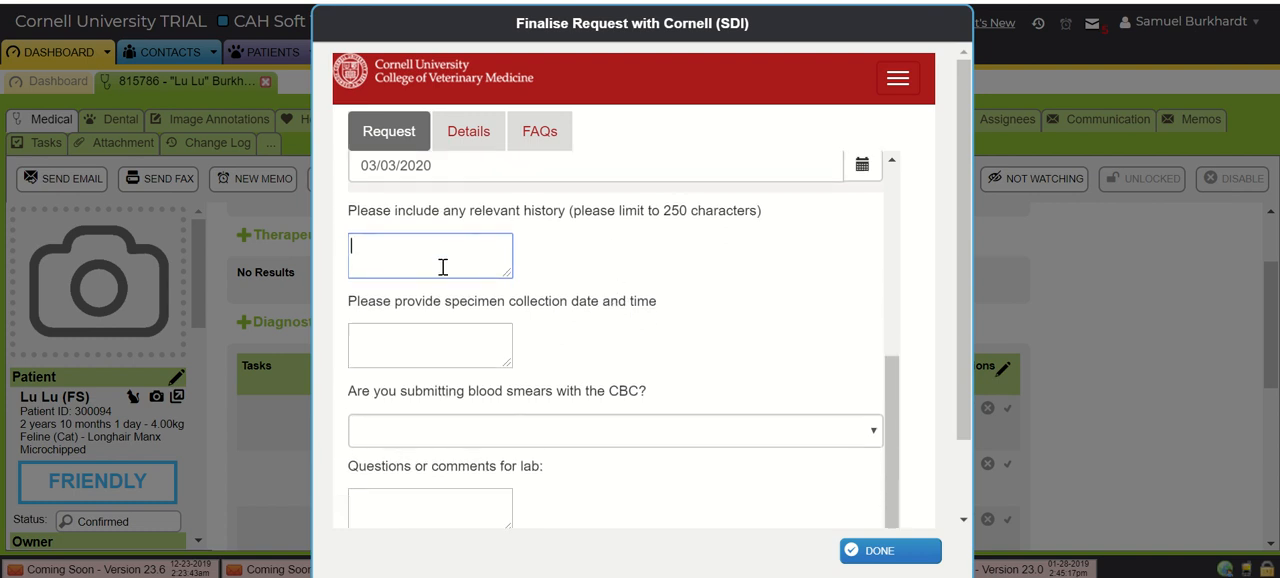
pyautogui.scroll(-1, 392, 312)
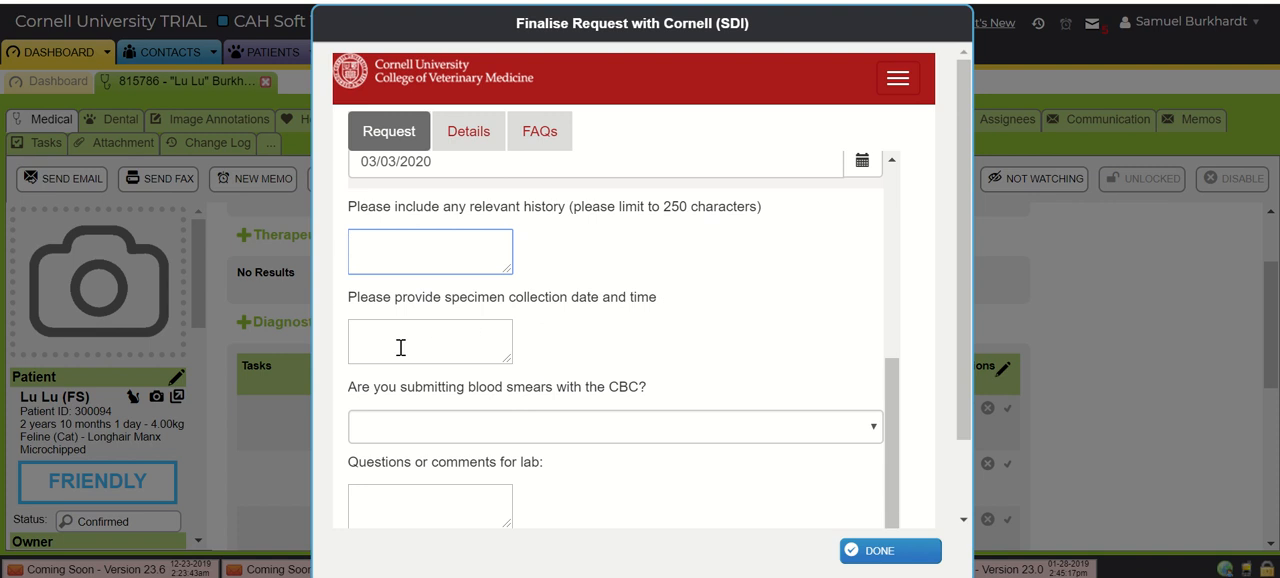
pyautogui.click(432, 430)
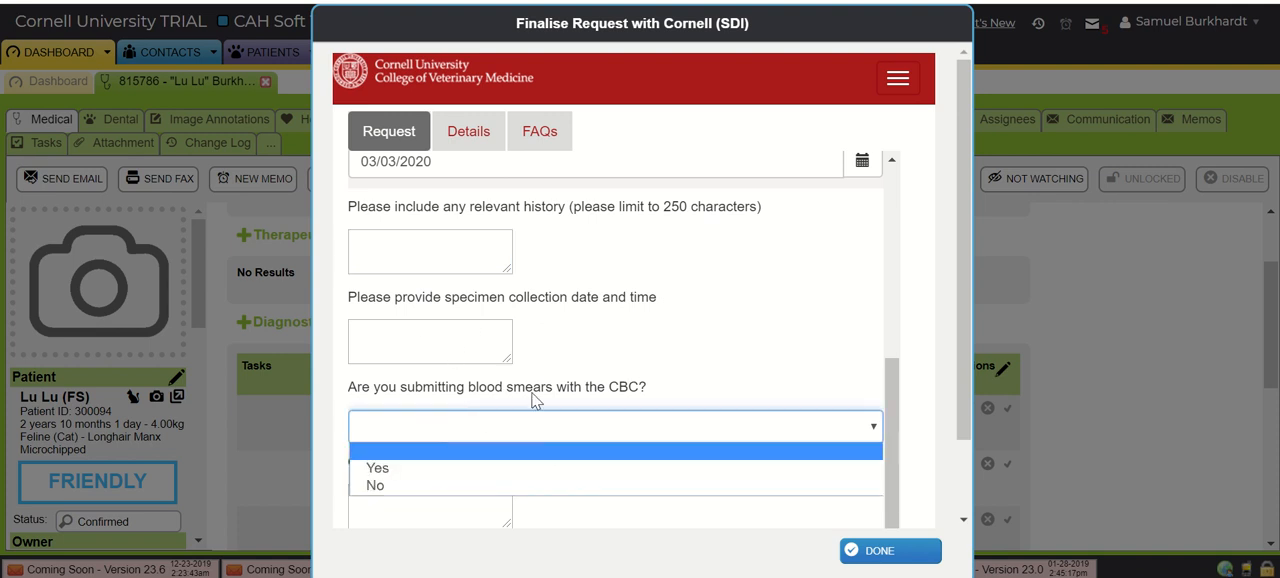
pyautogui.click(731, 358)
pyautogui.scroll(-2, 734, 360)
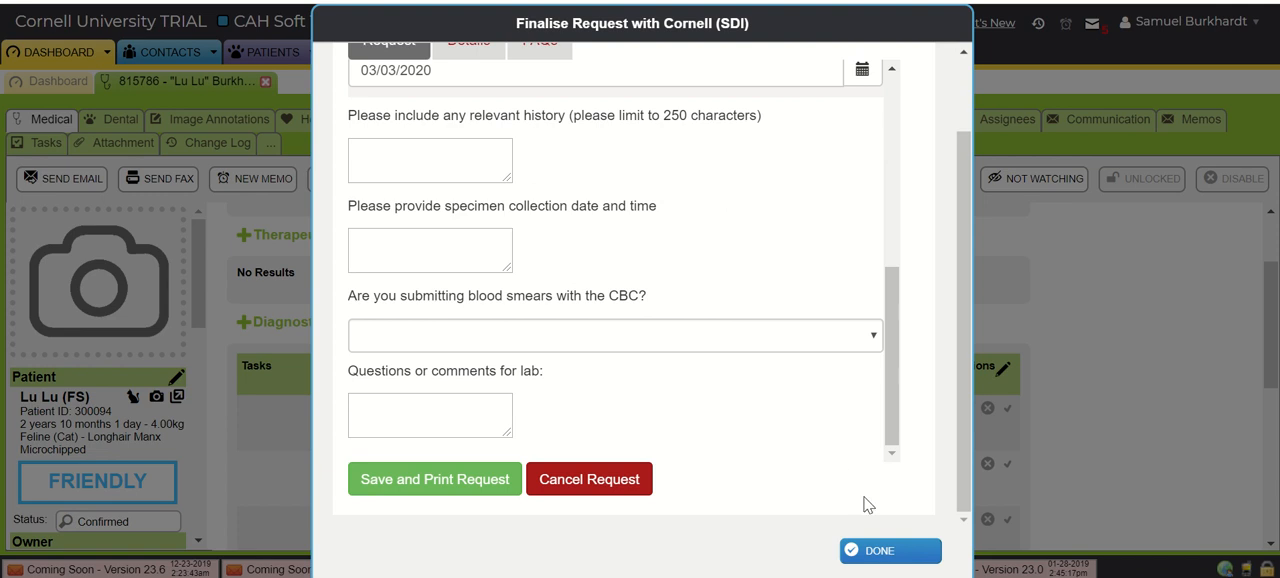
pyautogui.click(883, 558)
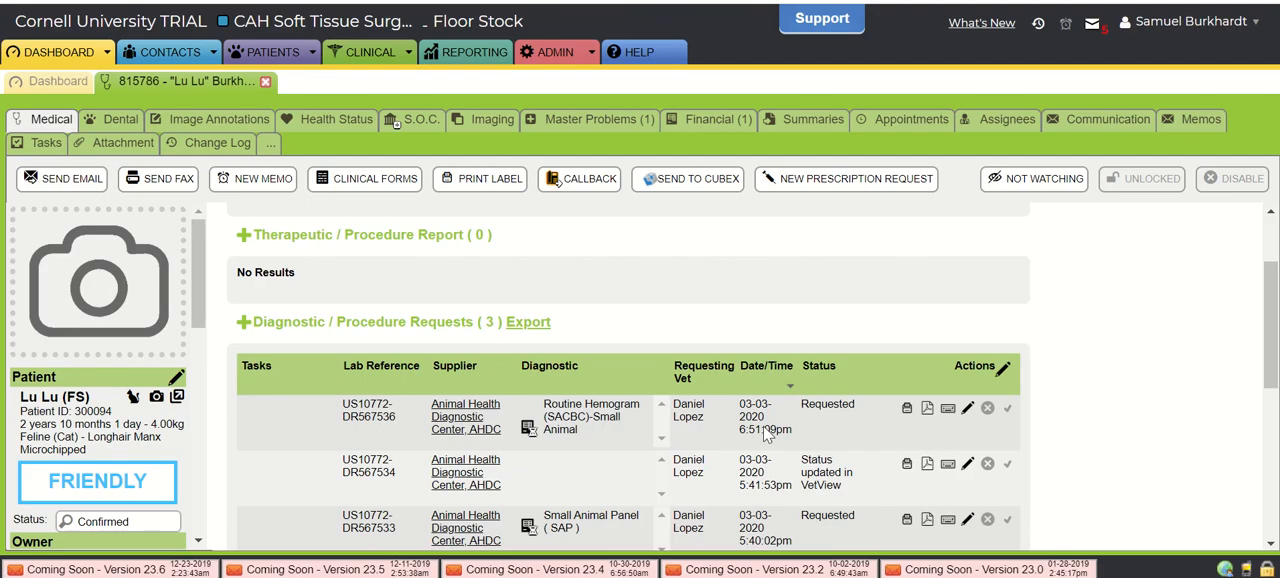
# - Add another diagnostic request for Lu Lu with AHDC as supplier and Small Animal Panel (SAP) as the test
pyautogui.scroll(-1, 563, 304)
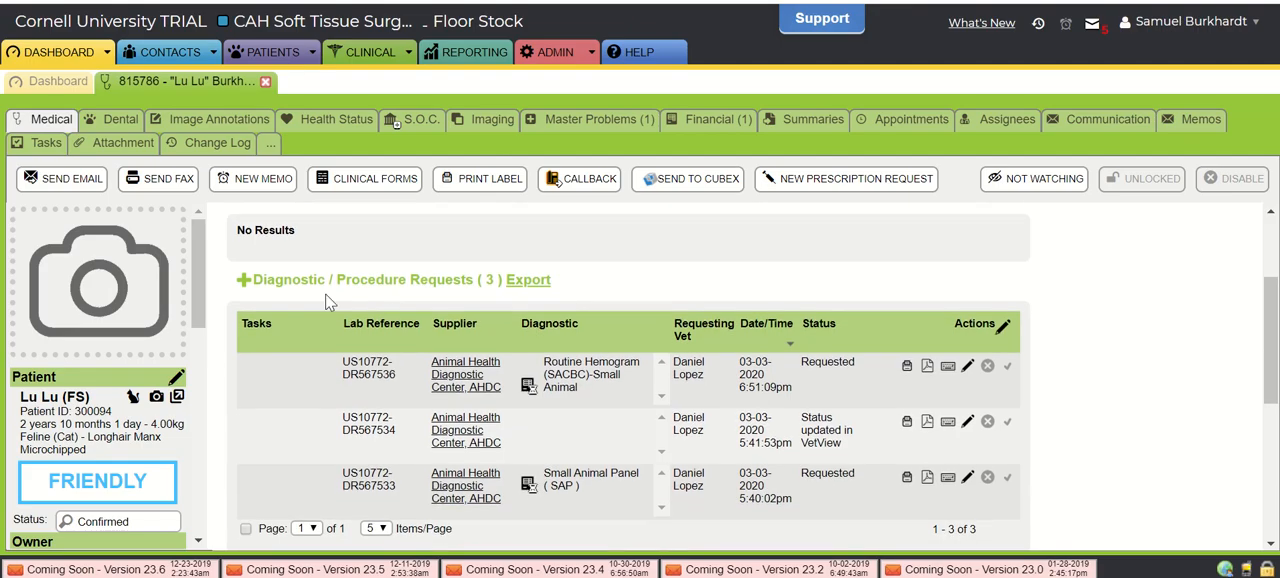
pyautogui.click(243, 279)
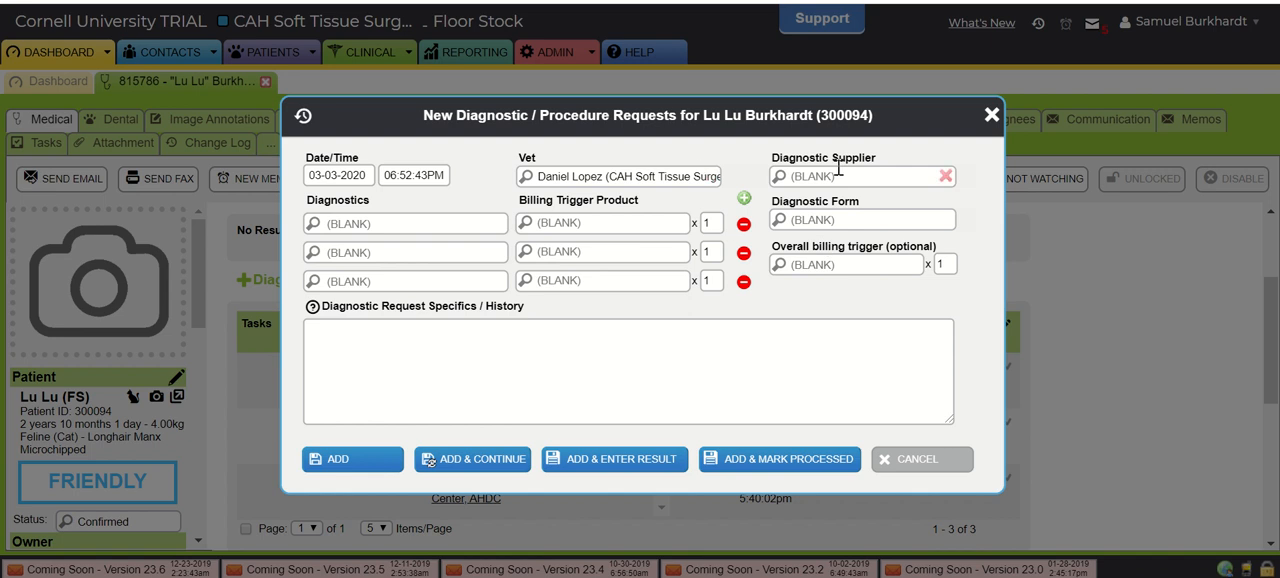
pyautogui.write('ahdc')
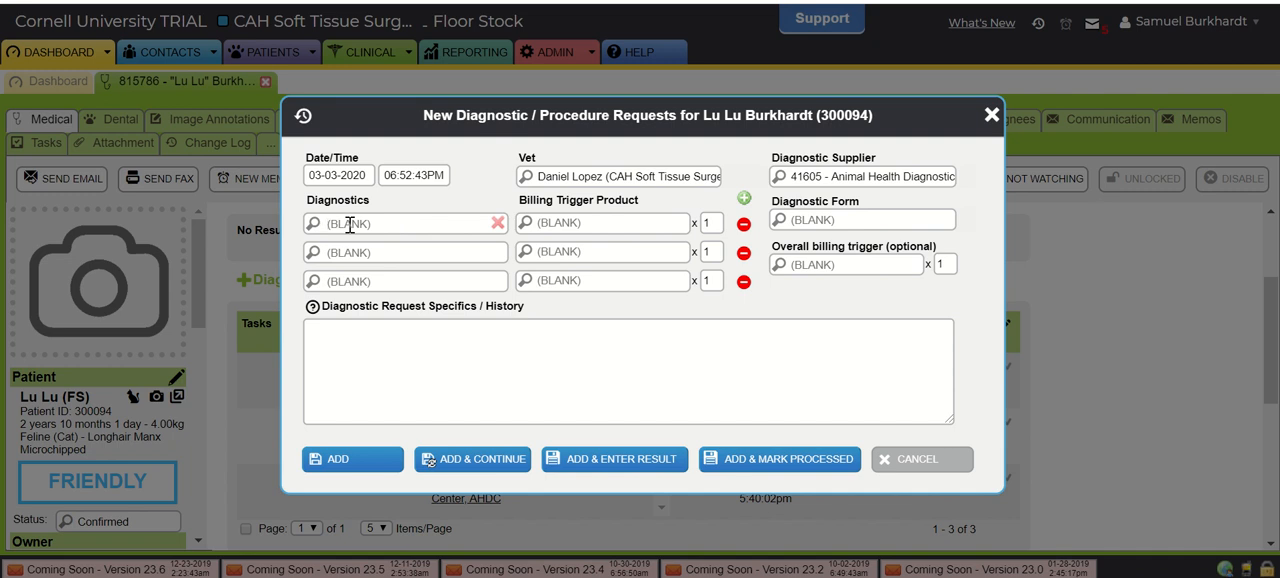
pyautogui.click(349, 224)
pyautogui.write('sap')
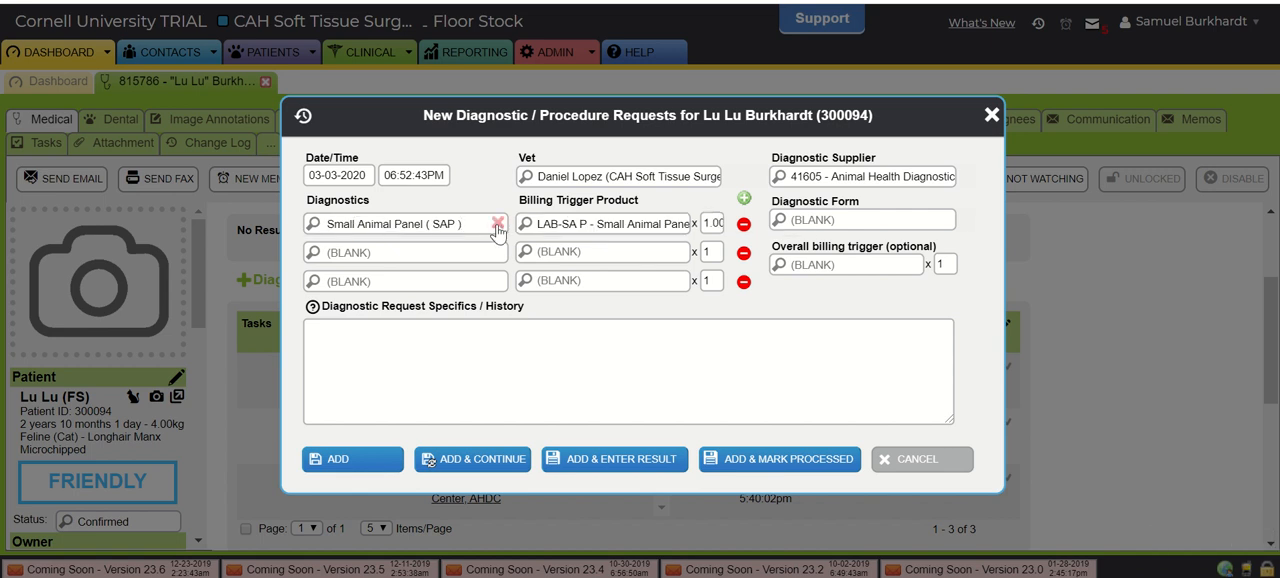
pyautogui.click(329, 465)
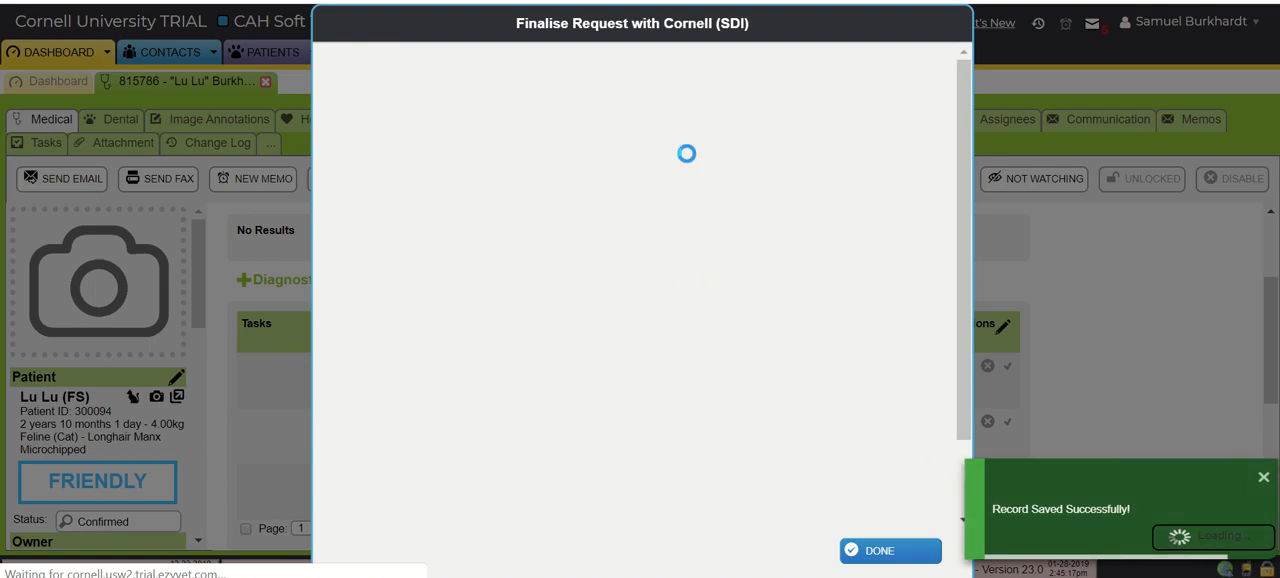
# - Review the Cornell request form for the Small Animal Panel and finish it without filling in the blank fields
pyautogui.scroll(-4, 692, 322)
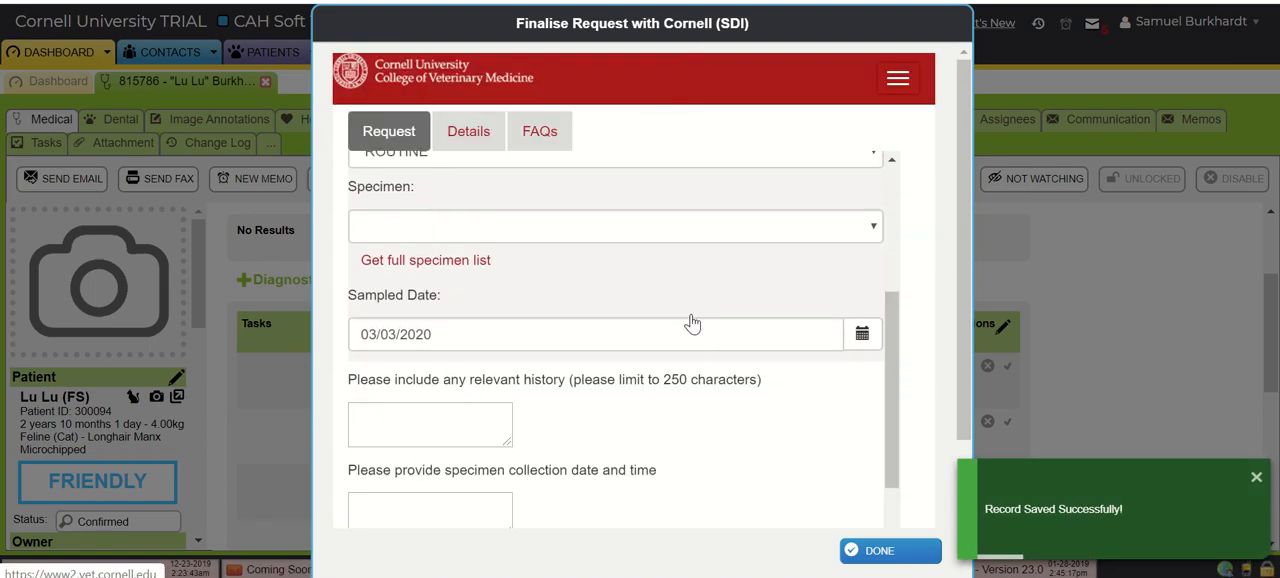
pyautogui.scroll(-2, 690, 323)
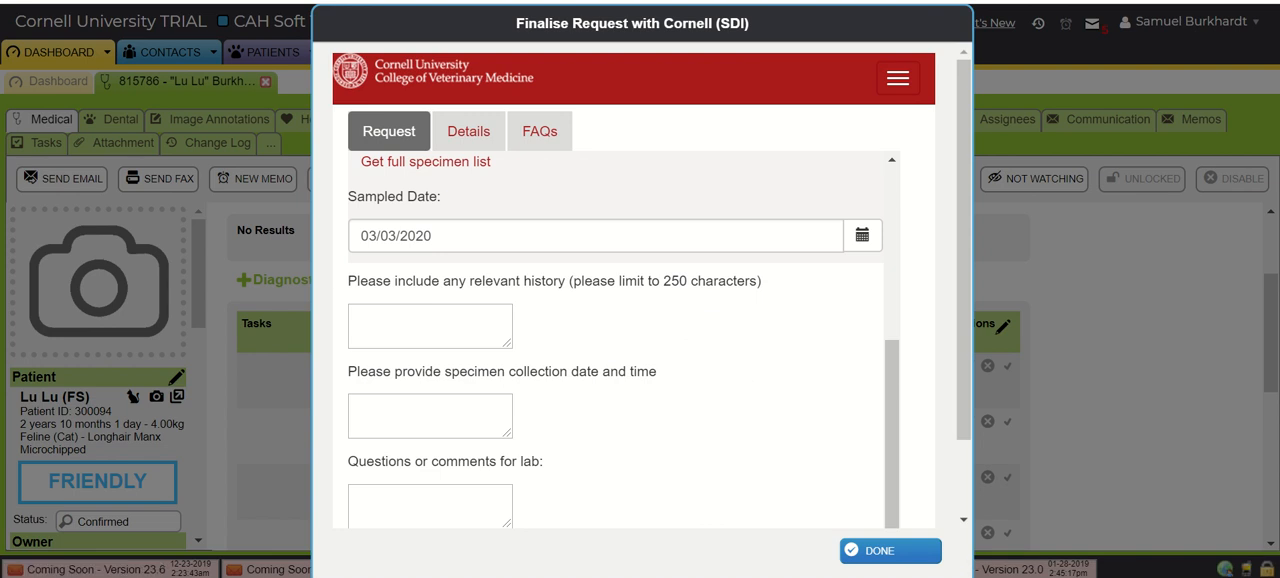
pyautogui.click(883, 553)
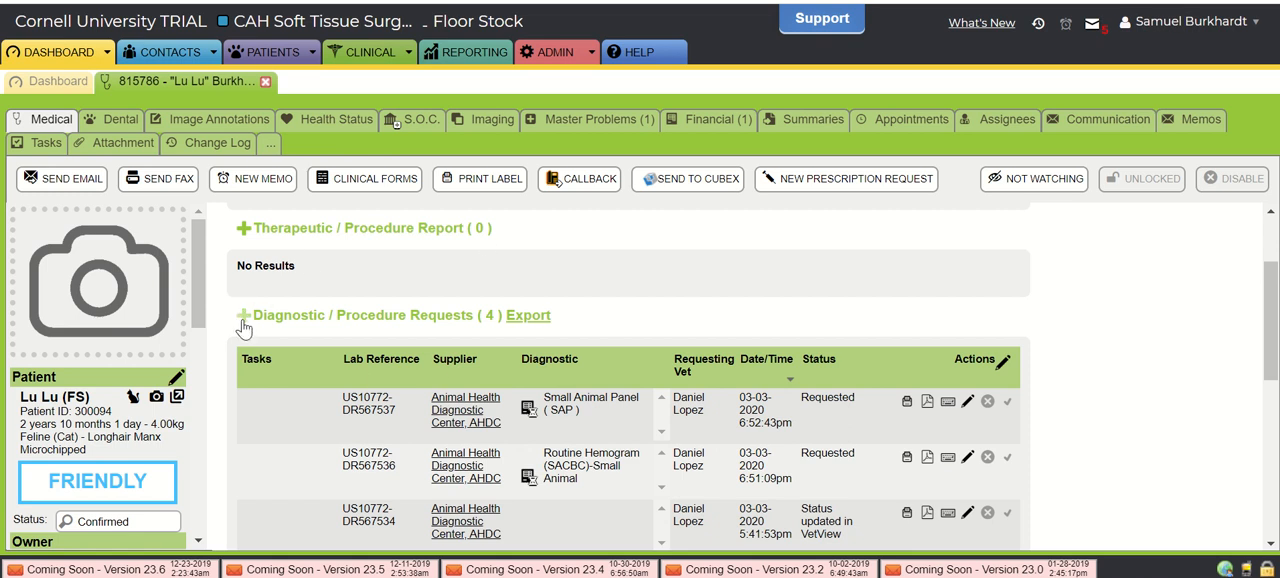
# - Start a new diagnostic request for Lu Lu with CU-Manual in house (lab) as the diagnostic supplier
pyautogui.click(244, 318)
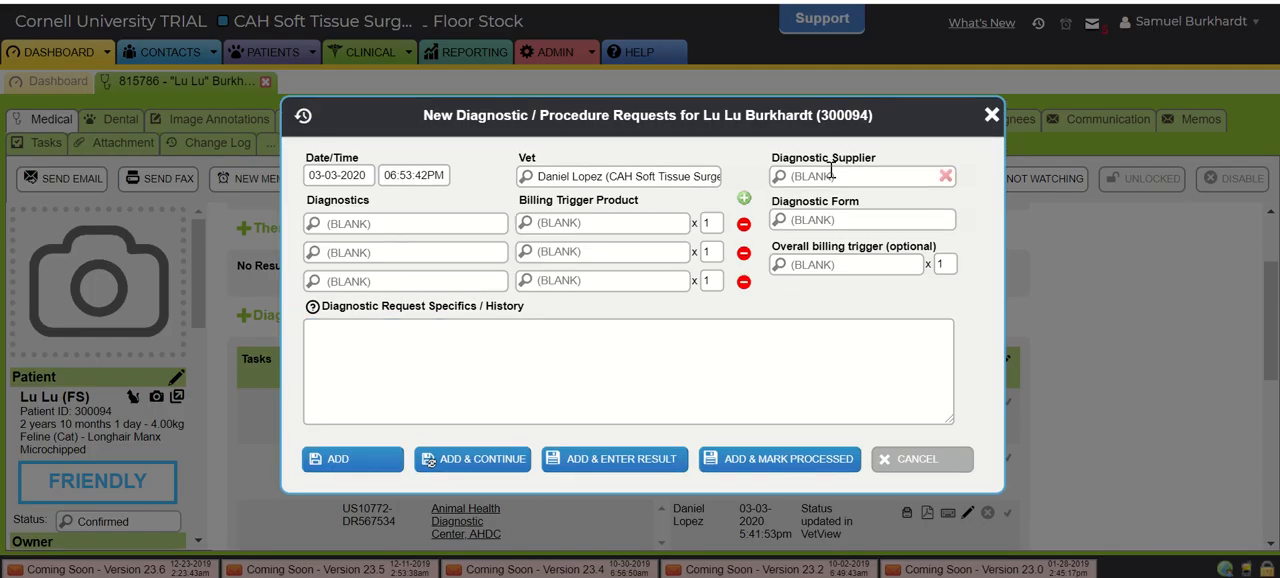
pyautogui.write('in-house')
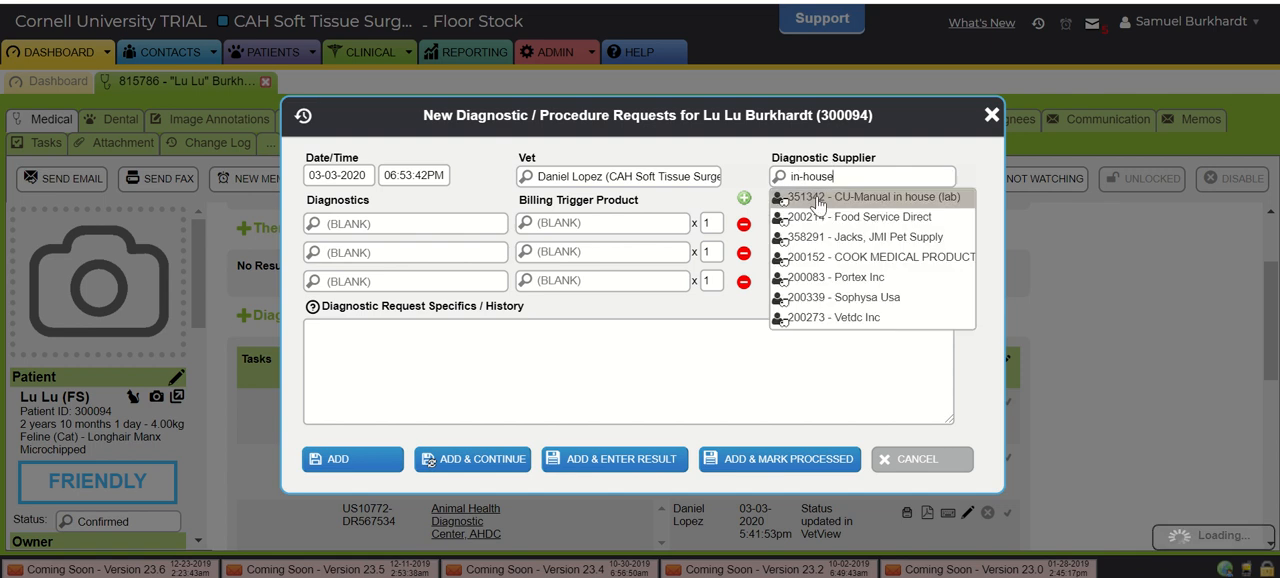
pyautogui.click(829, 200)
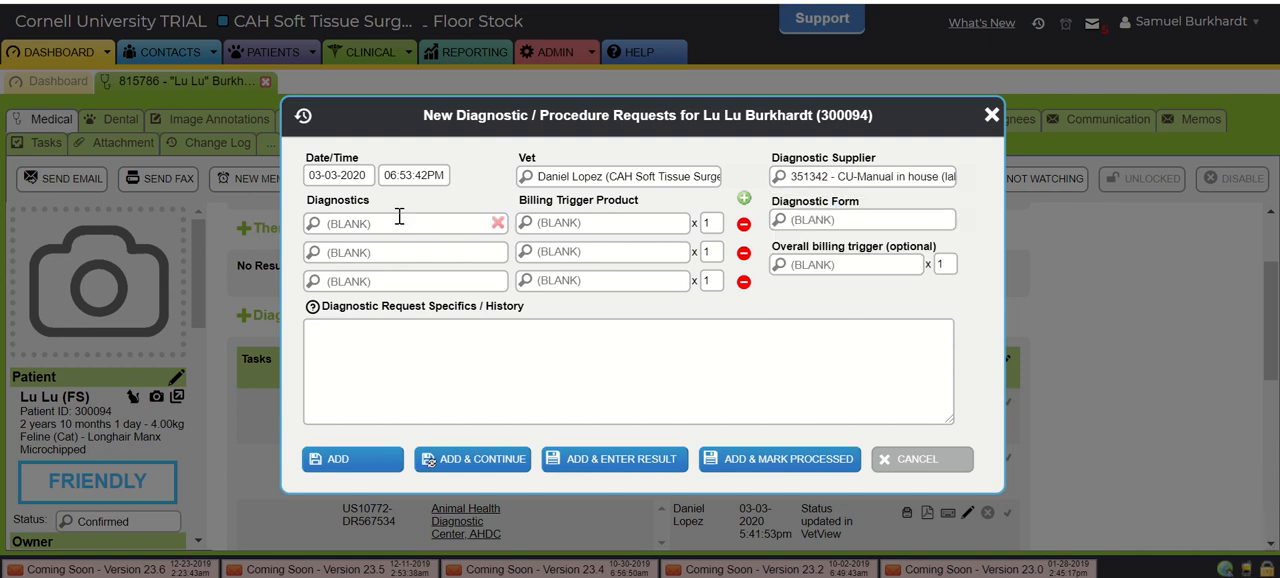
# - Look up the QATS and PCV tests among the in-house lab's diagnostics, clearing the diagnostic entry after each
pyautogui.write('qats')
pyautogui.press('Return')
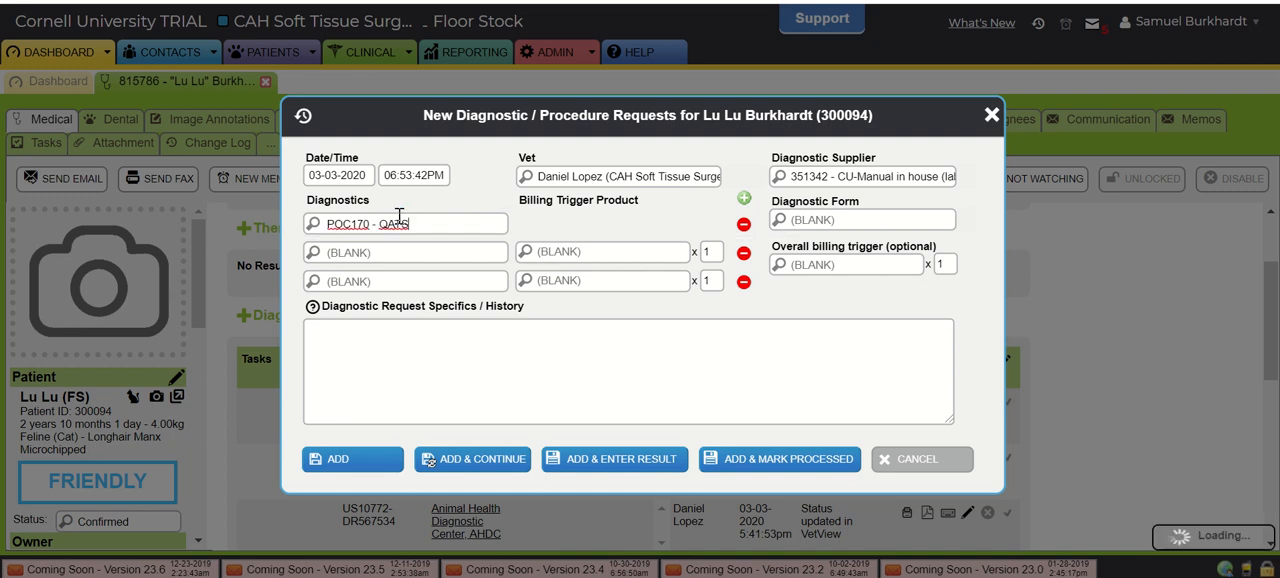
pyautogui.click(497, 223)
pyautogui.write('po')
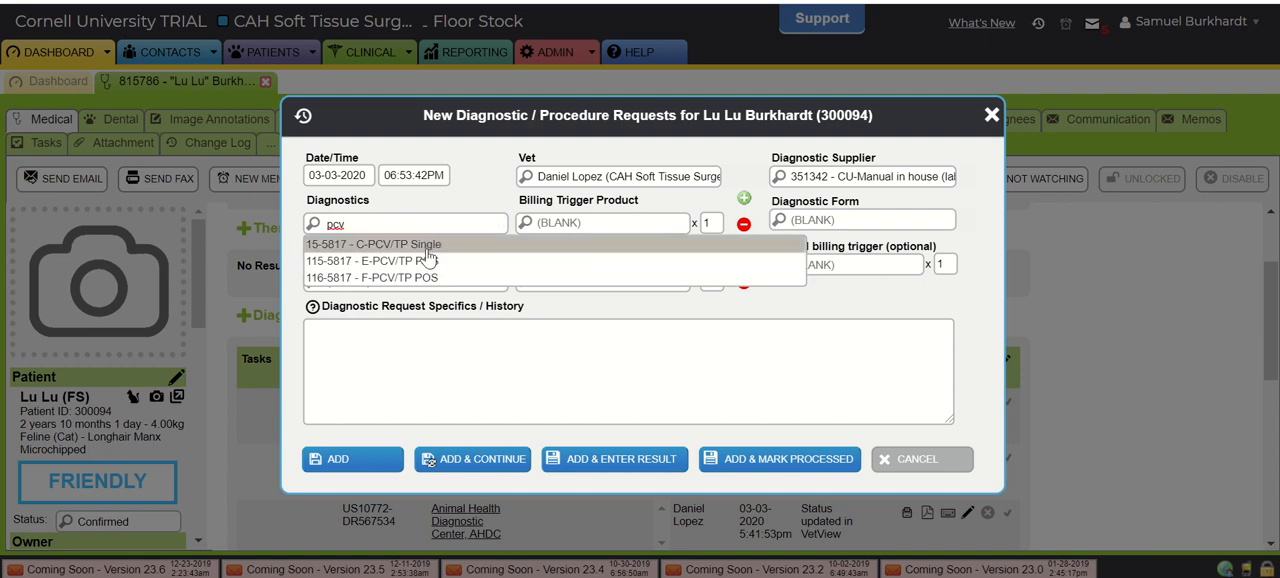
pyautogui.click(497, 223)
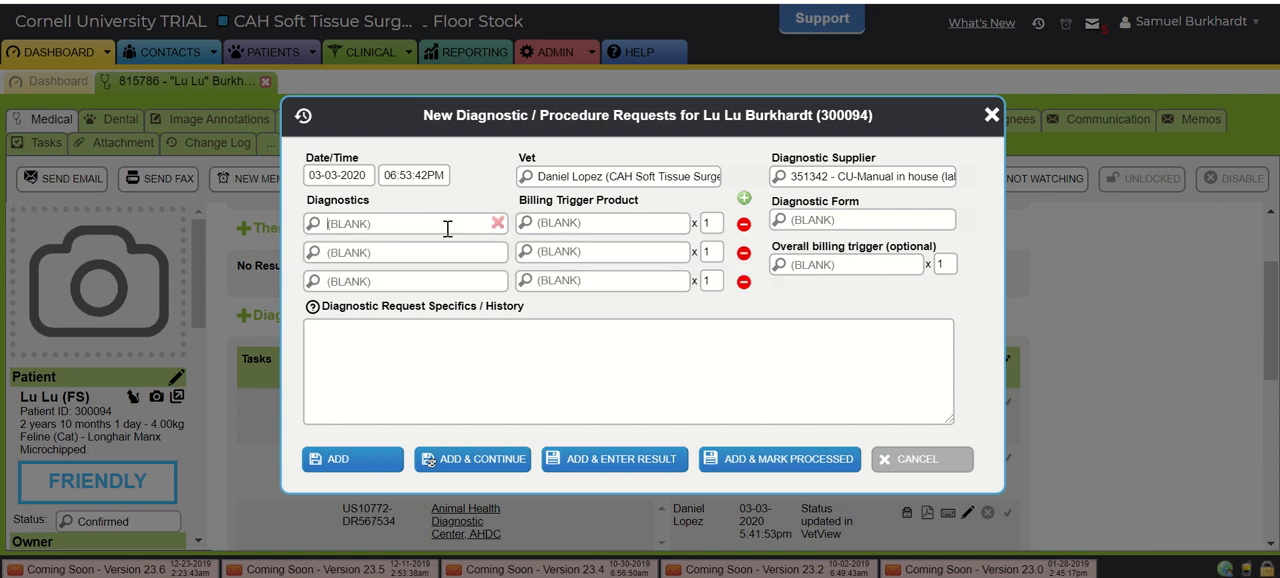
# - Choose QATS as the in-house diagnostic and add the request, continuing to its result entry
pyautogui.write('qats')
pyautogui.press('Return')
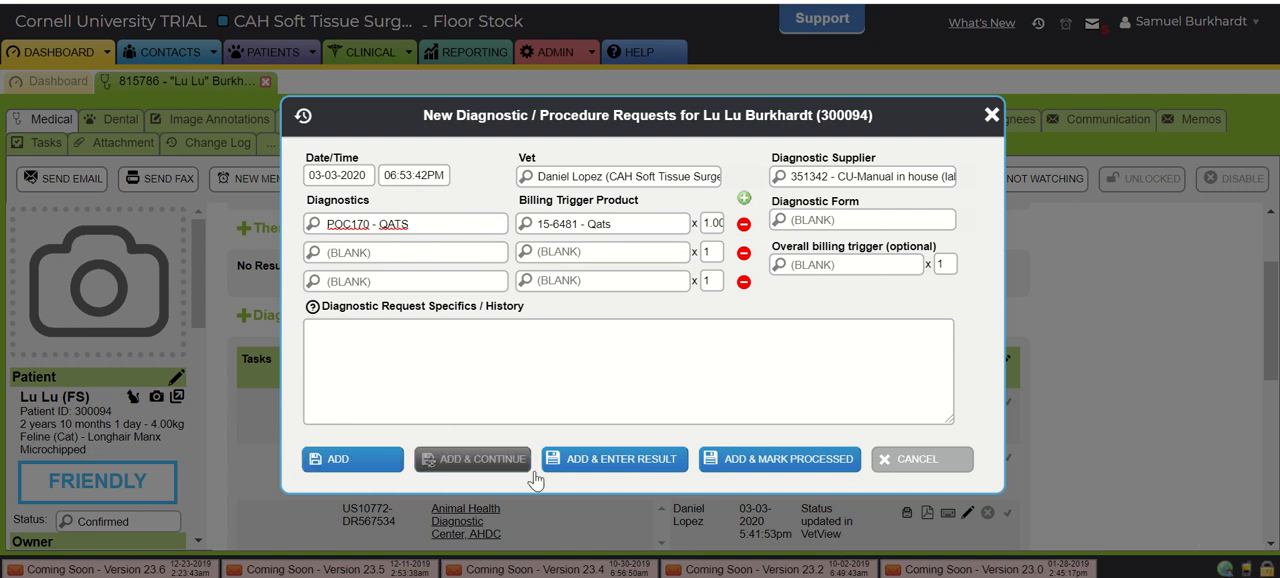
pyautogui.click(617, 466)
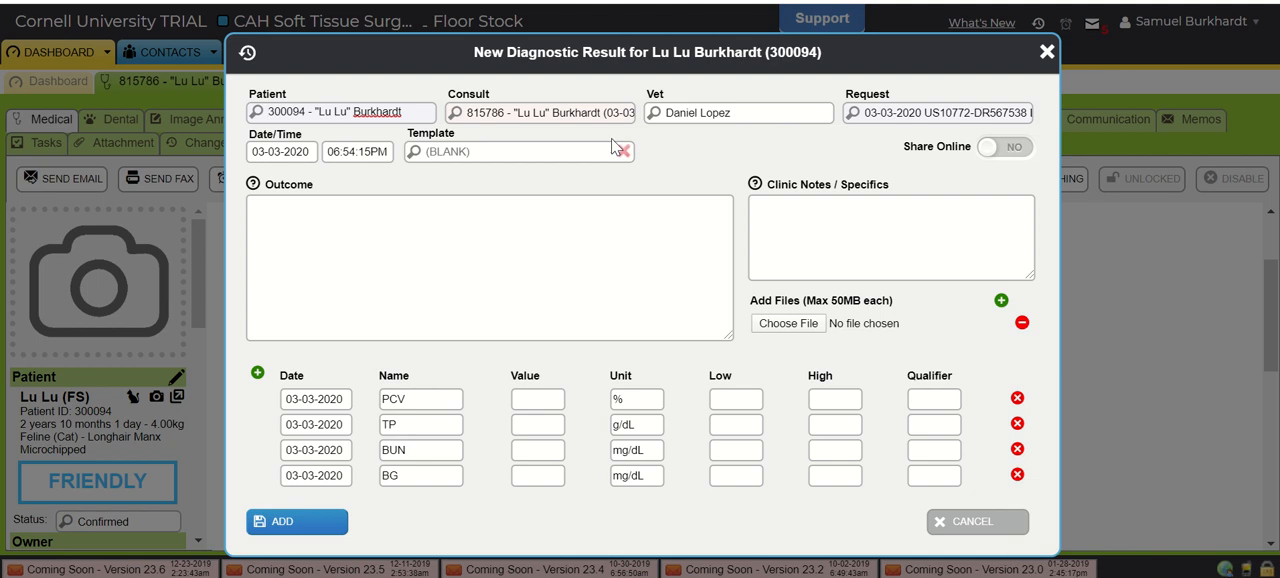
# - Record the QATS results as PCV 45, TP 6.0, BUN 8 and BG 120, and add them to Lu Lu's record
pyautogui.click(535, 402)
pyautogui.click(528, 429)
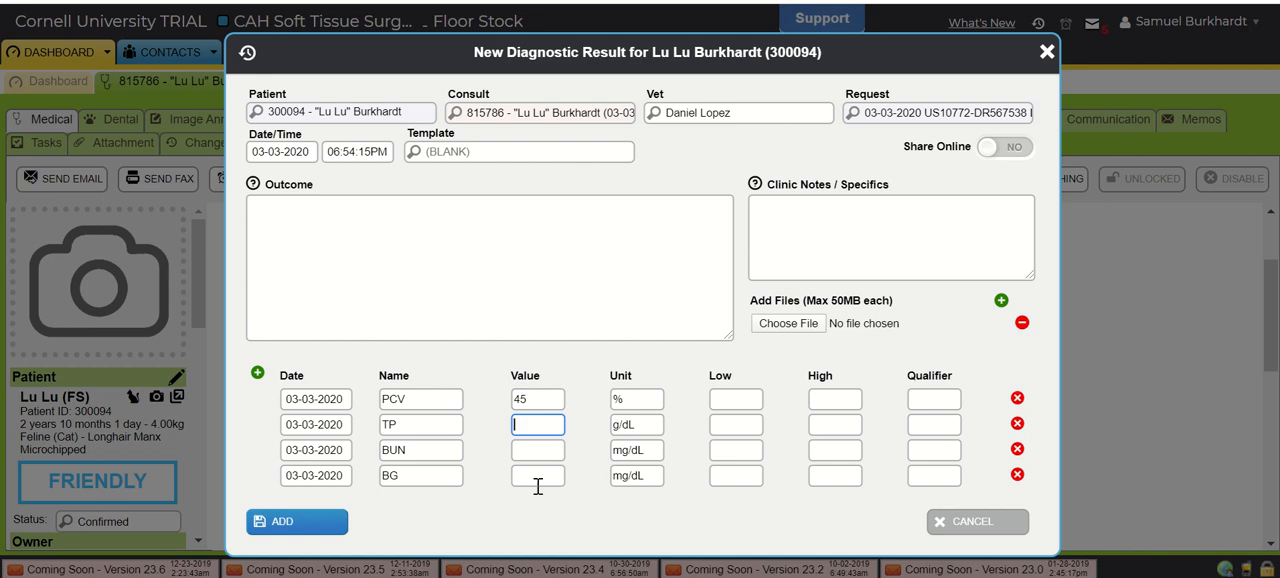
pyautogui.click(552, 449)
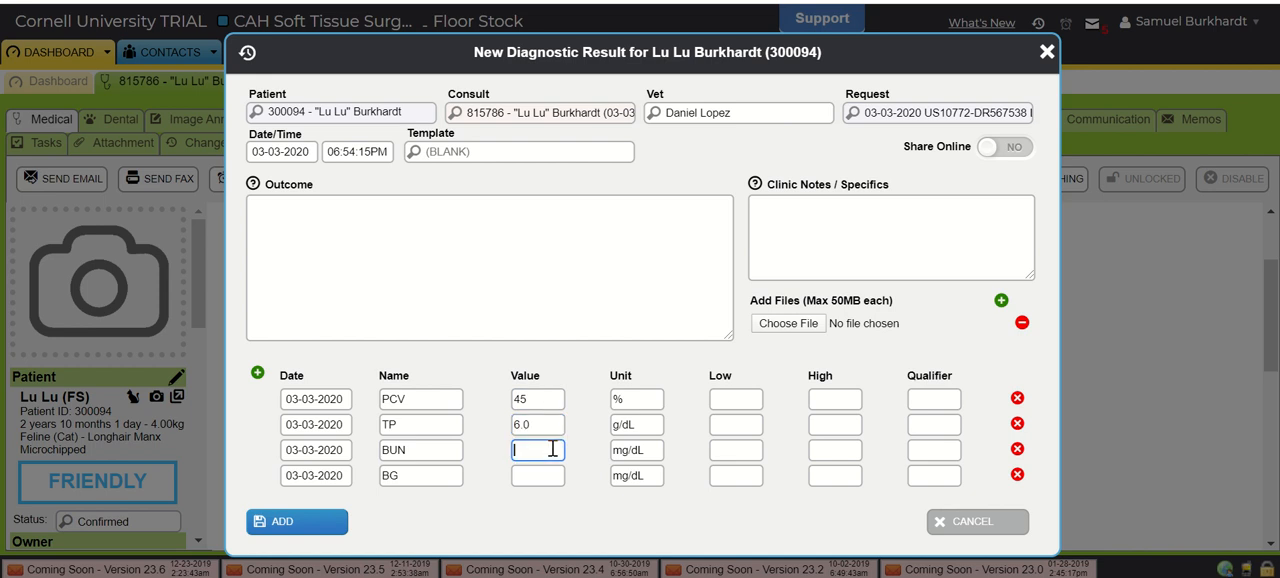
pyautogui.click(538, 477)
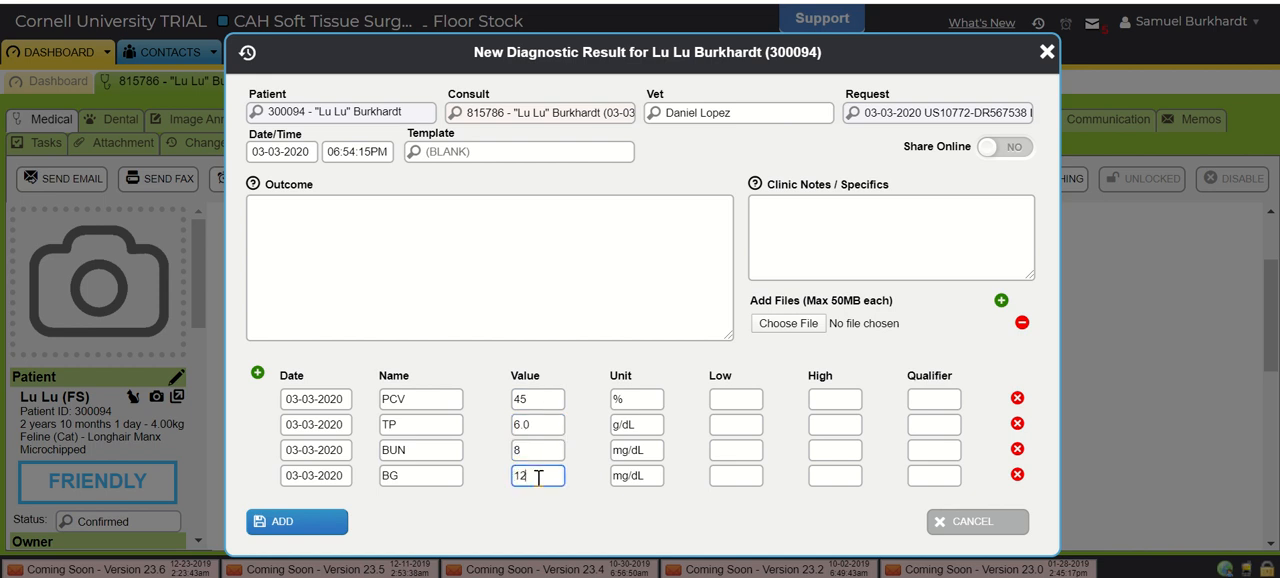
pyautogui.click(275, 521)
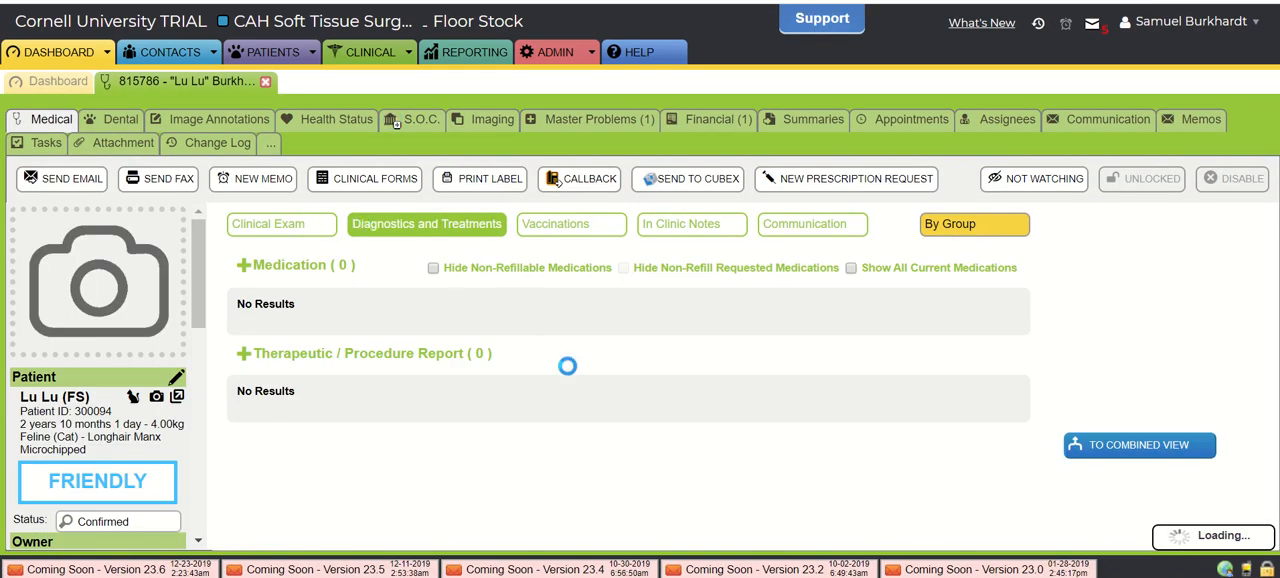
# - Examine the QATS entries under Diagnostic Result and the statuses of the AHDC requests in Lu Lu's record
pyautogui.scroll(-10, 568, 372)
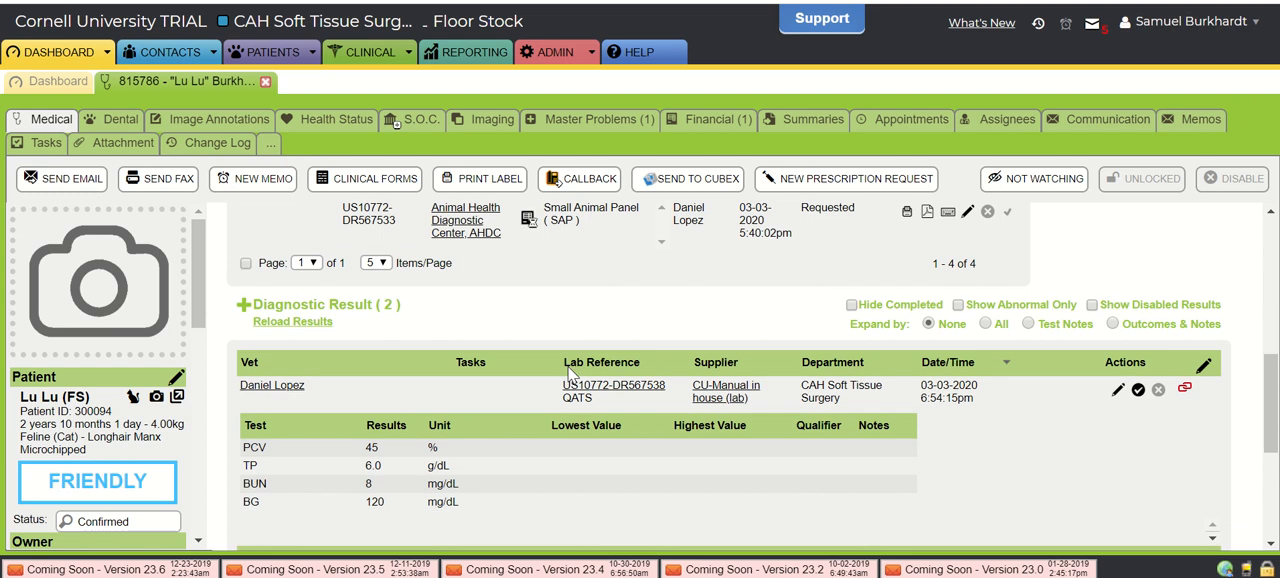
pyautogui.scroll(3, 568, 375)
pyautogui.scroll(-3, 568, 375)
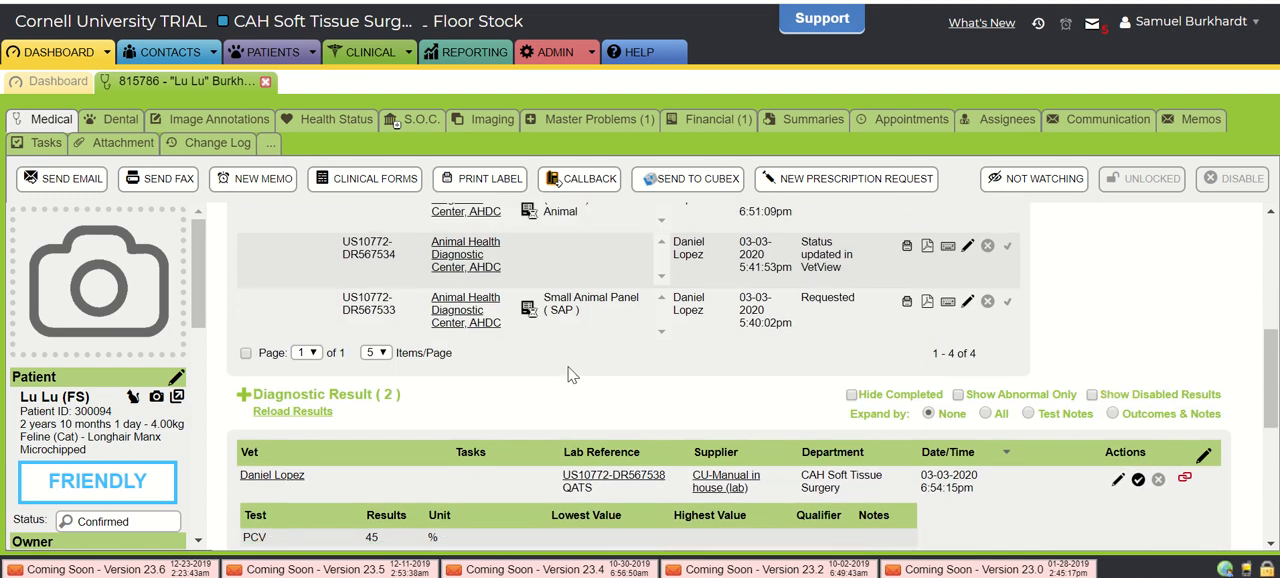
pyautogui.scroll(1, 568, 375)
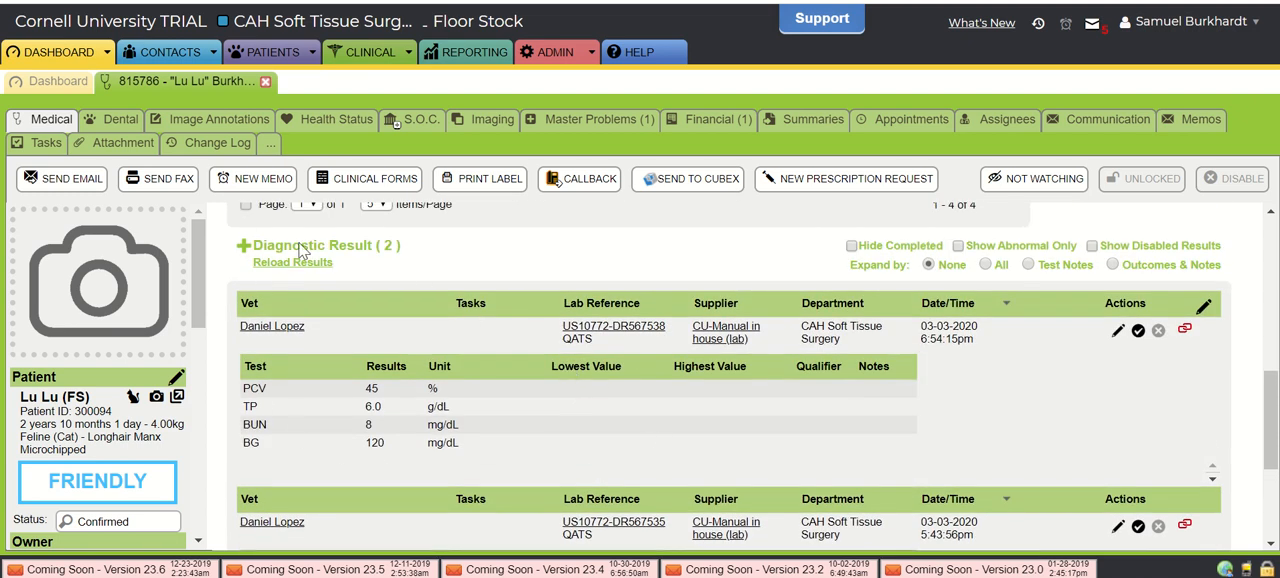
pyautogui.scroll(4, 415, 274)
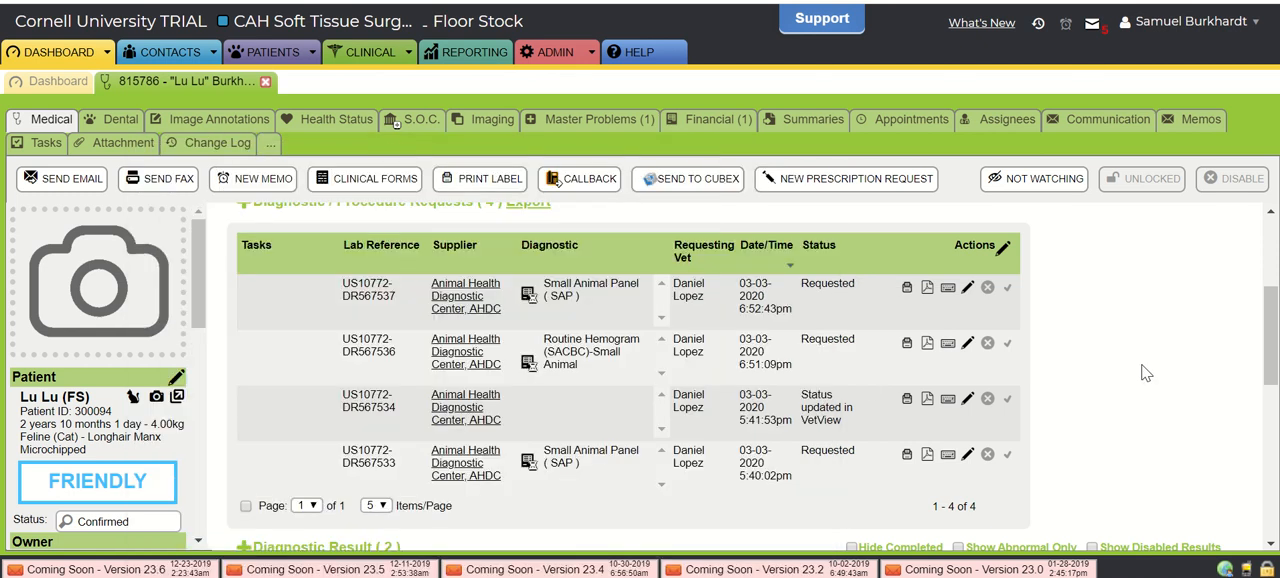
pyautogui.scroll(-1, 808, 405)
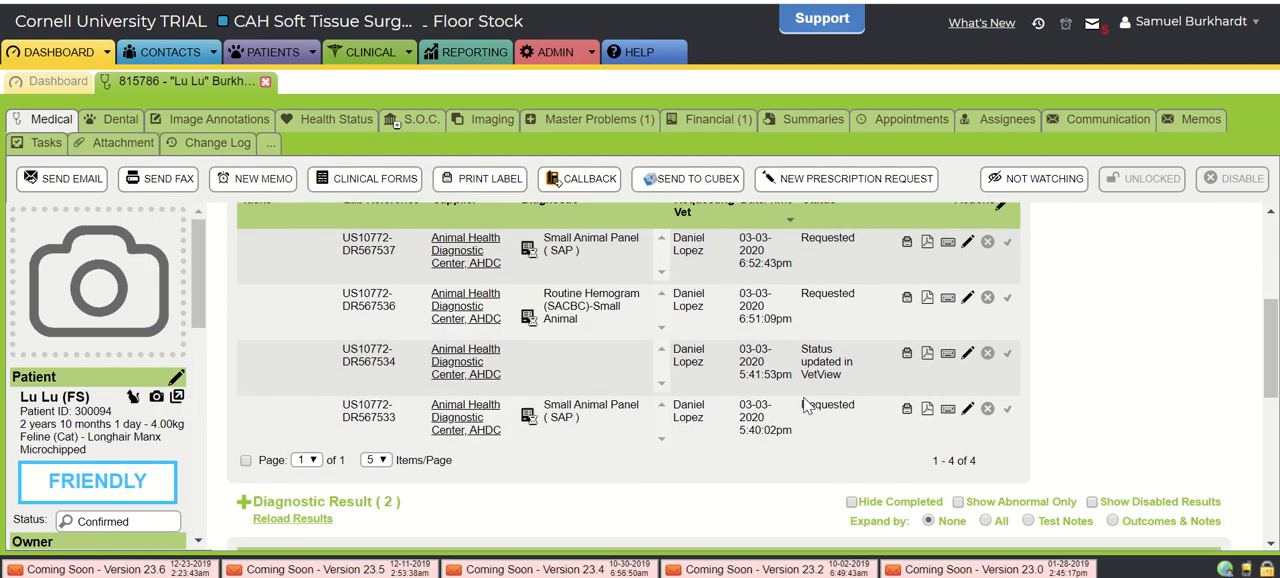
pyautogui.scroll(-3, 866, 455)
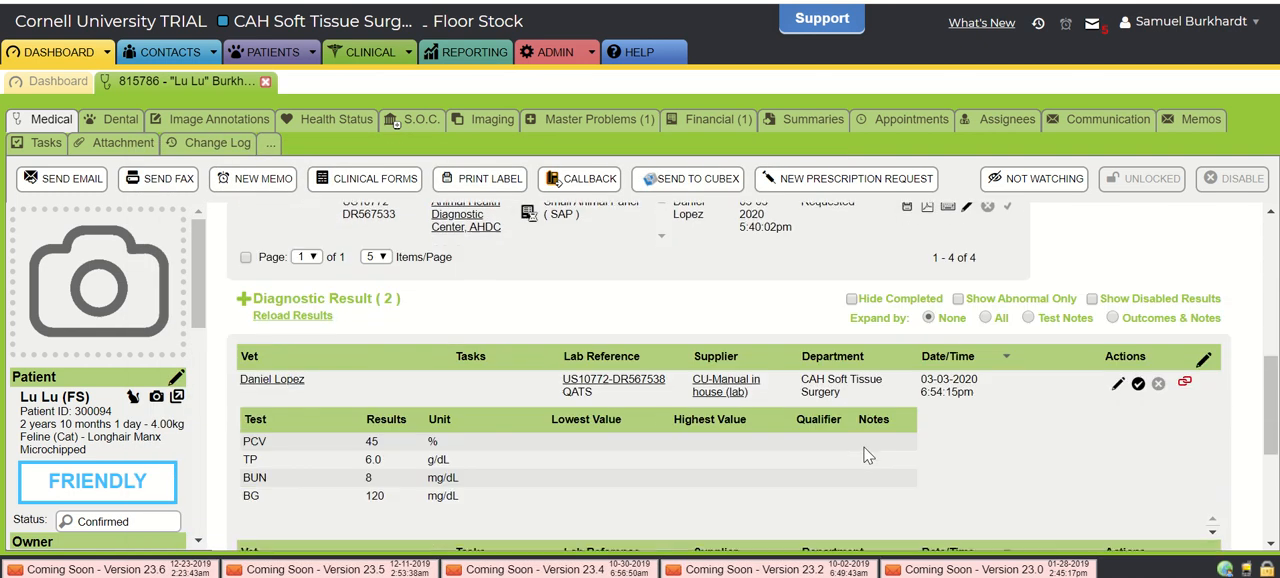
pyautogui.scroll(-1, 642, 495)
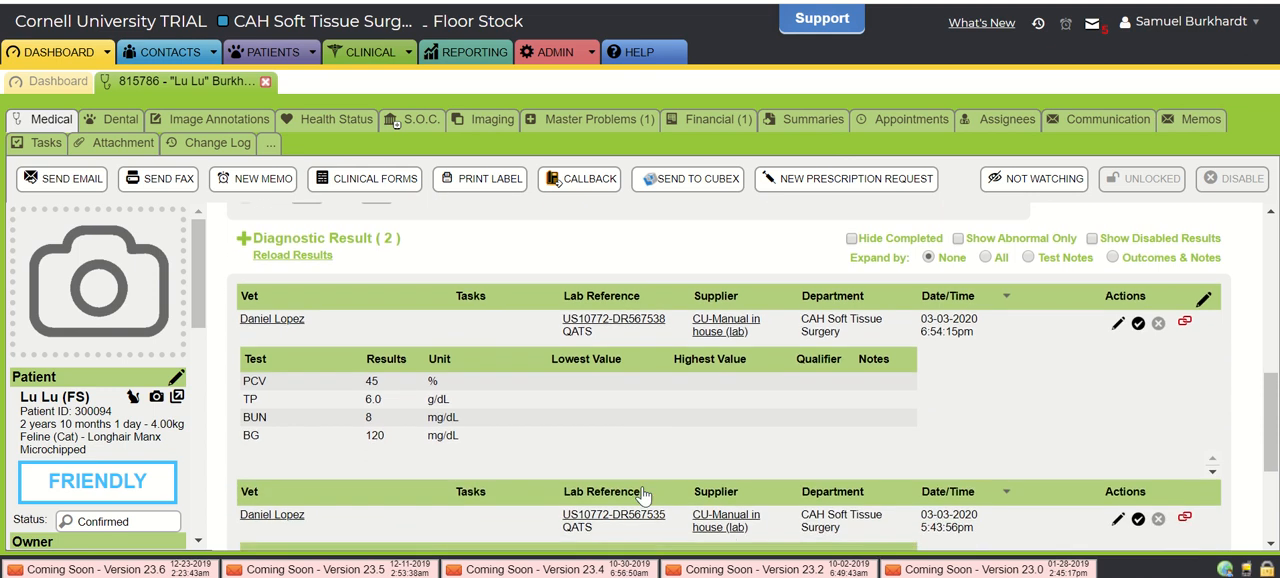
pyautogui.moveTo(762, 358)
pyautogui.scroll(5, 748, 275)
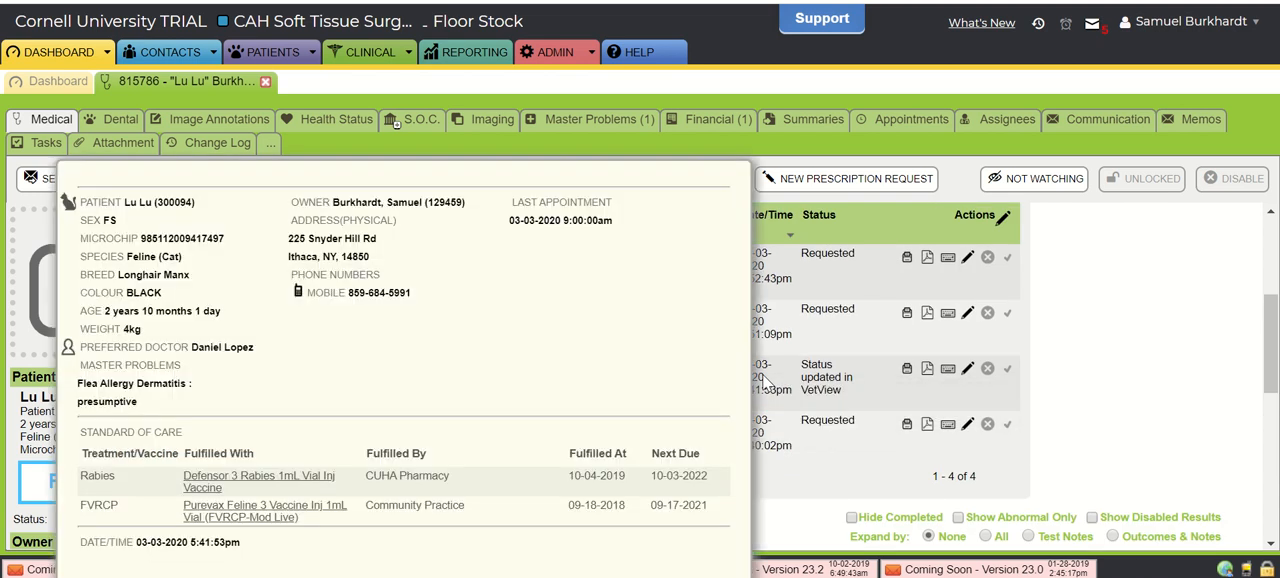
pyautogui.scroll(3, 766, 382)
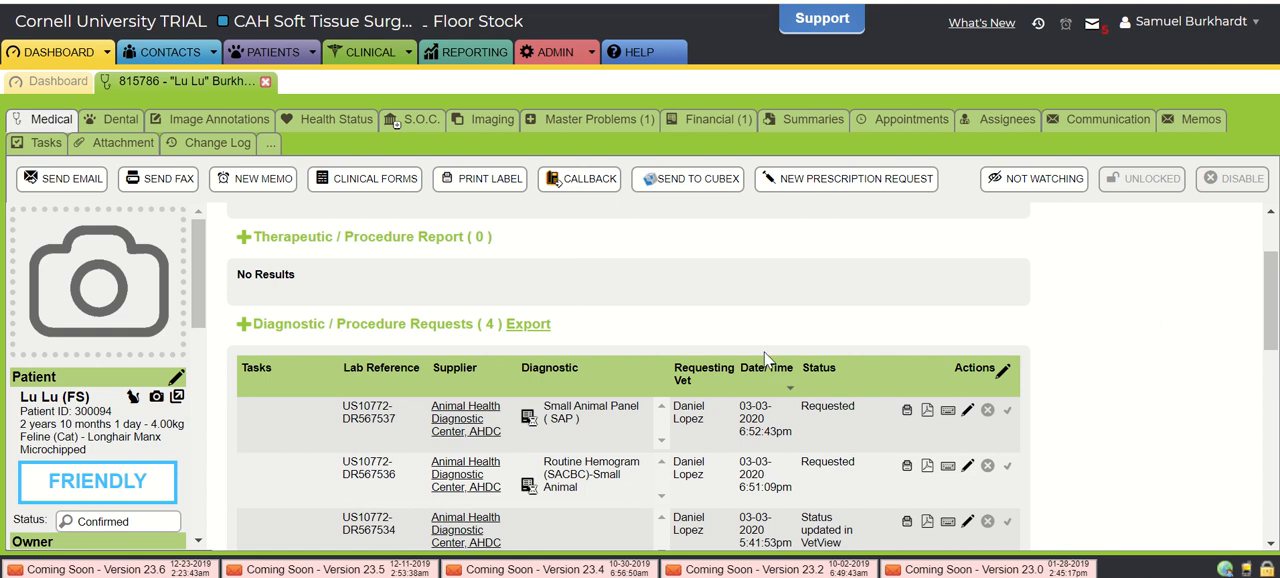
pyautogui.scroll(2, 855, 397)
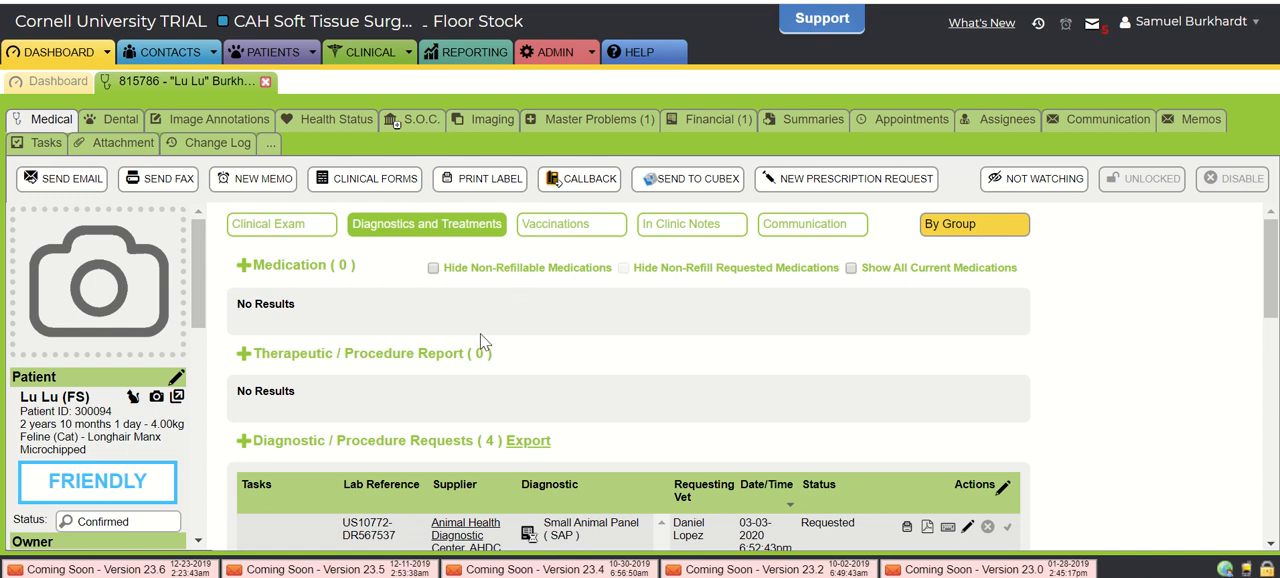
pyautogui.scroll(-3, 464, 400)
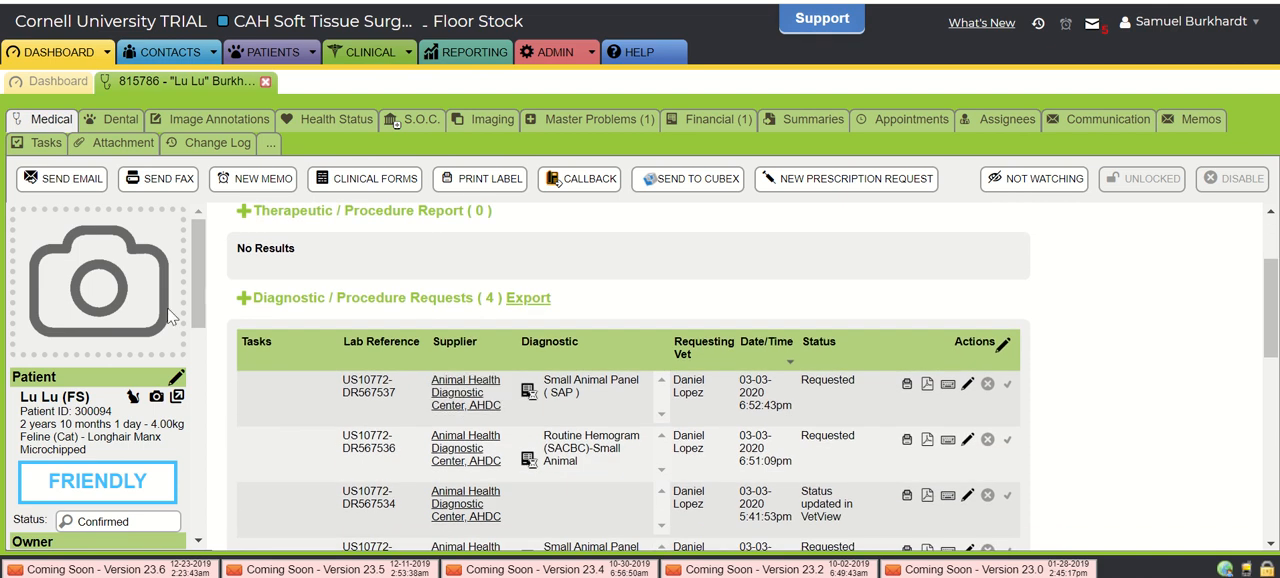
pyautogui.click(242, 299)
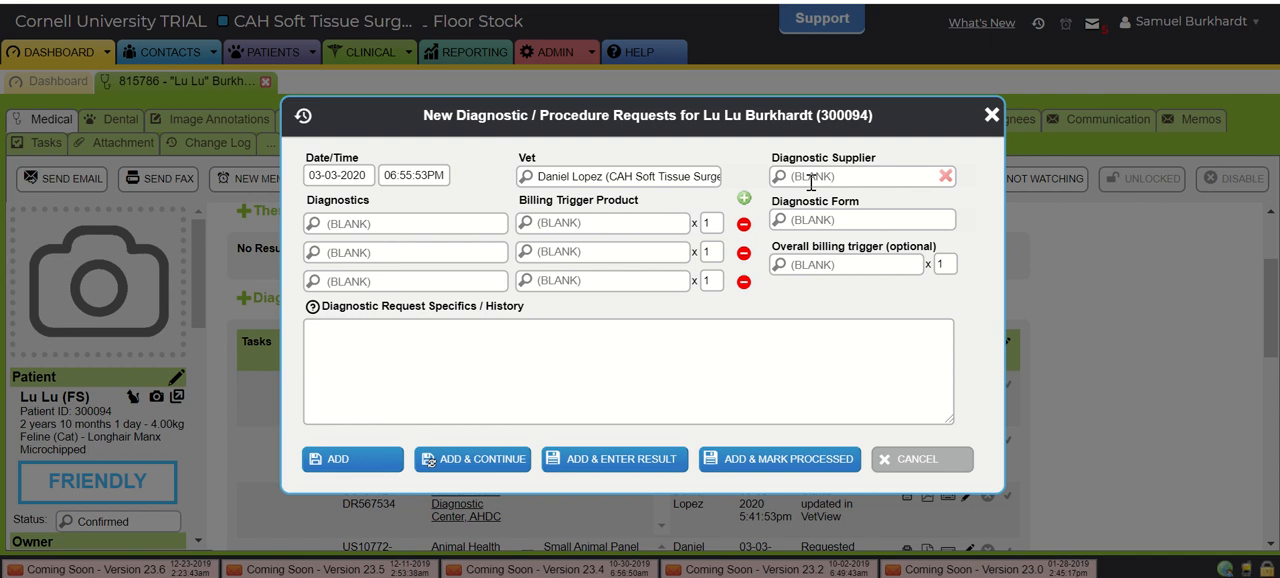
pyautogui.click(811, 177)
pyautogui.write('sa')
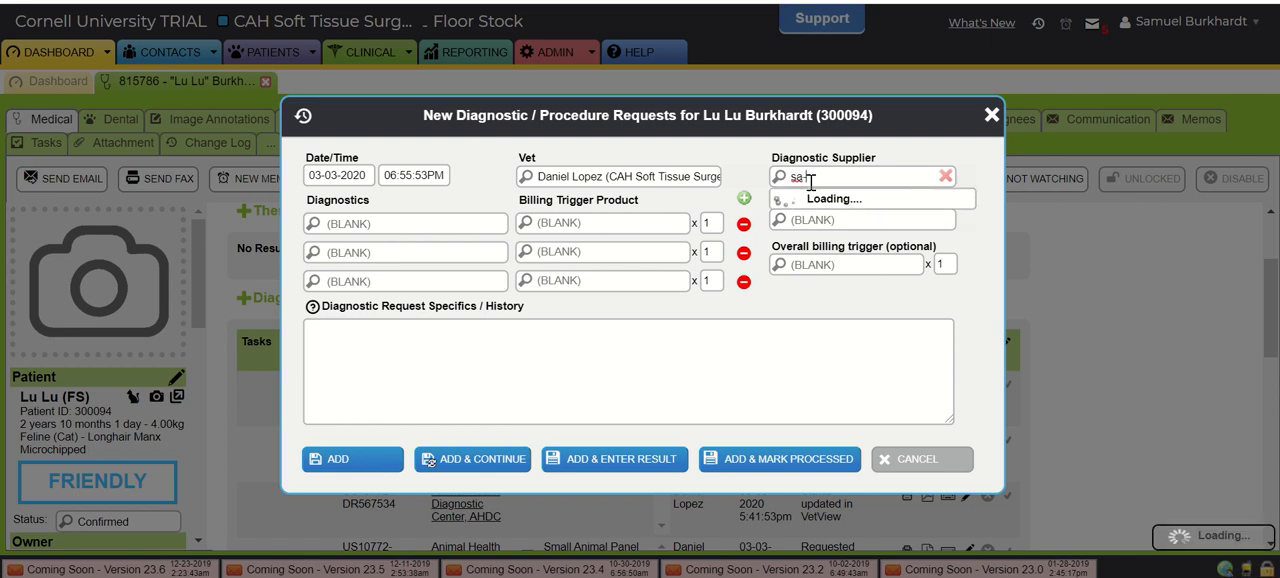
pyautogui.write('-')
pyautogui.press('BackSpace')
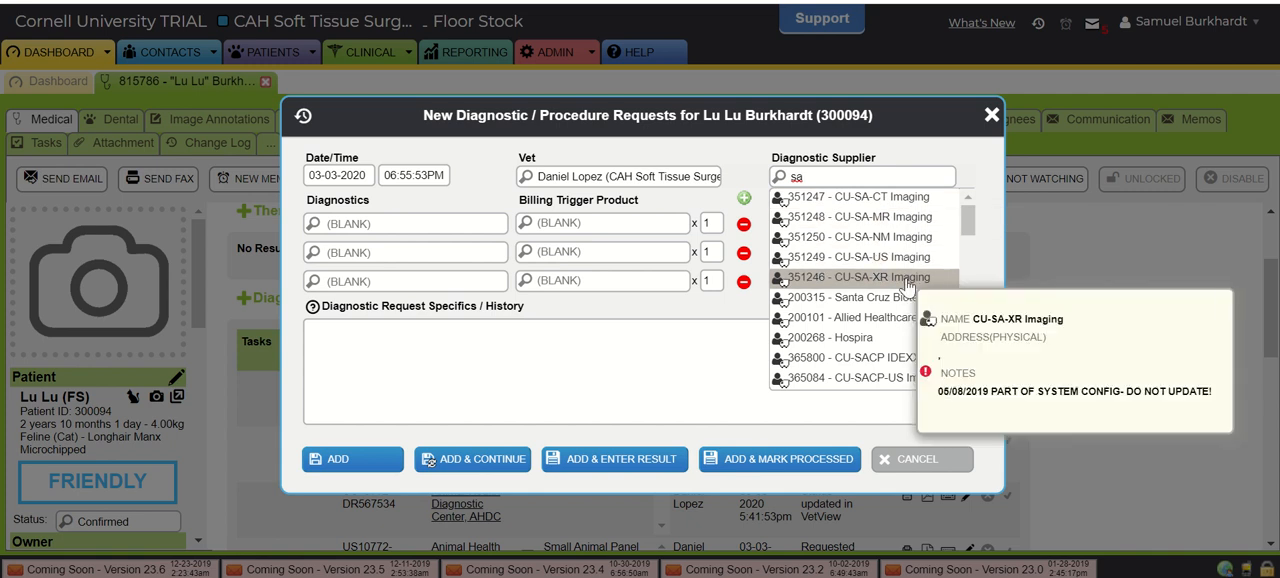
pyautogui.click(863, 278)
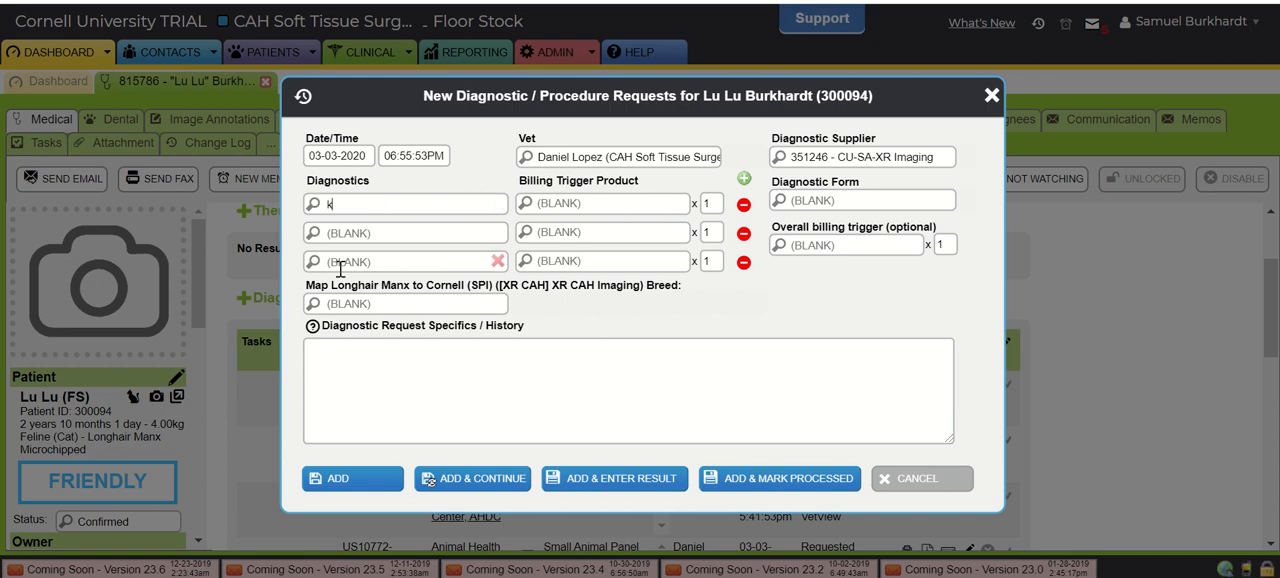
# - Browse the X-ray diagnostics and choose XR-Abdomen Radiograph for the request
pyautogui.click(398, 200)
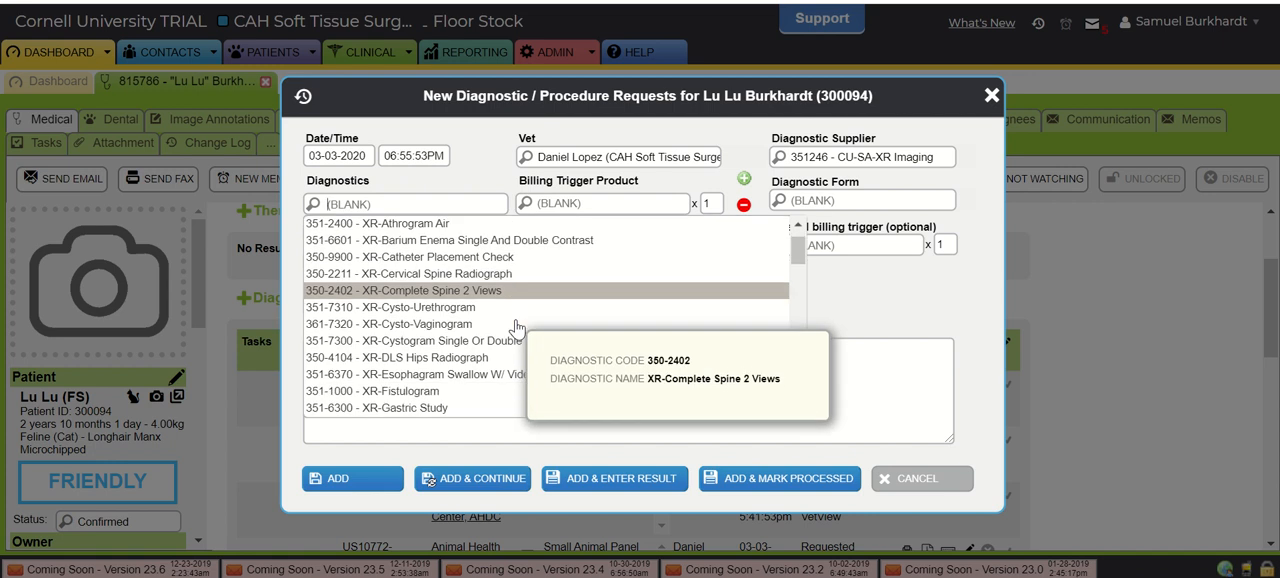
pyautogui.scroll(-4, 516, 328)
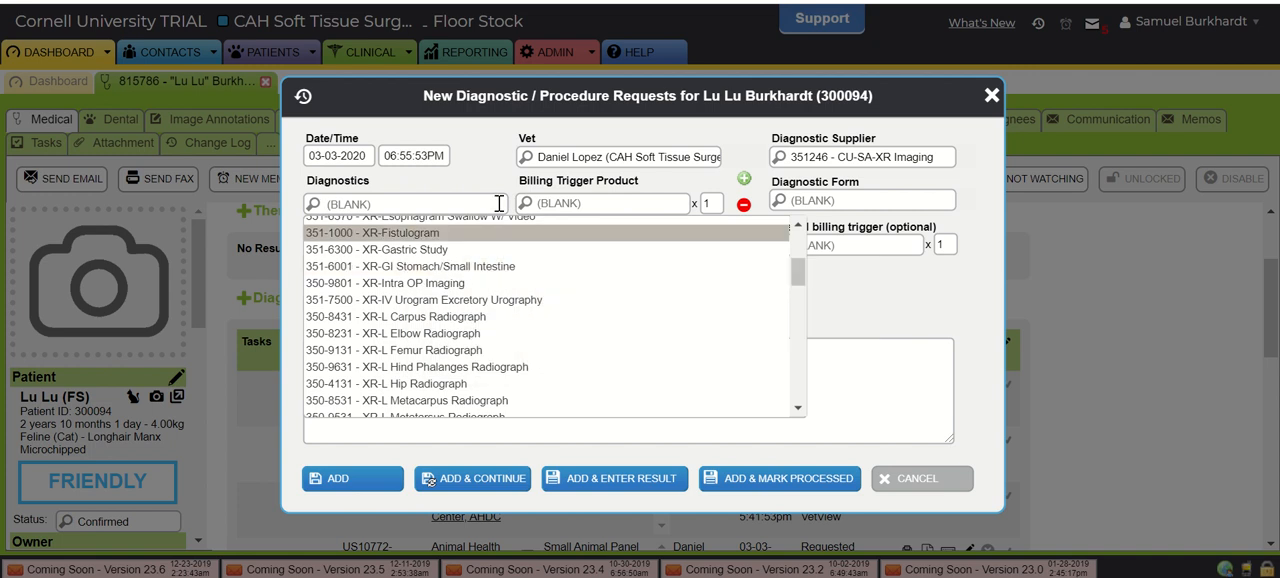
pyautogui.write('ab')
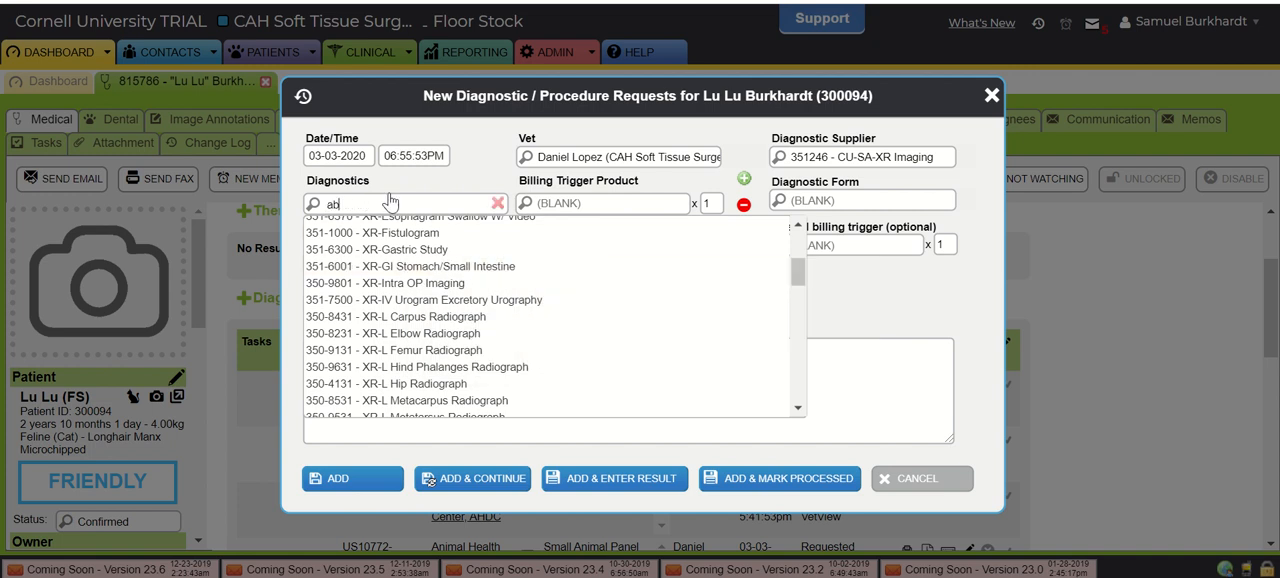
pyautogui.write('do')
pyautogui.press('Return')
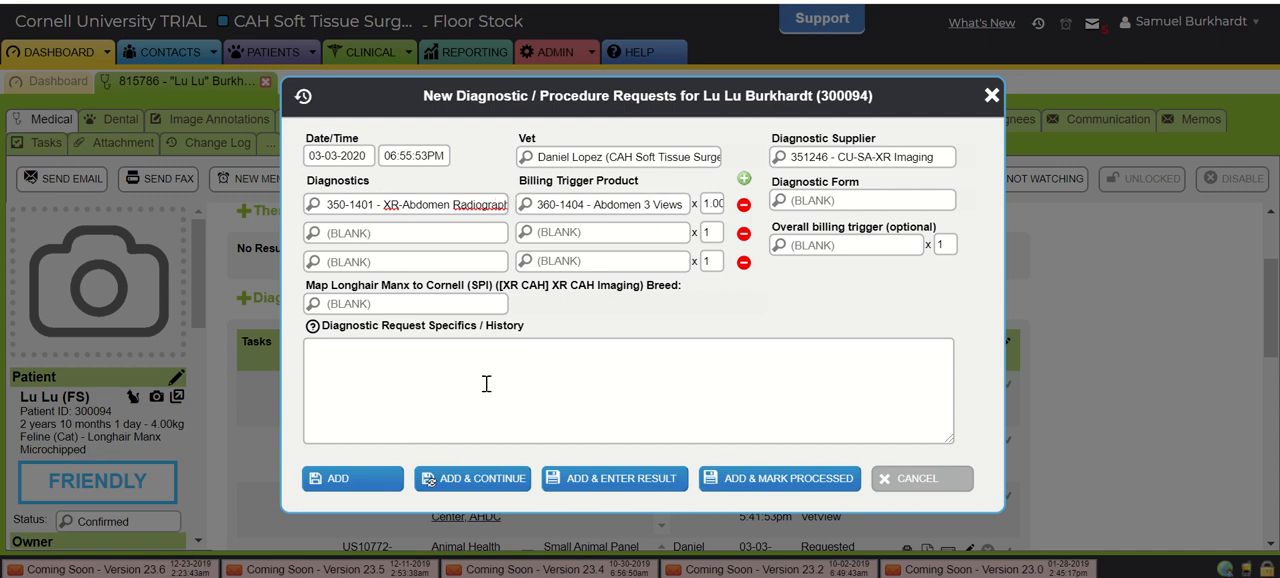
# - Clear the abdomen radiograph from the request and browse the supplier's other radiograph options
pyautogui.click(498, 205)
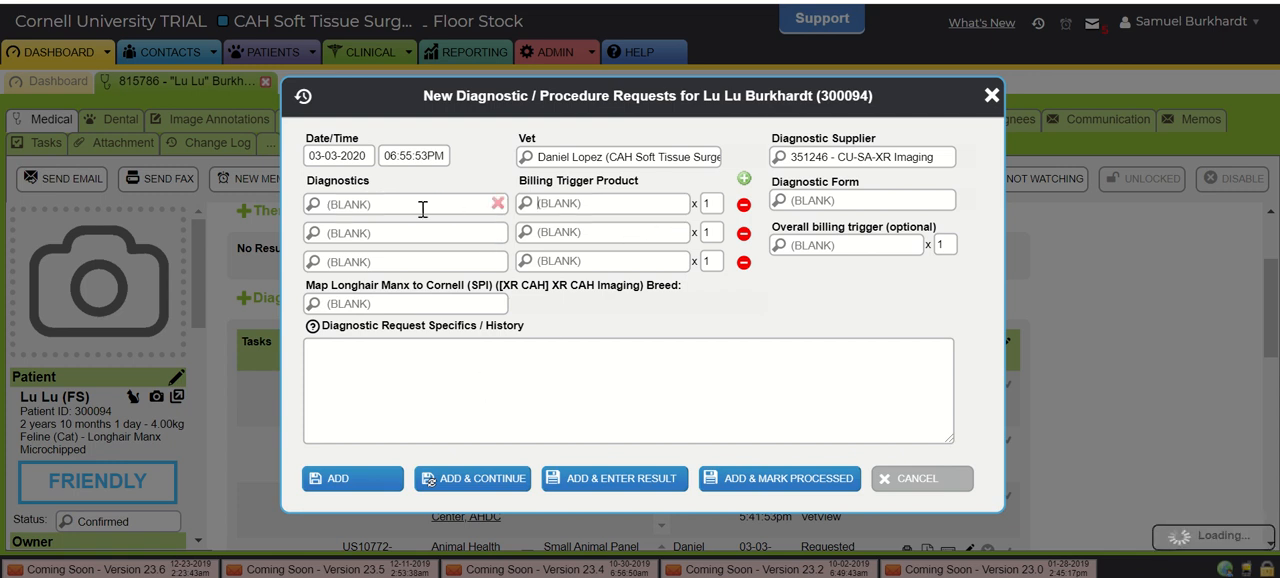
pyautogui.write('k')
pyautogui.press('BackSpace')
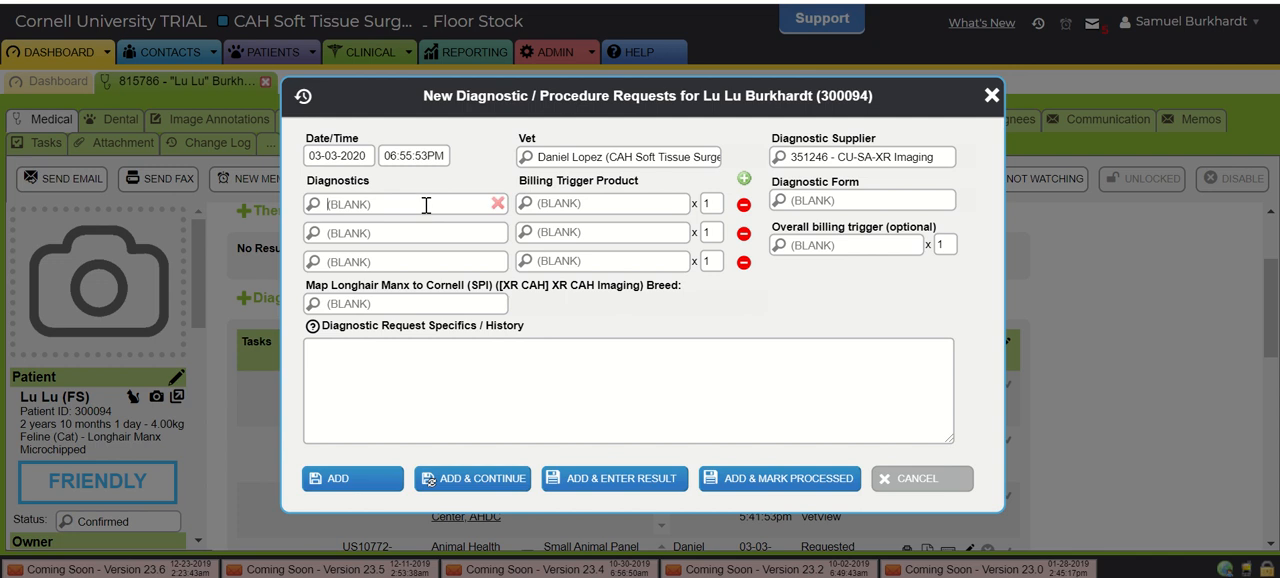
pyautogui.click(426, 205)
pyautogui.scroll(-5, 557, 334)
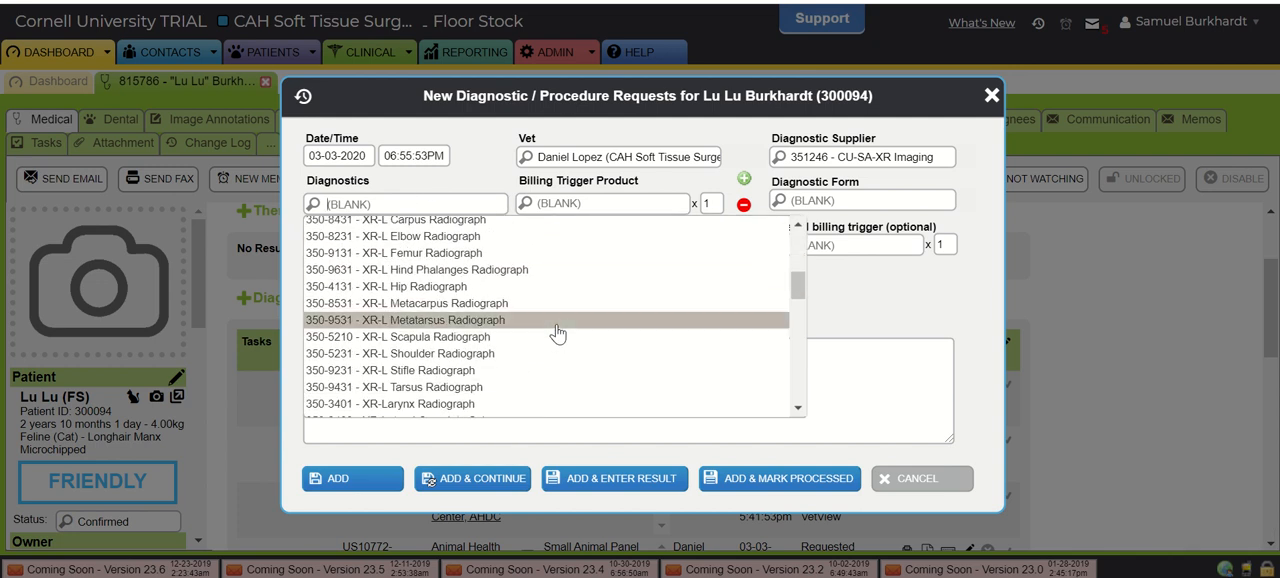
pyautogui.scroll(-2, 557, 334)
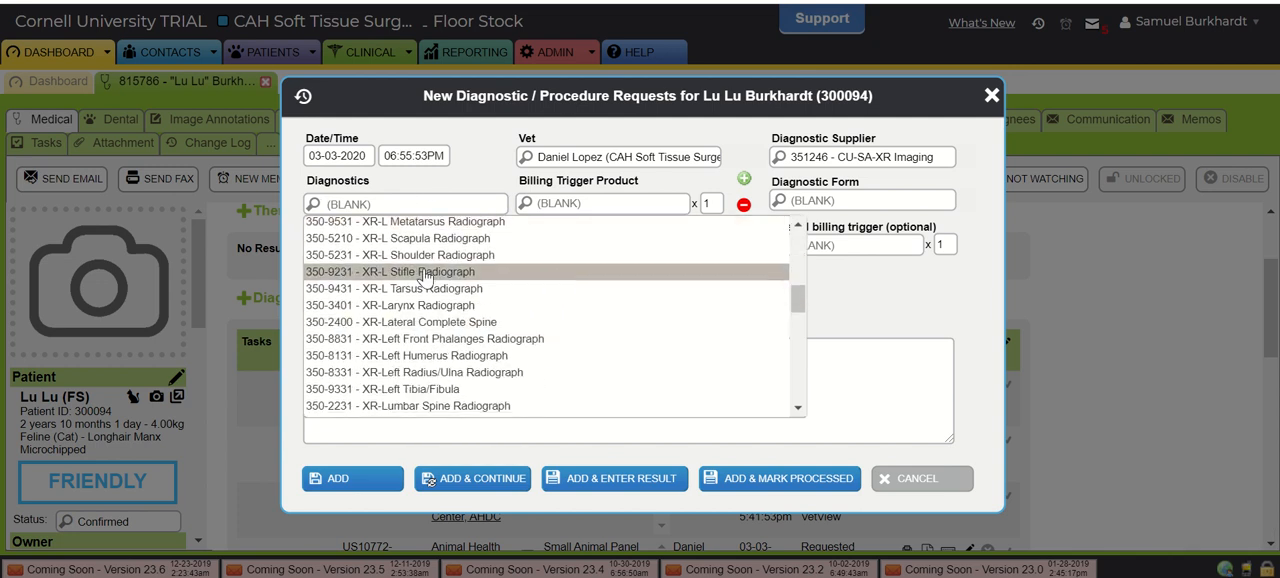
# - Start a "crani" note in the request specifics, erase it, and abandon the imaging request without adding it
pyautogui.click(837, 341)
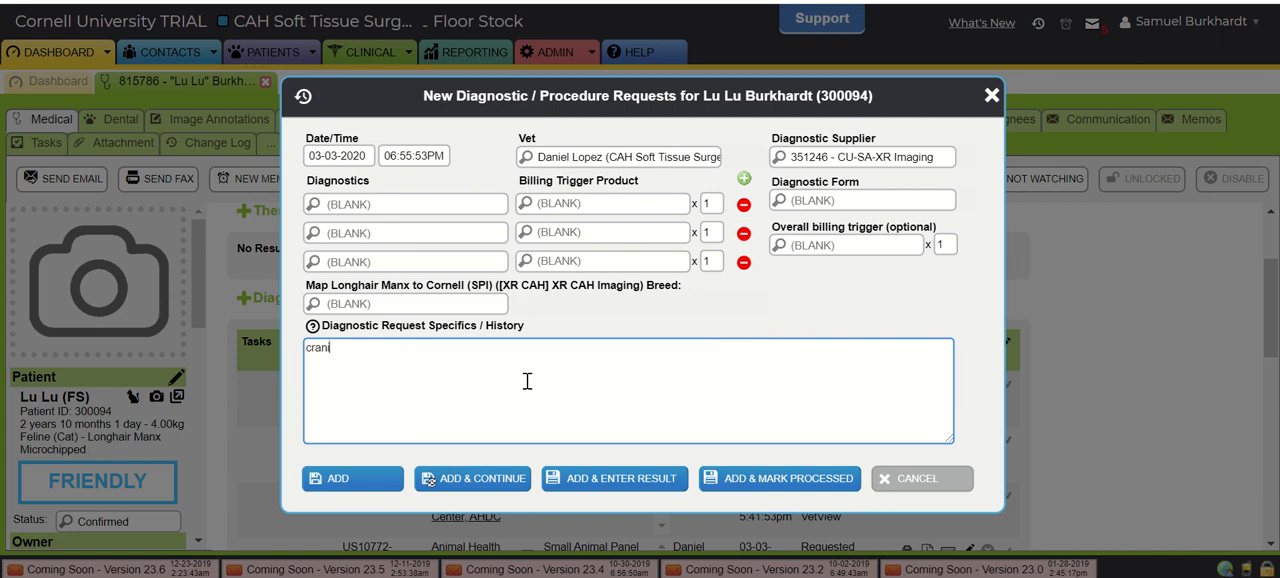
pyautogui.press('BackSpace')
pyautogui.press('BackSpace')
pyautogui.press('BackSpace')
pyautogui.press('BackSpace')
pyautogui.press('BackSpace')
pyautogui.press('BackSpace')
pyautogui.press('BackSpace')
pyautogui.press('BackSpace')
pyautogui.press('BackSpace')
pyautogui.press('BackSpace')
pyautogui.press('BackSpace')
pyautogui.press('BackSpace')
pyautogui.press('BackSpace')
pyautogui.click(949, 156)
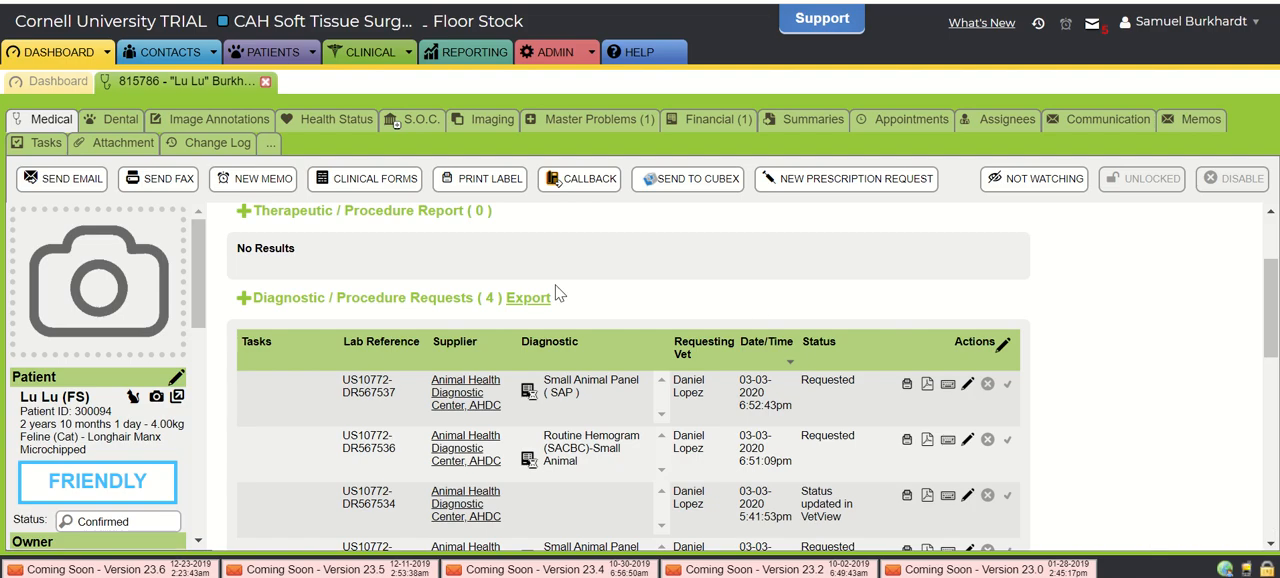
pyautogui.scroll(2, 557, 285)
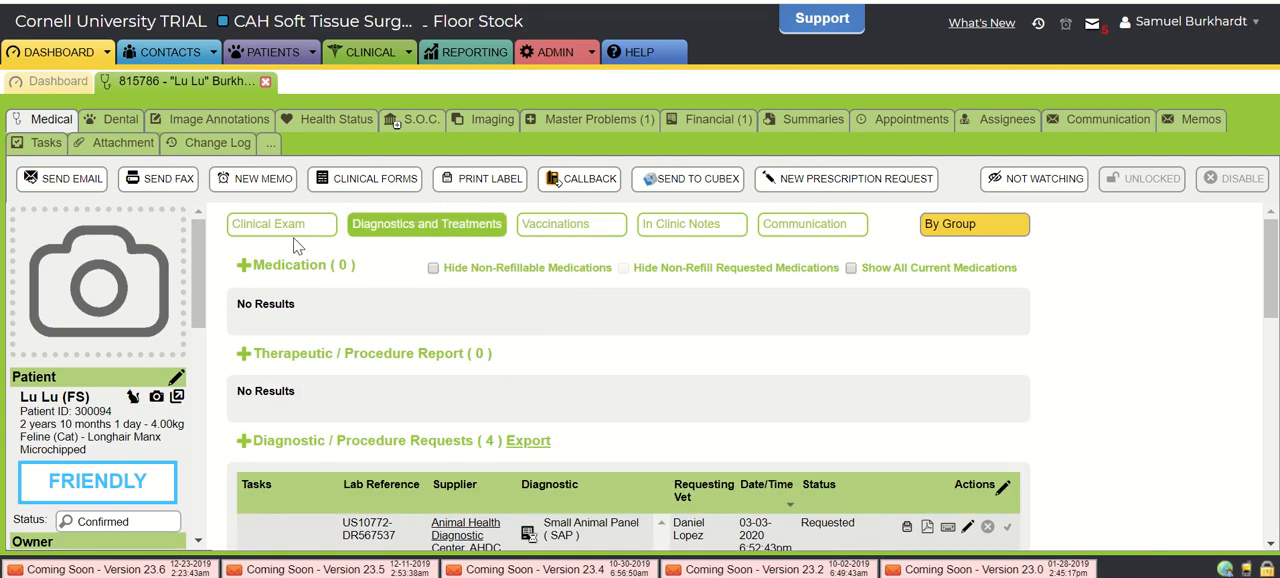
pyautogui.scroll(-5, 633, 414)
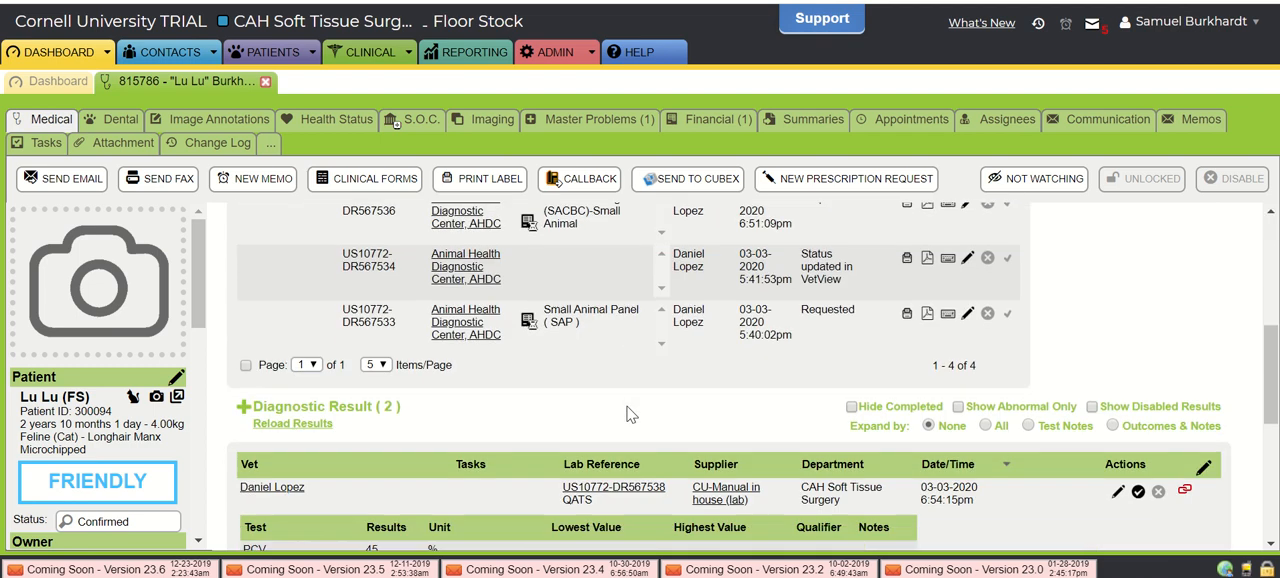
pyautogui.scroll(3, 600, 360)
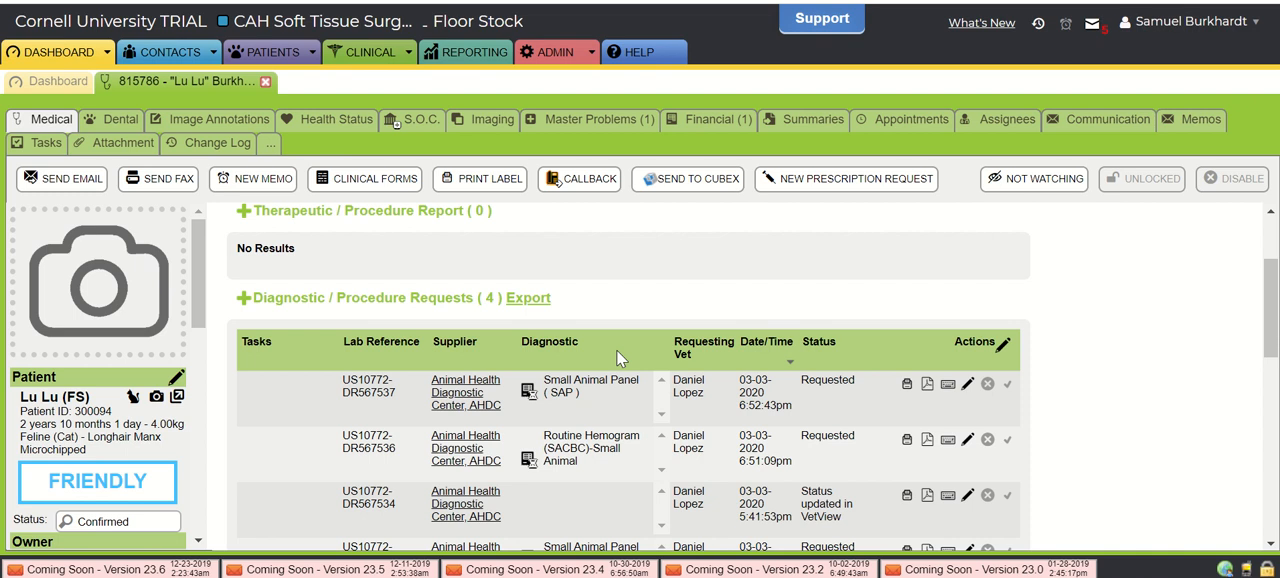
pyautogui.scroll(3, 616, 349)
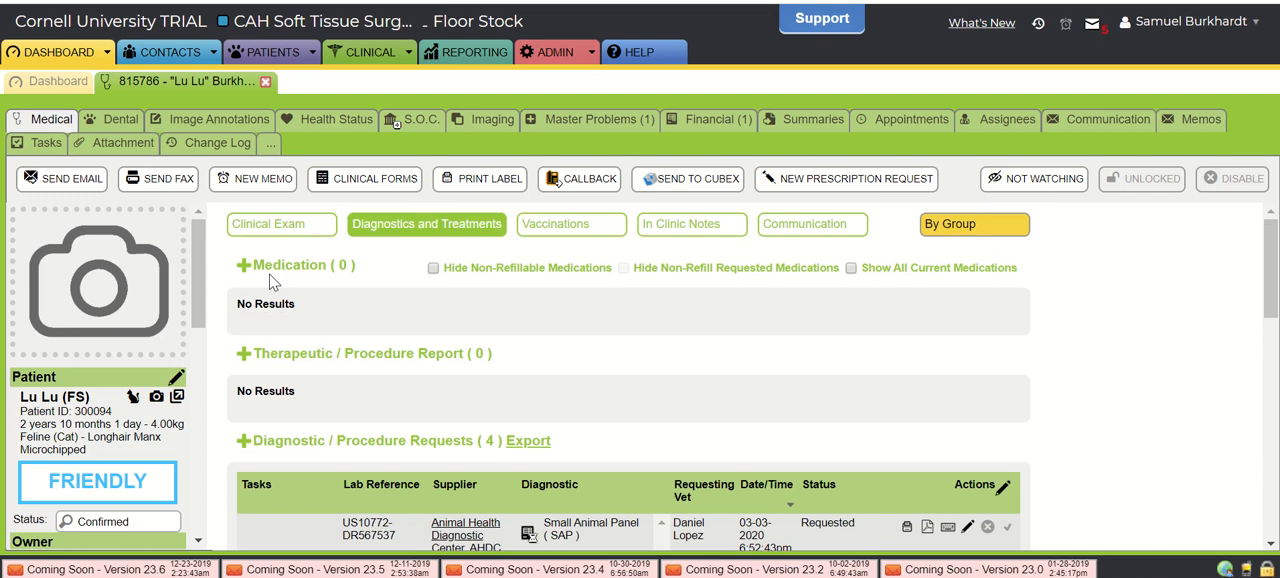
# - Start a new medication prescription for Lu Lu and replace the prescriber with the CAH Soft Tissue Surgery entry of another veterinarian
pyautogui.click(244, 271)
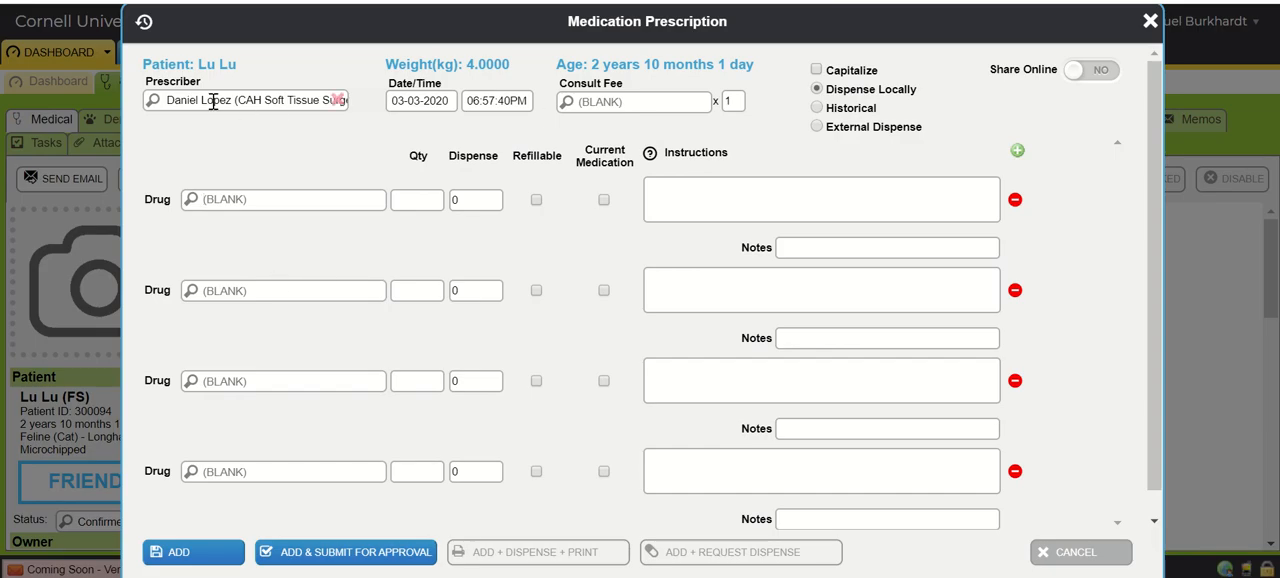
pyautogui.click(337, 100)
pyautogui.write('grossman')
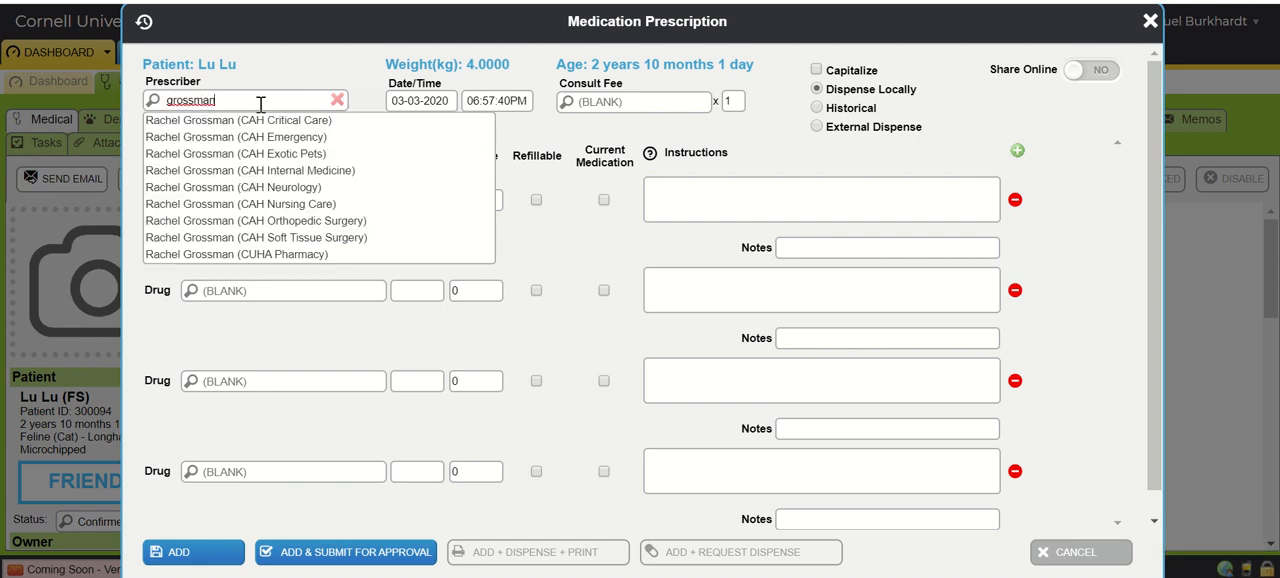
pyautogui.click(318, 238)
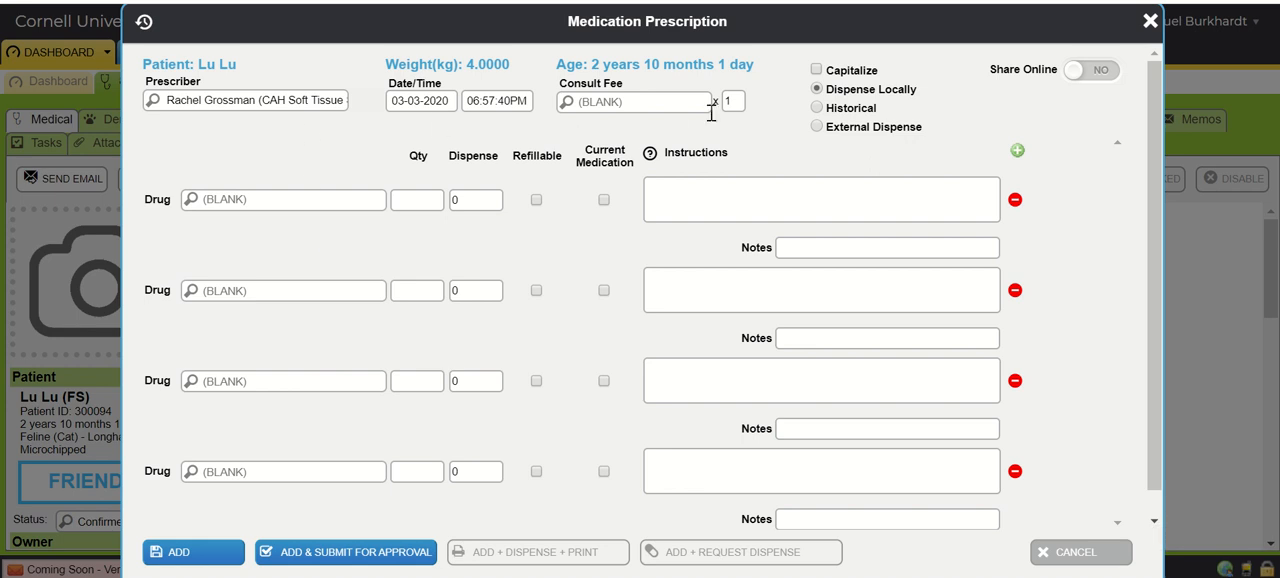
# - Choose 209-4617 - Cerenia 10mg/mL Inj (maropitant) as the first drug and set its quantity to 0.4
pyautogui.scroll(-1, 829, 160)
pyautogui.click(253, 171)
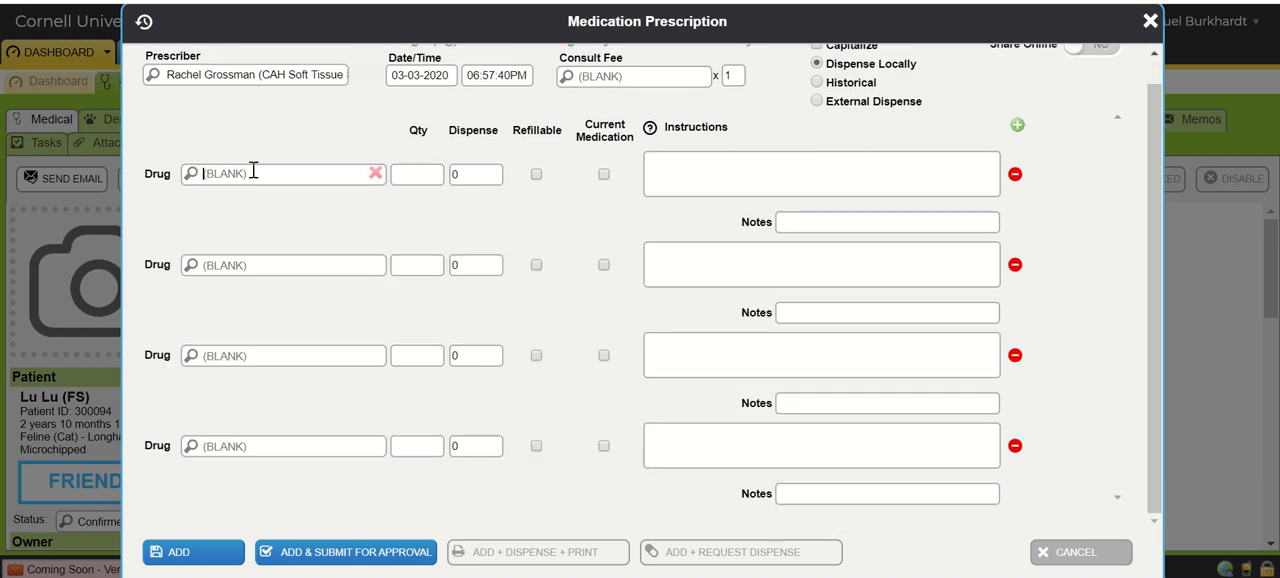
pyautogui.write('cerenia')
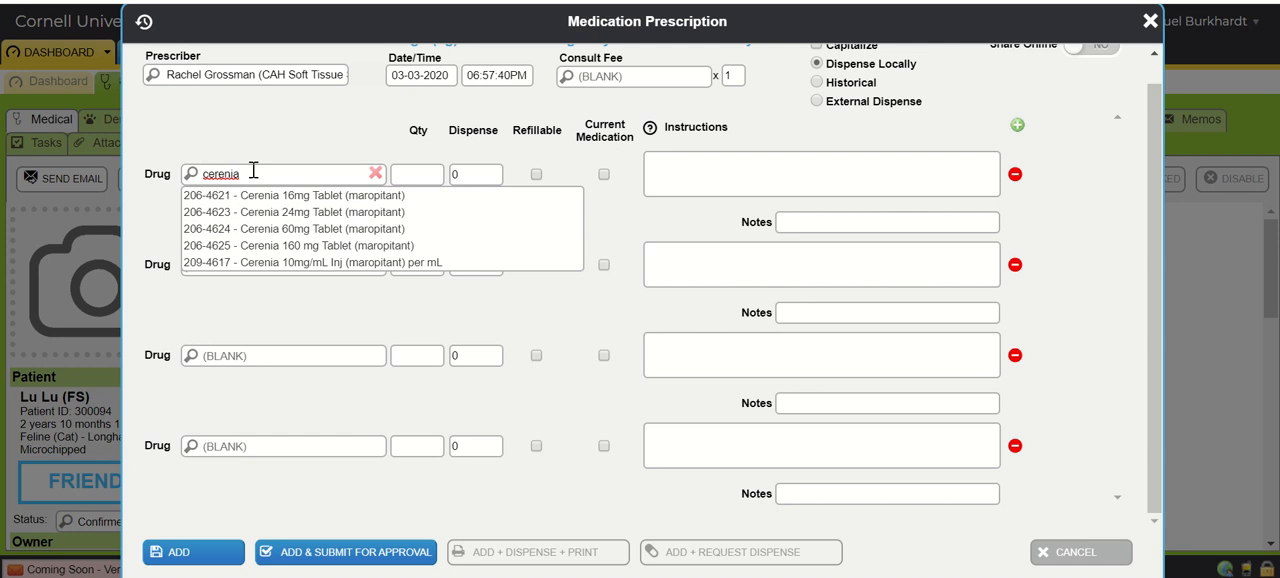
pyautogui.click(305, 262)
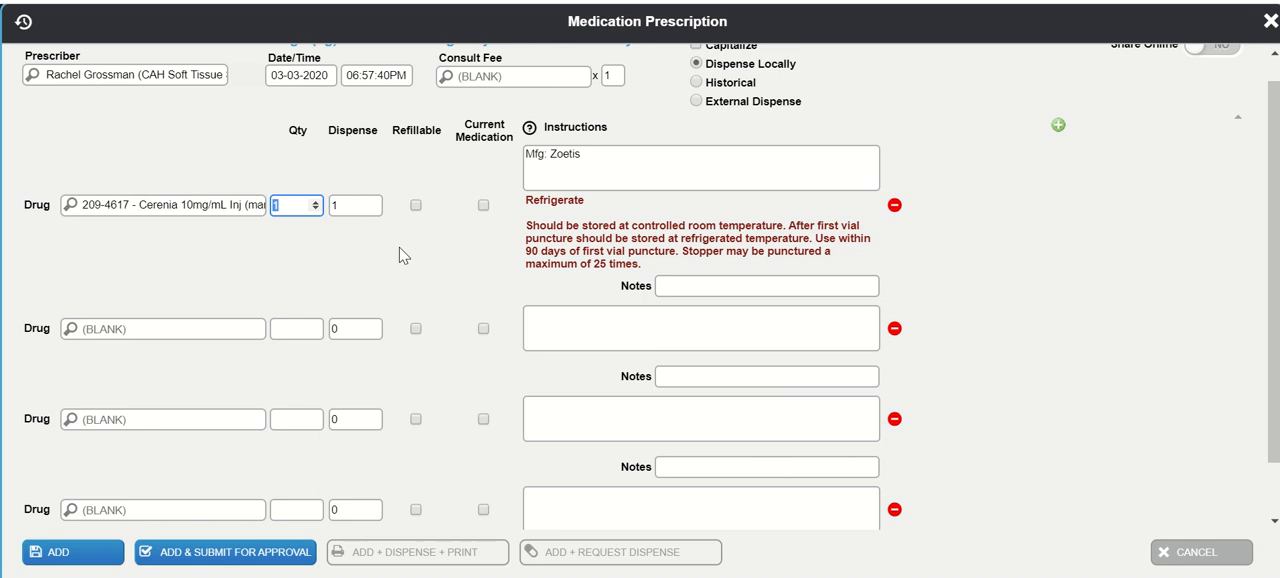
pyautogui.moveTo(204, 206)
pyautogui.scroll(1, 430, 171)
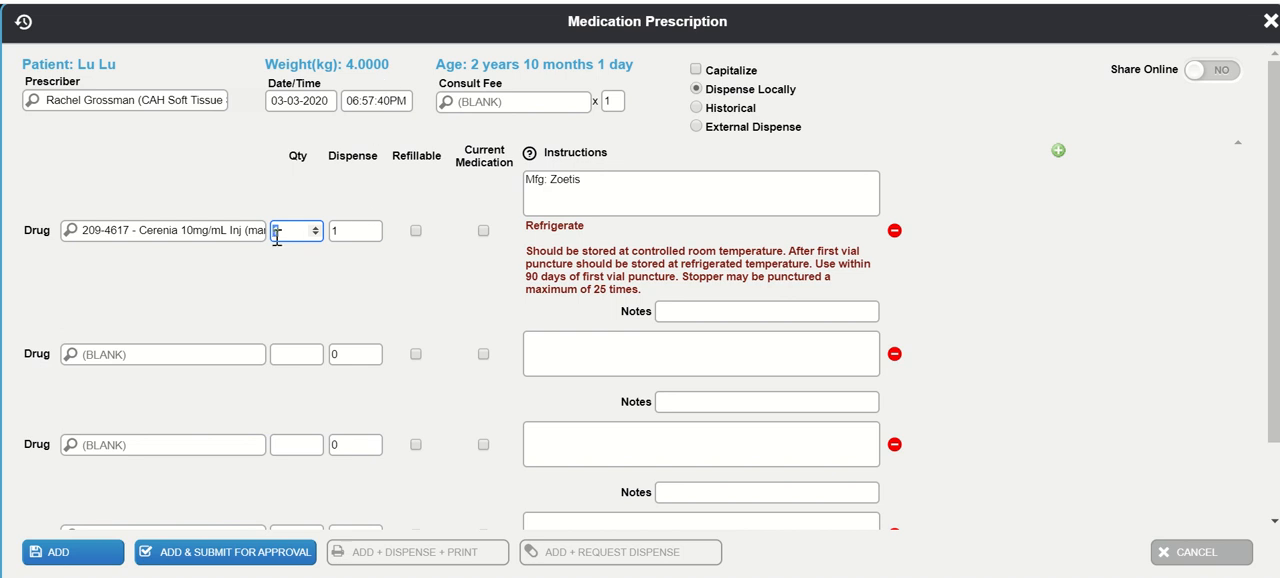
pyautogui.write('0.4')
pyautogui.press('Tab')
# - Insert "Please give 0.4 mL IV every 24 hours." above the manufacturer line in the Cerenia instructions, separated by a blank line
pyautogui.click(527, 182)
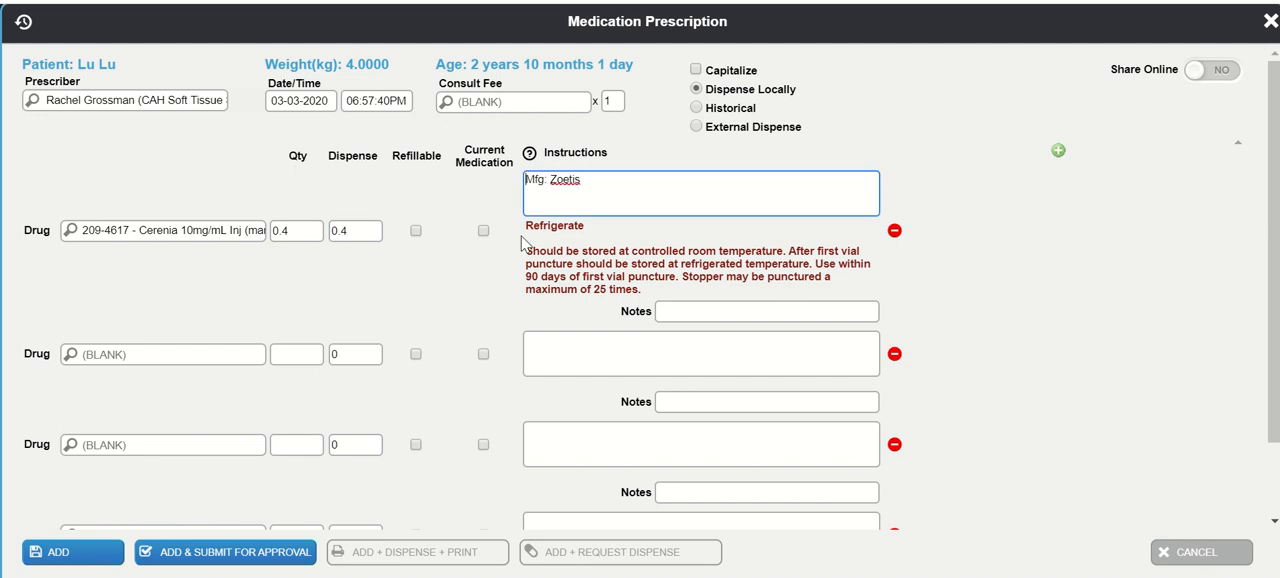
pyautogui.write('Please give 04')
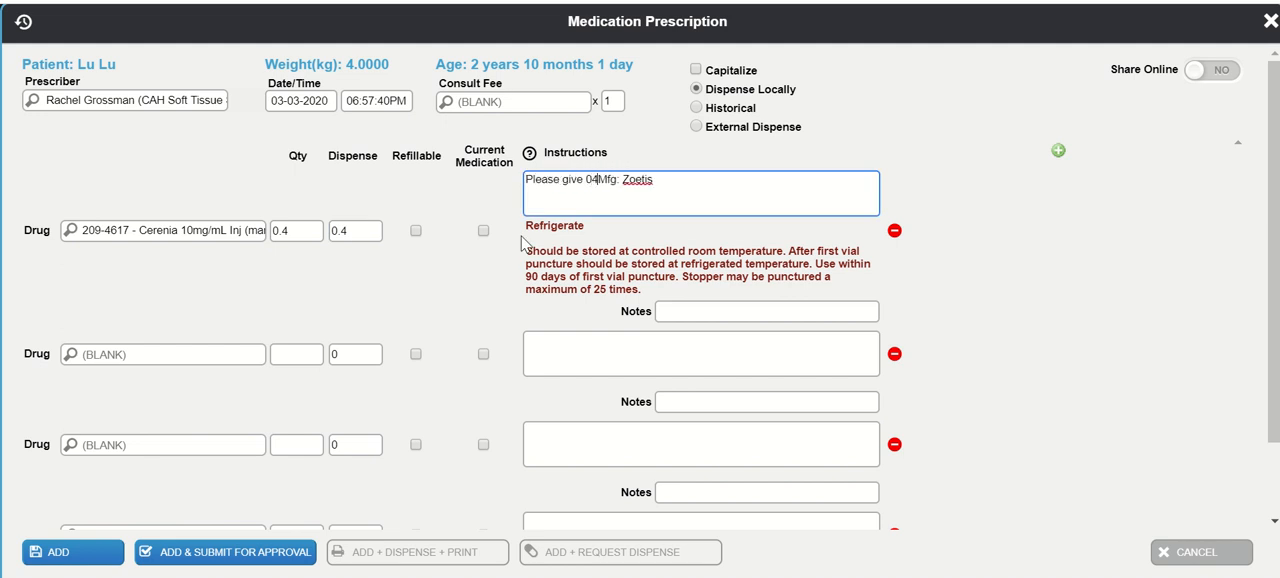
pyautogui.press('BackSpace')
pyautogui.write('.4 mL')
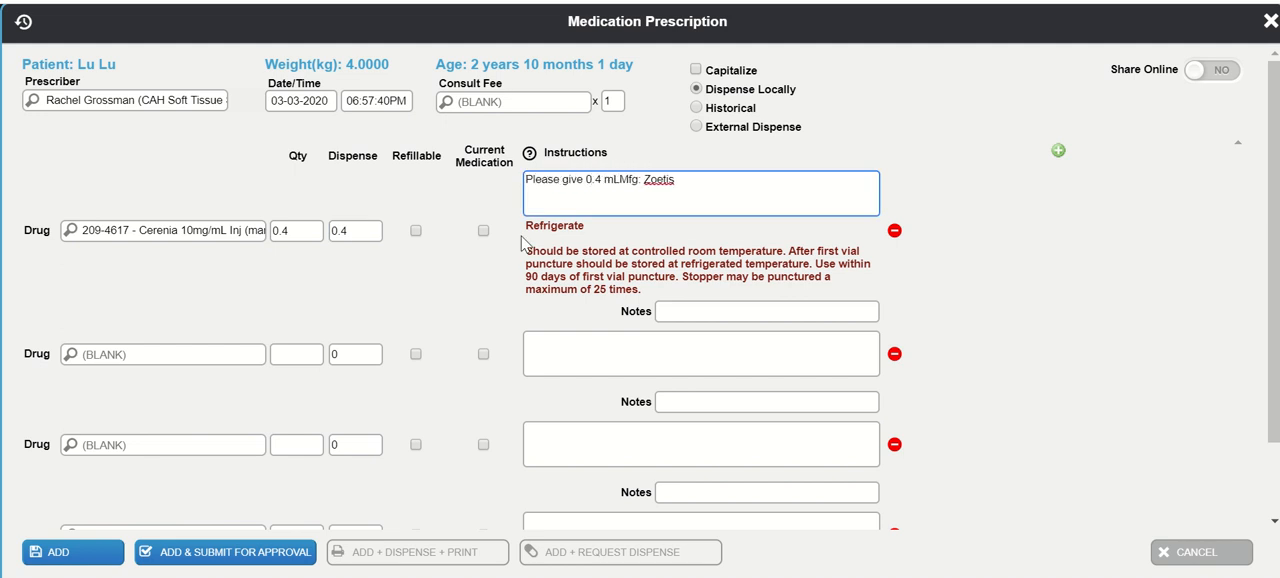
pyautogui.write(' IV ')
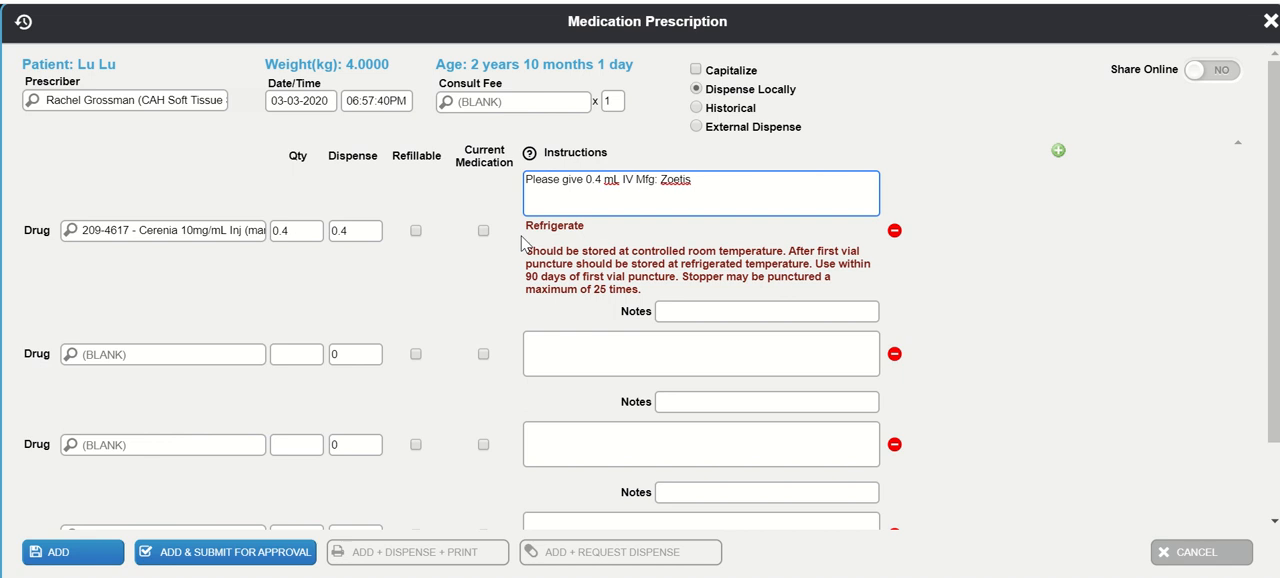
pyautogui.write('every 24 hours.')
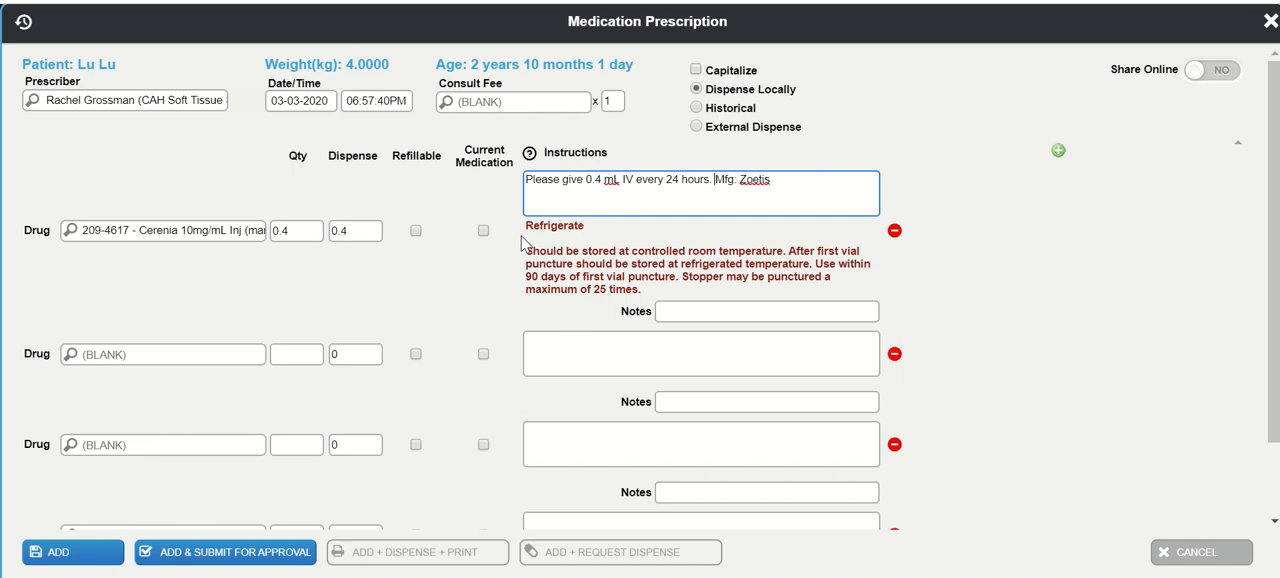
pyautogui.press('Return')
pyautogui.press('Return')
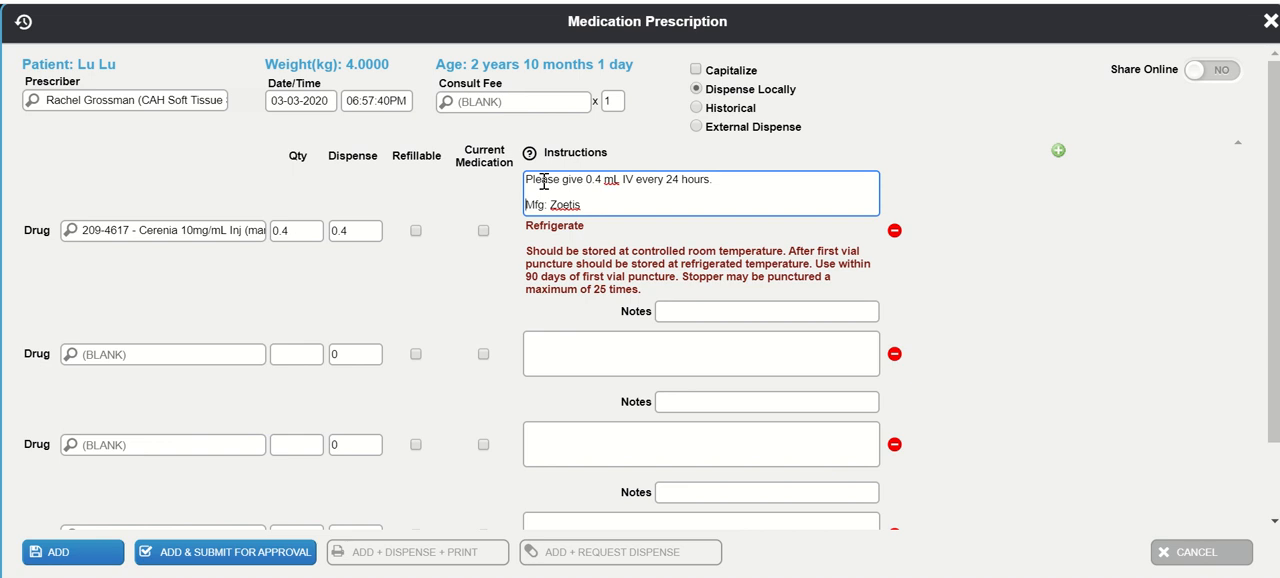
# - Set the Cerenia quantity to 1.2
pyautogui.click(291, 231)
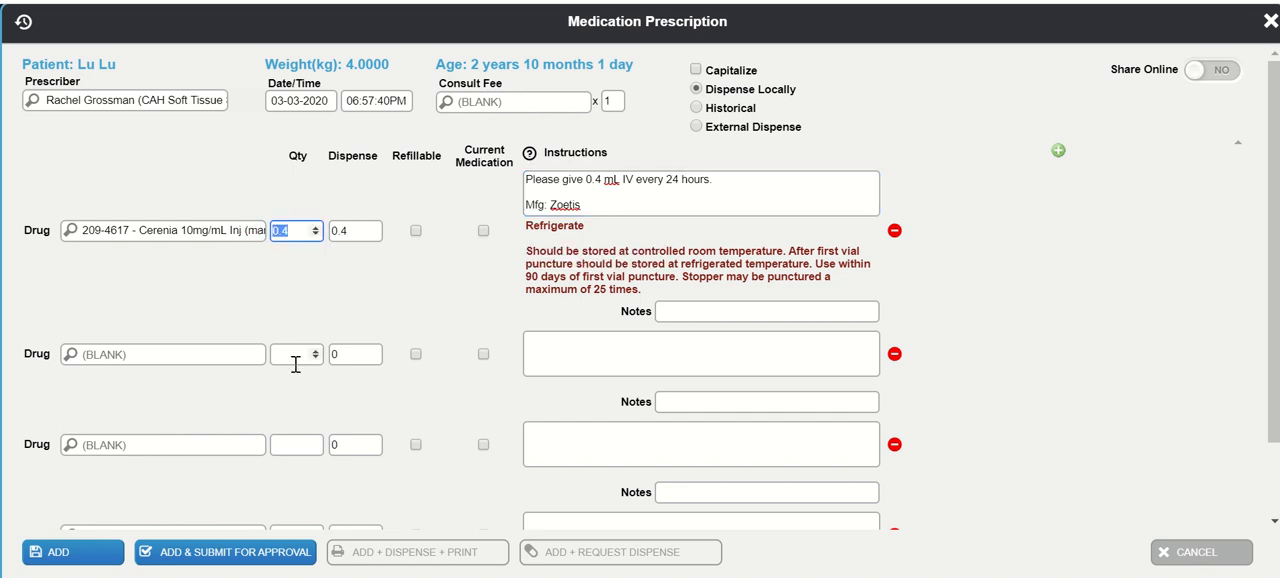
pyautogui.write('0.12')
pyautogui.press('BackSpace')
pyautogui.press('BackSpace')
pyautogui.press('BackSpace')
pyautogui.press('BackSpace')
pyautogui.write('1.2')
pyautogui.press('Tab')
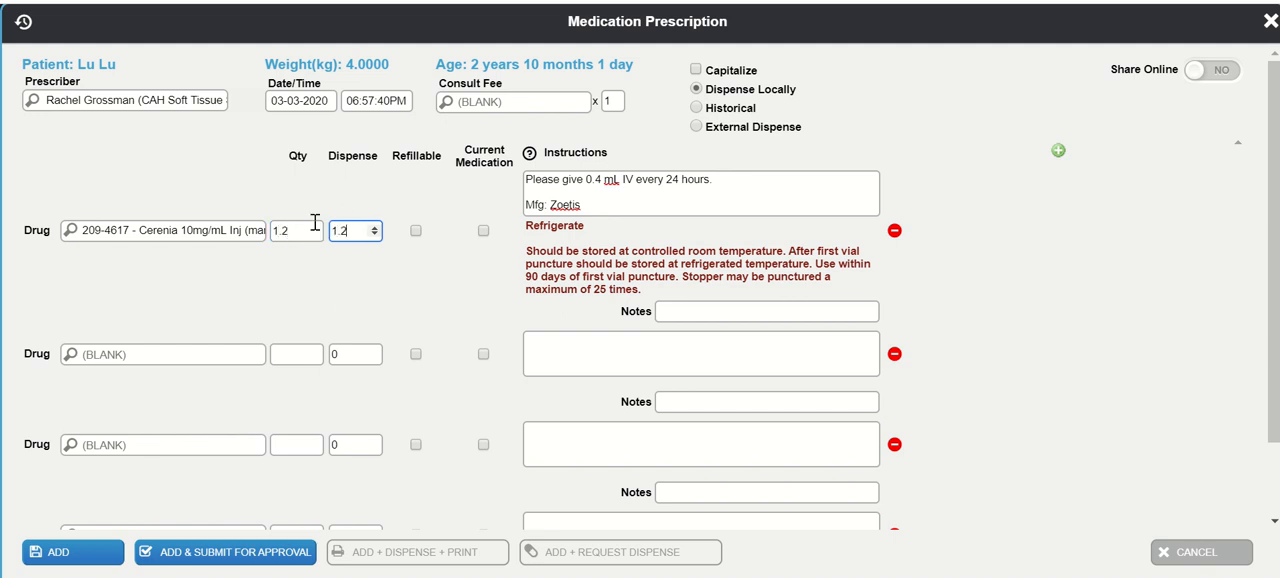
# - Add the calculation "0.4 x 3 = 1.2 mL" to the Cerenia instructions and abandon the prescription without adding it
pyautogui.moveTo(574, 175)
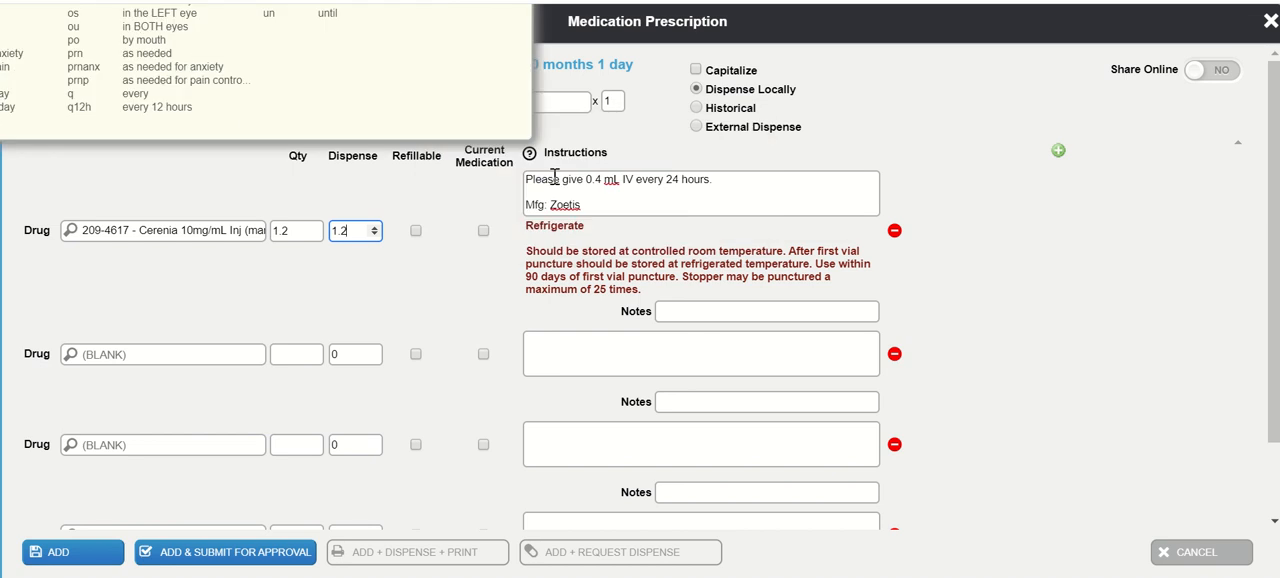
pyautogui.click(730, 180)
pyautogui.press('Return')
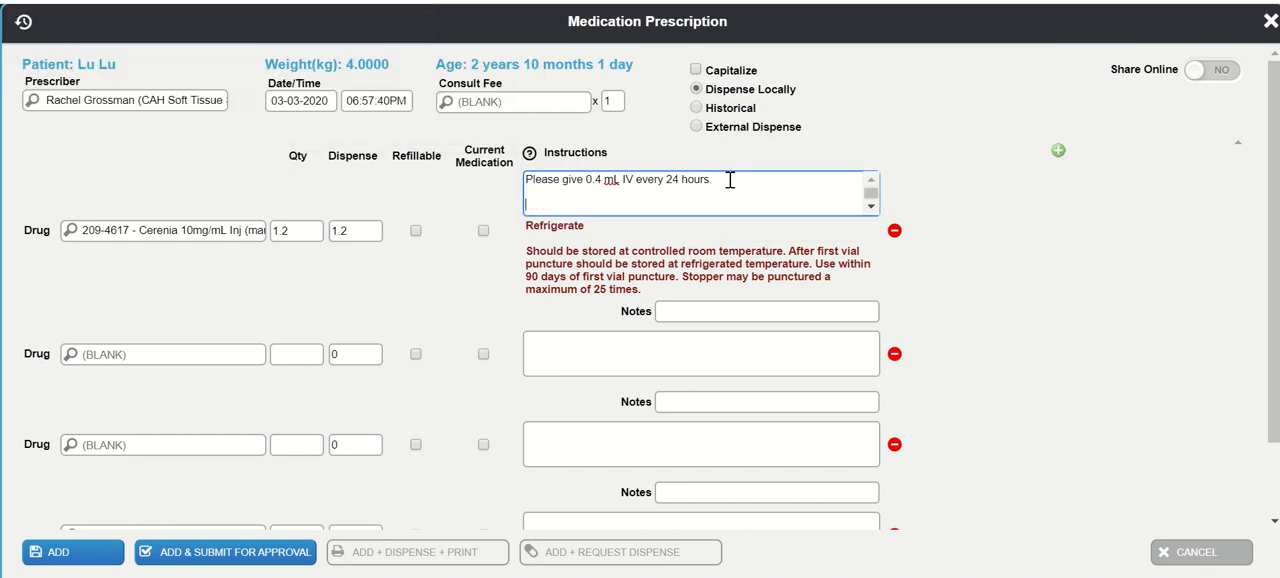
pyautogui.write('0.4 x 3 = 1.2.')
pyautogui.click(592, 208)
pyautogui.write('mL')
pyautogui.press('Escape')
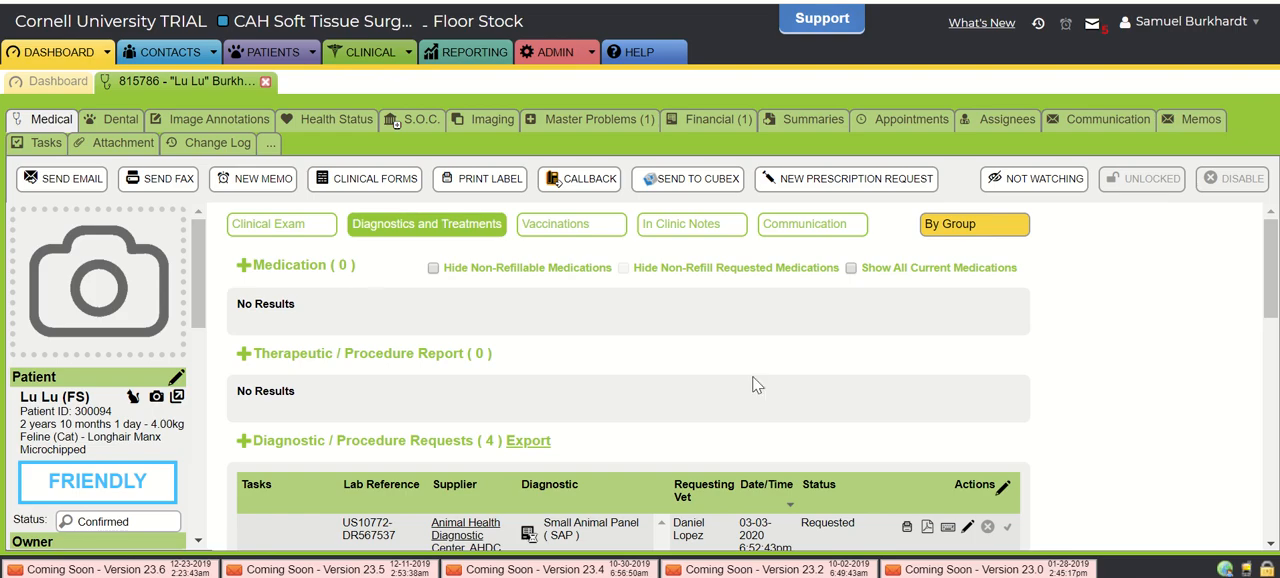
# - Record an outgoing phone call in Lu Lu's client communications with a short note praising the owner
pyautogui.scroll(-3, 562, 403)
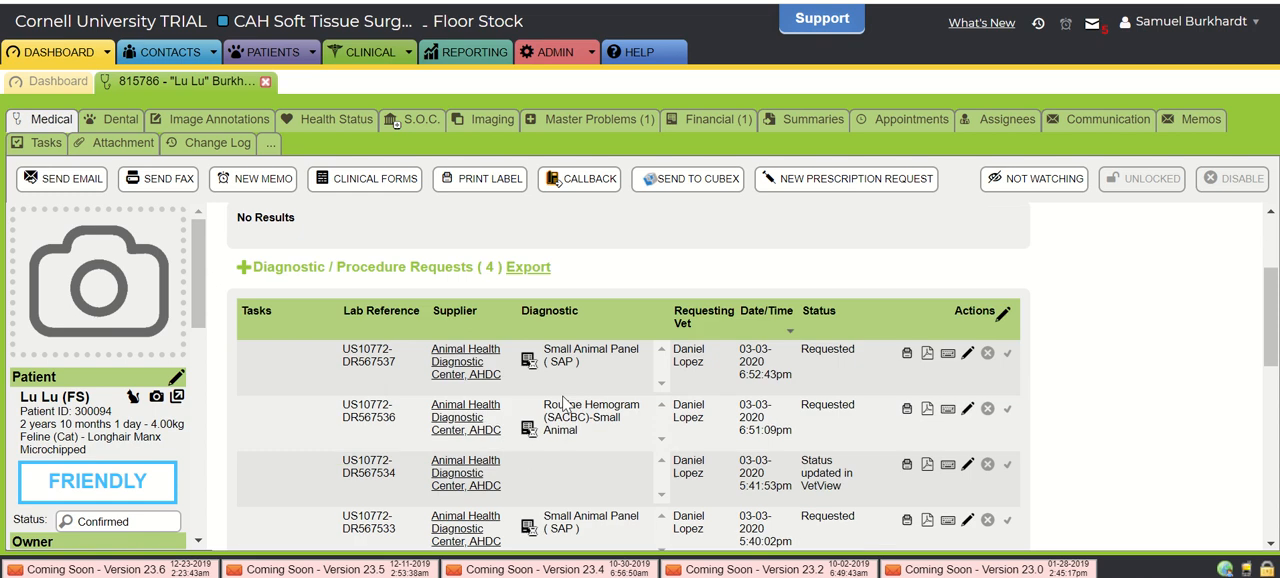
pyautogui.scroll(3, 562, 403)
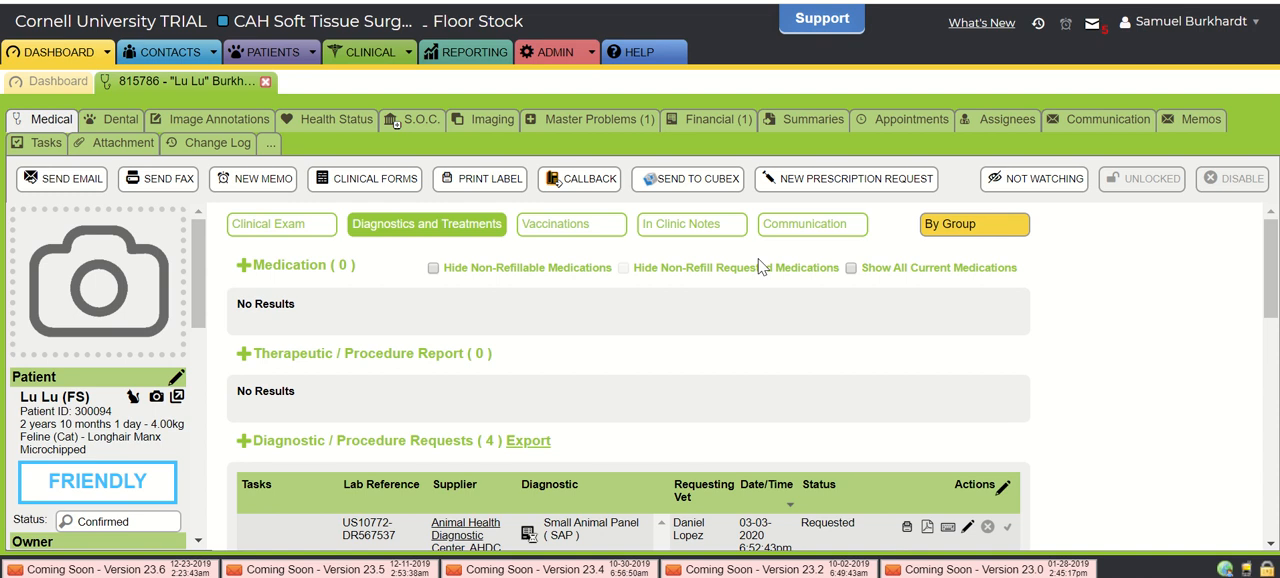
pyautogui.click(786, 237)
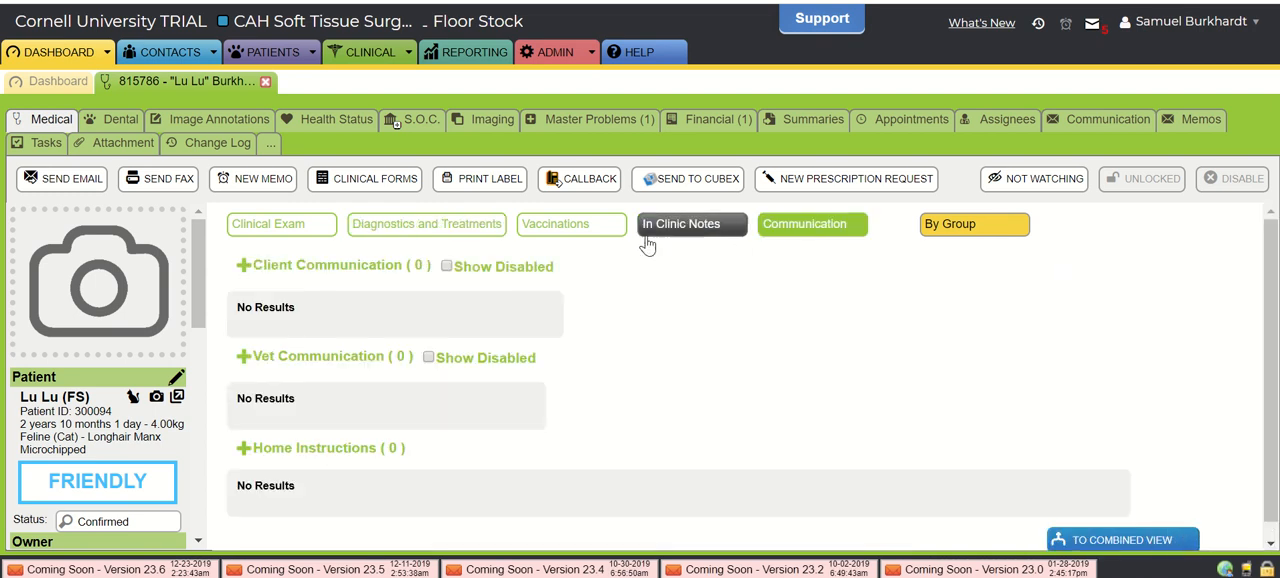
pyautogui.scroll(-1, 493, 432)
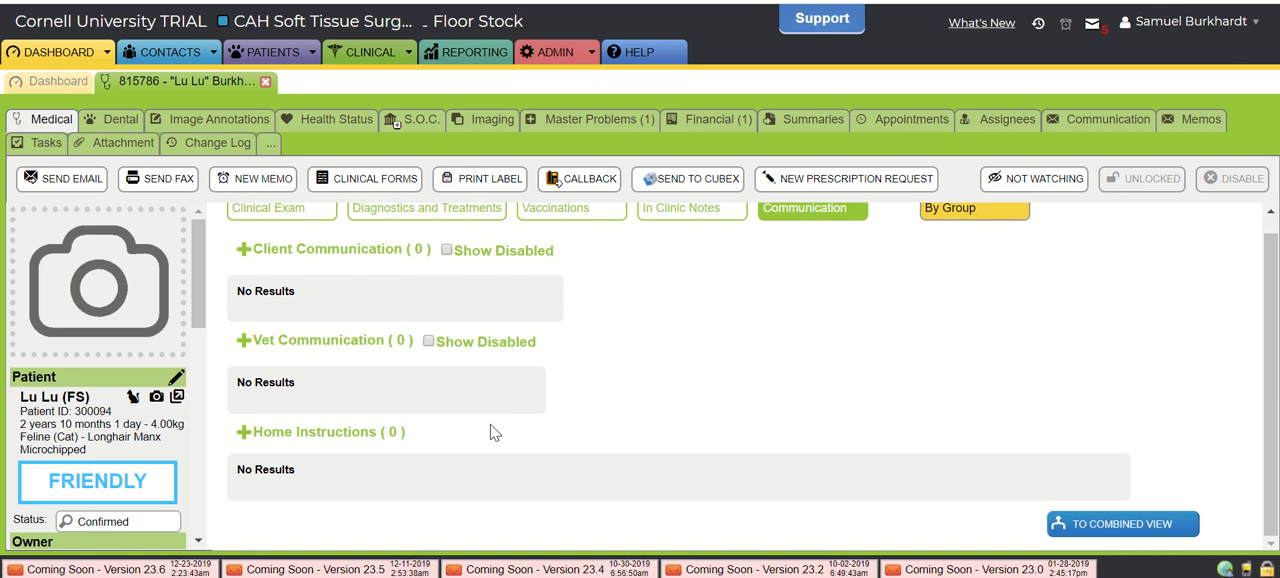
pyautogui.click(246, 251)
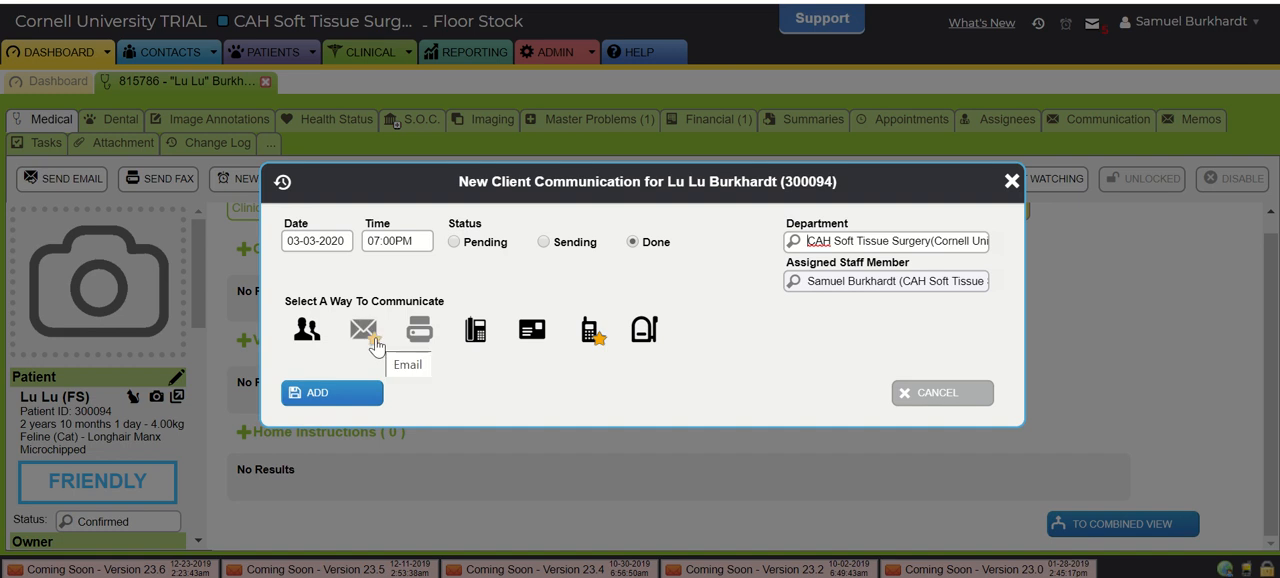
pyautogui.click(476, 329)
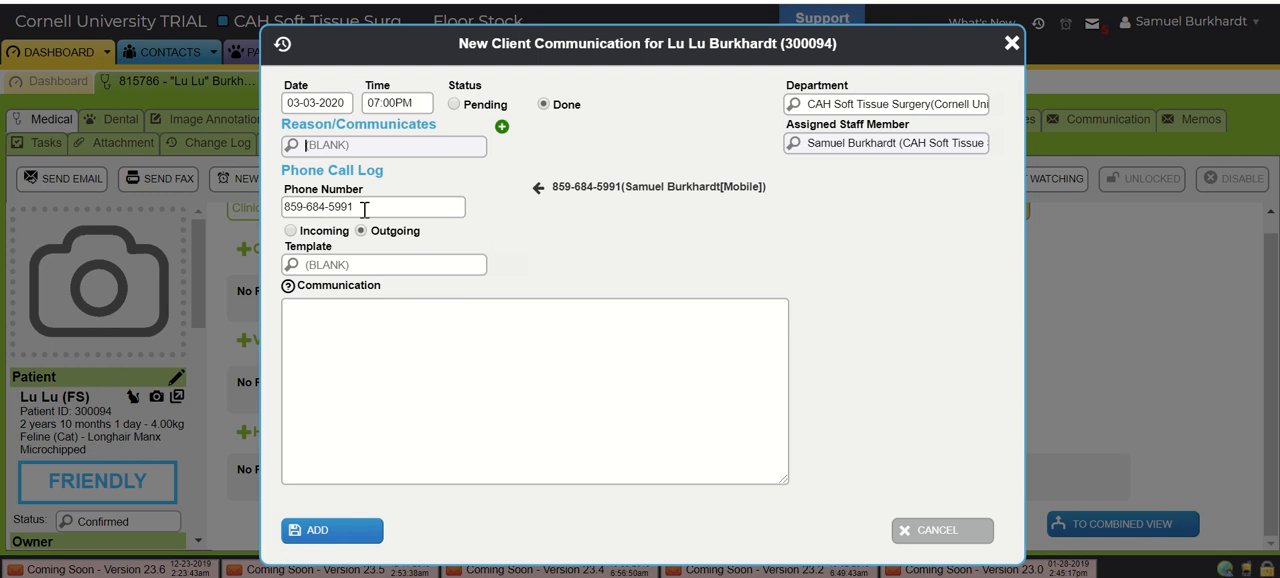
pyautogui.click(350, 325)
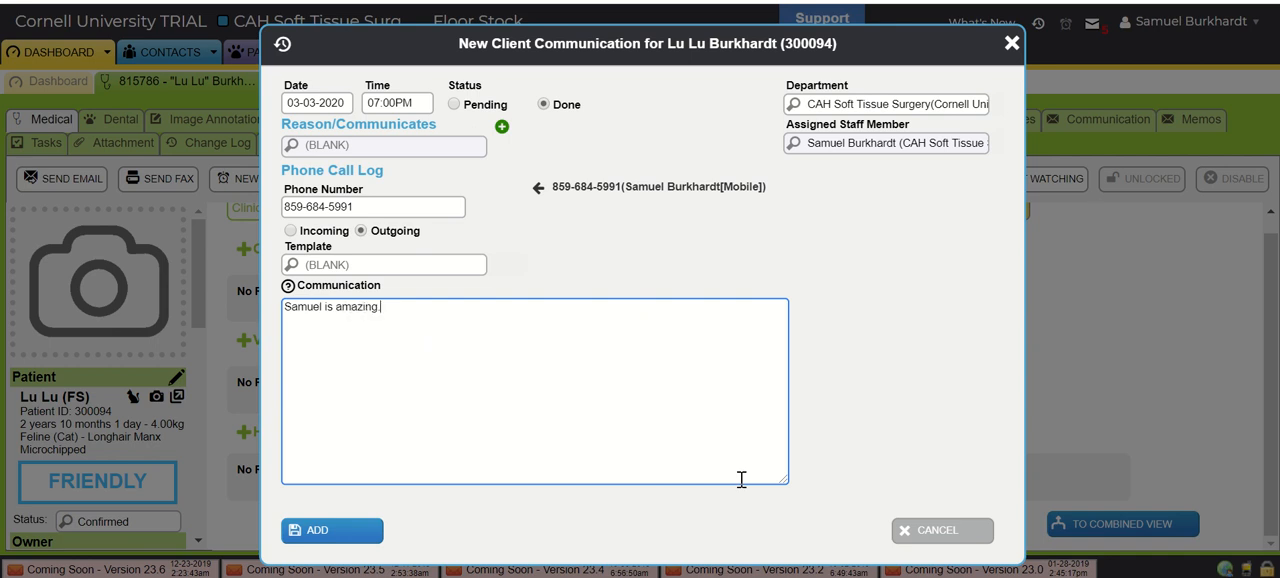
pyautogui.click(336, 532)
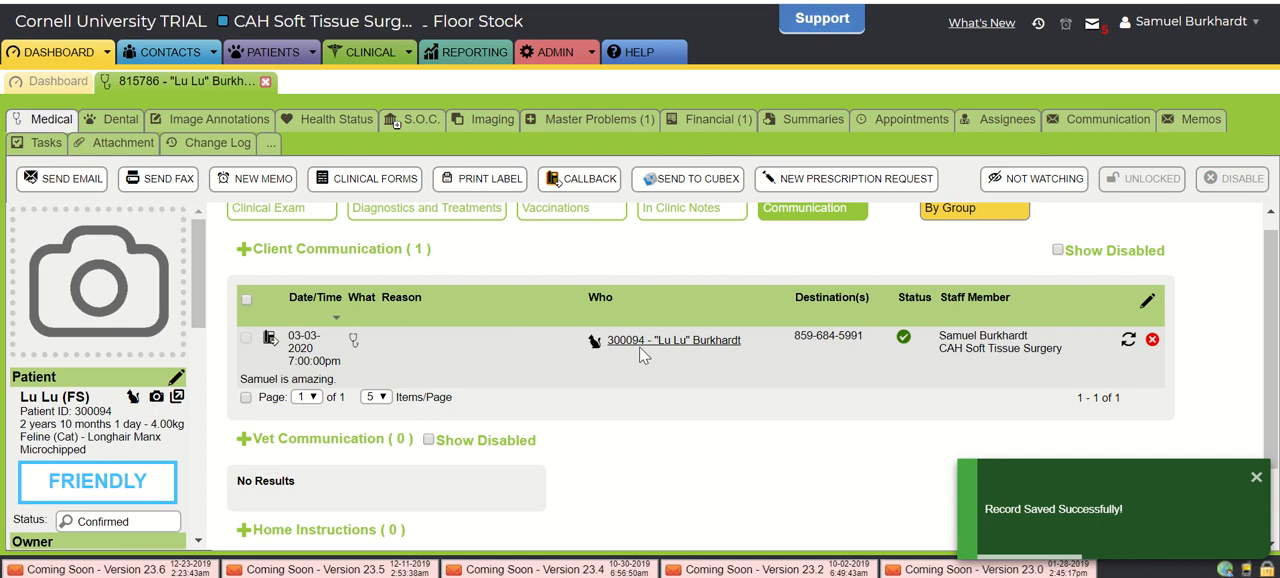
# - Revisit the Clinical Exam section and start a new diagnostic request under Diagnostics and Treatments with Animal Health Diagnostic Center as supplier
pyautogui.scroll(1, 640, 347)
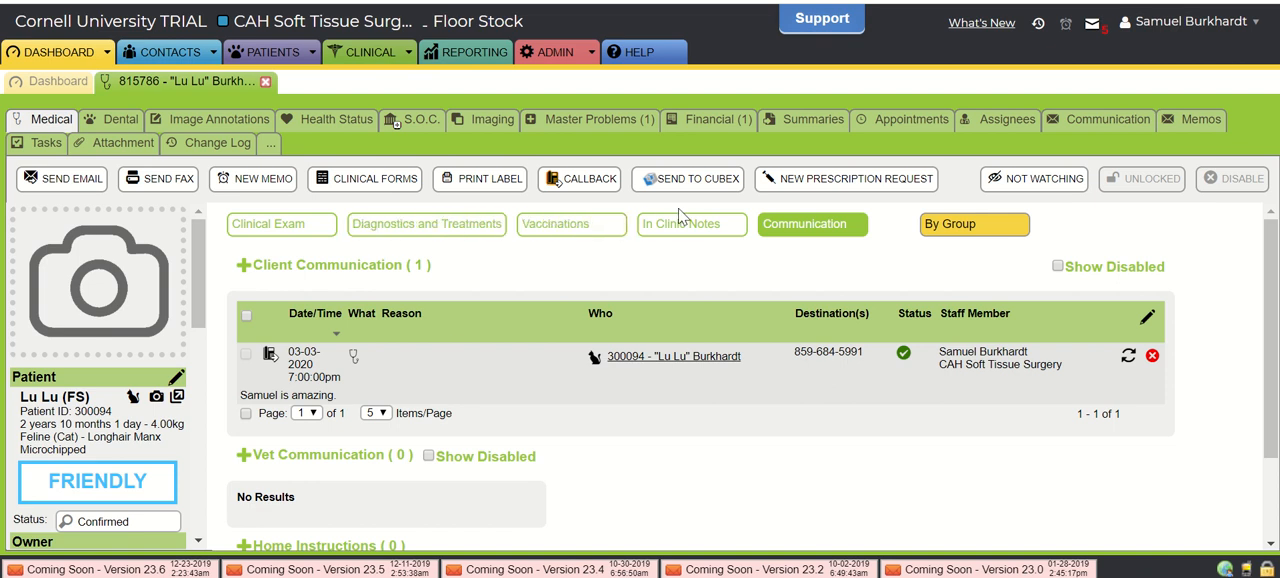
pyautogui.click(331, 230)
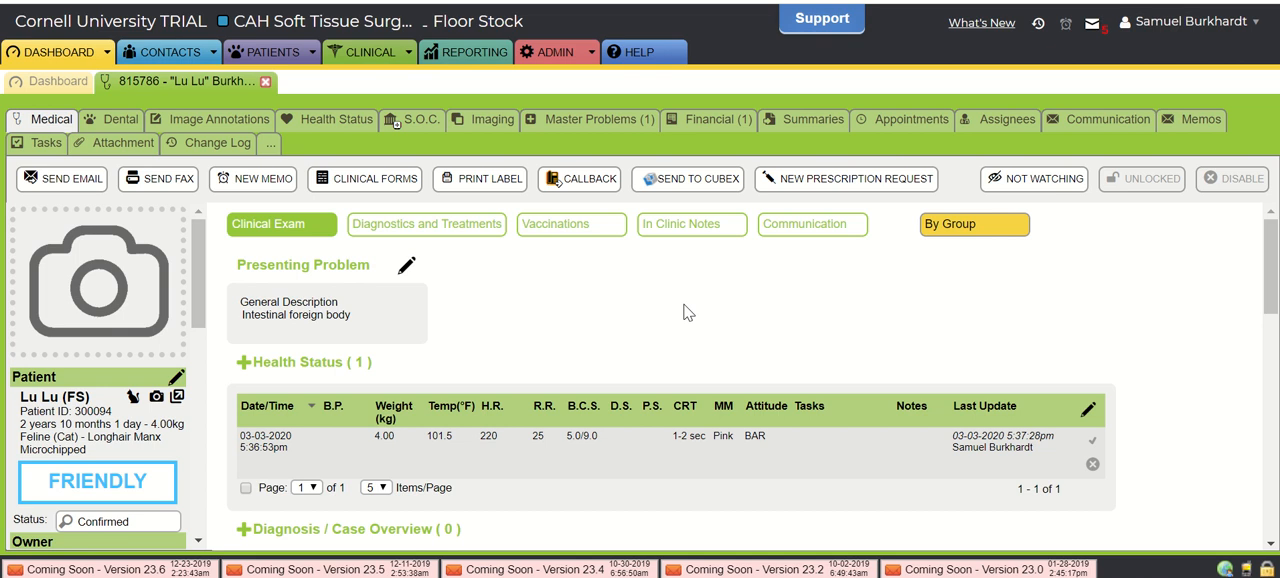
pyautogui.click(451, 238)
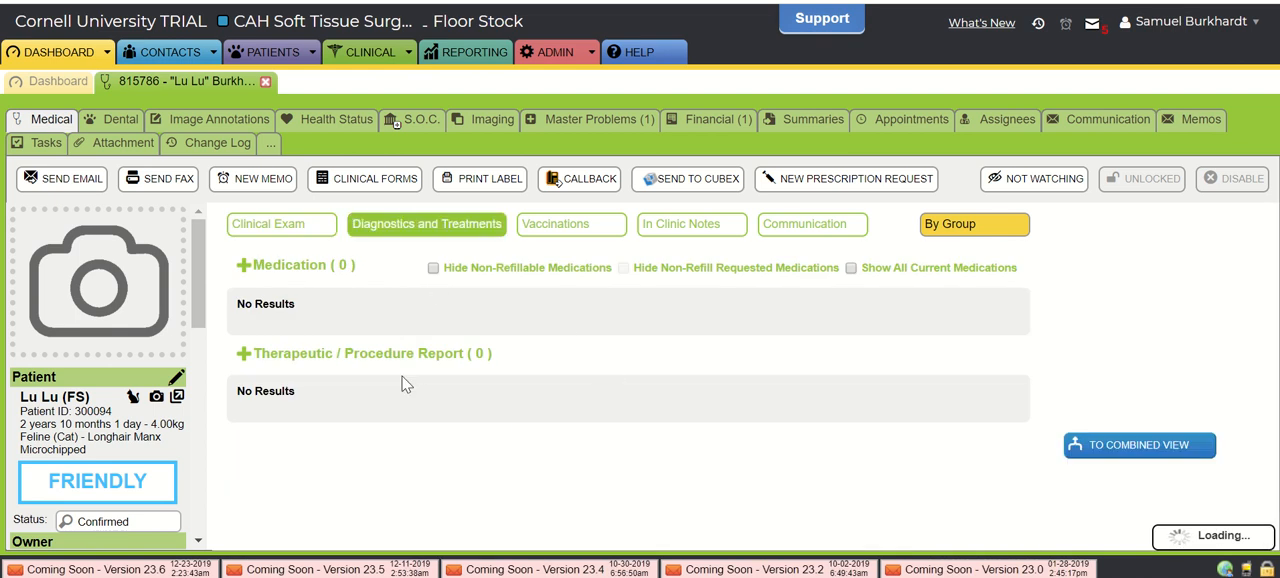
pyautogui.scroll(-1, 418, 462)
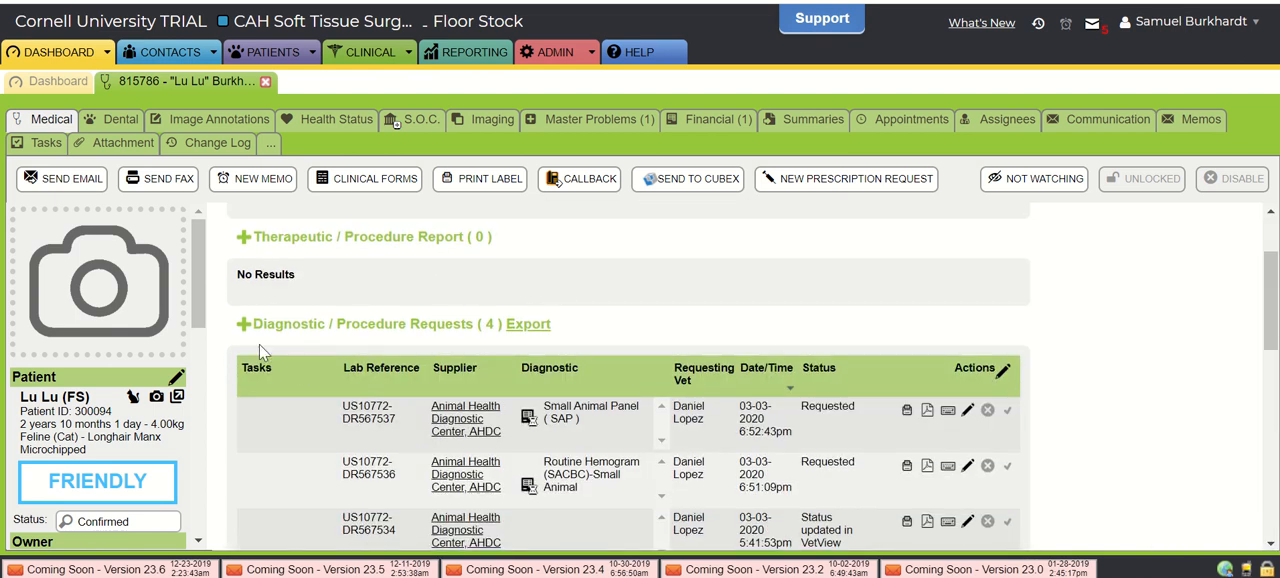
pyautogui.click(243, 324)
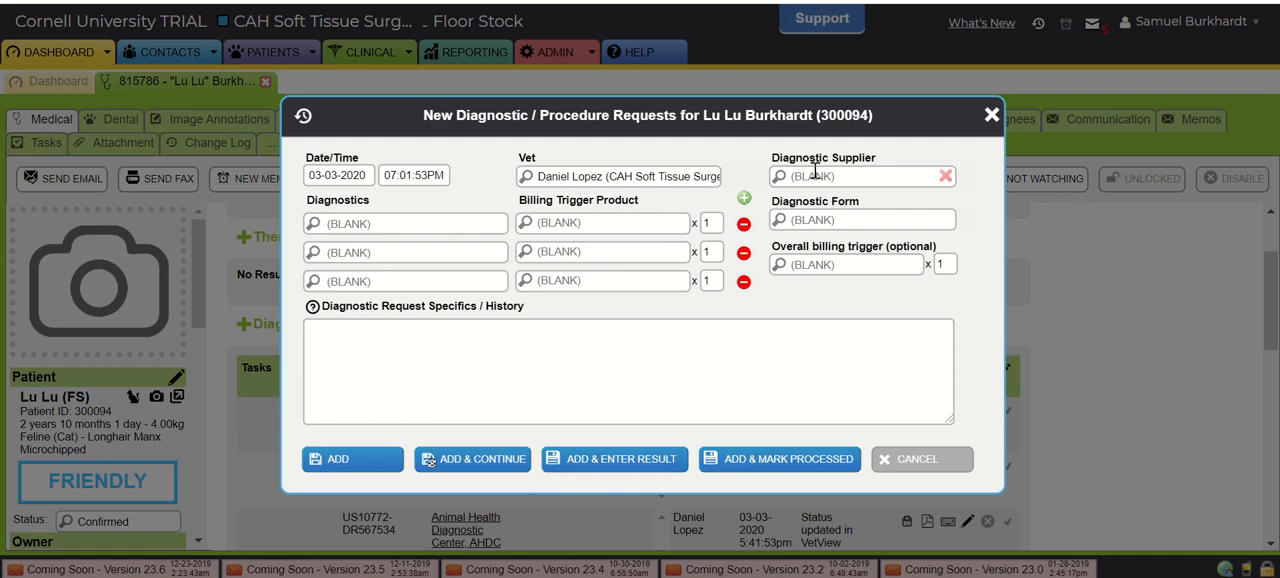
pyautogui.click(810, 178)
pyautogui.write('al Health Diagnostic')
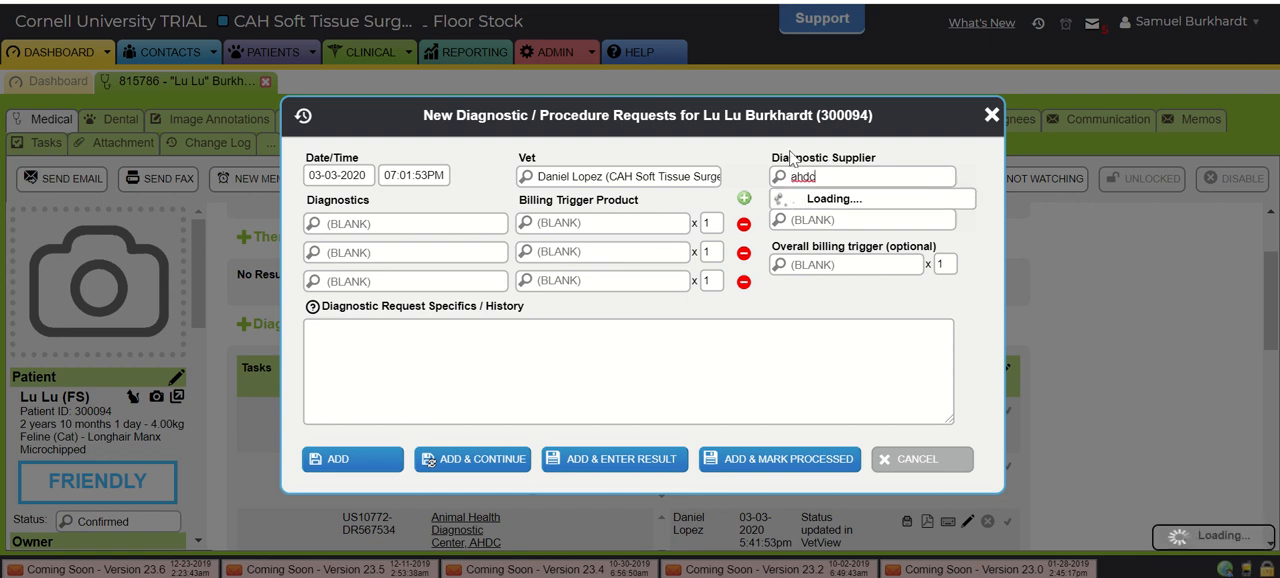
# - Choose HISTO - Histopathology as the diagnostic in the new request and add the request
pyautogui.click(371, 223)
pyautogui.write('histo')
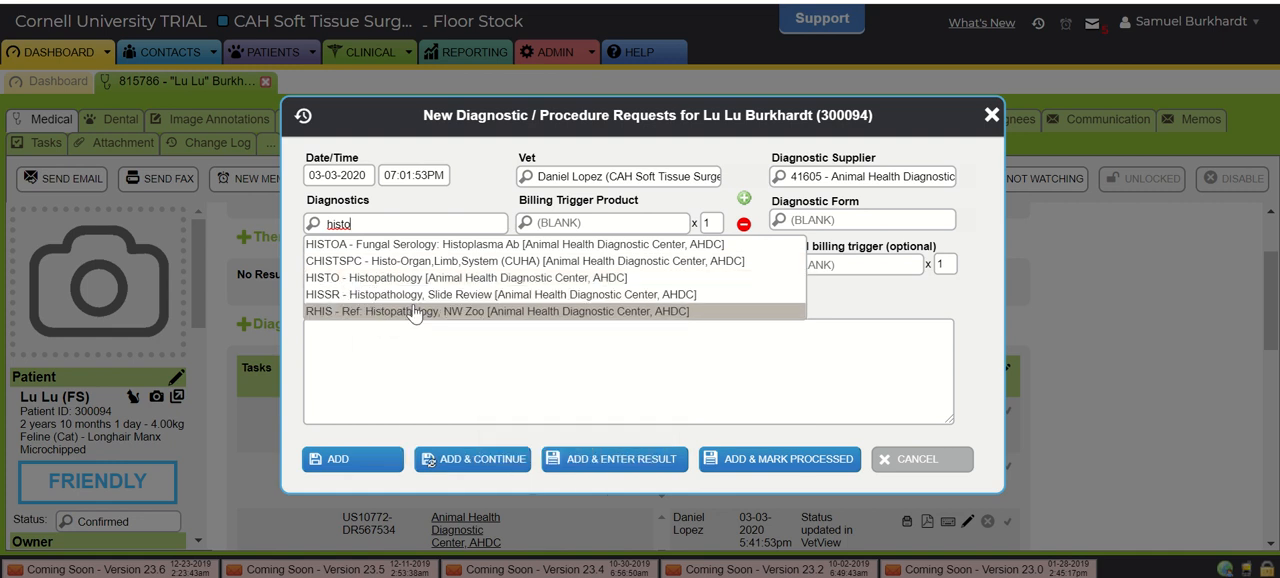
pyautogui.moveTo(509, 287)
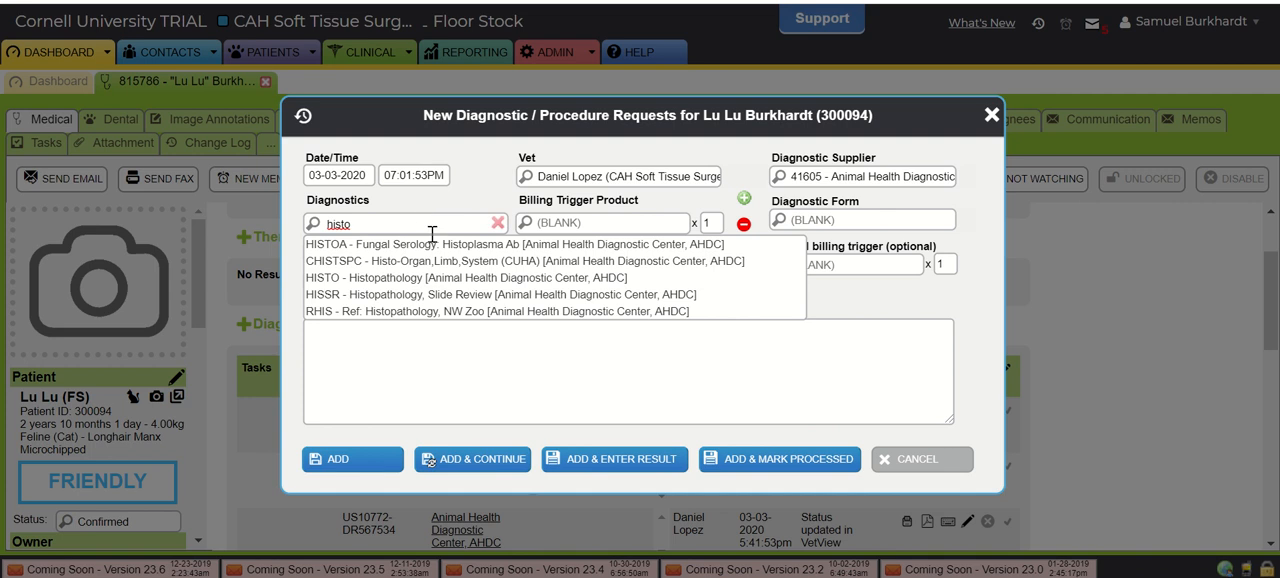
pyautogui.moveTo(418, 285)
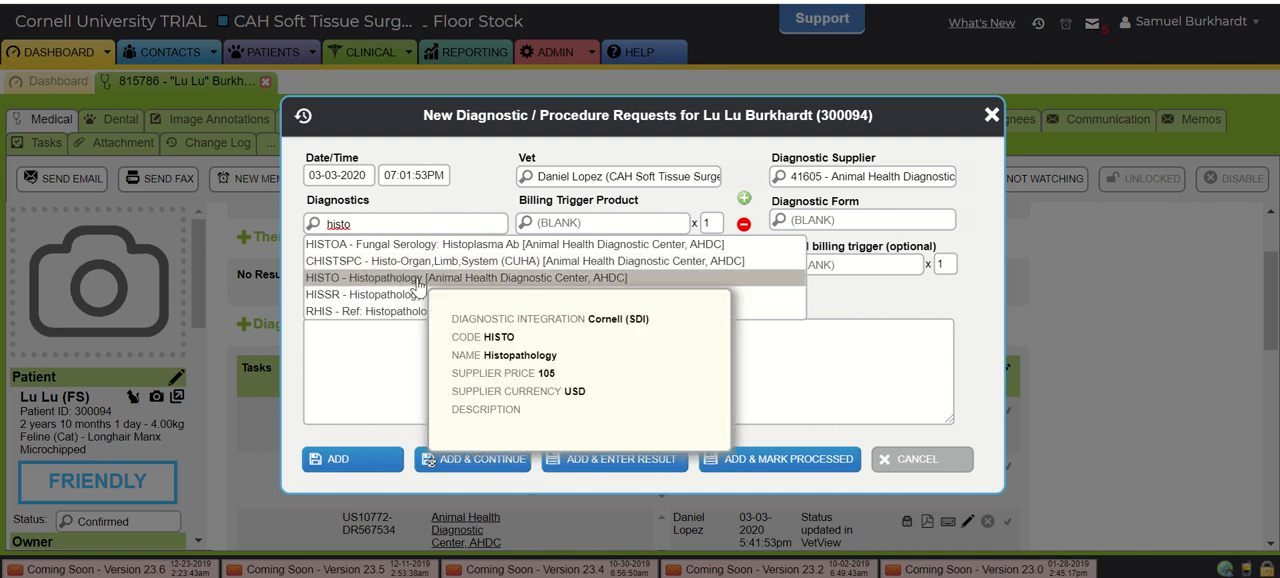
pyautogui.click(418, 285)
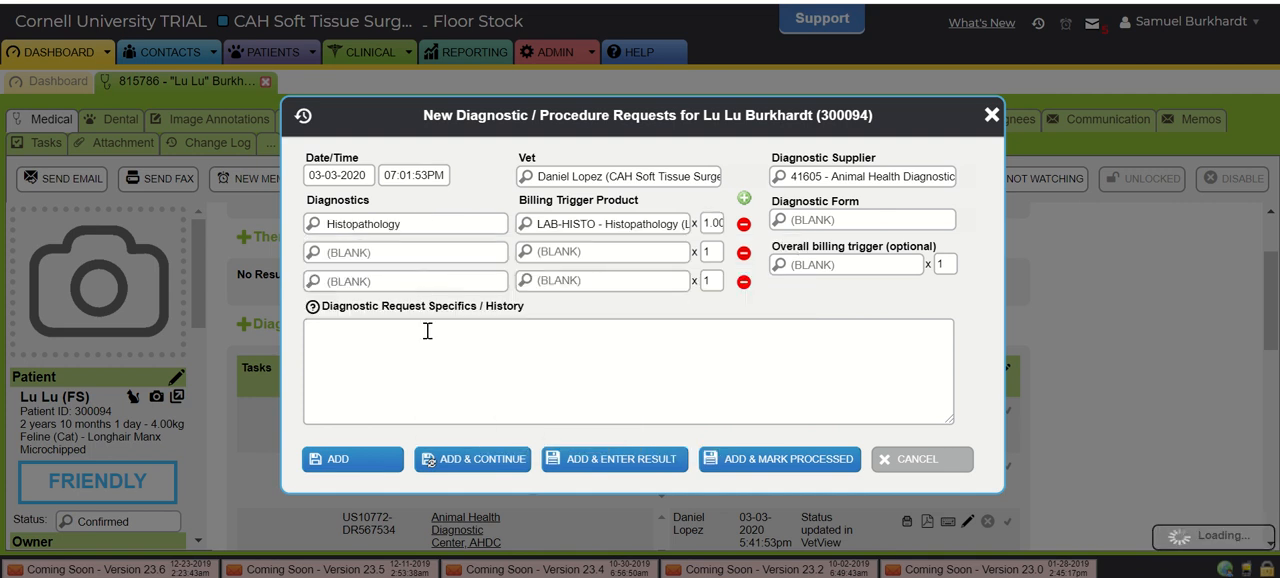
pyautogui.click(355, 468)
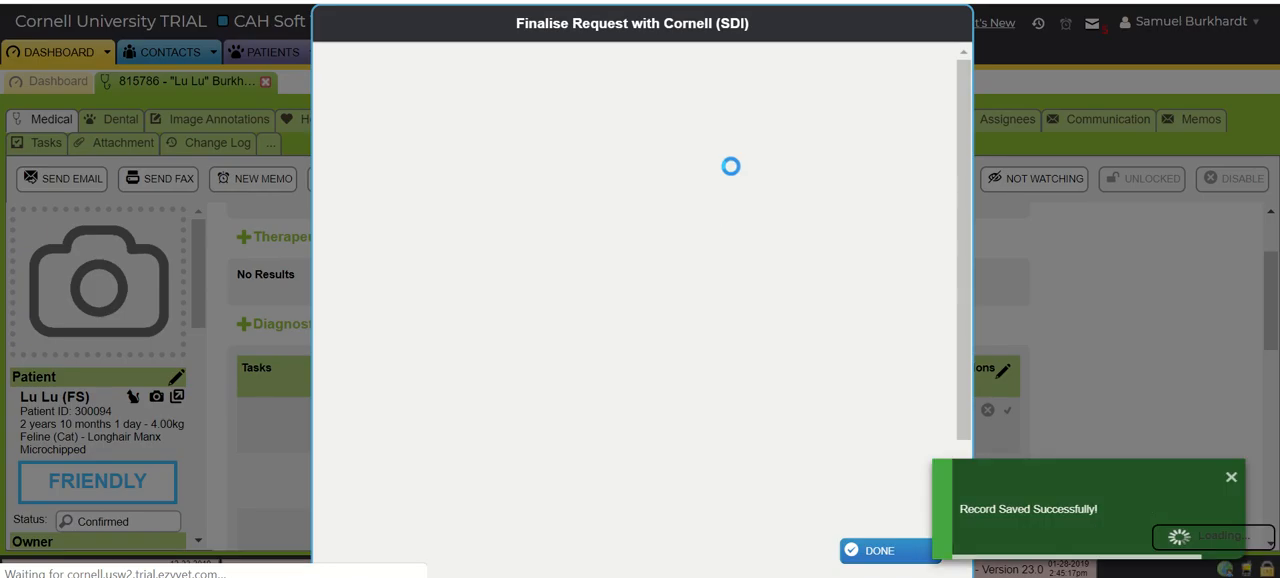
# - Review the specimen choices and submission questions in the histopathology request form, and close it without filling it in
pyautogui.scroll(-5, 614, 370)
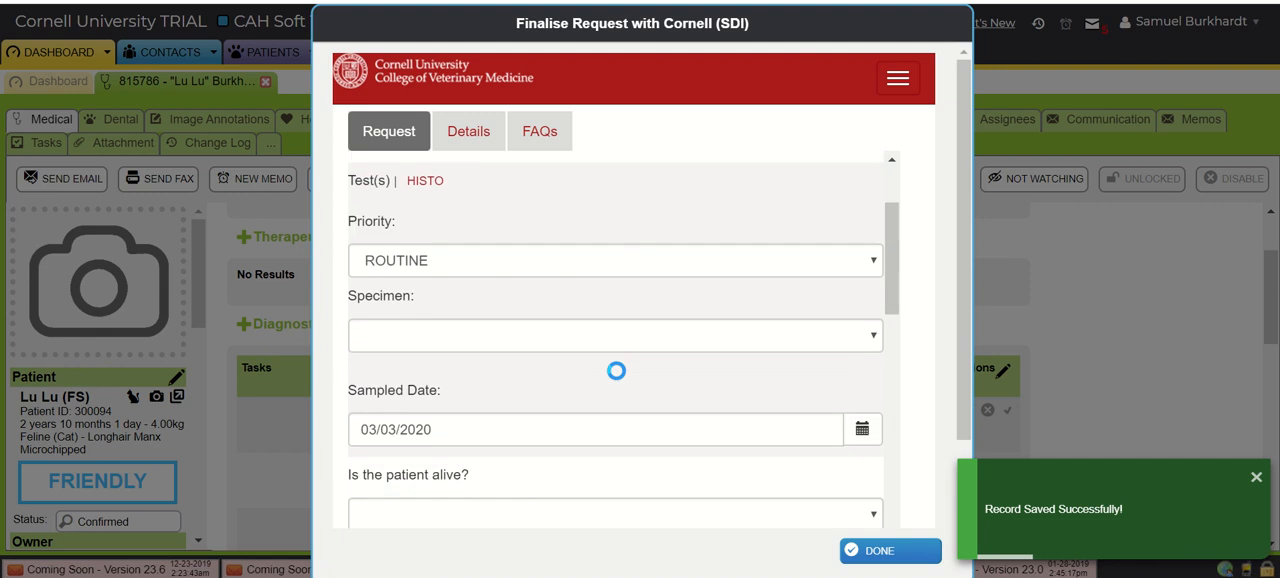
pyautogui.click(521, 292)
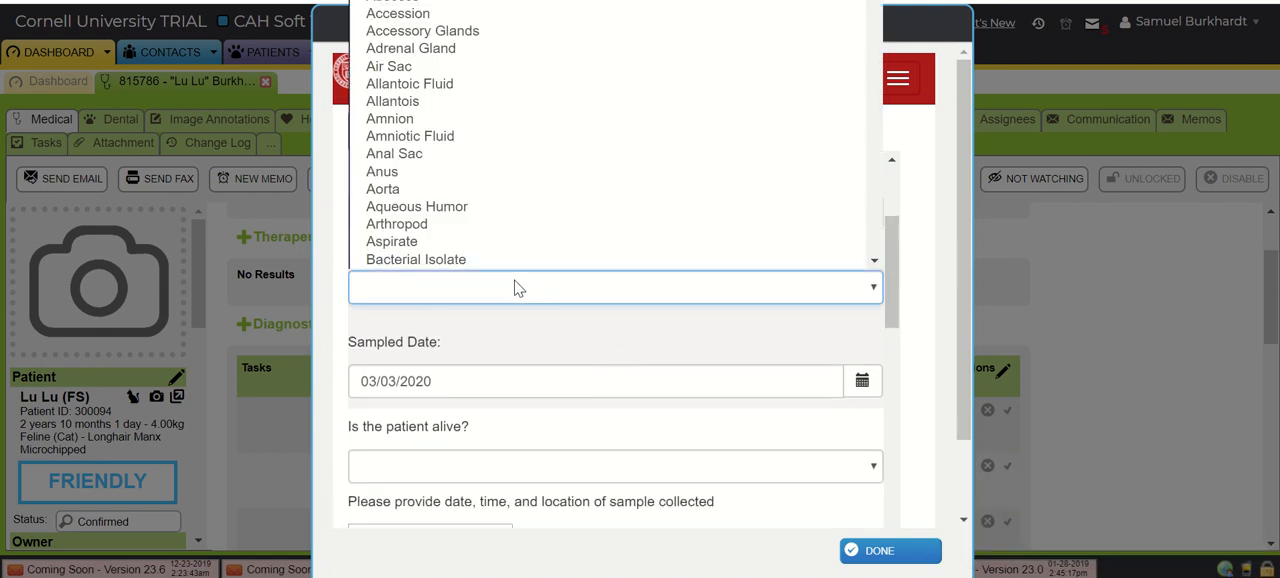
pyautogui.scroll(-2, 540, 106)
pyautogui.scroll(-8, 541, 106)
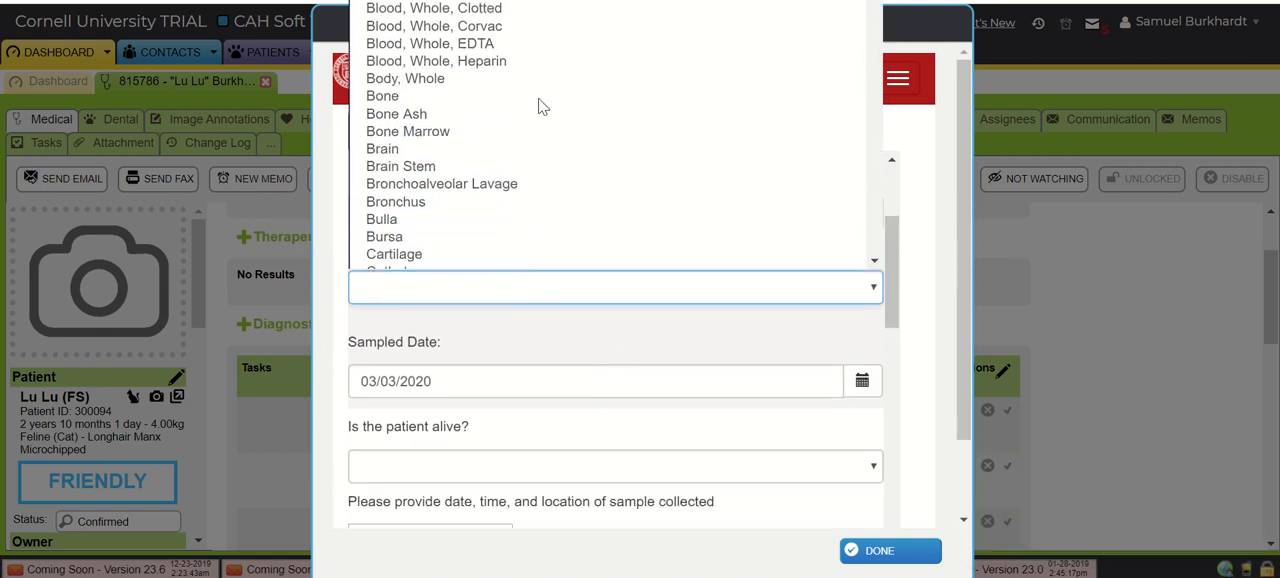
pyautogui.scroll(-10, 541, 106)
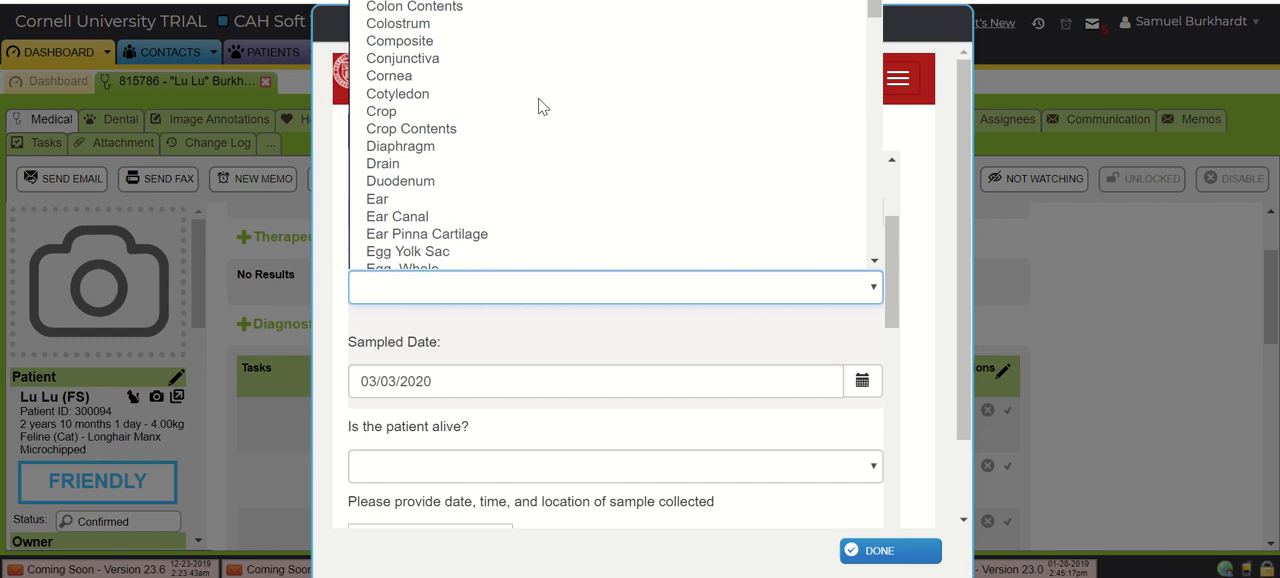
pyautogui.scroll(-10, 541, 106)
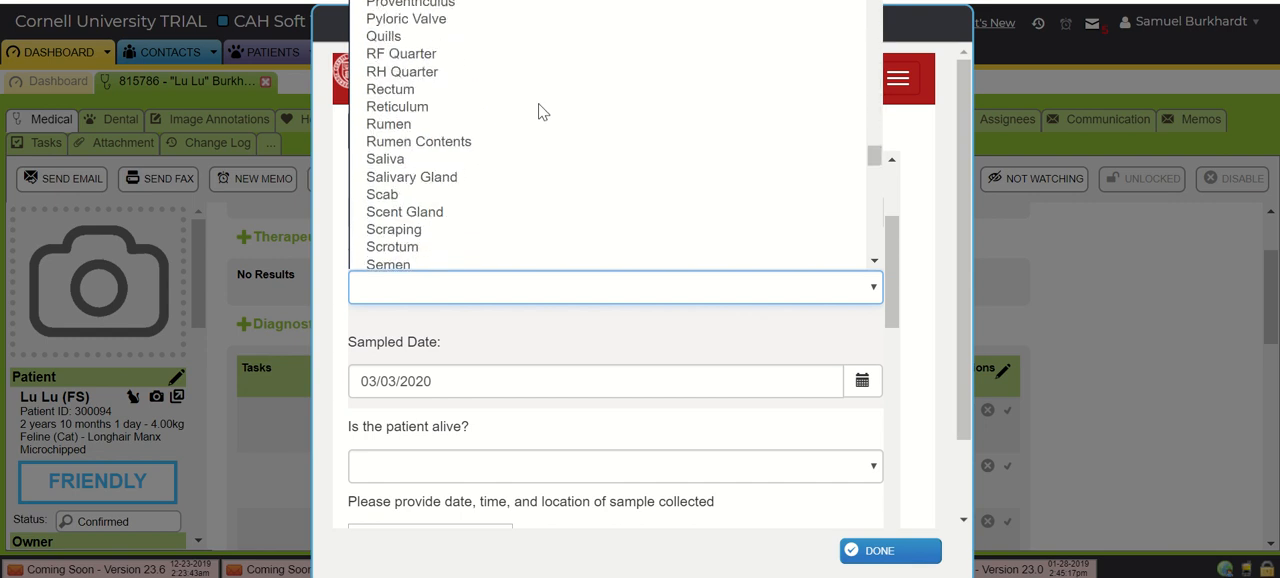
pyautogui.scroll(-1, 506, 349)
pyautogui.scroll(-6, 506, 349)
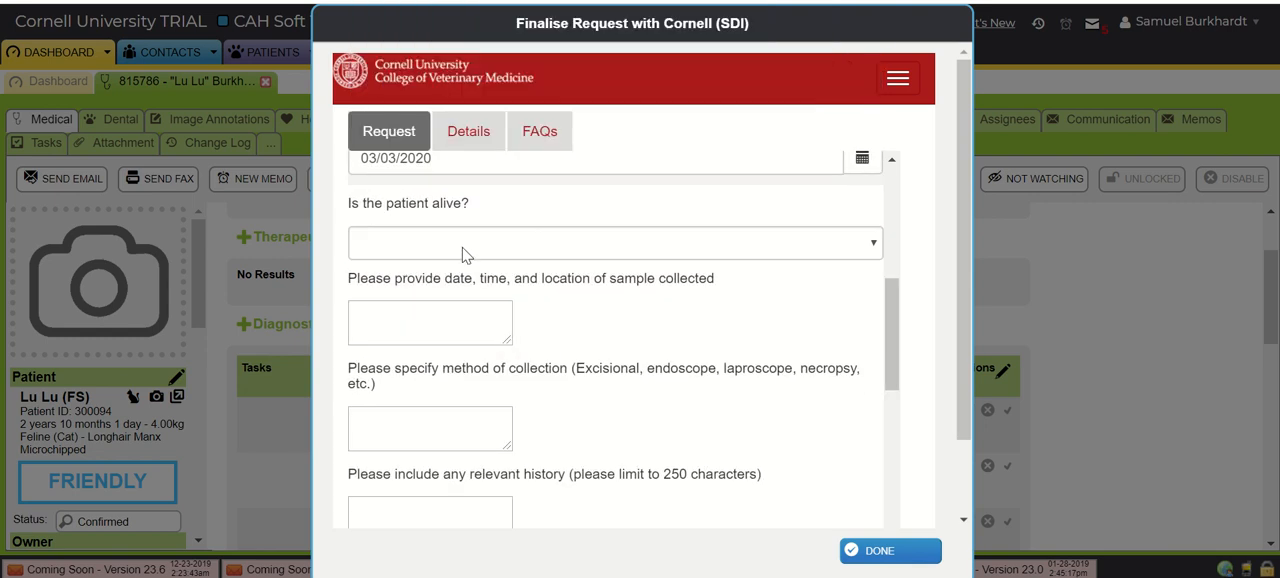
pyautogui.scroll(-8, 451, 315)
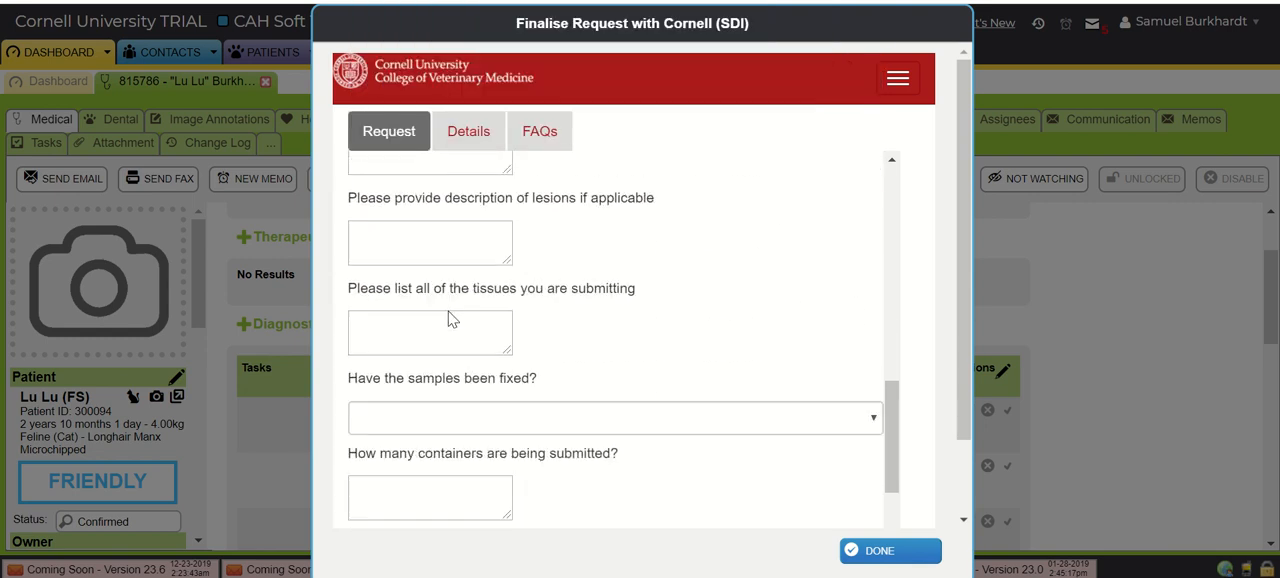
pyautogui.scroll(-1, 623, 394)
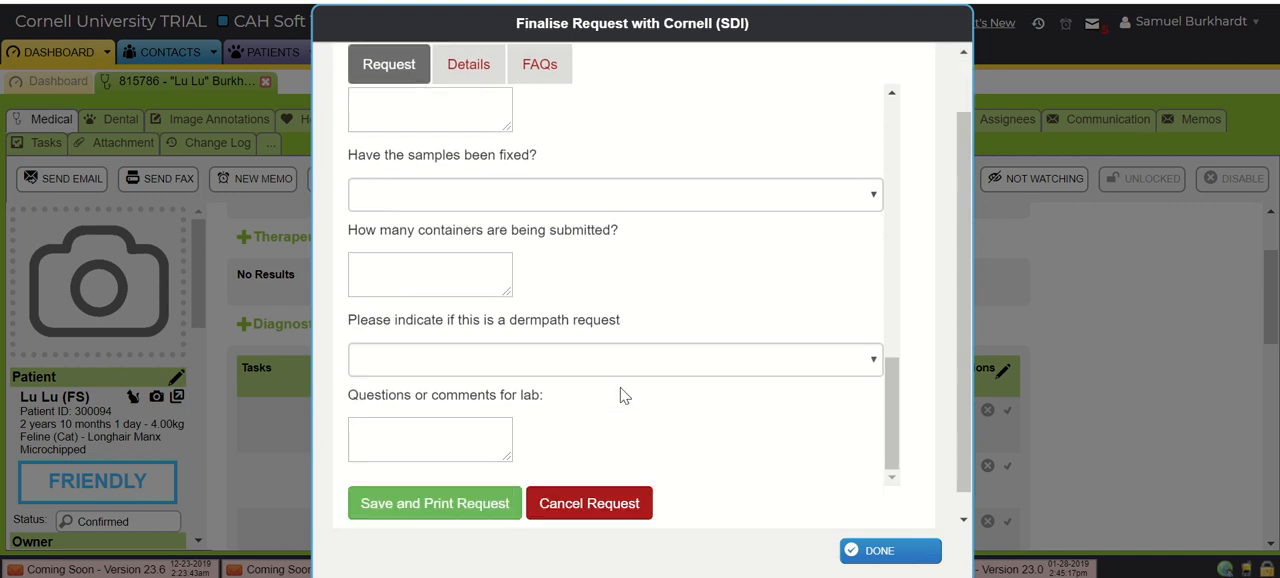
pyautogui.click(889, 552)
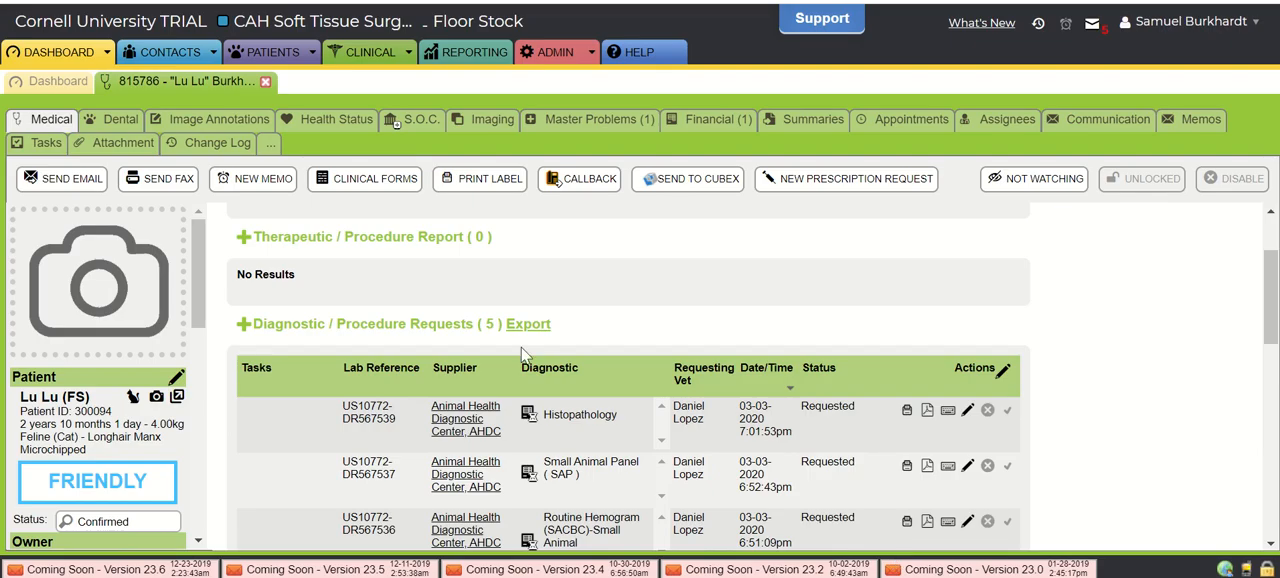
# - Add a new diagnostic request to Animal Health Diagnostic Center for Aerobic Bacterial Culture & Sensi and Anaerobic Bacterial Culture
pyautogui.click(243, 326)
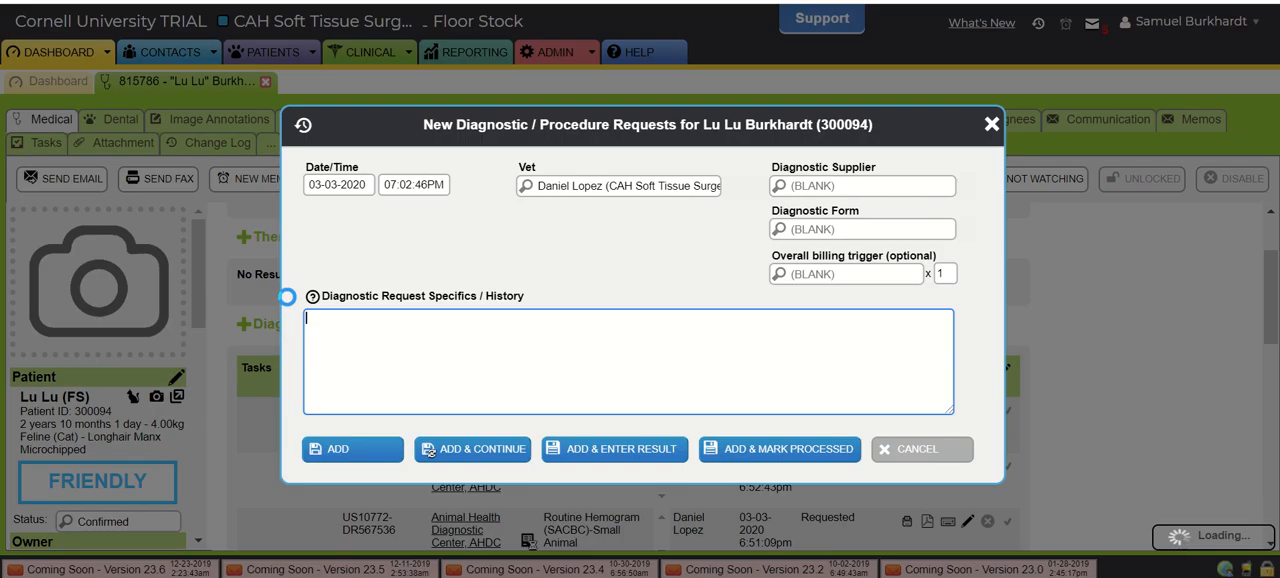
pyautogui.write('ahdc')
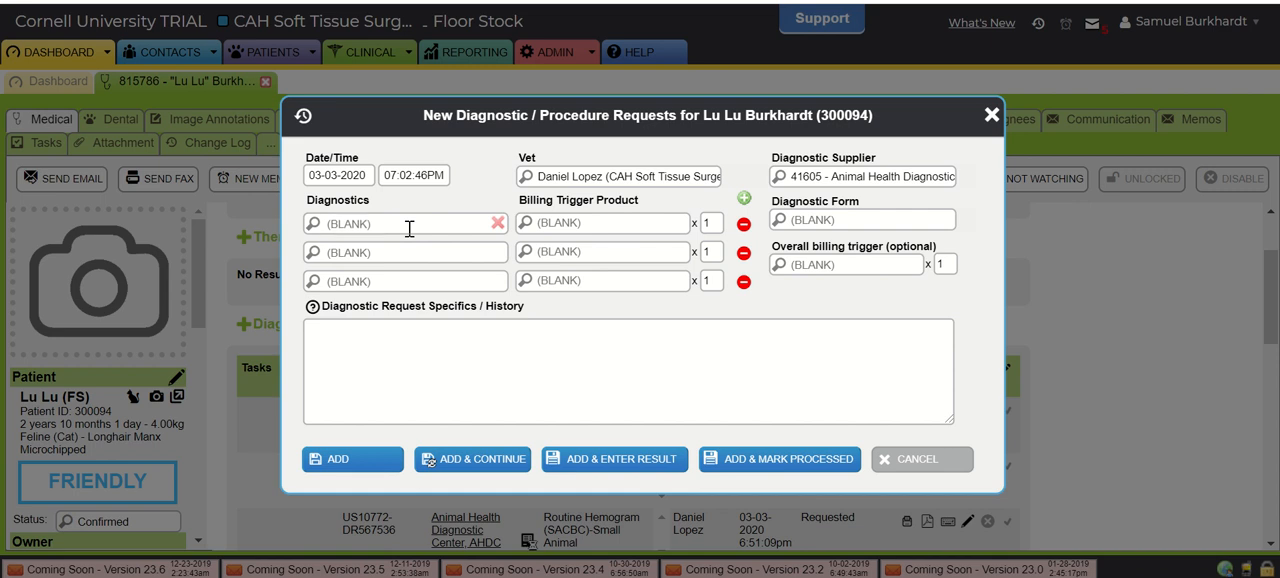
pyautogui.click(409, 228)
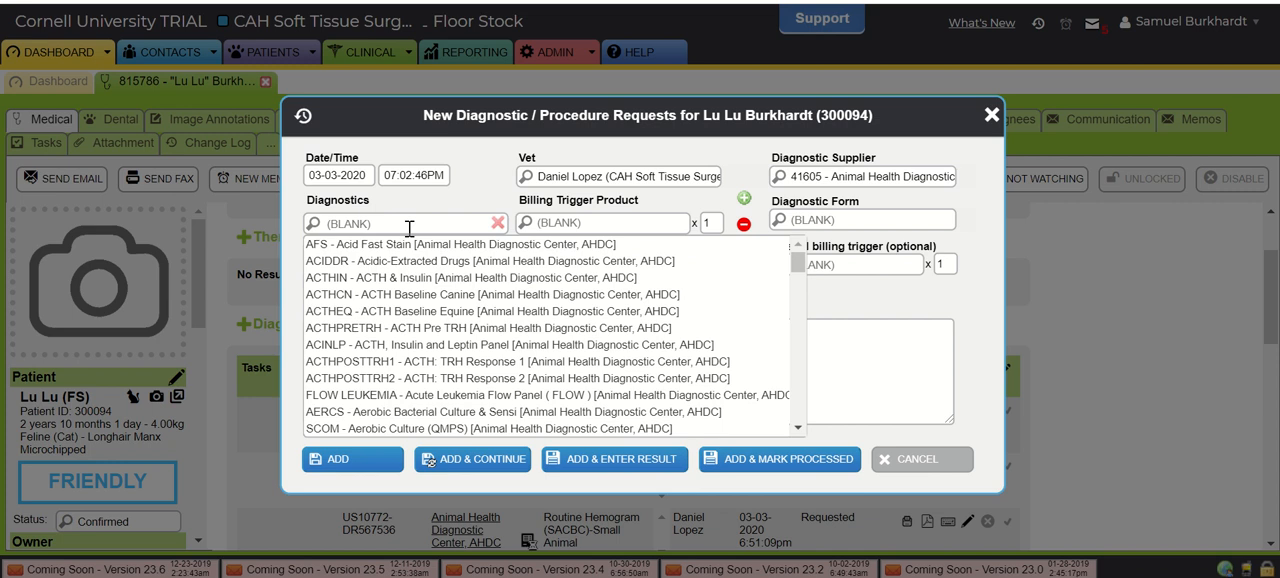
pyautogui.write('aerobic')
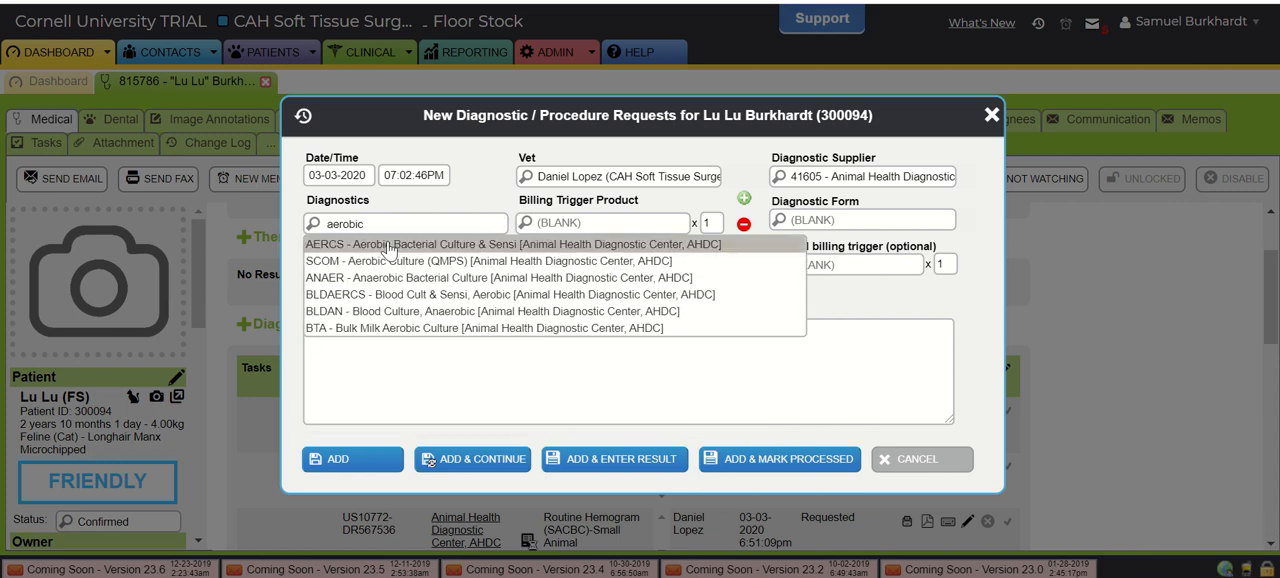
pyautogui.click(388, 246)
pyautogui.write('a')
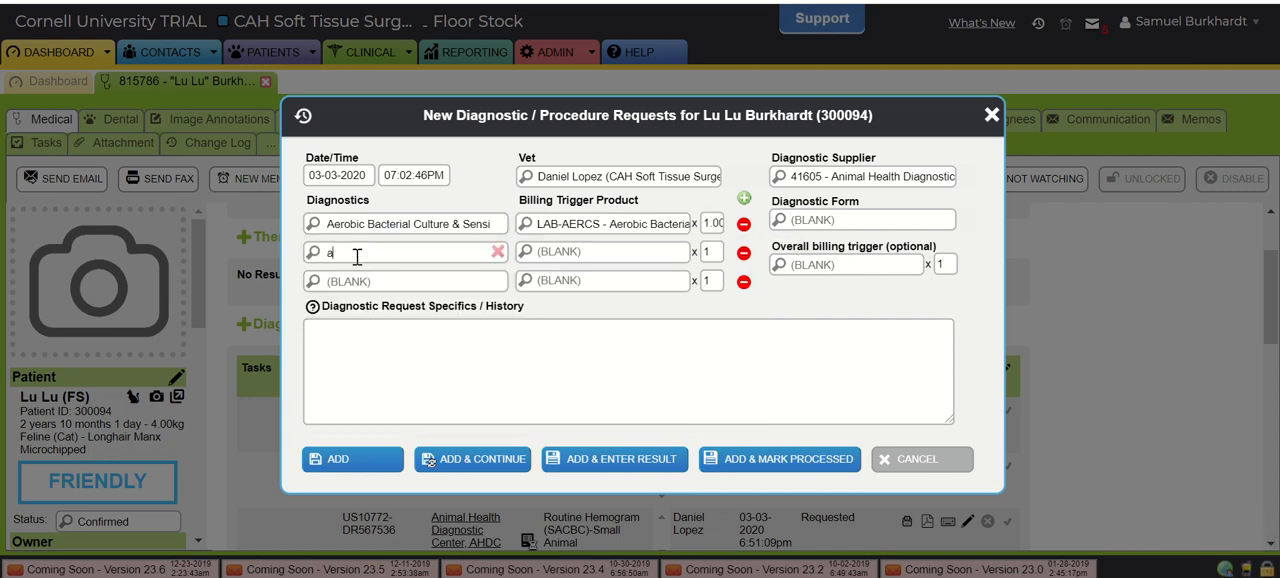
pyautogui.write('naerob')
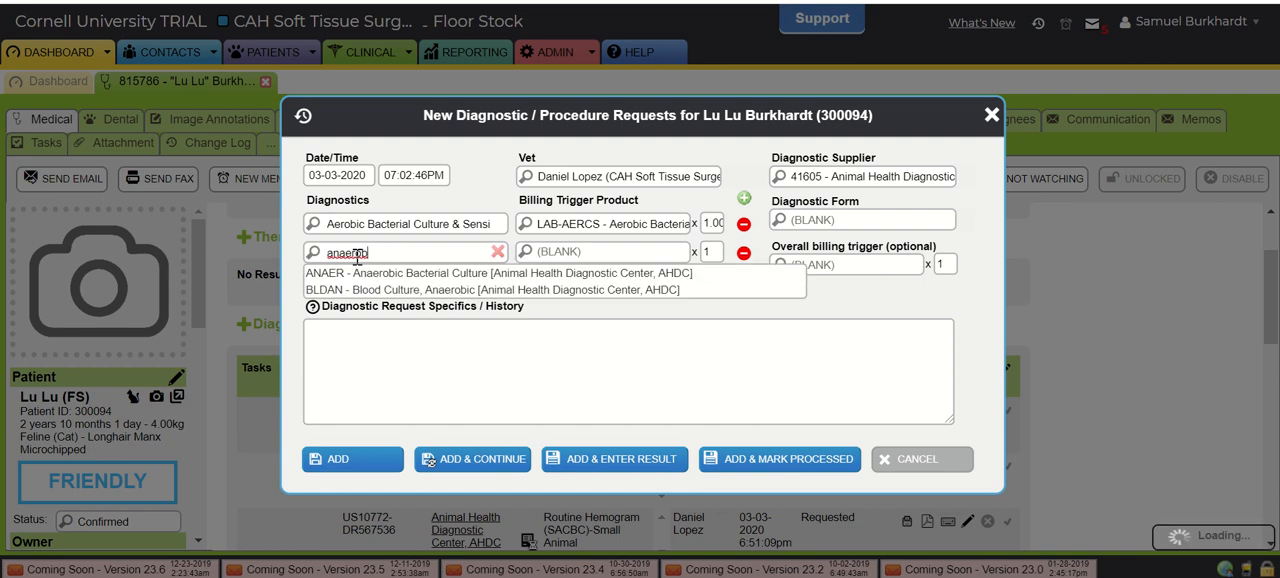
pyautogui.click(380, 272)
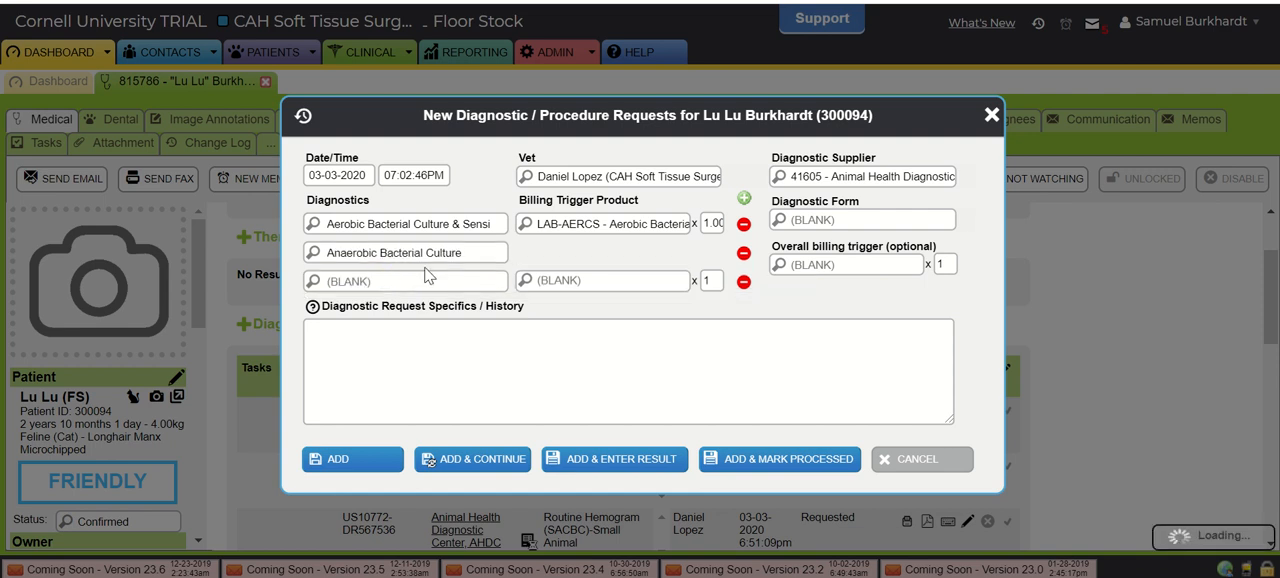
pyautogui.click(371, 458)
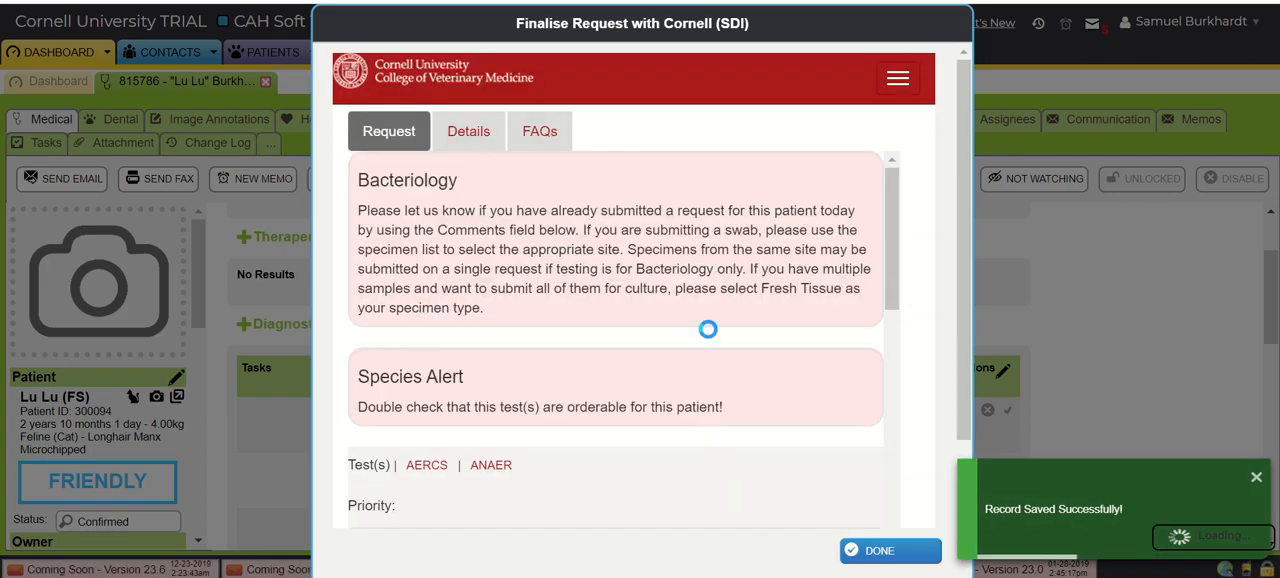
# - Select Abscess as the specimen in the culture request form, review the question on combining aerobic and anaerobic cultures, and close the form
pyautogui.scroll(-4, 712, 310)
pyautogui.scroll(-1, 575, 244)
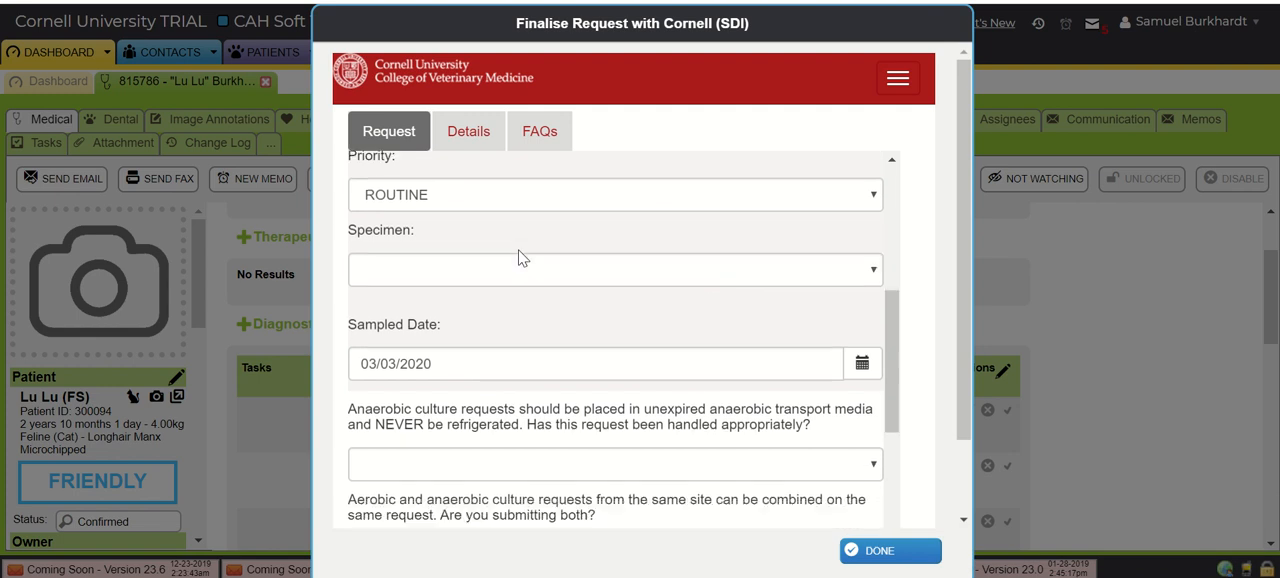
pyautogui.click(463, 246)
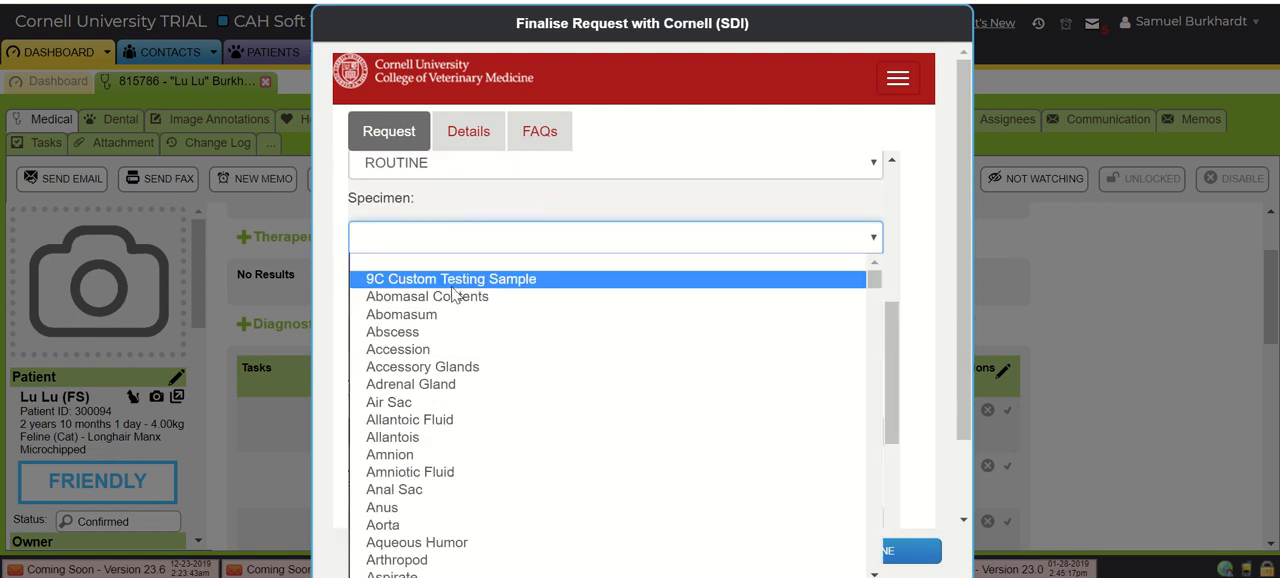
pyautogui.click(437, 331)
pyautogui.scroll(-3, 590, 290)
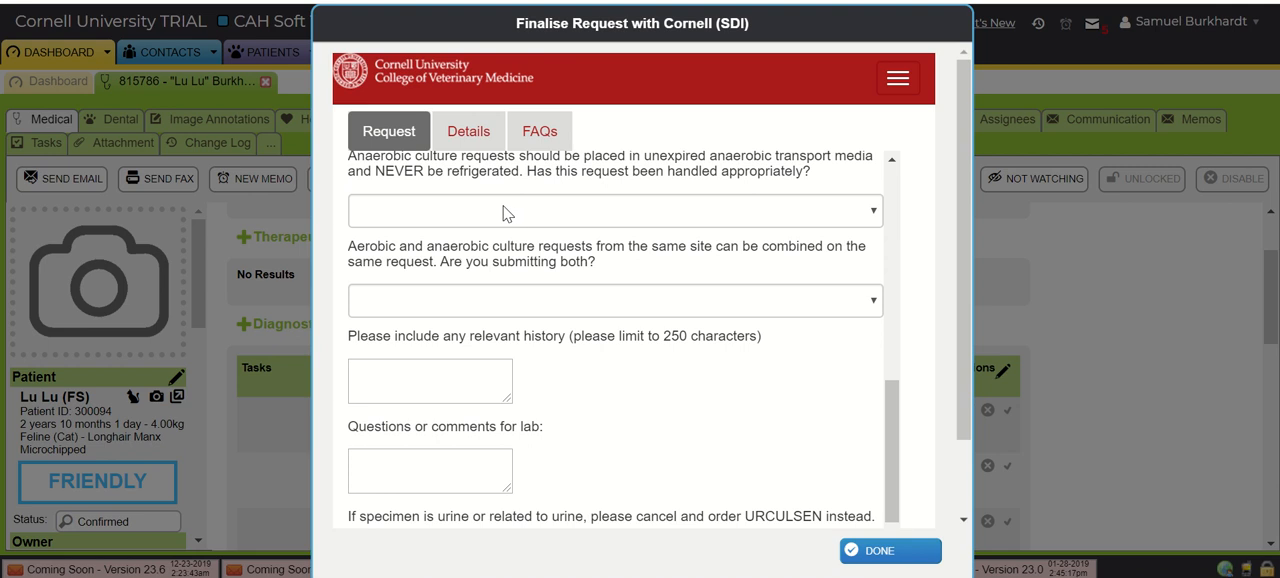
pyautogui.scroll(-1, 470, 232)
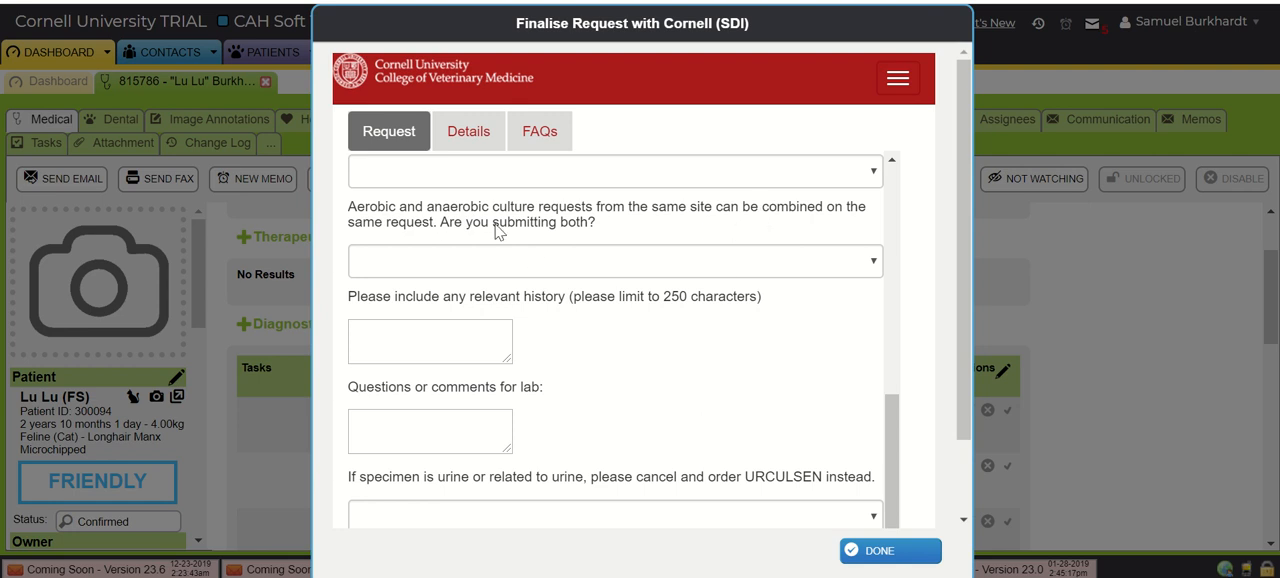
pyautogui.moveTo(349, 209); pyautogui.dragTo(598, 224)
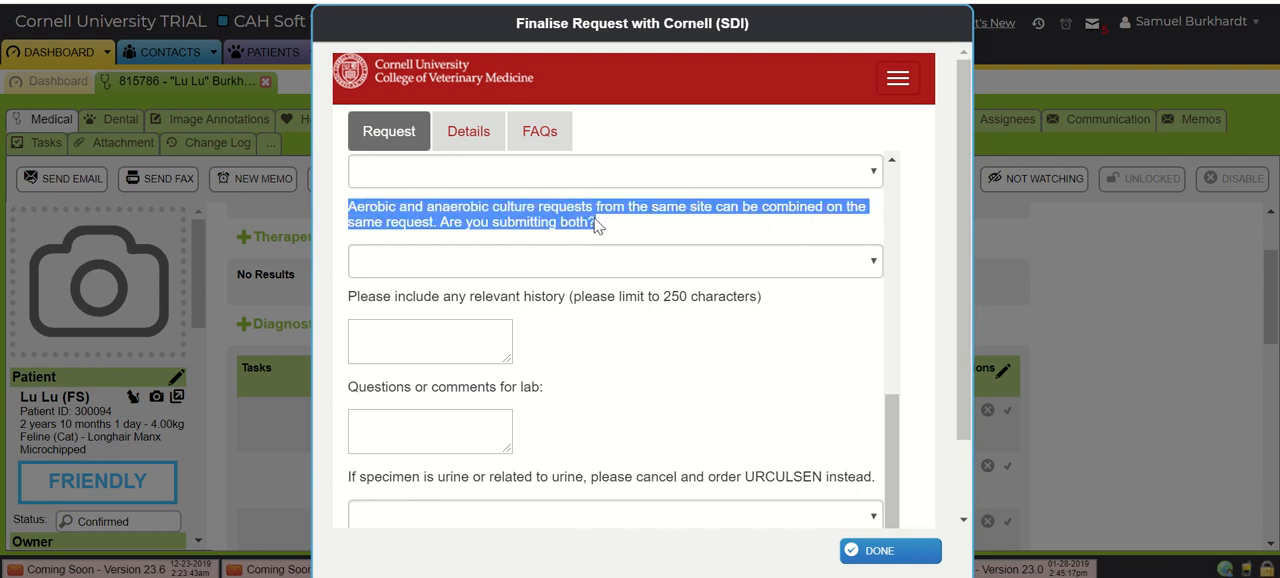
pyautogui.click(887, 560)
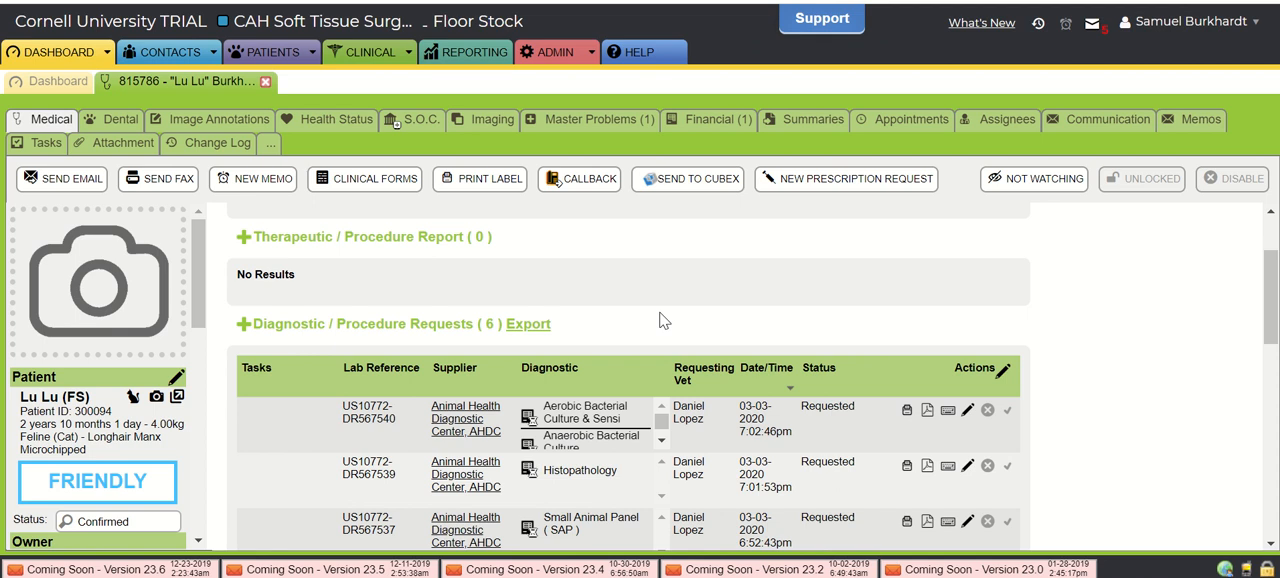
# - Start a new therapeutic / procedure report, search its templates for "enter" and clear the search
pyautogui.scroll(-1, 660, 320)
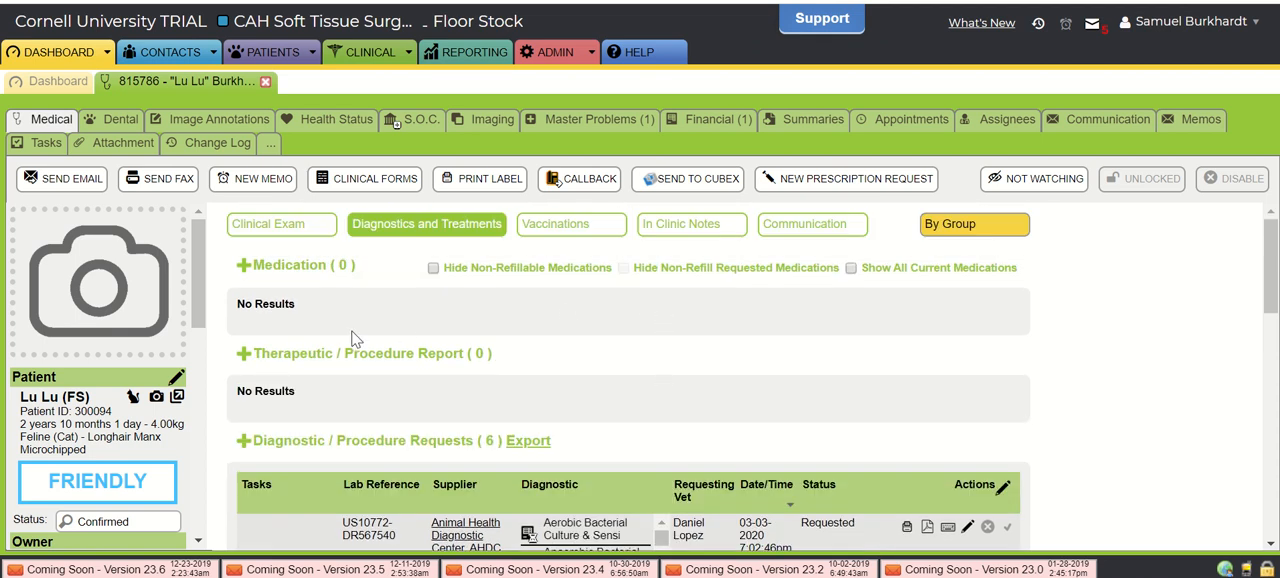
pyautogui.click(241, 357)
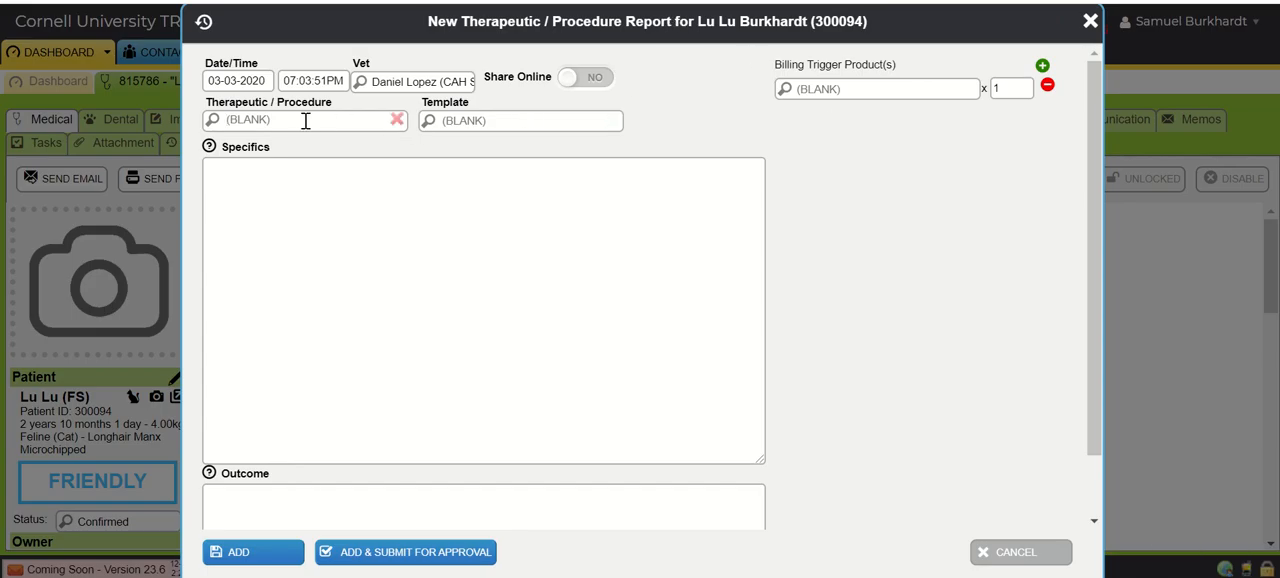
pyautogui.click(510, 122)
pyautogui.write('enter')
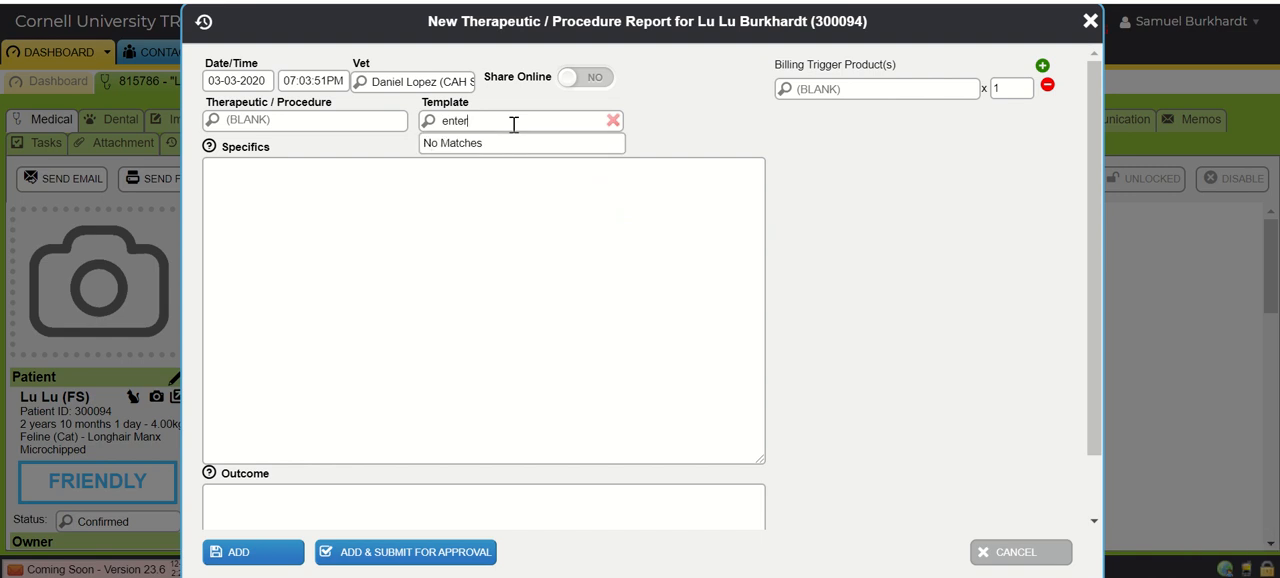
pyautogui.press('BackSpace')
pyautogui.press('BackSpace')
pyautogui.press('BackSpace')
pyautogui.press('BackSpace')
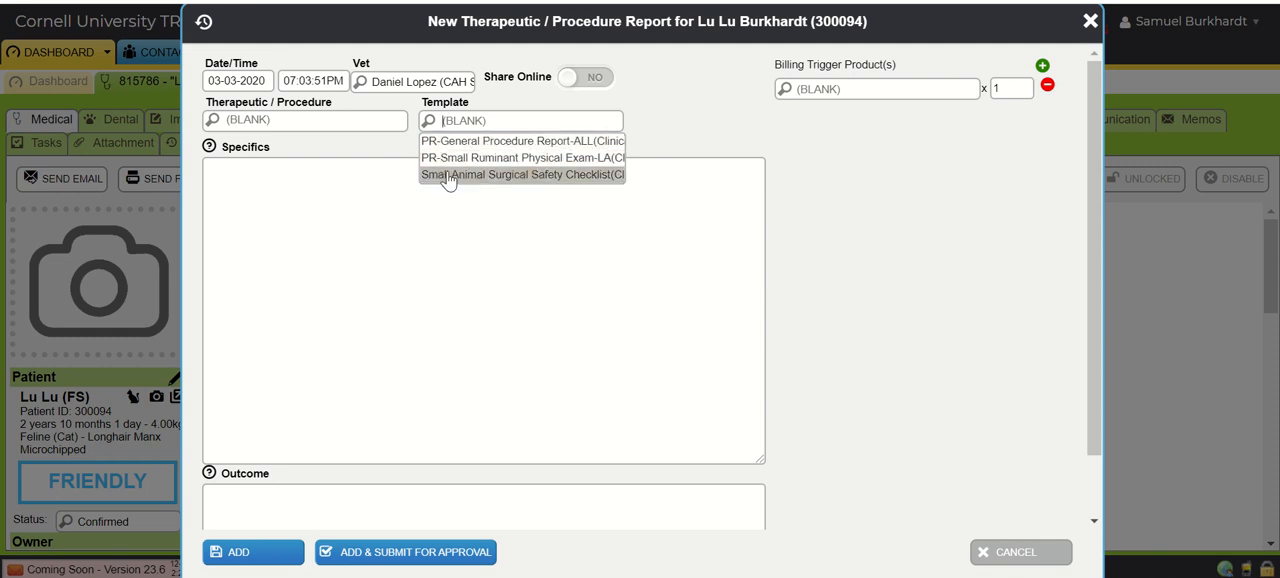
# - Load the PR-General Procedure Report-ALL template to view its specifics, and discard the report without adding it
pyautogui.click(447, 143)
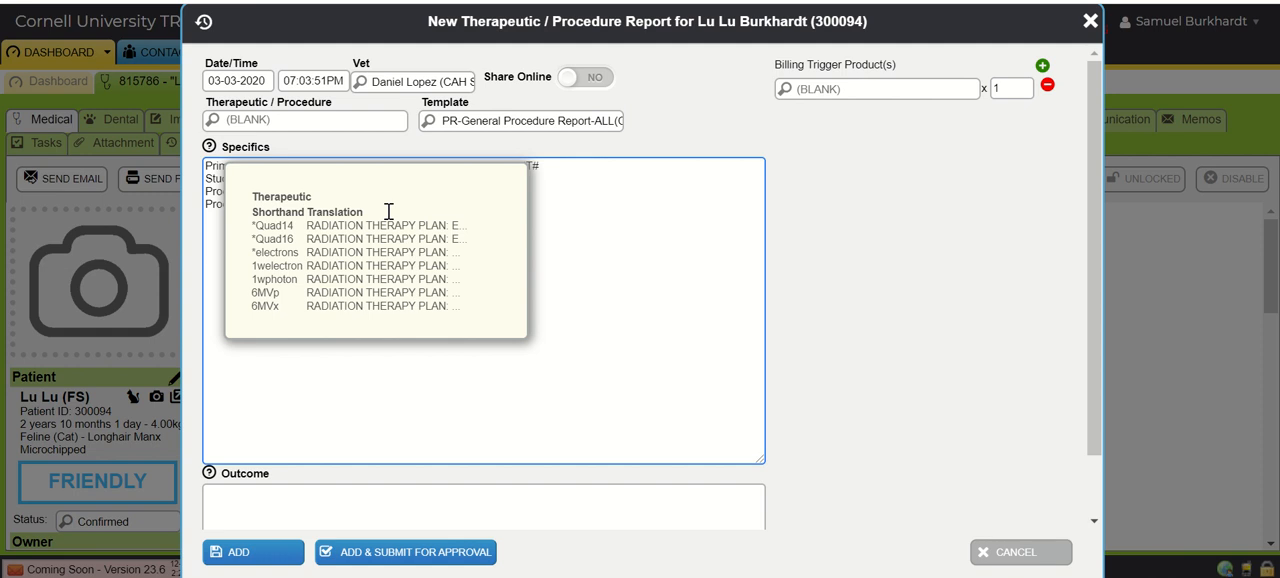
pyautogui.click(596, 283)
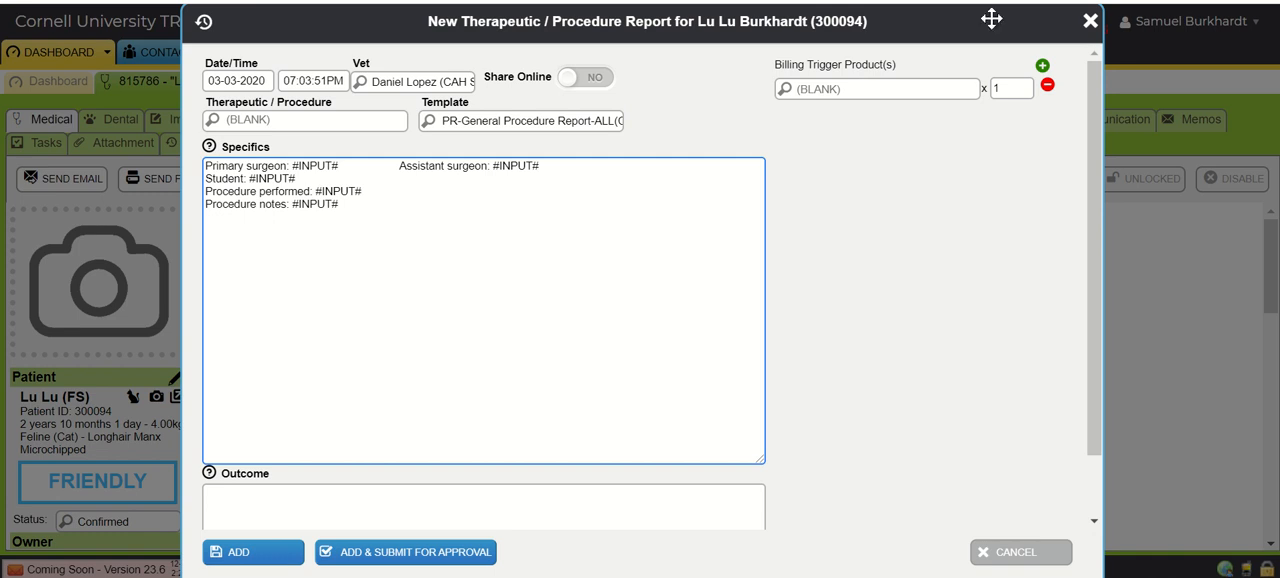
pyautogui.click(1089, 24)
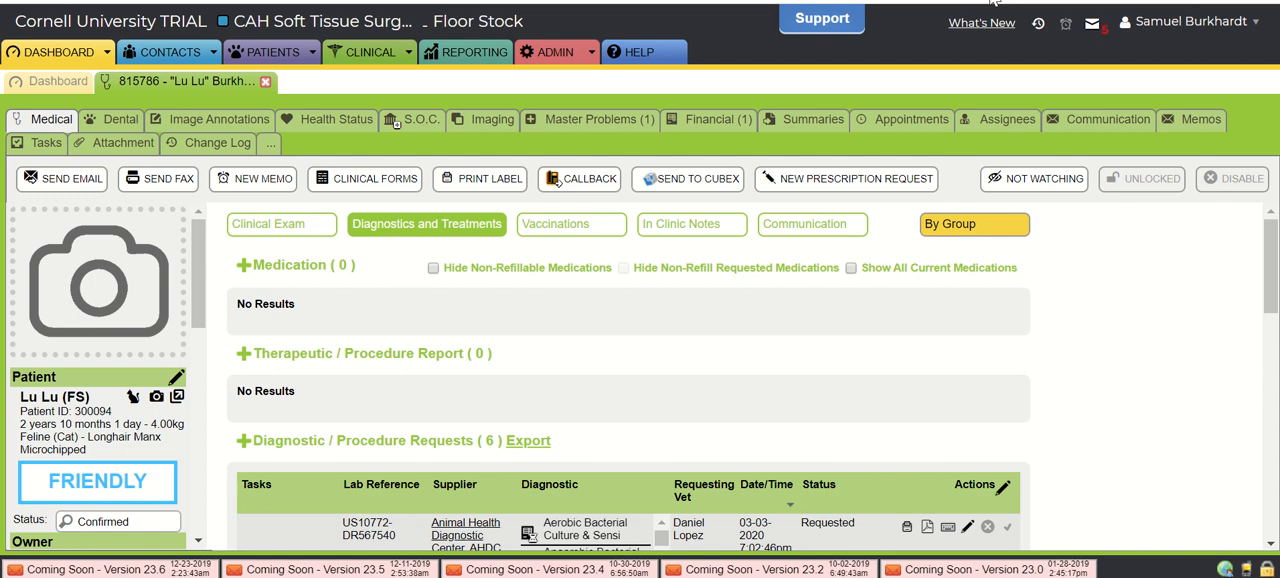
# - Switch to Cornell's Case Search site, log in with the saved NetID credentials, and search the cases for "enterotomy"
pyautogui.click(990, 0)
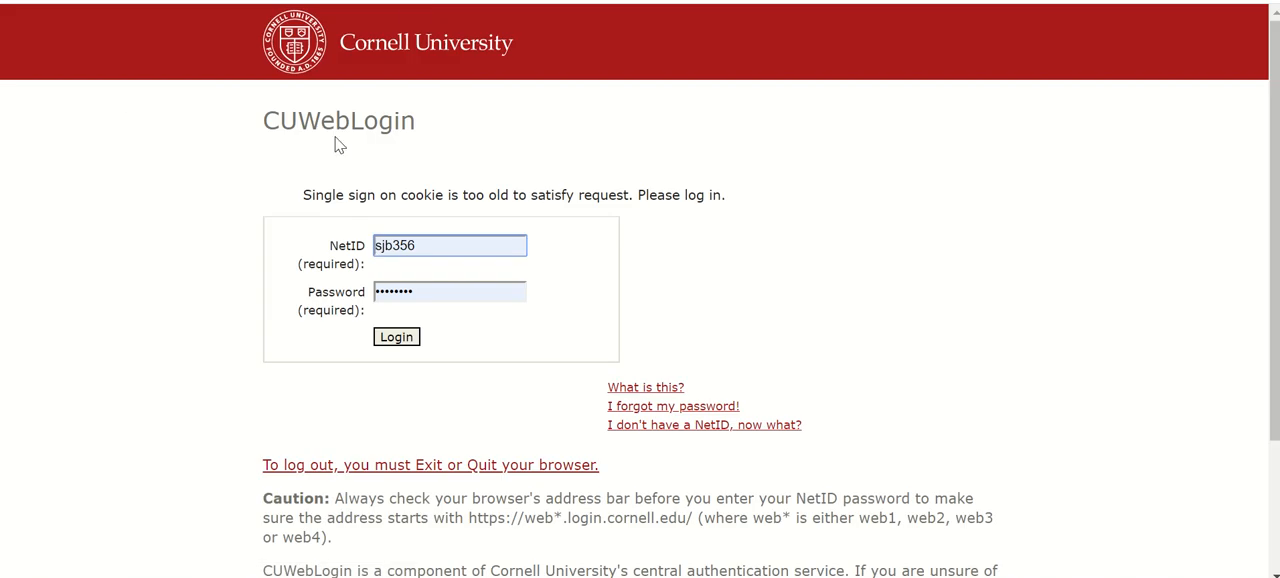
pyautogui.click(396, 340)
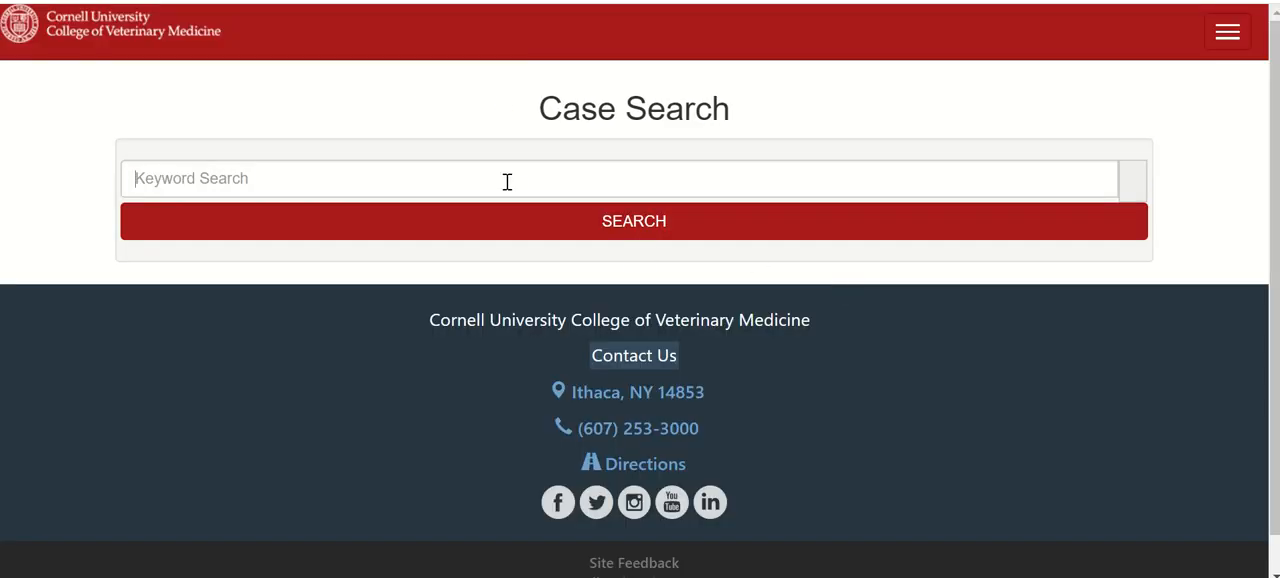
pyautogui.click(507, 181)
pyautogui.write('enterotomy')
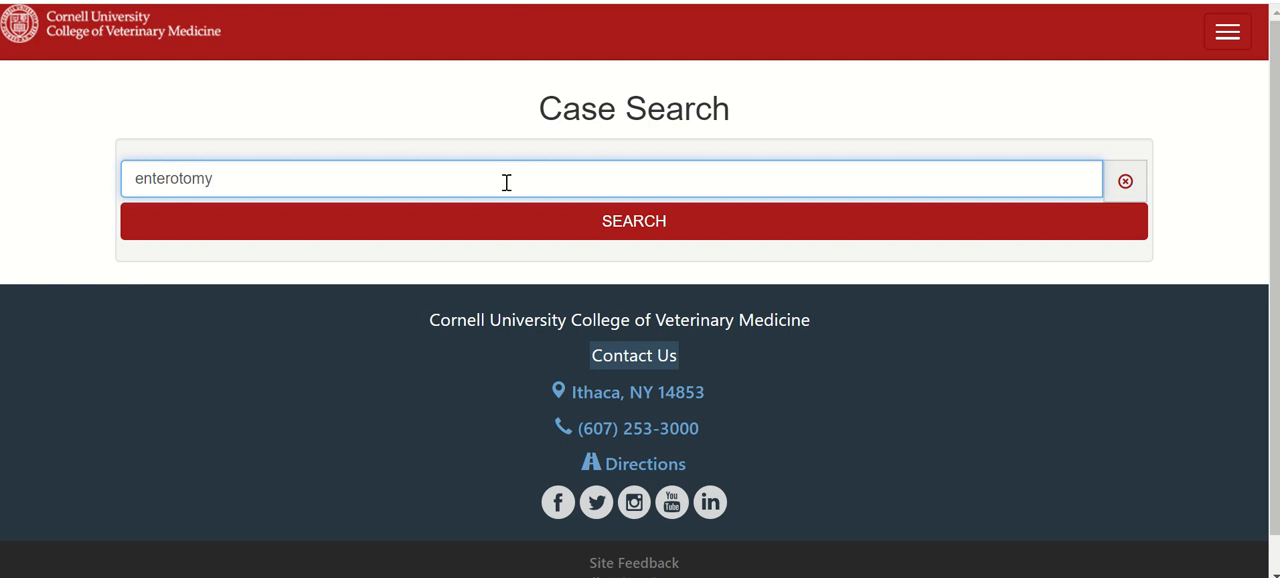
pyautogui.click(471, 223)
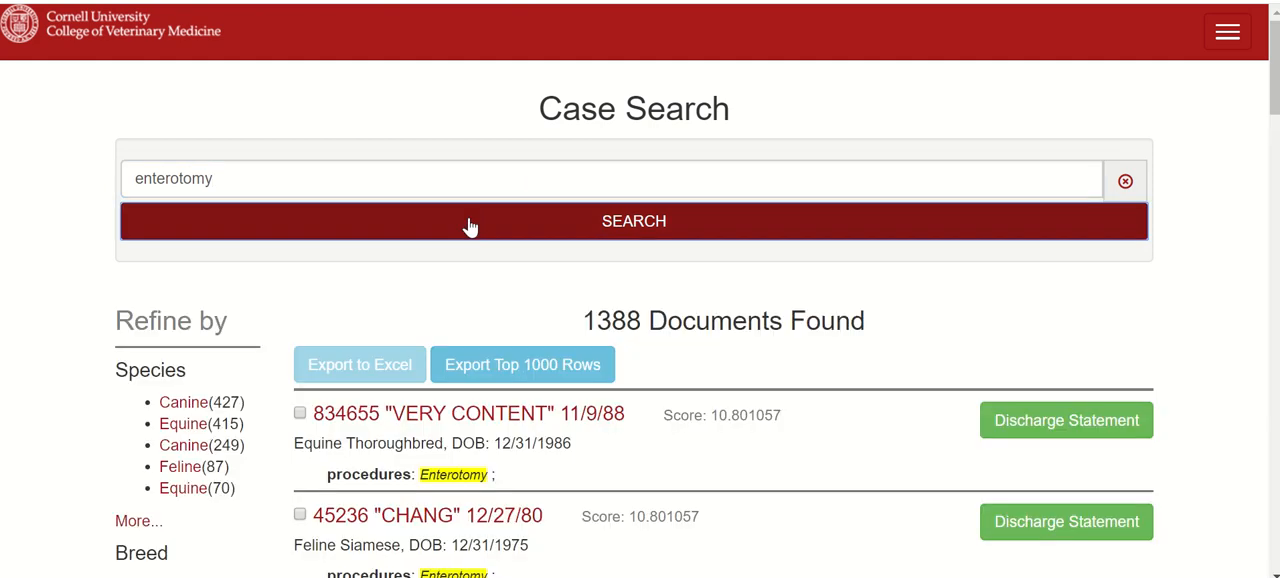
pyautogui.scroll(-2, 591, 320)
pyautogui.scroll(-4, 593, 328)
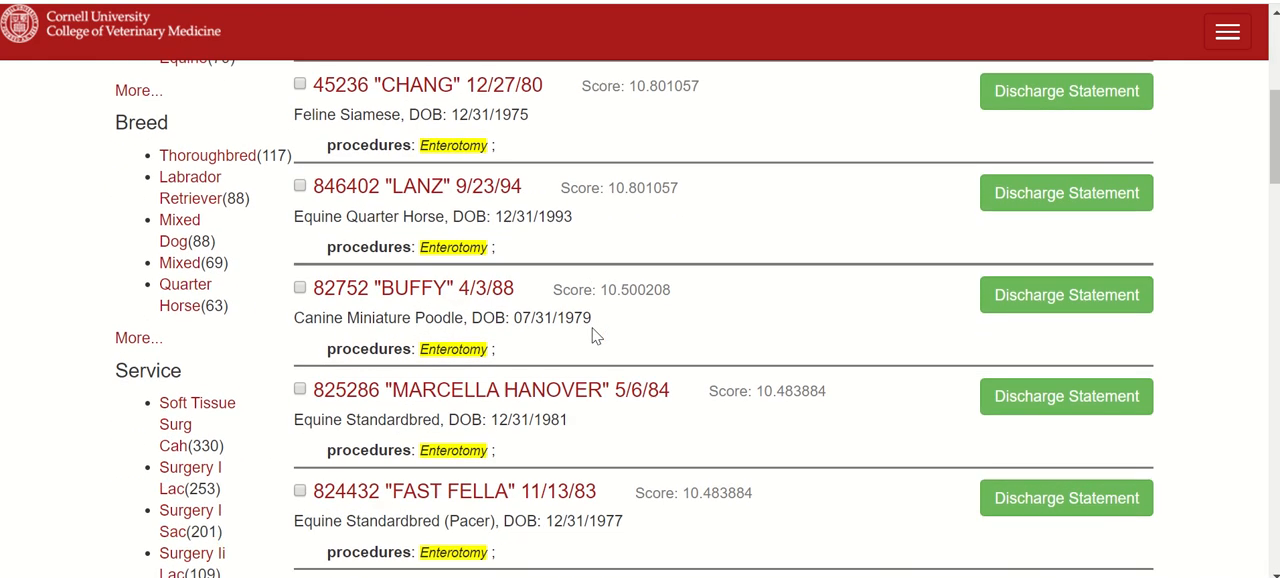
# - Narrow the case search to "enterotomy 18" to find enterotomy cases from 2018
pyautogui.scroll(5, 641, 162)
pyautogui.click(539, 176)
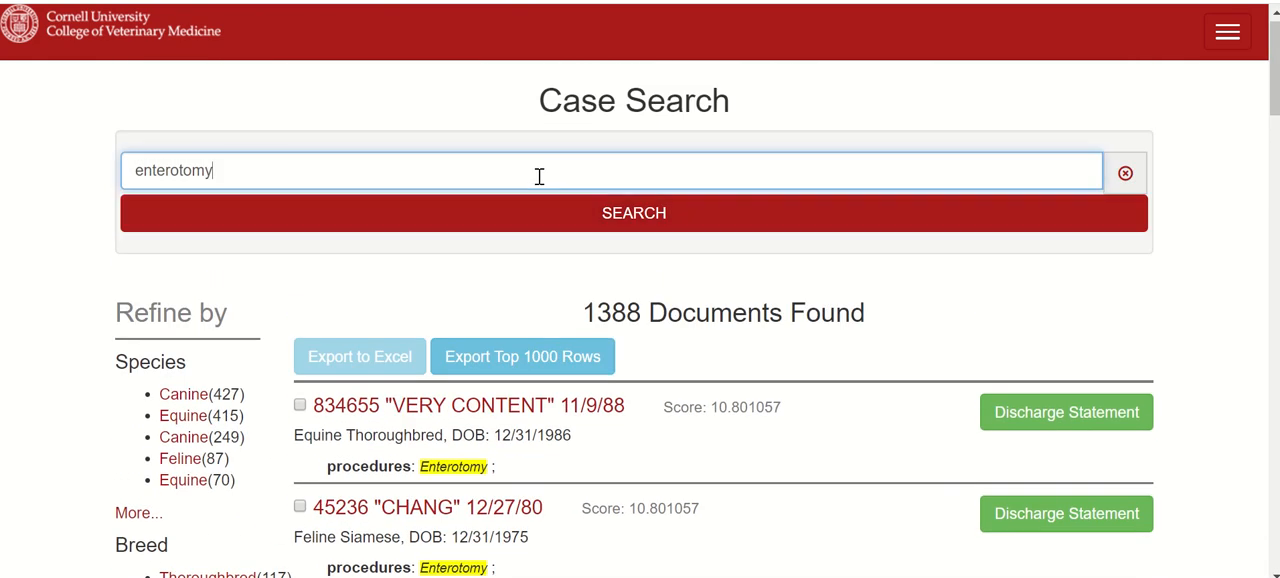
pyautogui.write('18')
pyautogui.press('Return')
pyautogui.scroll(-2, 714, 352)
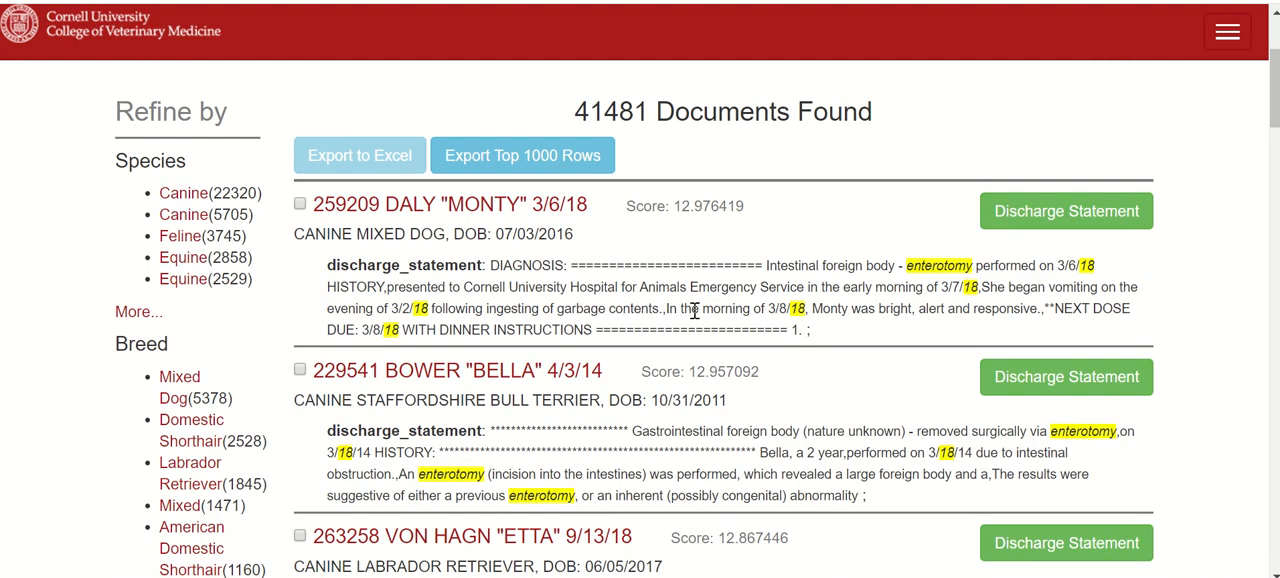
# - Check the case summaries of the 3/6/18 mixed dog and the 9/13/18 Labrador Retriever for a surgery report, returning to the results each time
pyautogui.click(445, 205)
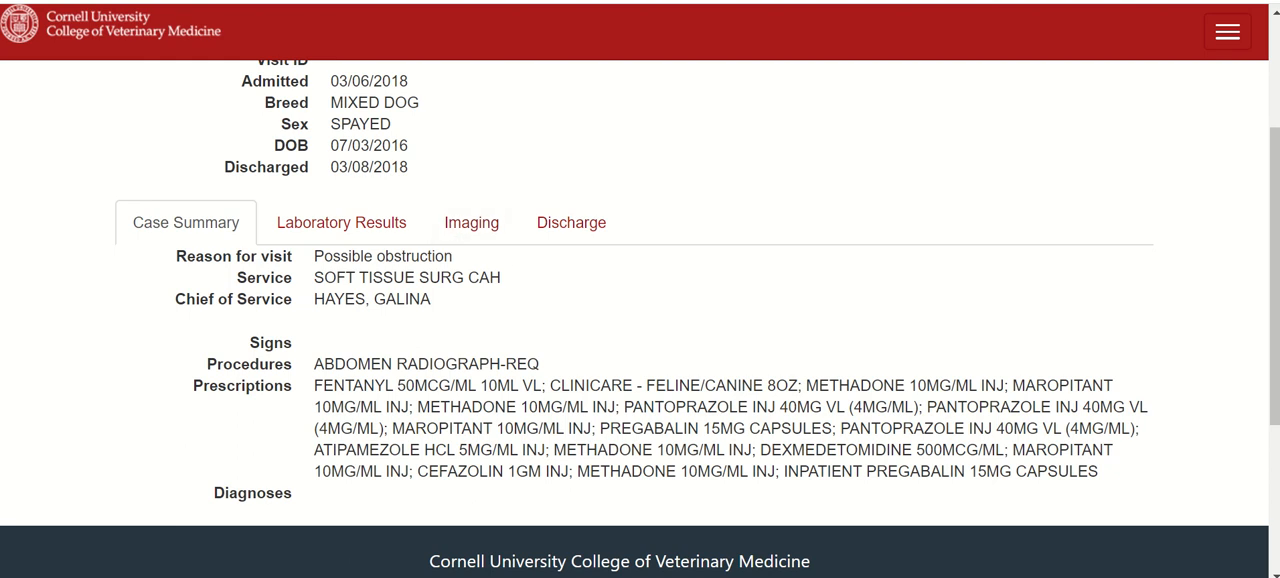
pyautogui.hotkey('alt', 'Left')
pyautogui.scroll(-3, 600, 360)
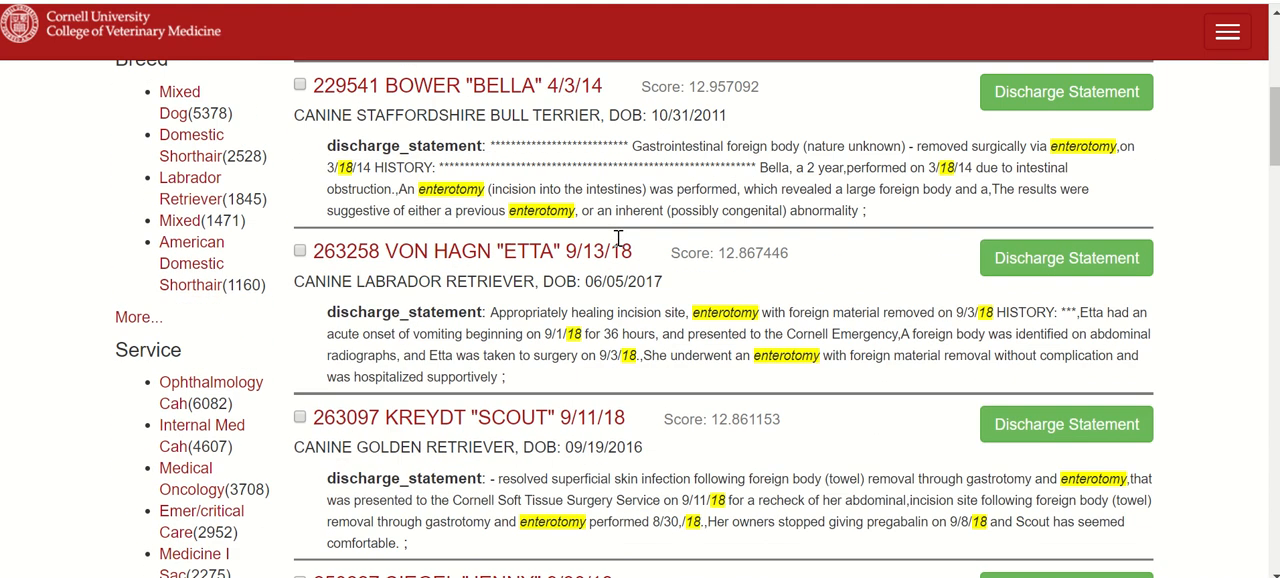
pyautogui.click(532, 226)
pyautogui.scroll(3, 520, 240)
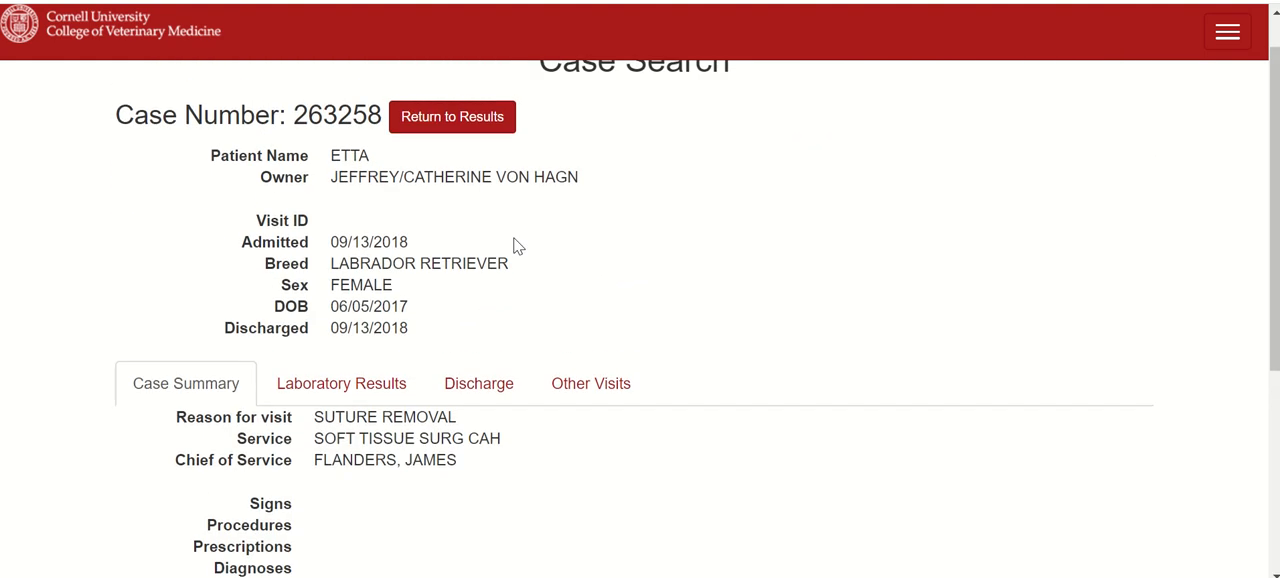
pyautogui.scroll(-2, 432, 302)
pyautogui.scroll(-2, 432, 302)
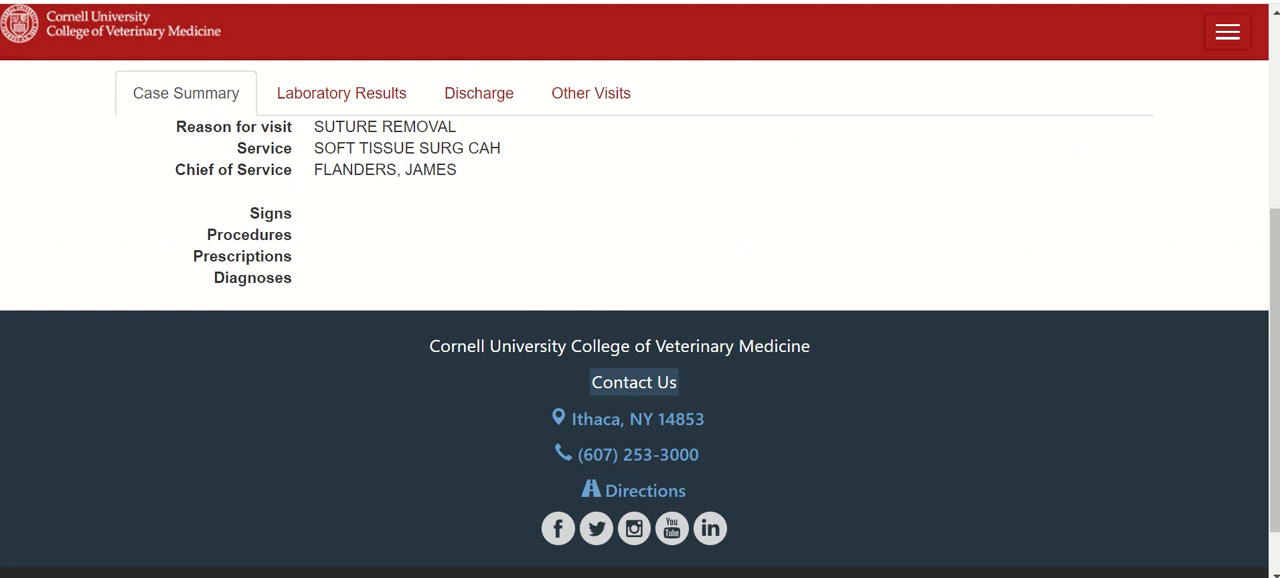
pyautogui.hotkey('alt', 'Left')
# - Open the 9/30/18 Yorkshire Terrier case and read its surgery report on the enterotomy
pyautogui.scroll(-4, 532, 316)
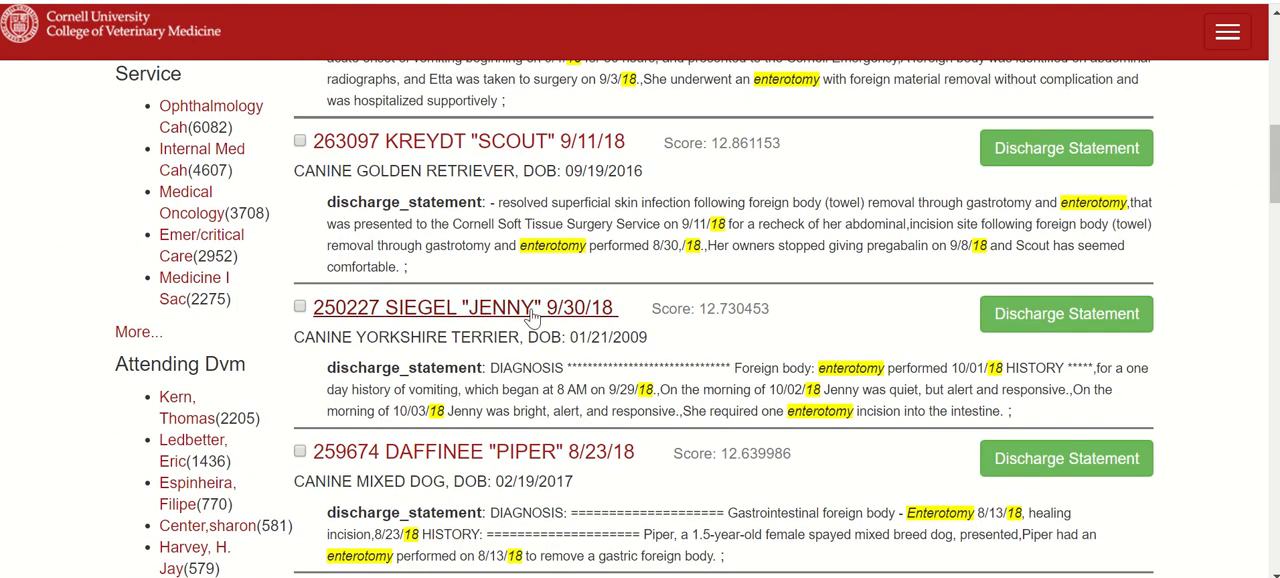
pyautogui.click(531, 316)
pyautogui.scroll(5, 571, 234)
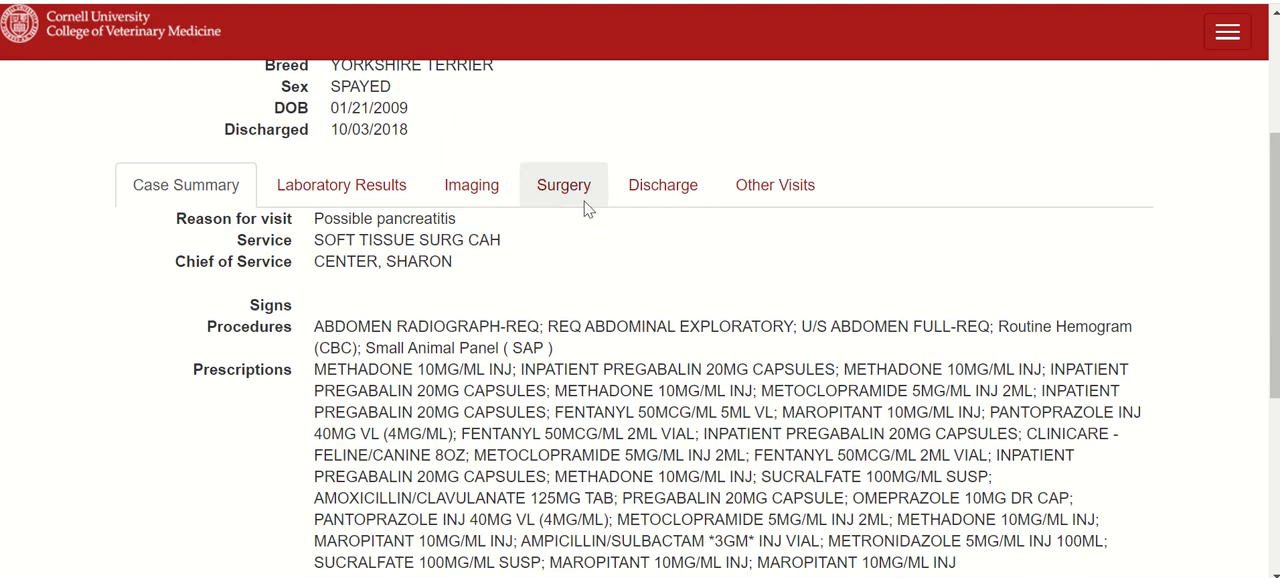
pyautogui.click(587, 207)
pyautogui.scroll(-2, 566, 370)
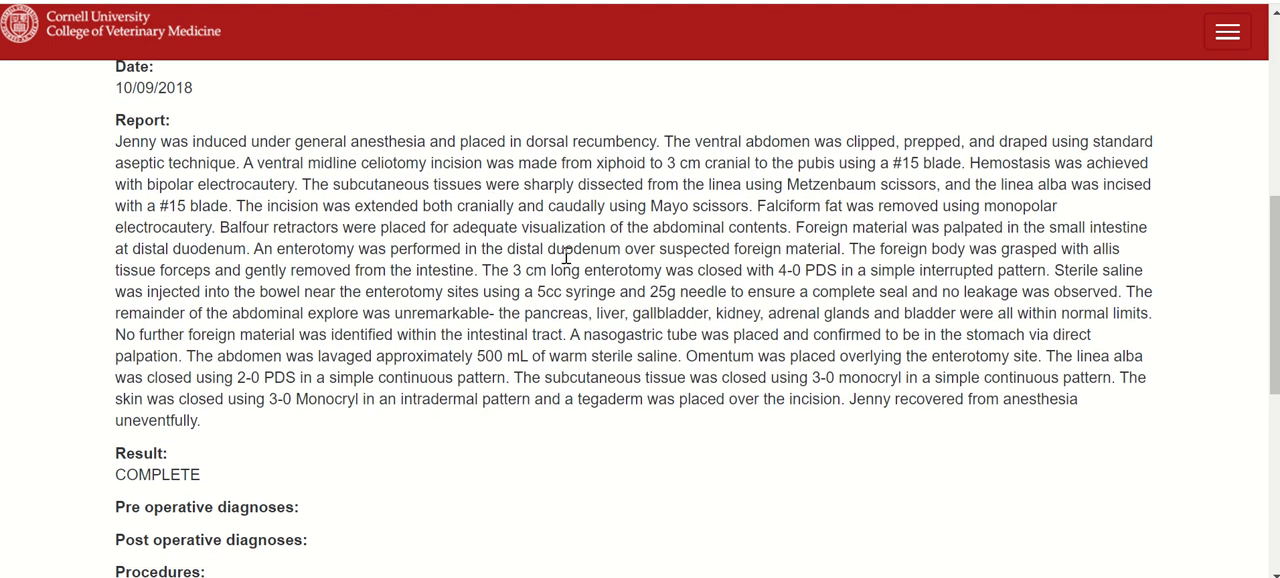
pyautogui.scroll(4, 566, 256)
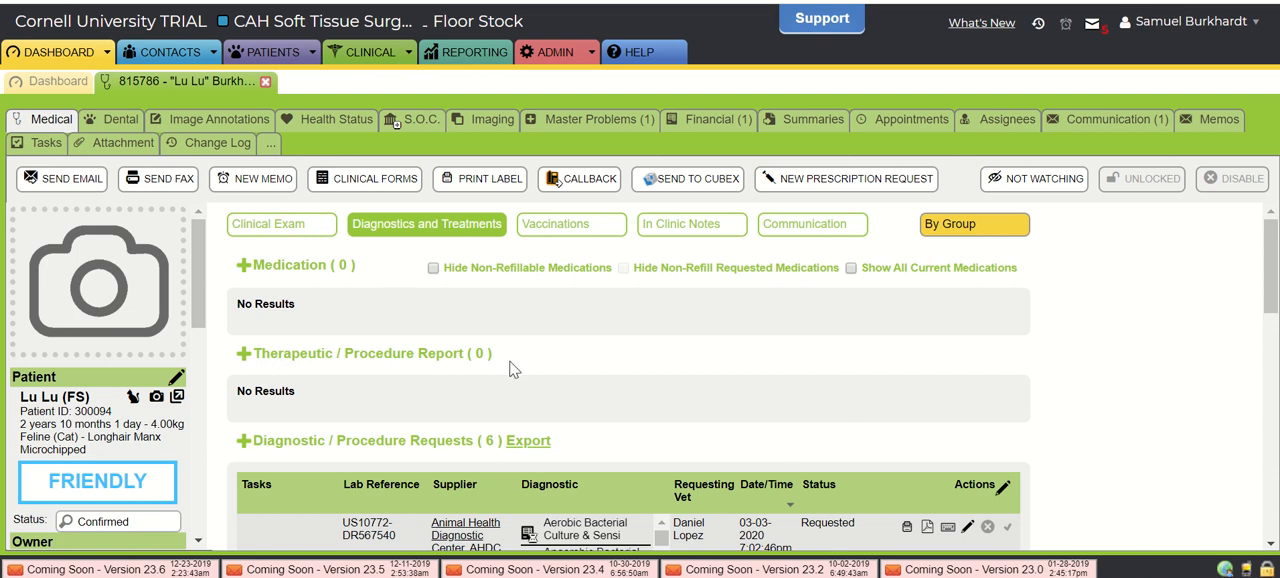
# - Back in ezyVet, add a daily progress note to the patient's in-clinic notes using the DPN-SOAP-ALL(Clinical) template
pyautogui.click(766, 228)
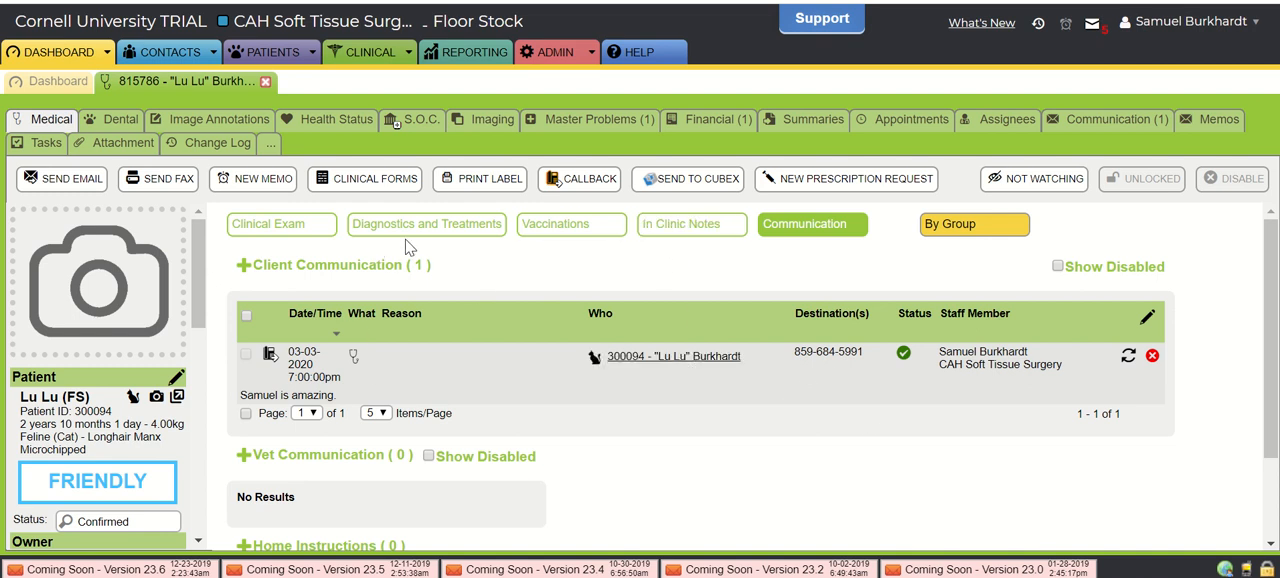
pyautogui.click(721, 244)
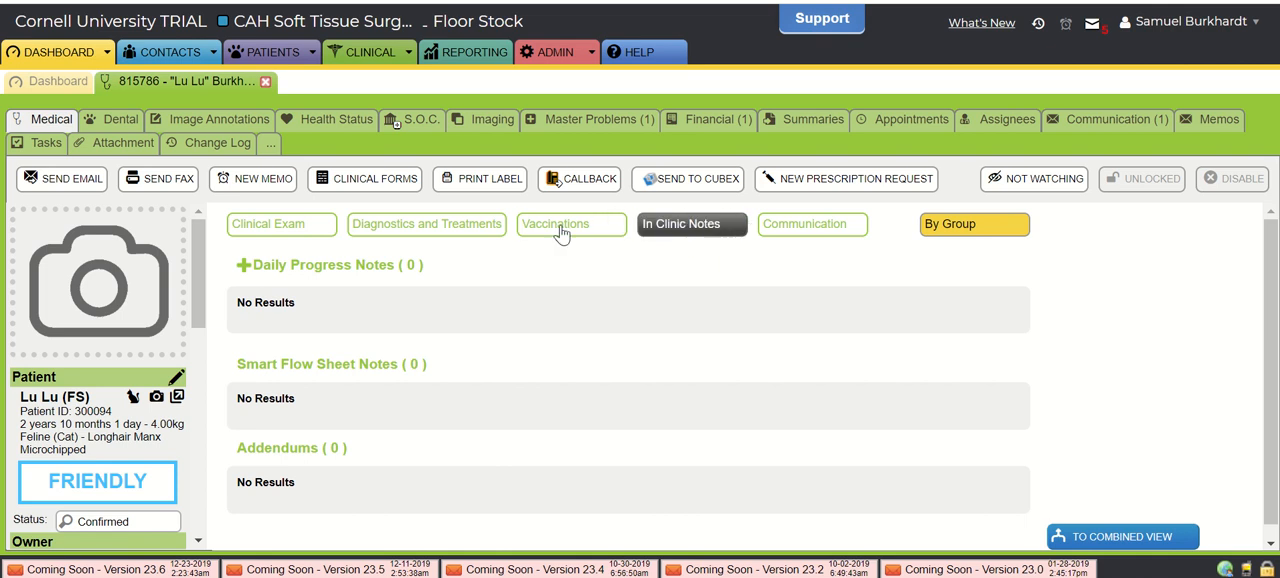
pyautogui.click(243, 267)
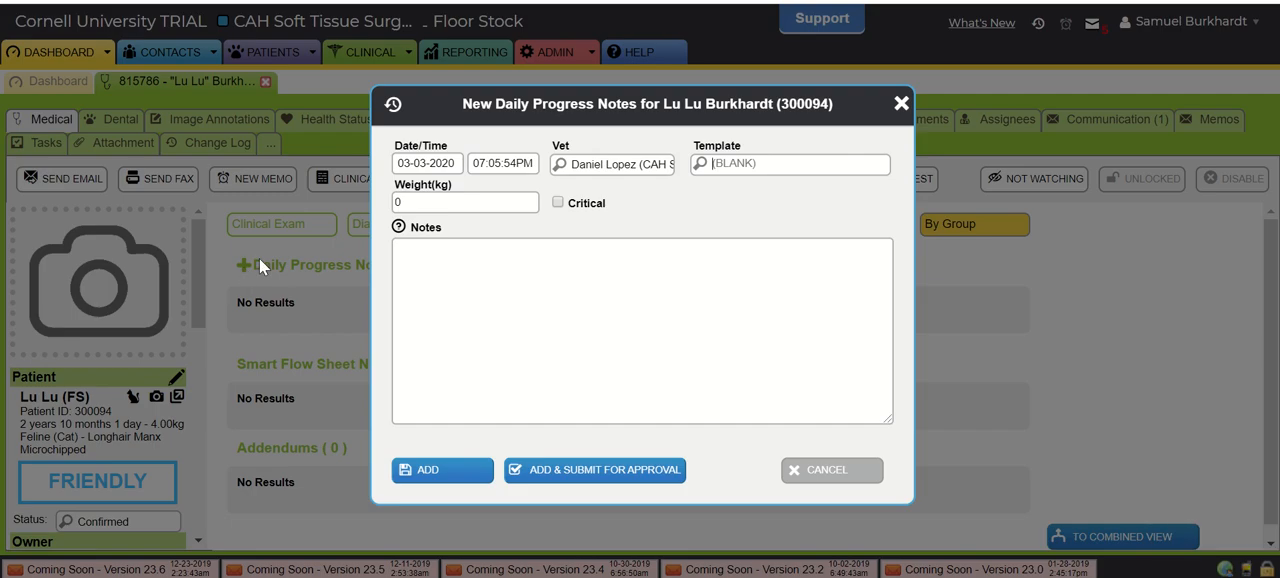
pyautogui.click(541, 281)
pyautogui.click(739, 172)
pyautogui.click(739, 174)
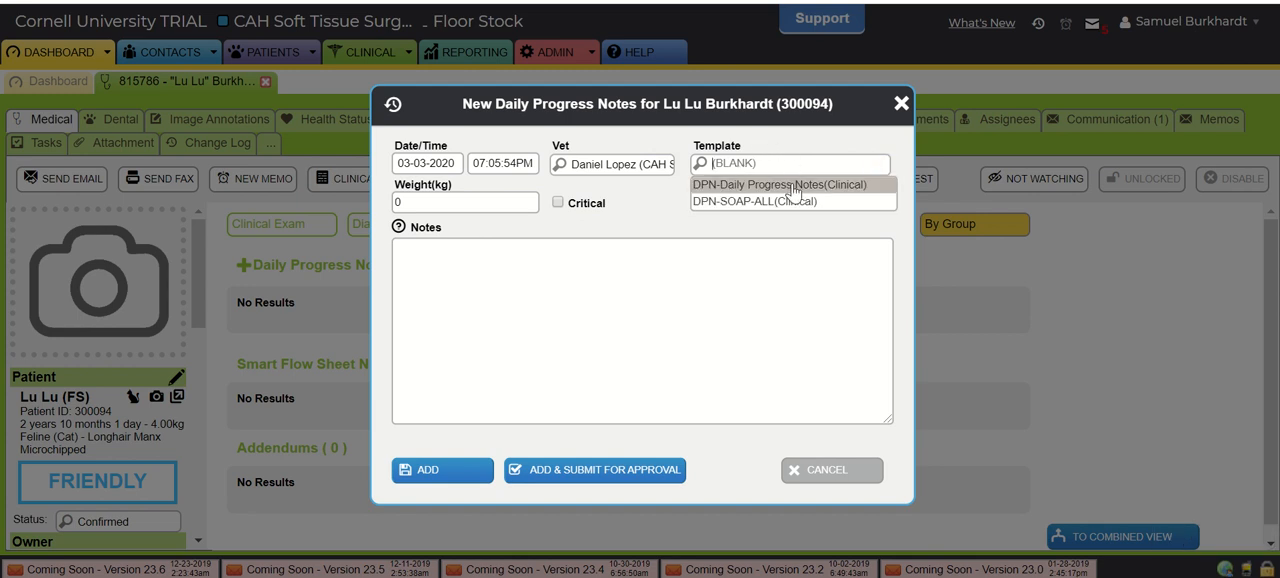
pyautogui.click(775, 202)
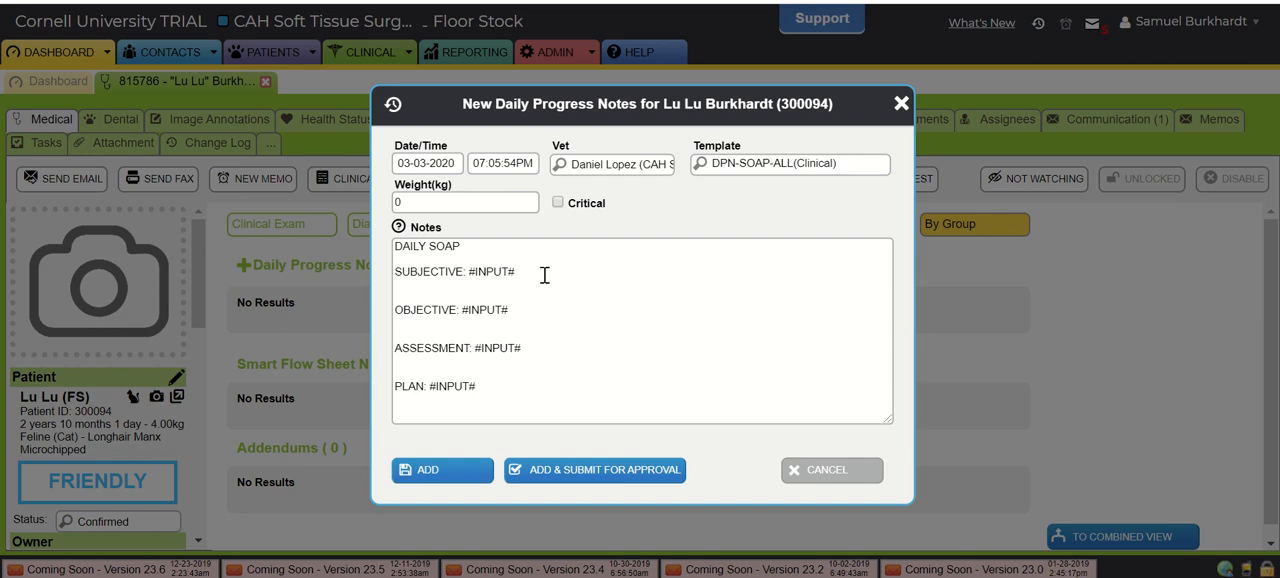
pyautogui.moveTo(514, 271); pyautogui.dragTo(472, 271)
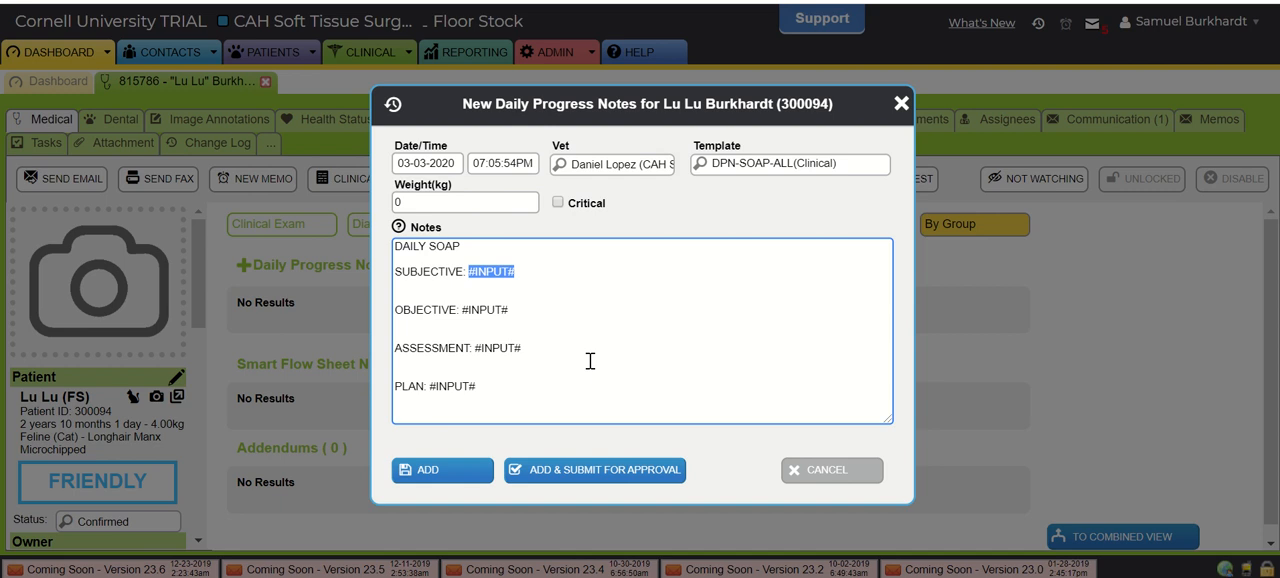
pyautogui.click(437, 469)
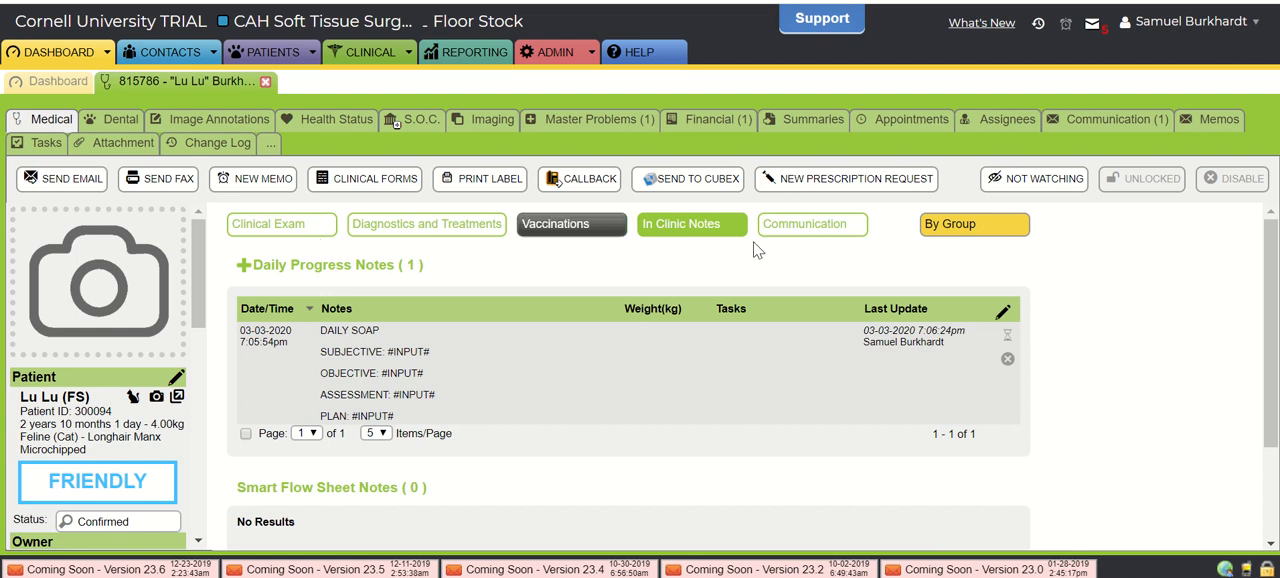
# - Create new home instructions in the patient's communication section and load the HI-Soft Tissue Home Instructions-CSTSX template
pyautogui.click(818, 229)
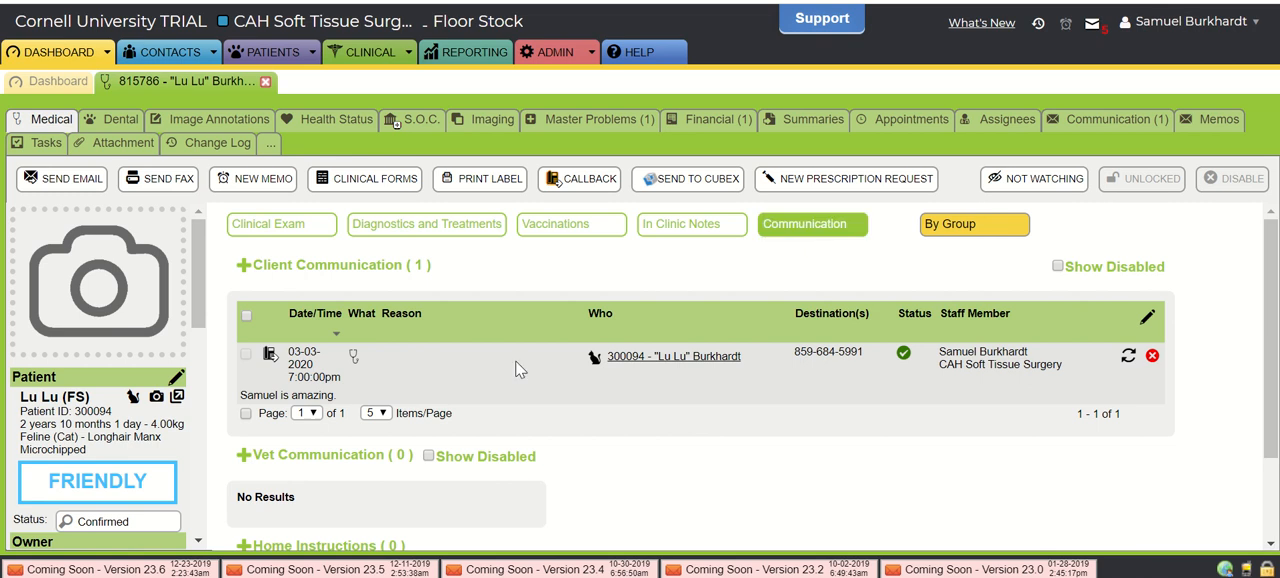
pyautogui.scroll(-2, 494, 380)
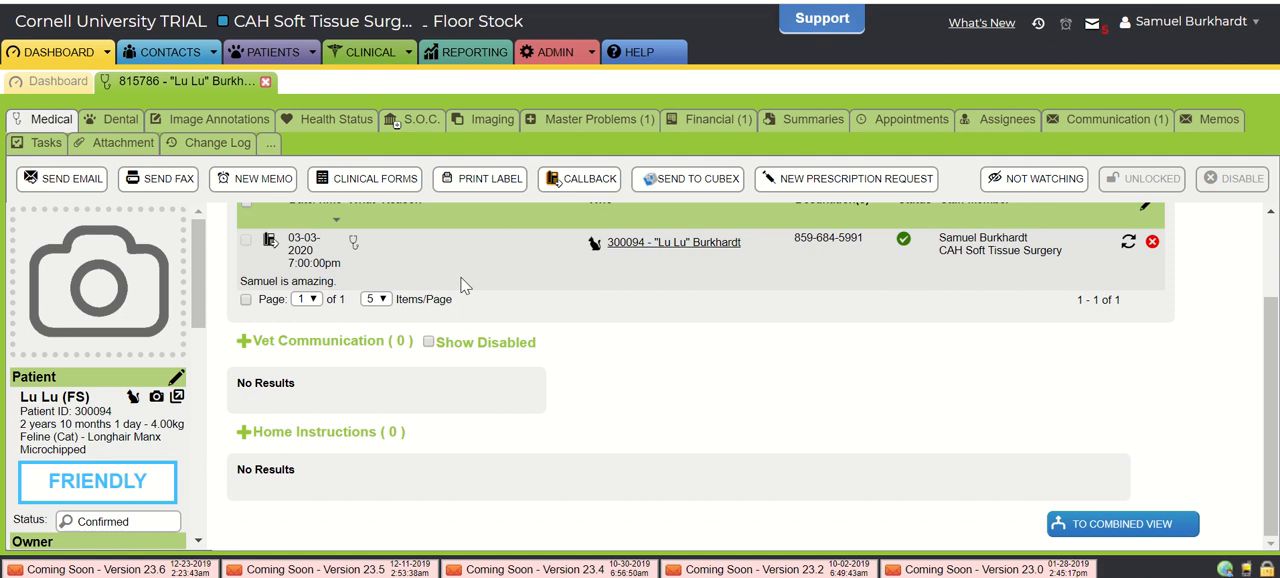
pyautogui.scroll(2, 465, 286)
pyautogui.scroll(-2, 465, 286)
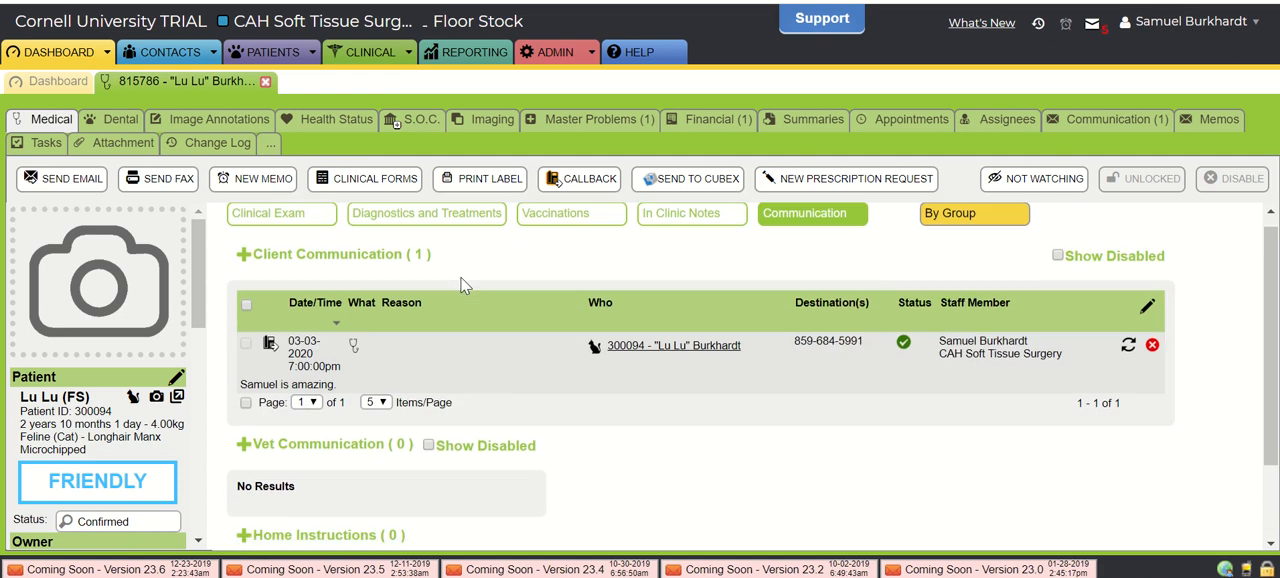
pyautogui.scroll(2, 265, 427)
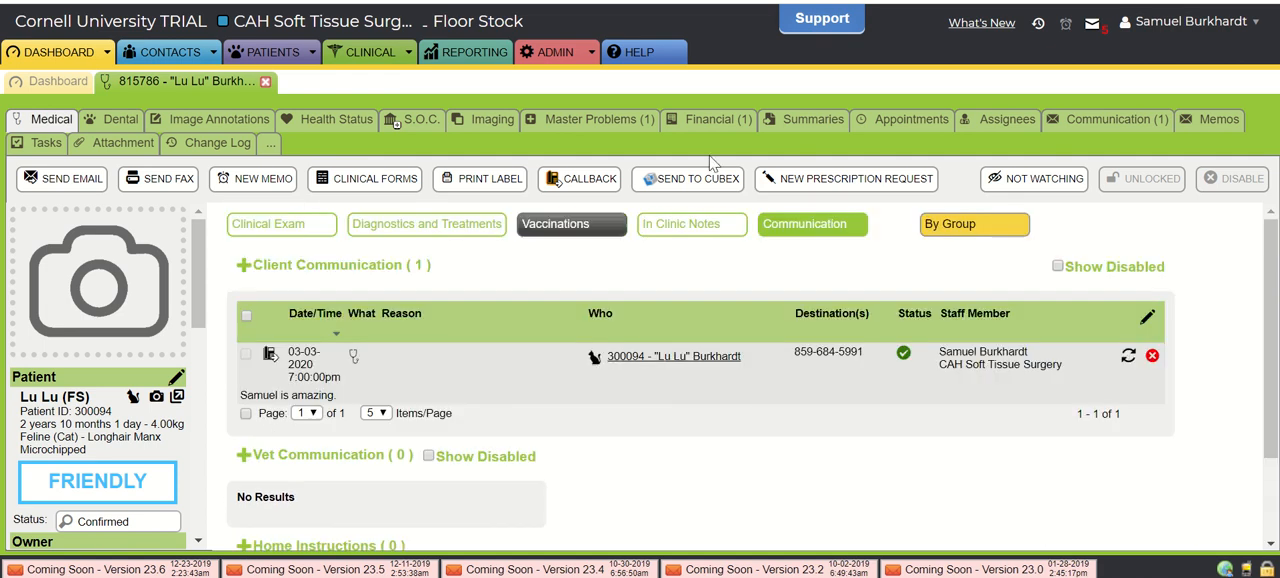
pyautogui.scroll(-2, 530, 337)
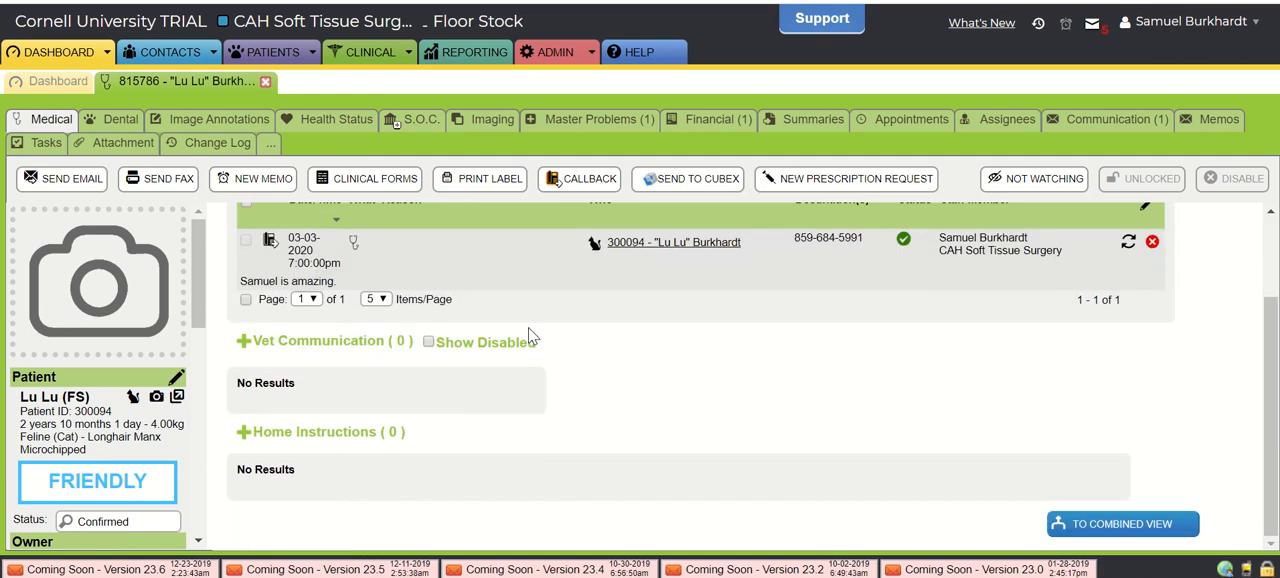
pyautogui.click(241, 431)
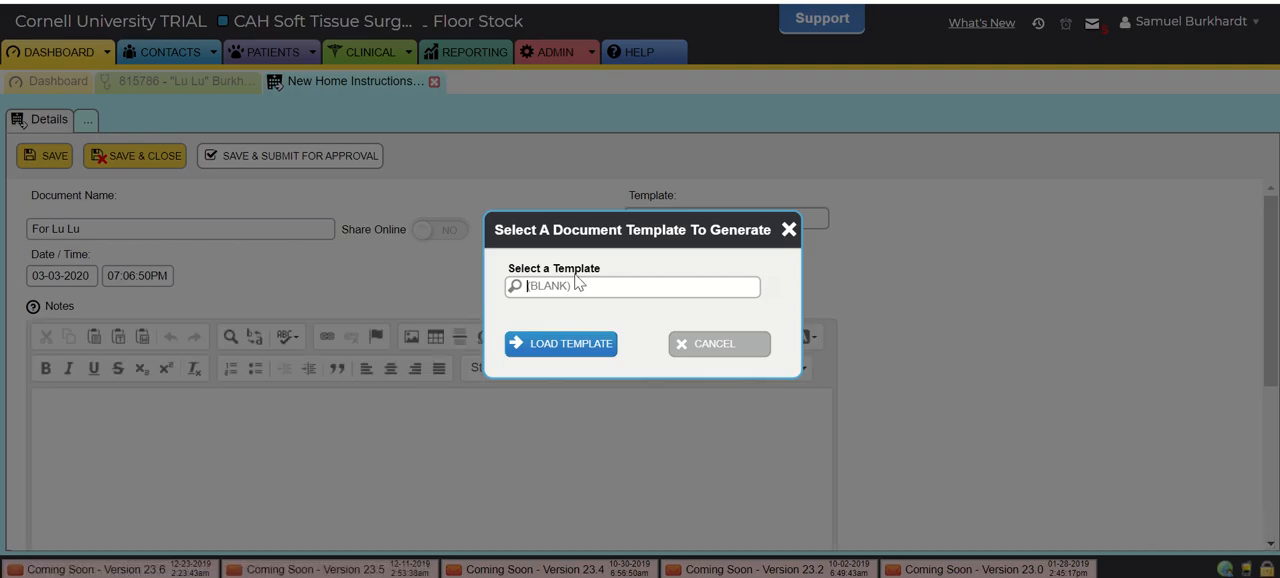
pyautogui.click(577, 285)
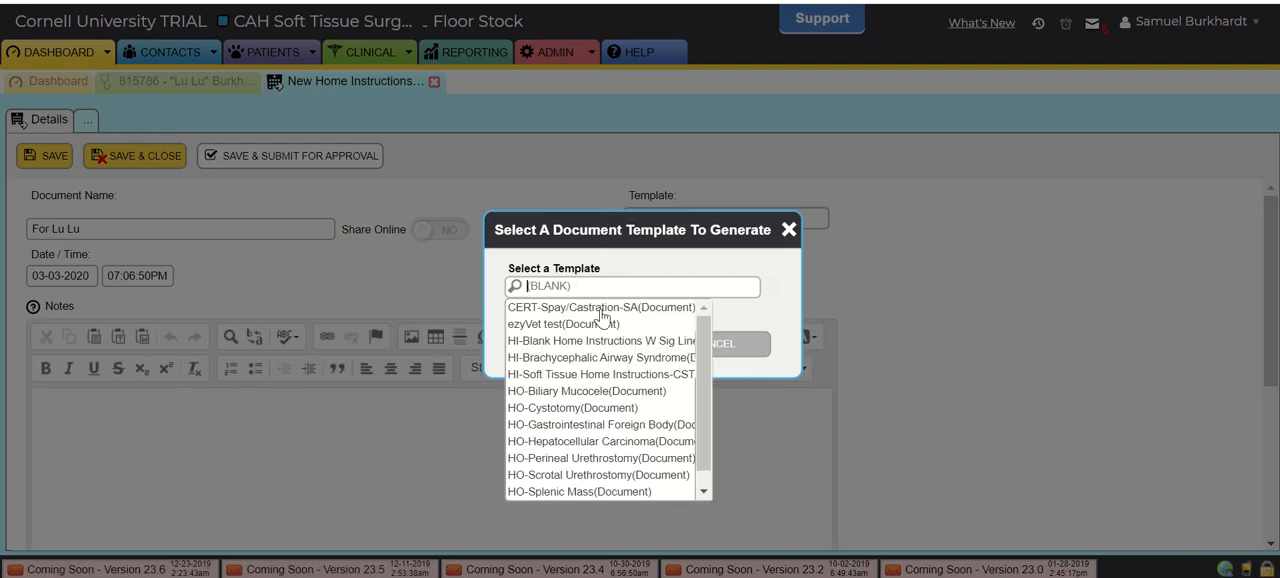
pyautogui.scroll(-1, 593, 378)
pyautogui.scroll(-1, 593, 378)
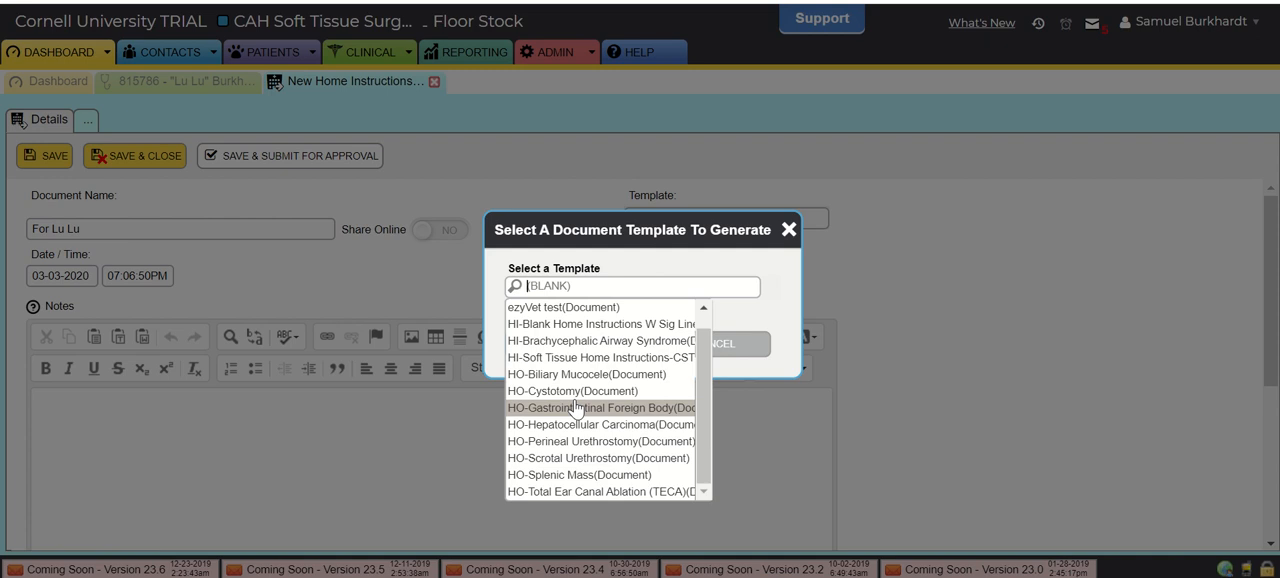
pyautogui.click(620, 362)
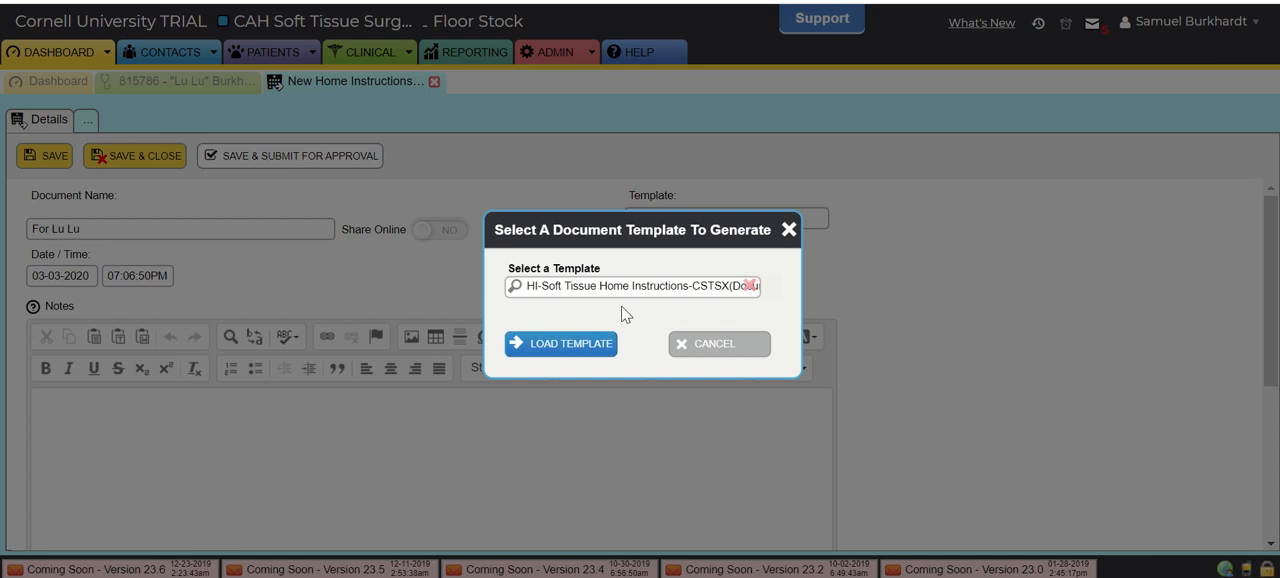
pyautogui.click(560, 348)
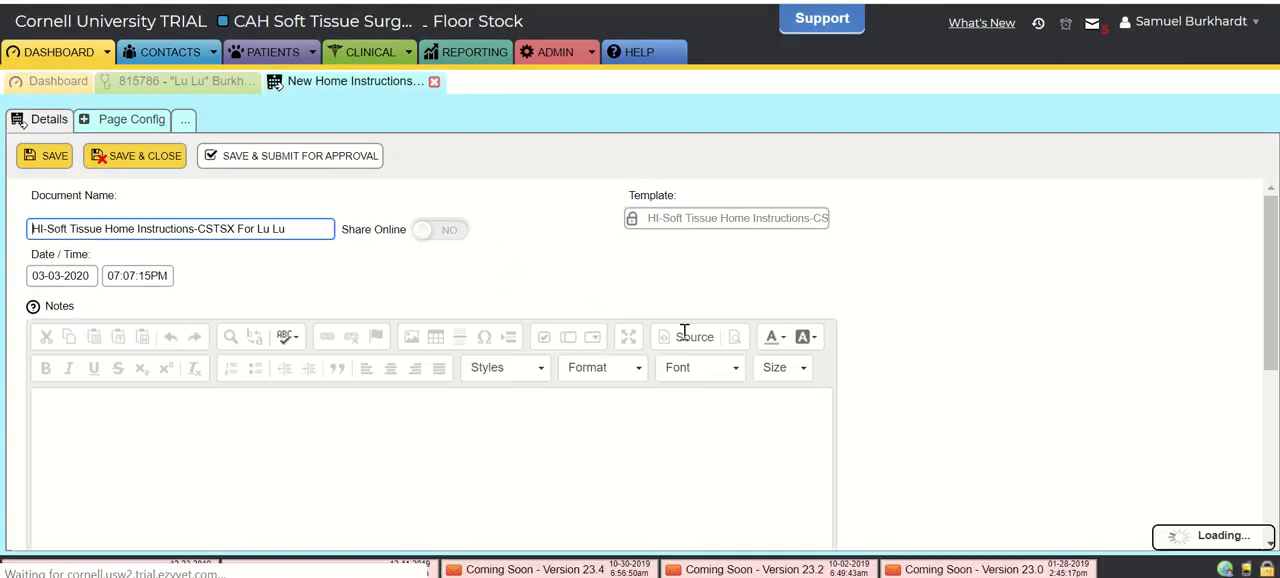
# - Read through the template's medication entries and its home-care instructions, from exercise restriction and incision monitoring to intestinal surgery, gastropexy and diet
pyautogui.scroll(-2, 434, 382)
pyautogui.scroll(-10, 434, 382)
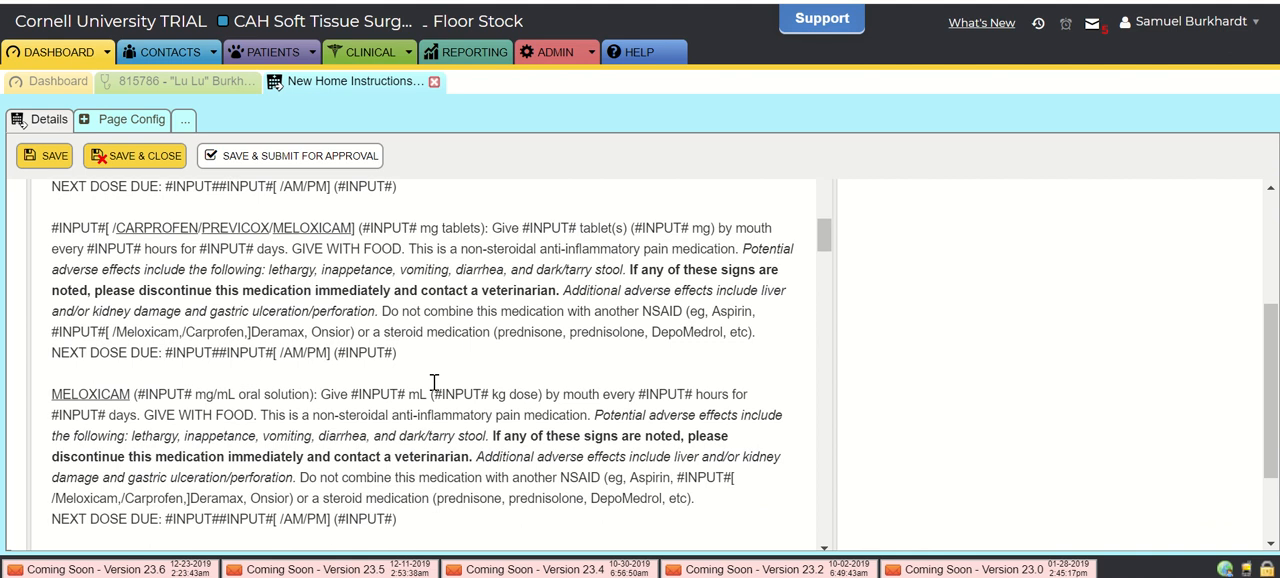
pyautogui.scroll(-8, 434, 382)
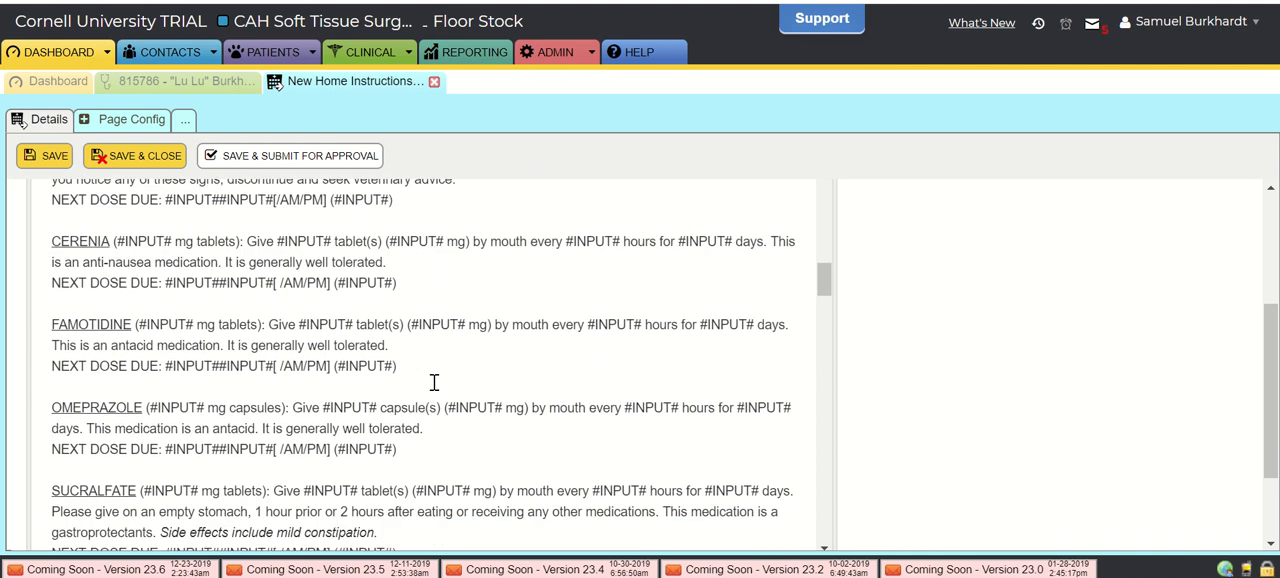
pyautogui.scroll(-3, 393, 281)
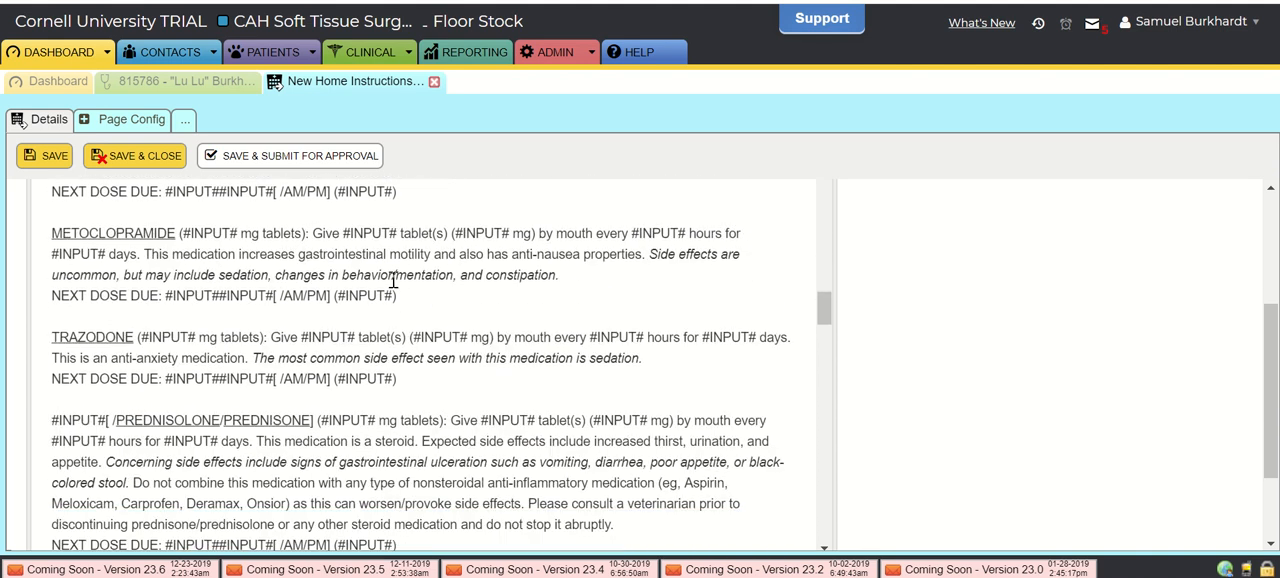
pyautogui.scroll(-10, 472, 363)
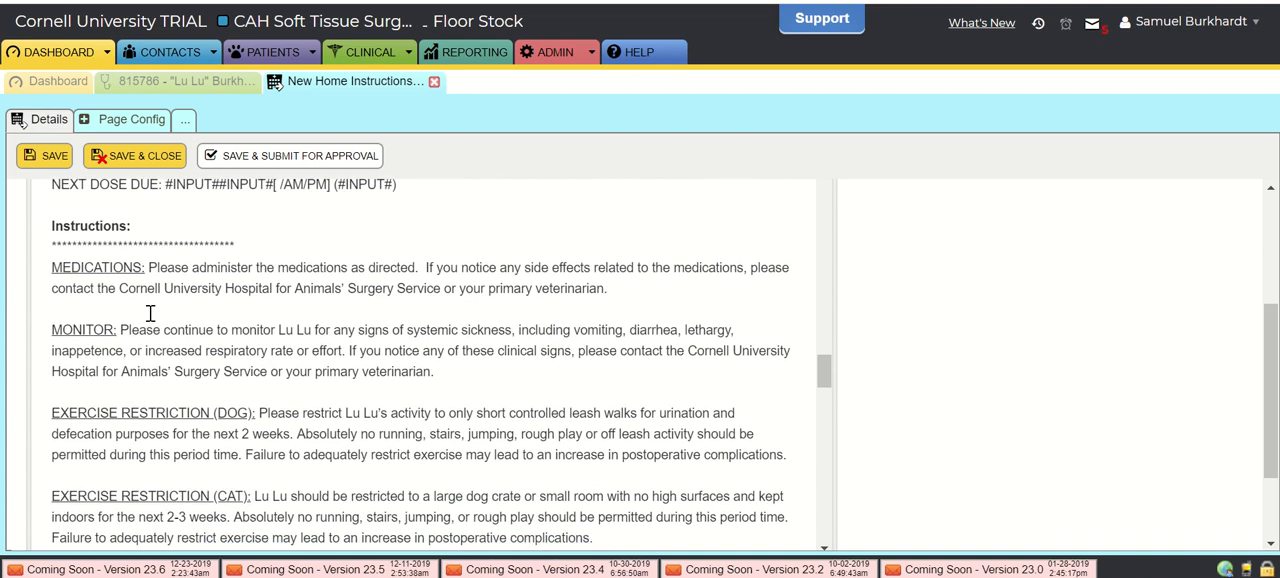
pyautogui.scroll(-5, 171, 394)
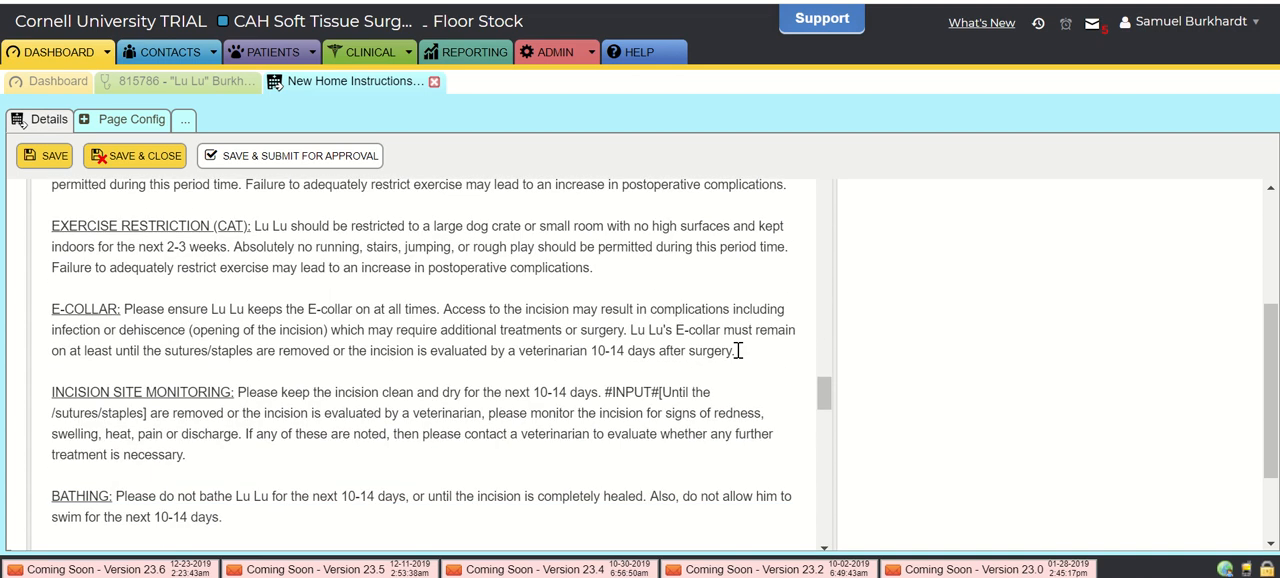
pyautogui.scroll(-5, 332, 363)
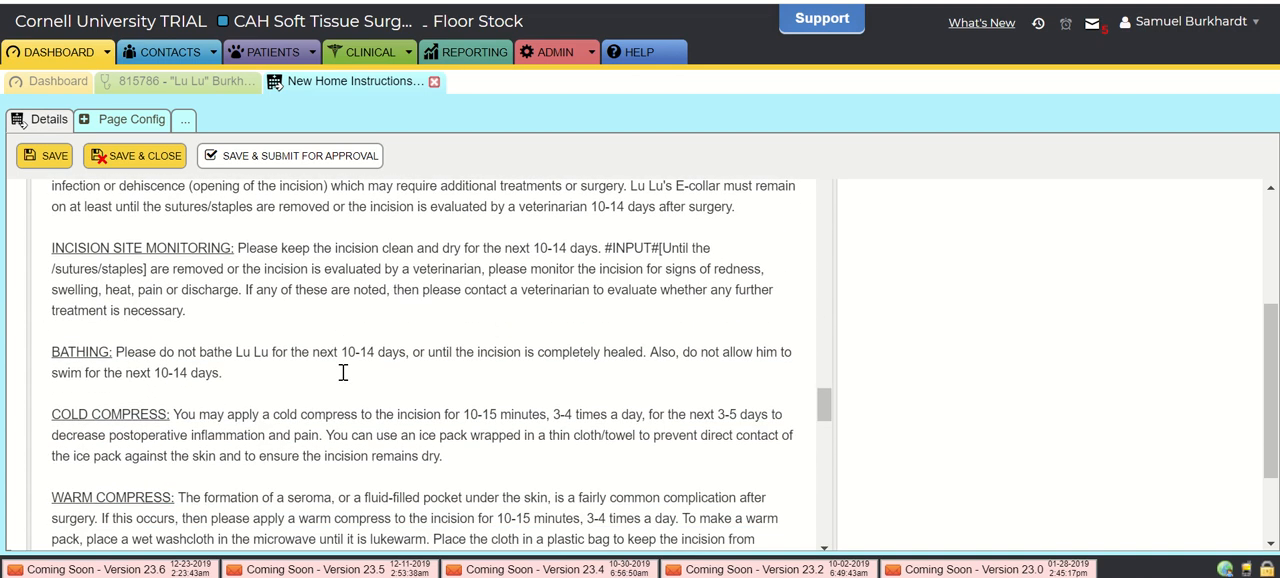
pyautogui.scroll(-5, 343, 372)
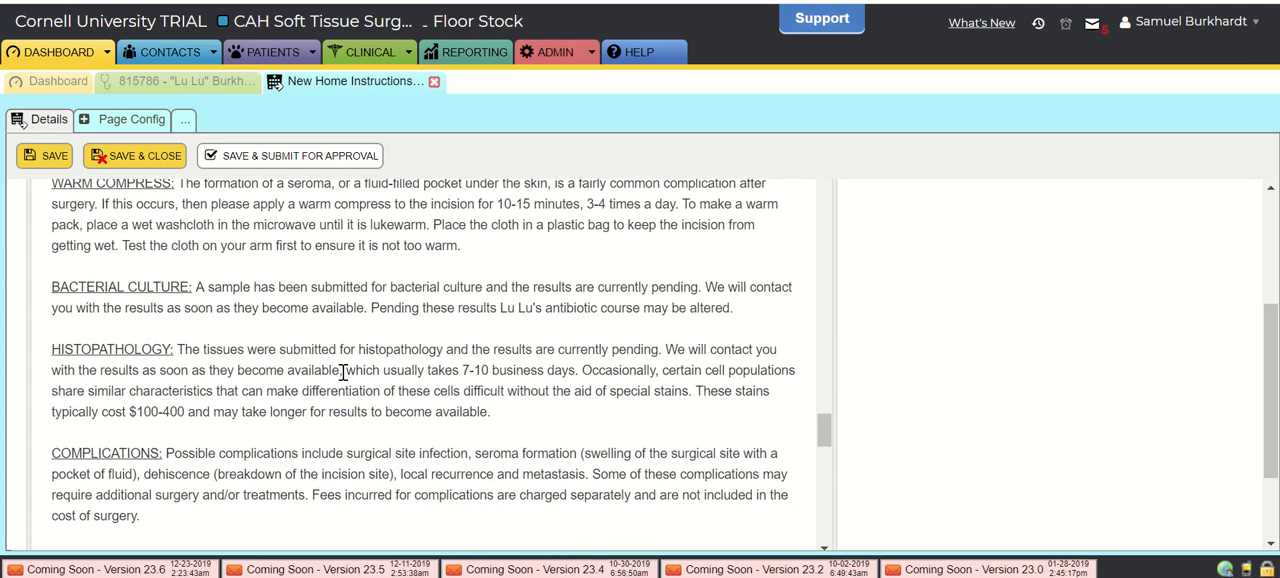
pyautogui.scroll(-1, 285, 343)
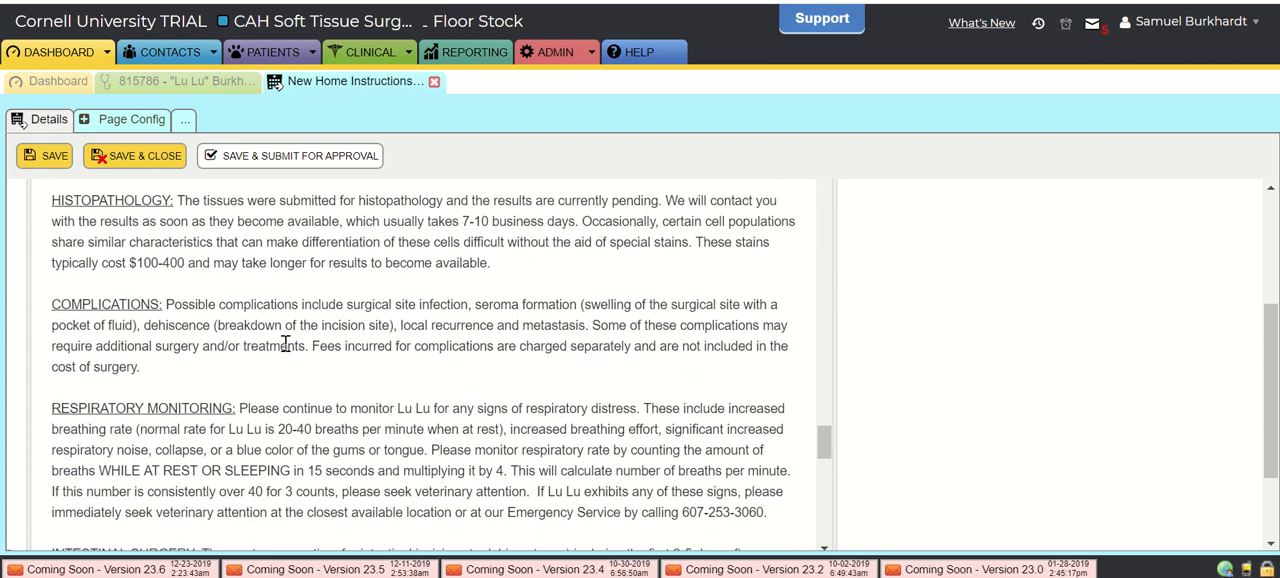
pyautogui.scroll(-3, 194, 290)
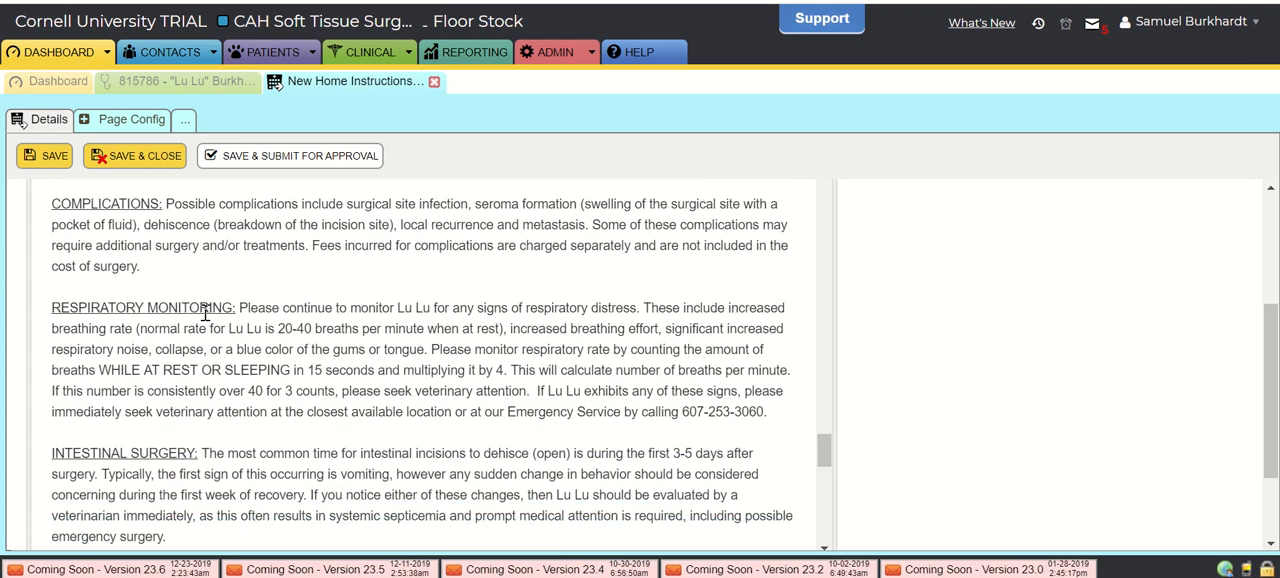
pyautogui.scroll(-4, 205, 313)
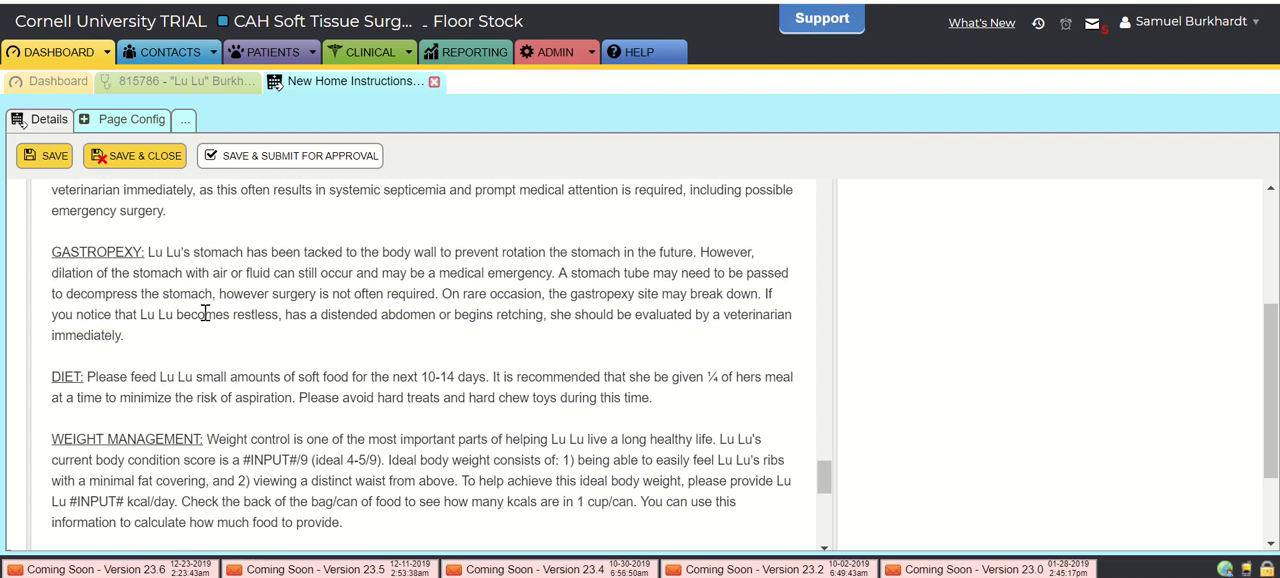
# - Delete the gastropexy text above the Diet section of the home instructions
pyautogui.moveTo(54, 189); pyautogui.dragTo(258, 294)
pyautogui.press('Delete')
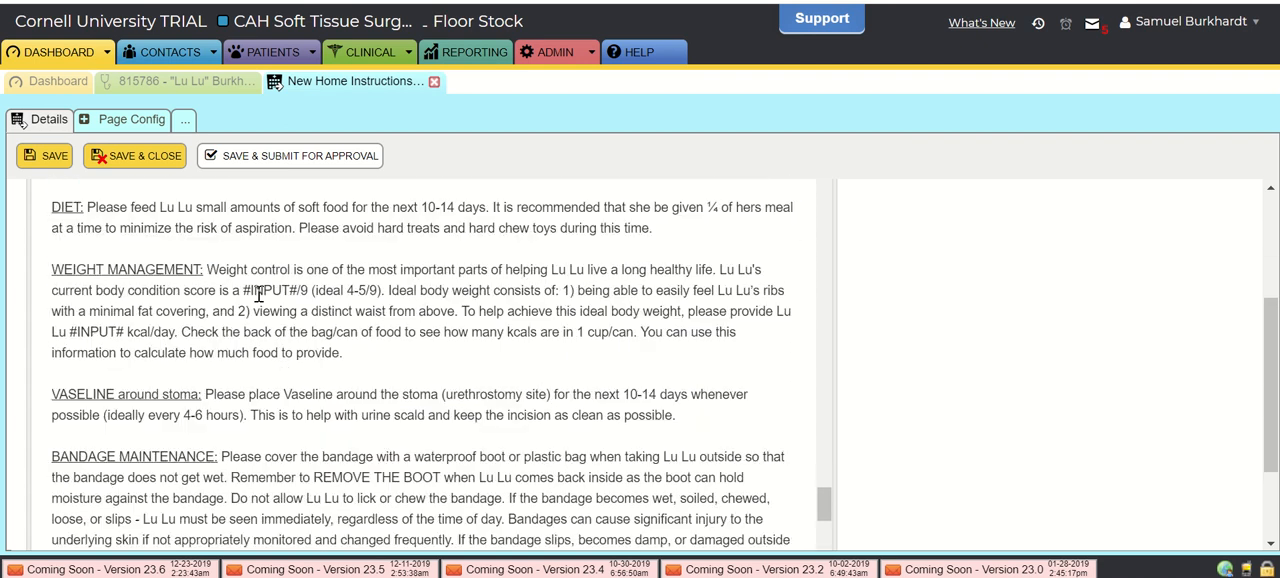
# - Review the remaining medication, instruction and recheck sections, close the home instructions without saving, and view the Home Instructions list in the patient's communication section
pyautogui.scroll(-5, 258, 294)
pyautogui.scroll(3, 258, 294)
pyautogui.scroll(20, 258, 294)
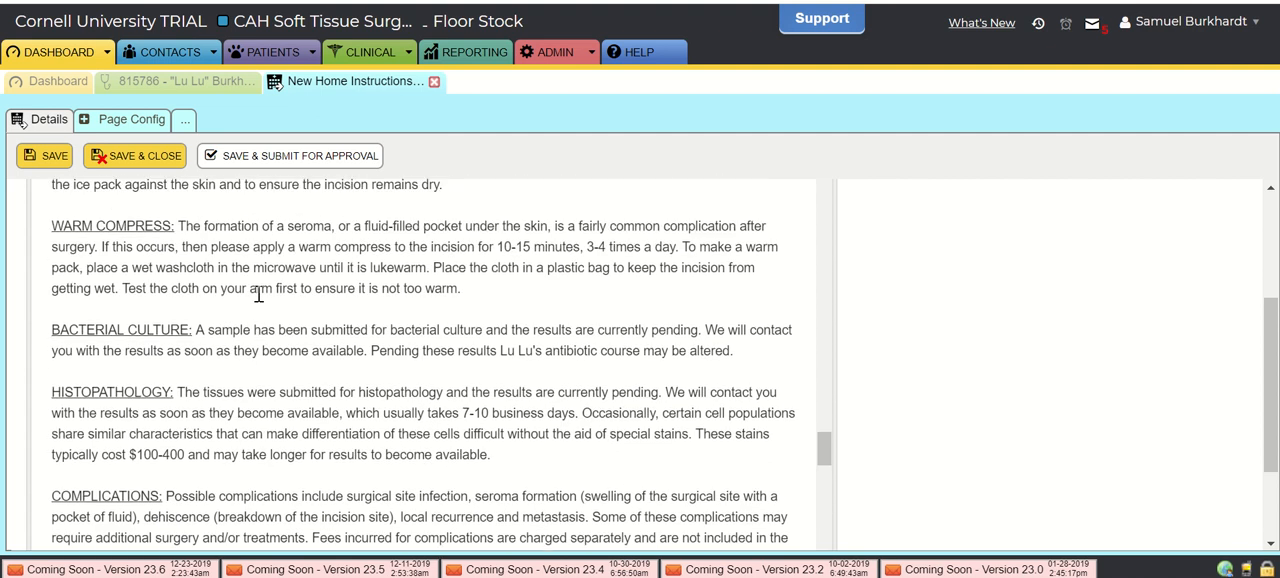
pyautogui.scroll(10, 258, 294)
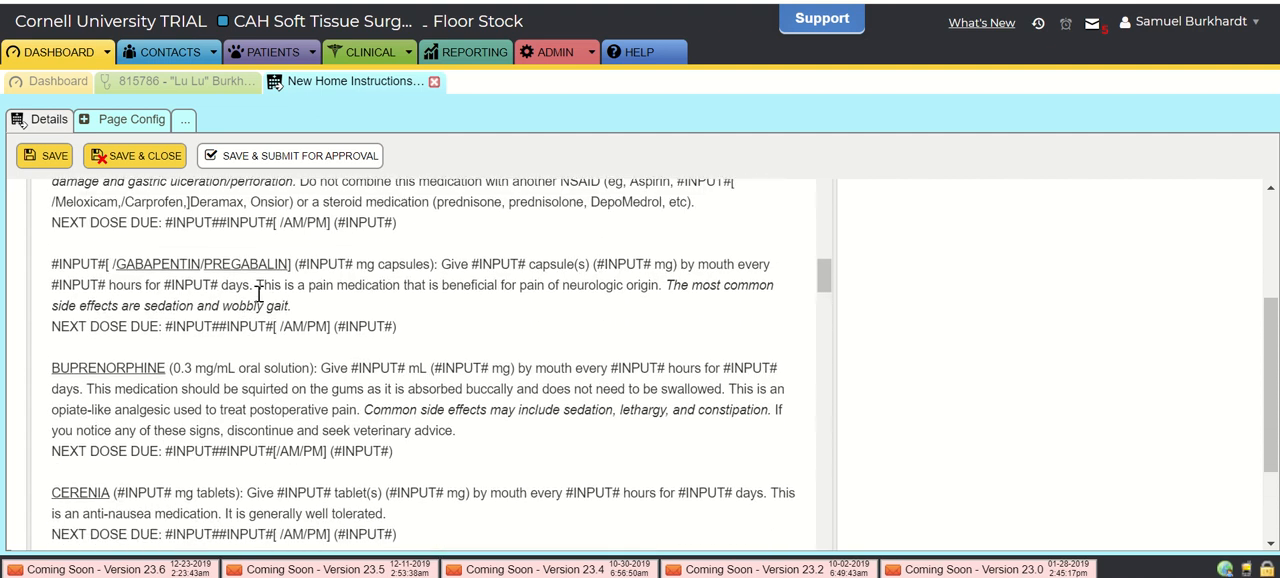
pyautogui.scroll(-20, 308, 335)
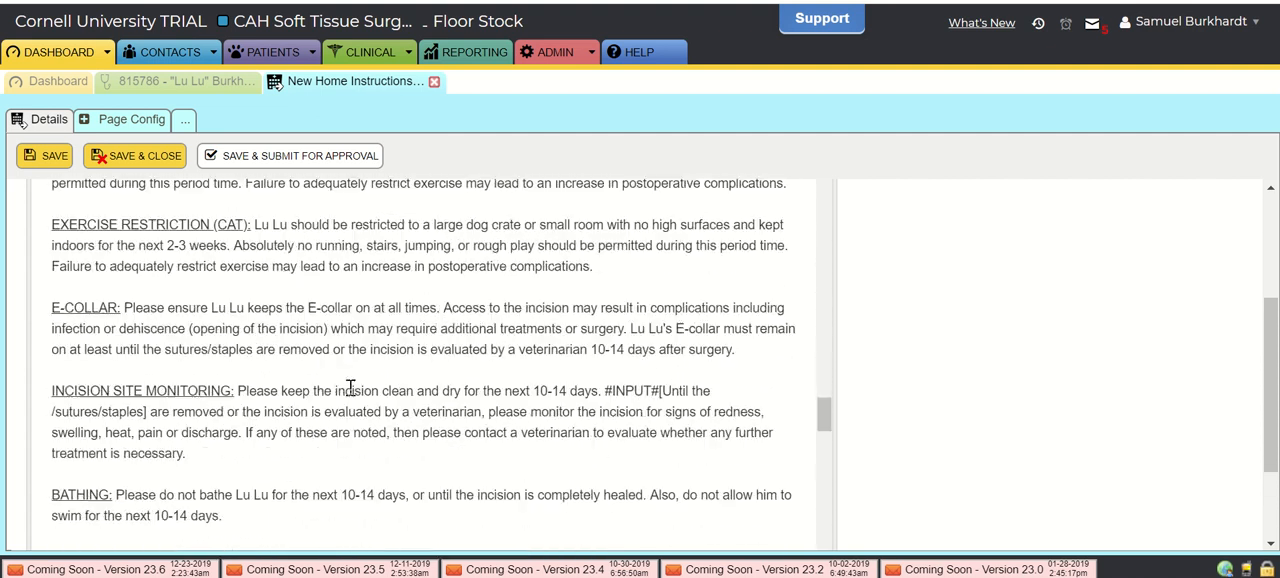
pyautogui.scroll(-3, 350, 388)
pyautogui.scroll(2, 355, 380)
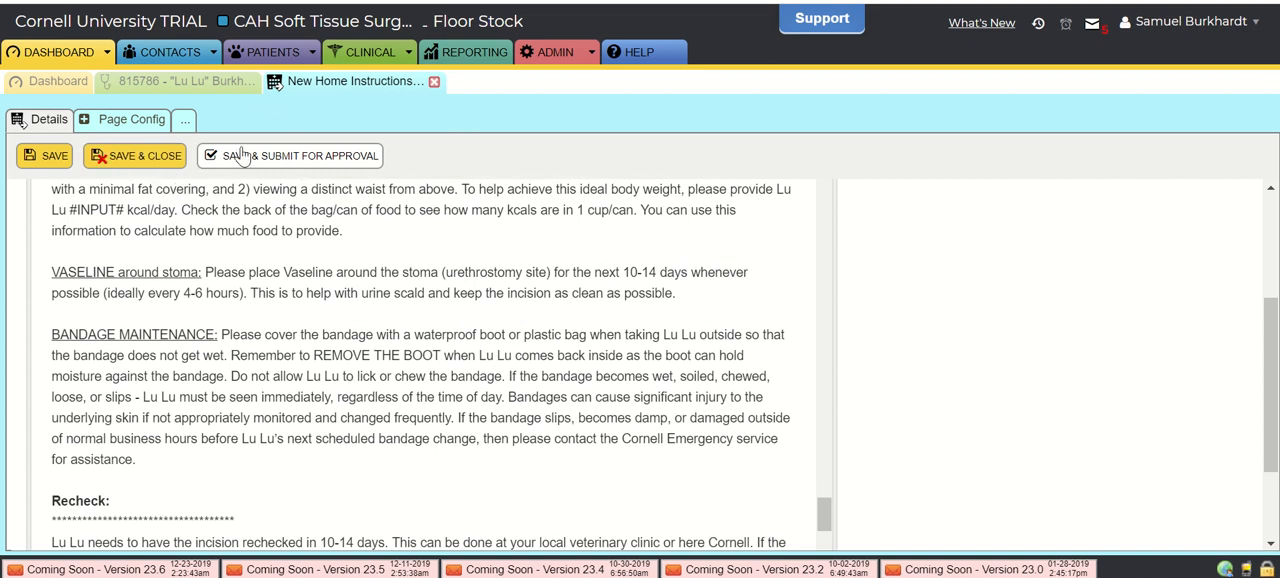
pyautogui.click(433, 83)
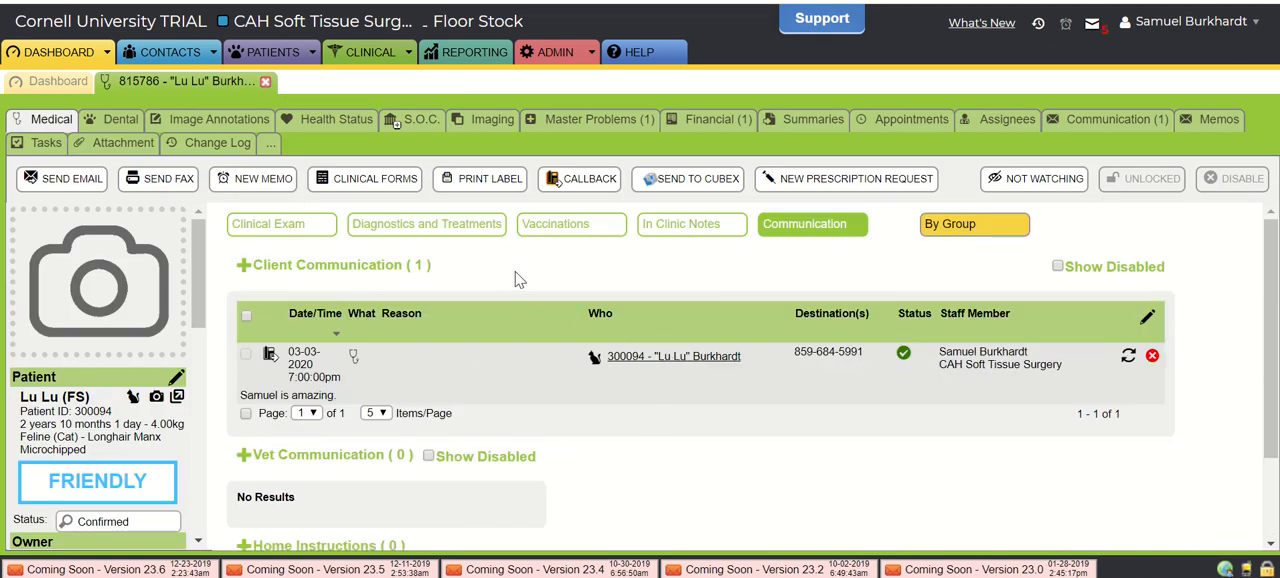
pyautogui.scroll(-2, 696, 375)
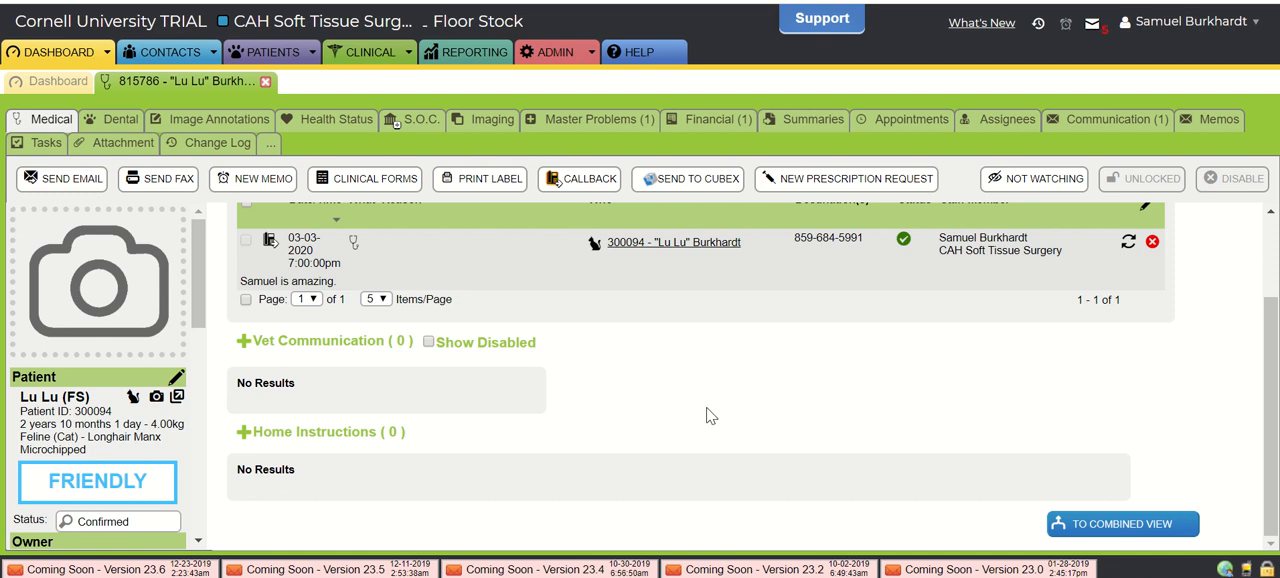
# - Open the patient's Clinical Exam section and review its presenting problem, health status and diagnosis entries
pyautogui.scroll(2, 706, 416)
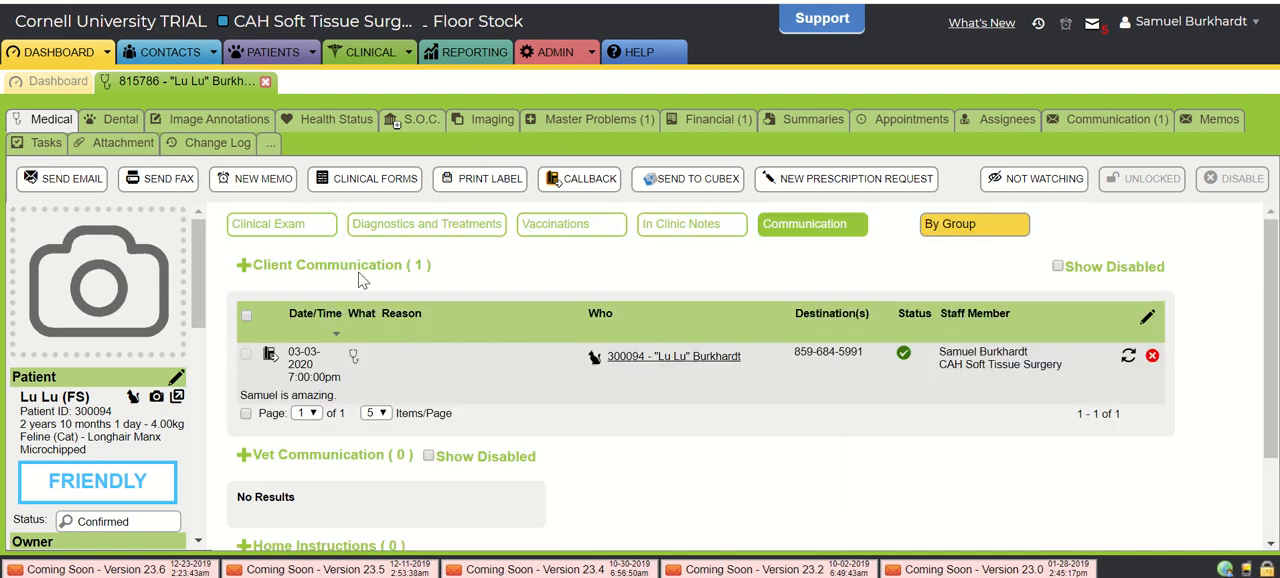
pyautogui.click(286, 227)
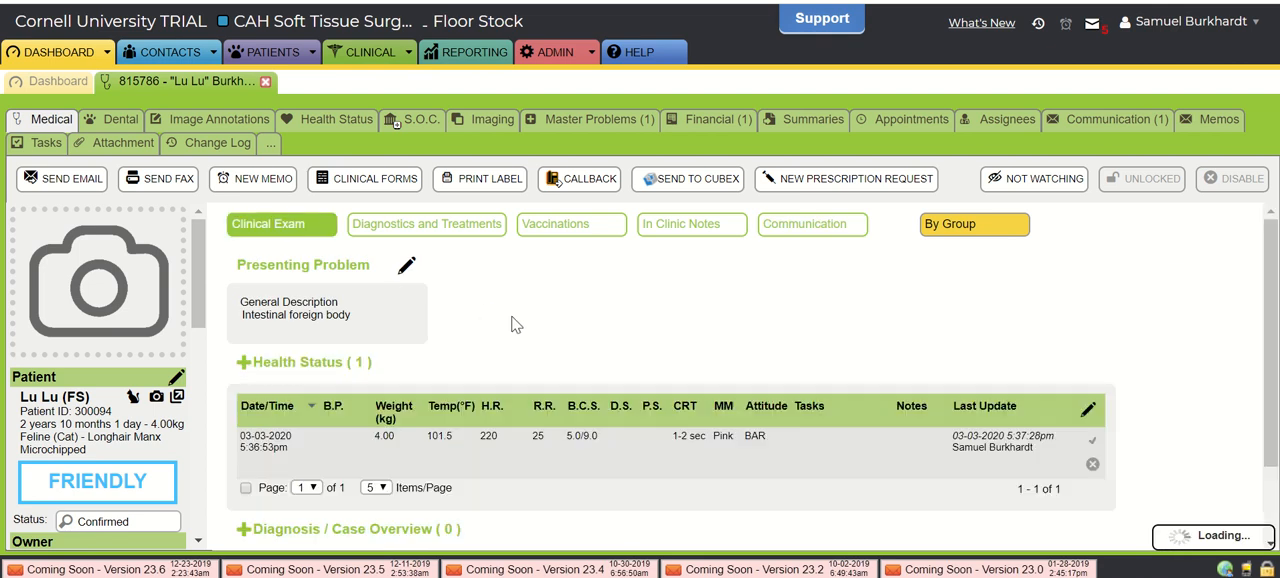
pyautogui.scroll(-5, 511, 320)
pyautogui.scroll(4, 515, 323)
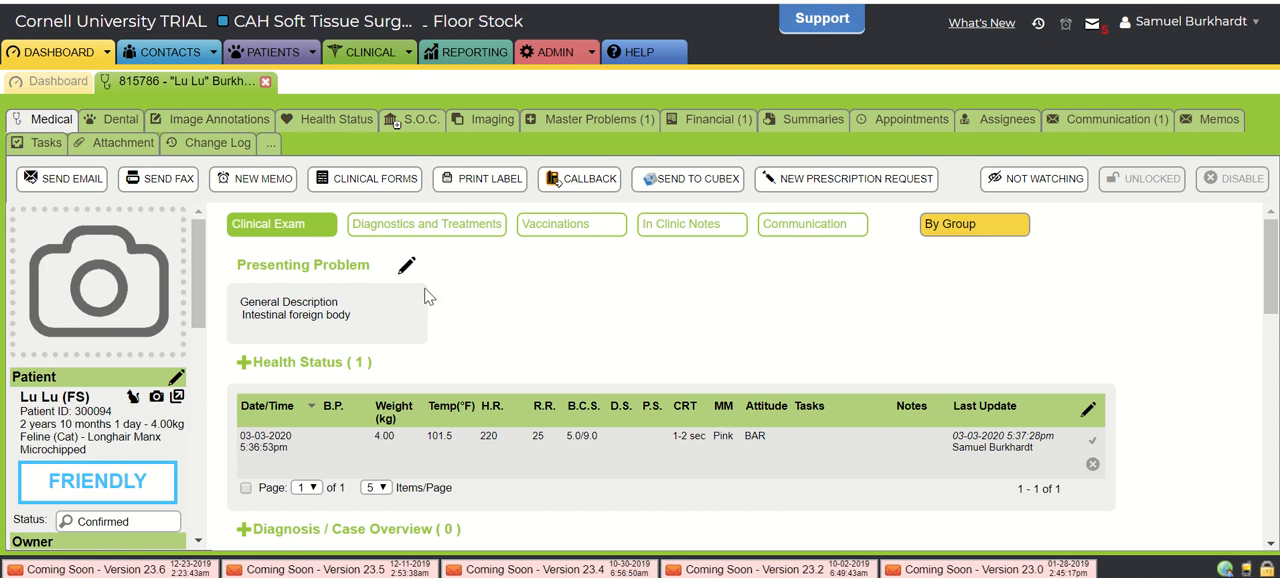
pyautogui.scroll(-3, 569, 337)
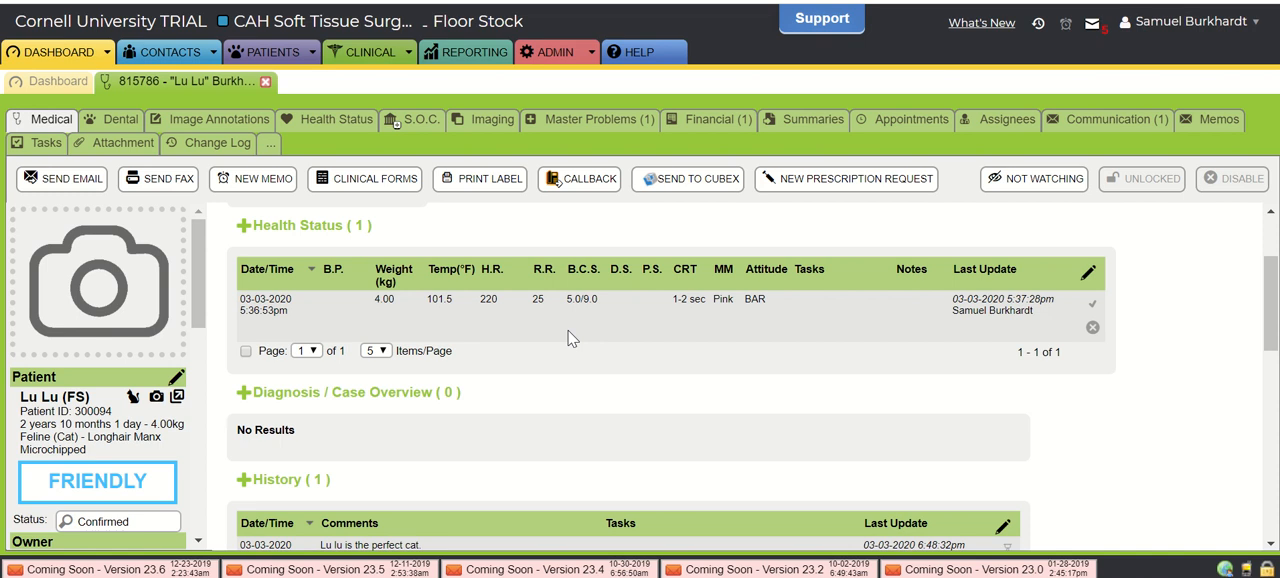
pyautogui.scroll(1, 569, 338)
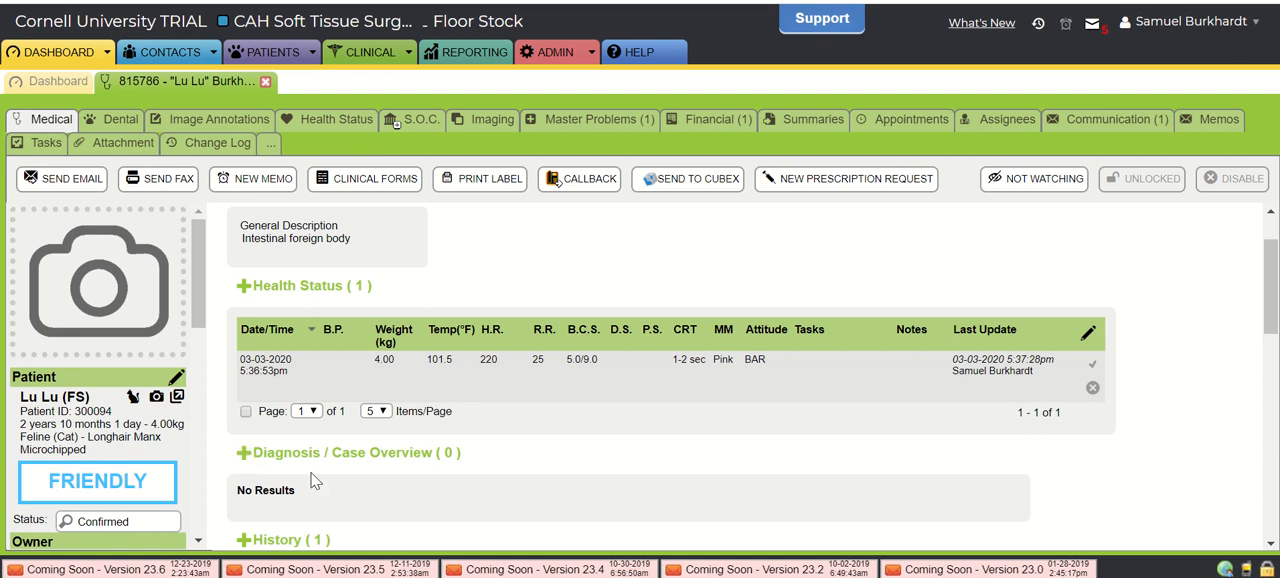
# - Draft a new Diagnosis / Case Overview with the note "Intestinal foreign body- removed on 3/3/2020." and close it without saving
pyautogui.click(246, 457)
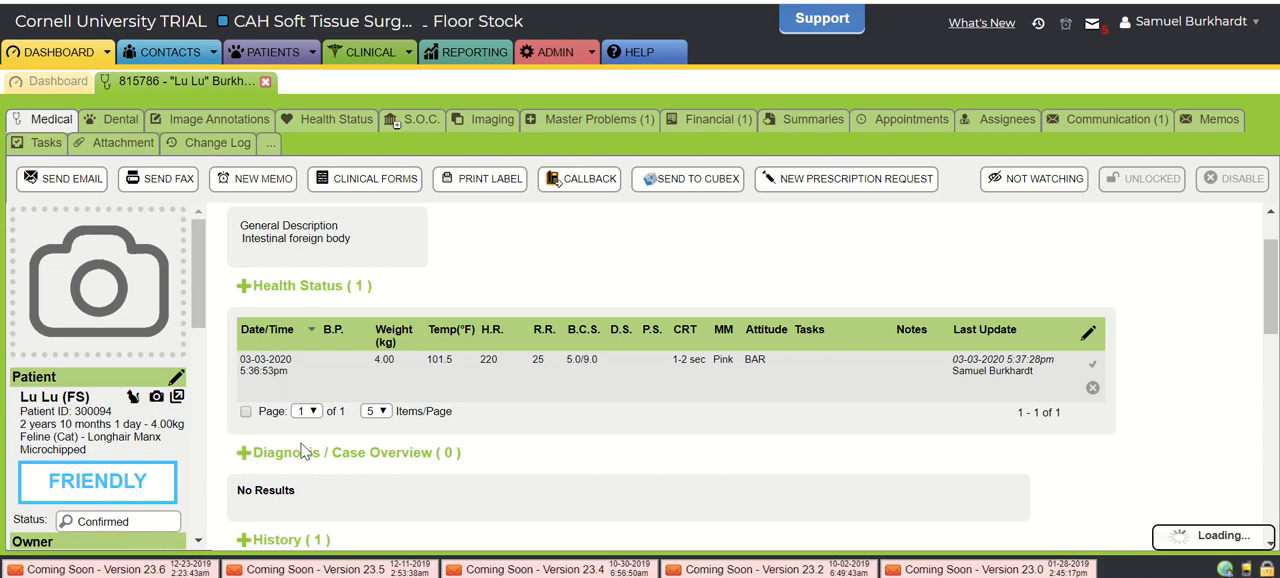
pyautogui.moveTo(517, 69); pyautogui.dragTo(679, 20)
pyautogui.click(653, 178)
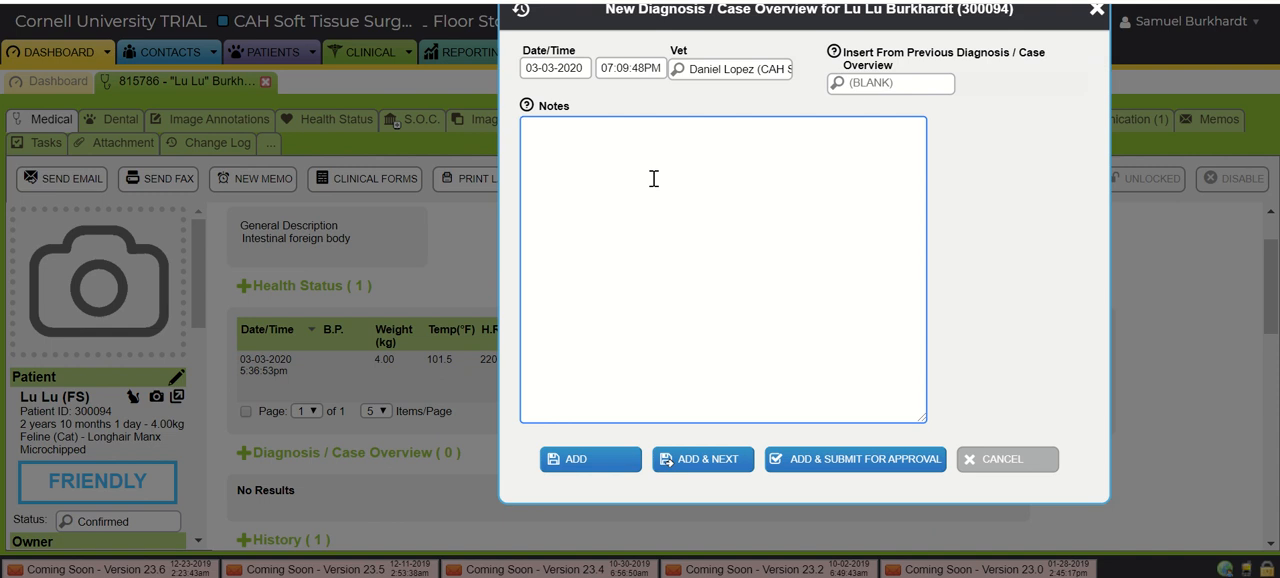
pyautogui.write('Intestinal foreign body- removed on ')
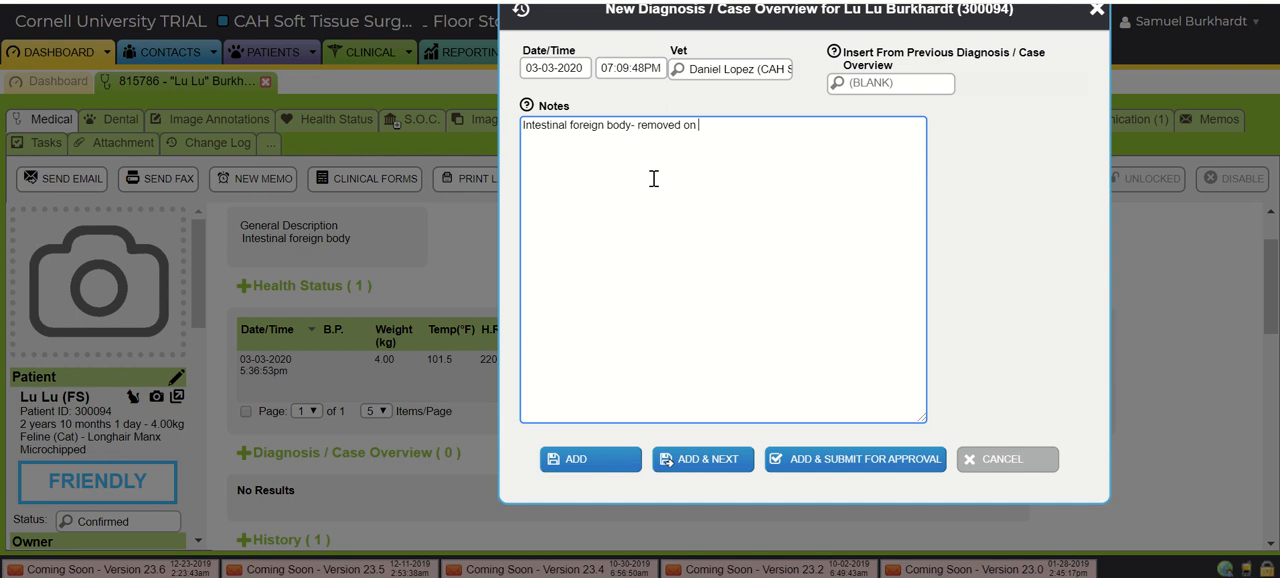
pyautogui.write('3/3/2020.')
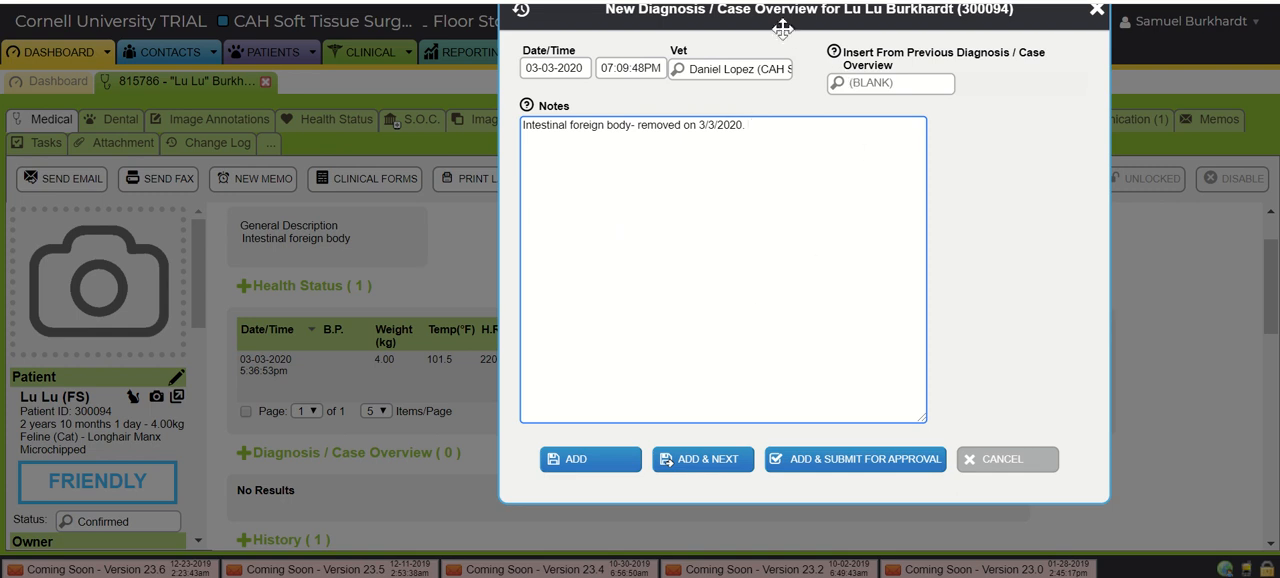
pyautogui.moveTo(780, 20); pyautogui.dragTo(714, 61)
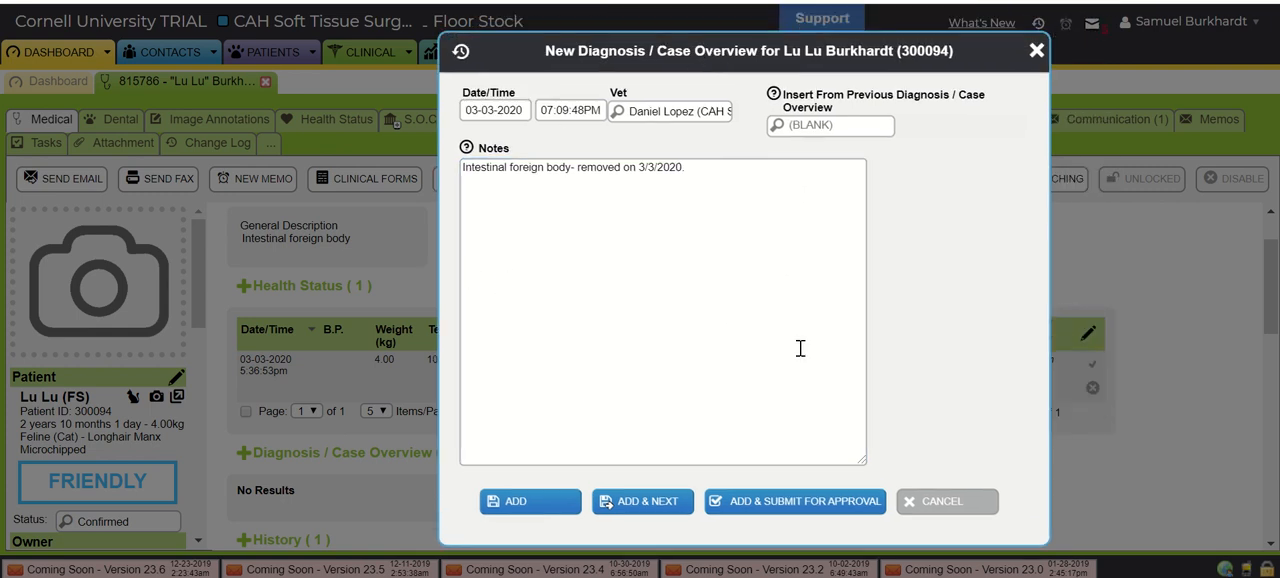
pyautogui.click(542, 298)
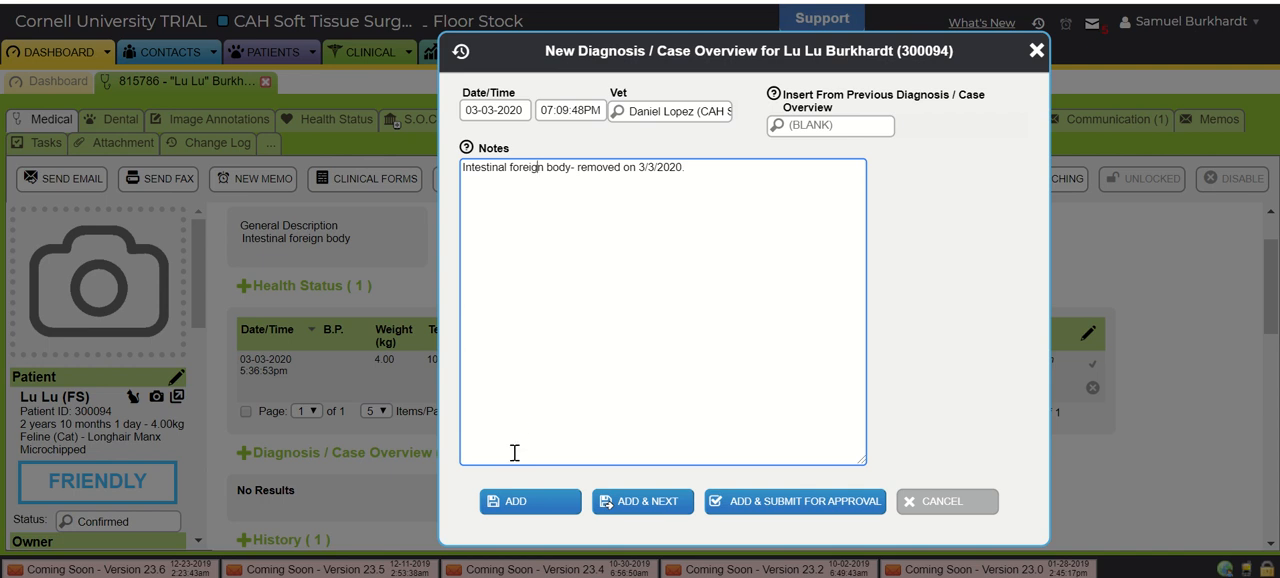
pyautogui.click(1037, 52)
# - Start a new master problem for the patient and browse the available conditions
pyautogui.scroll(-2, 290, 422)
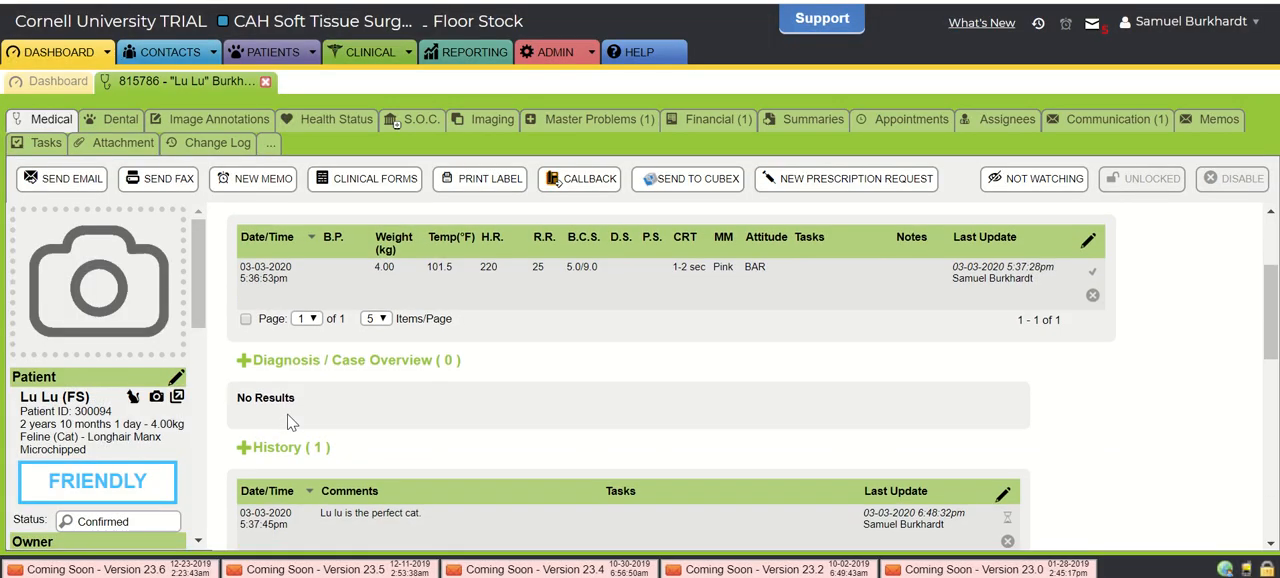
pyautogui.scroll(4, 612, 352)
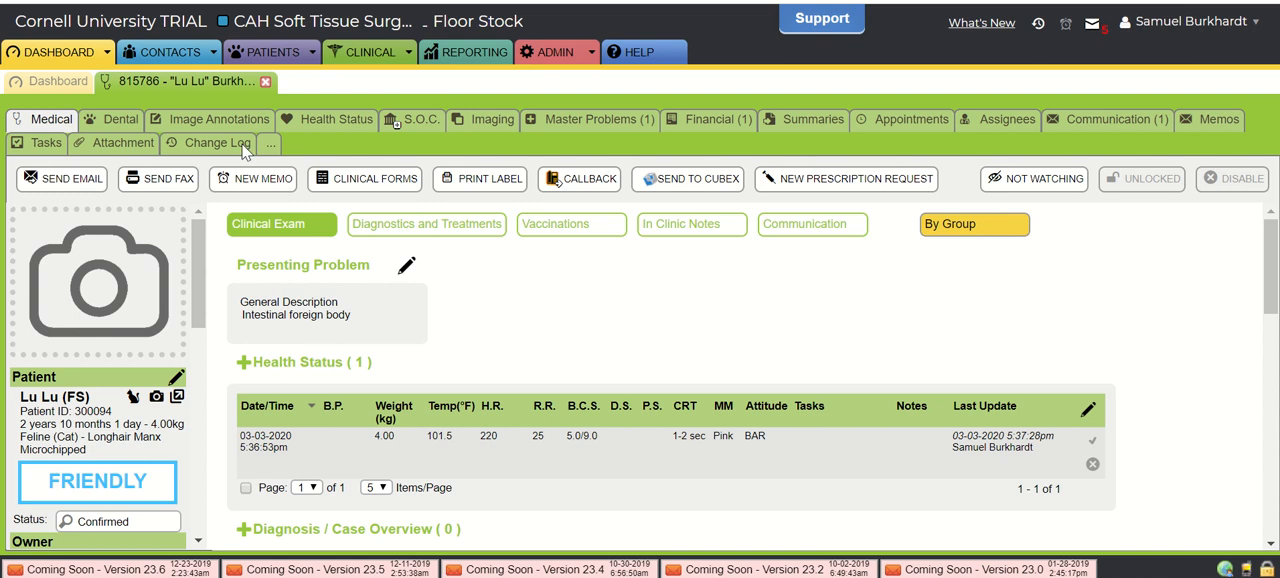
pyautogui.click(600, 120)
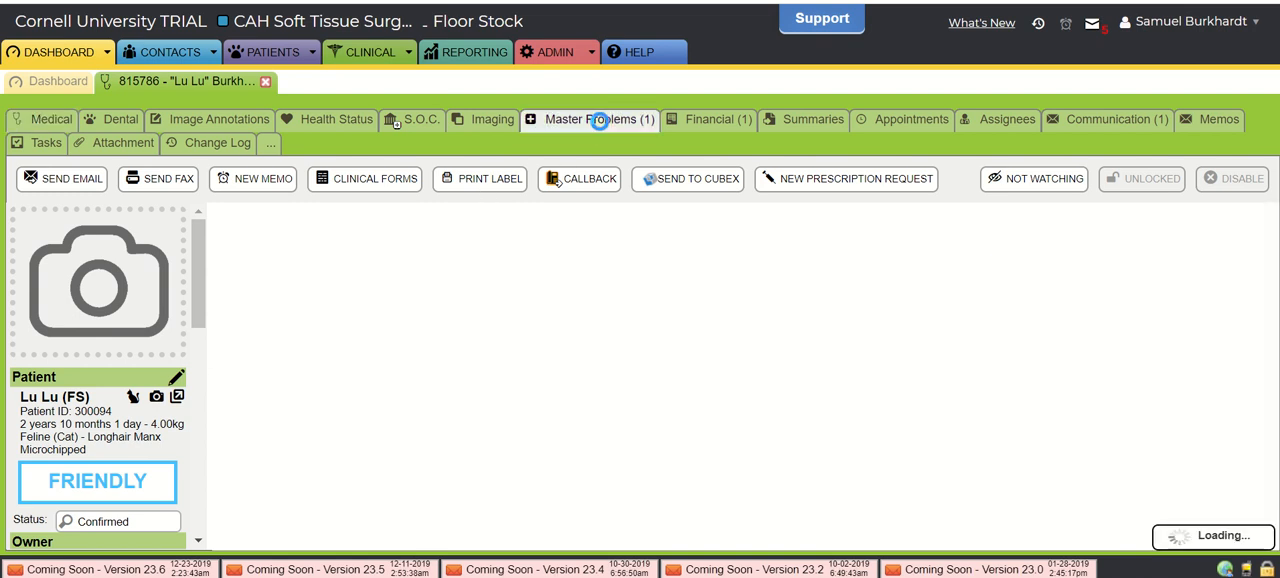
pyautogui.click(248, 227)
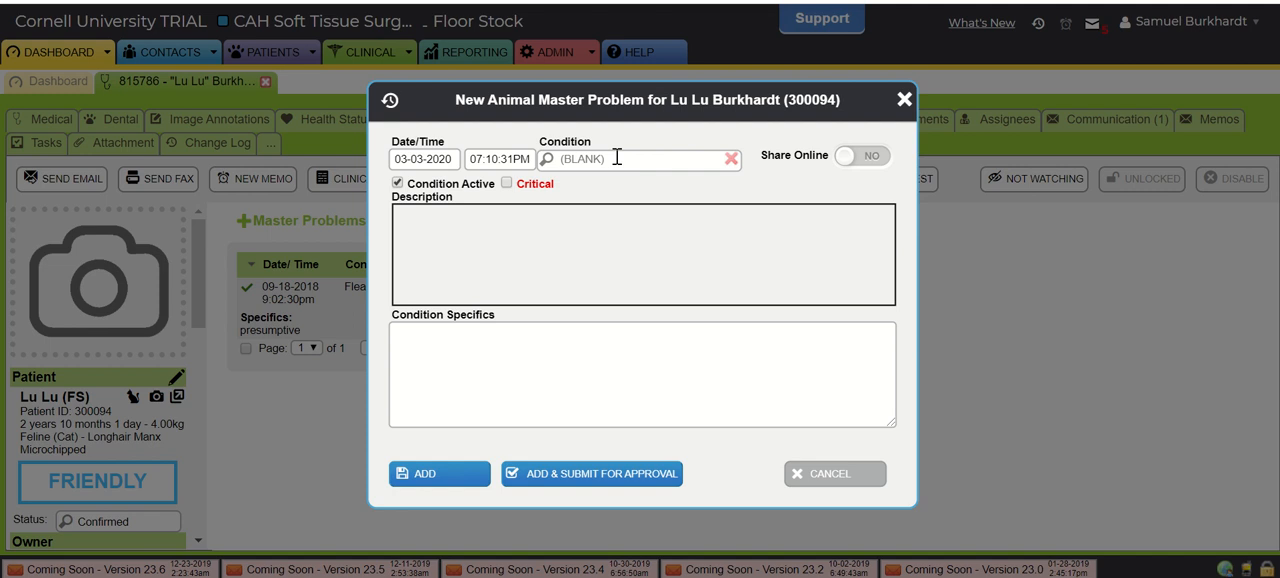
pyautogui.click(600, 156)
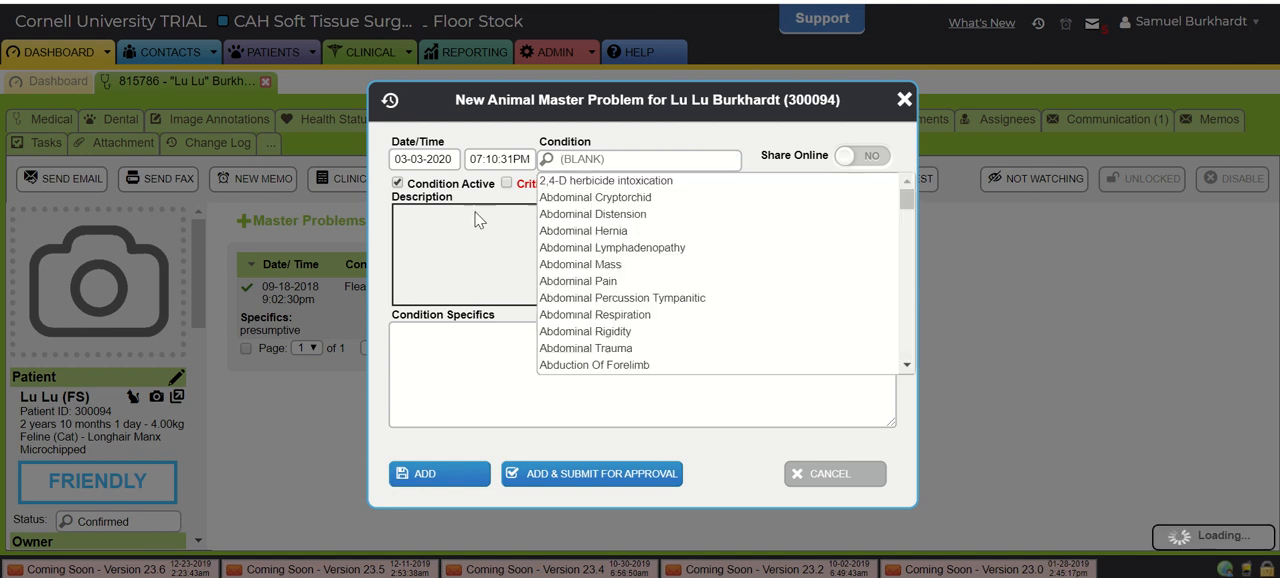
pyautogui.scroll(-3, 688, 291)
pyautogui.scroll(-3, 688, 291)
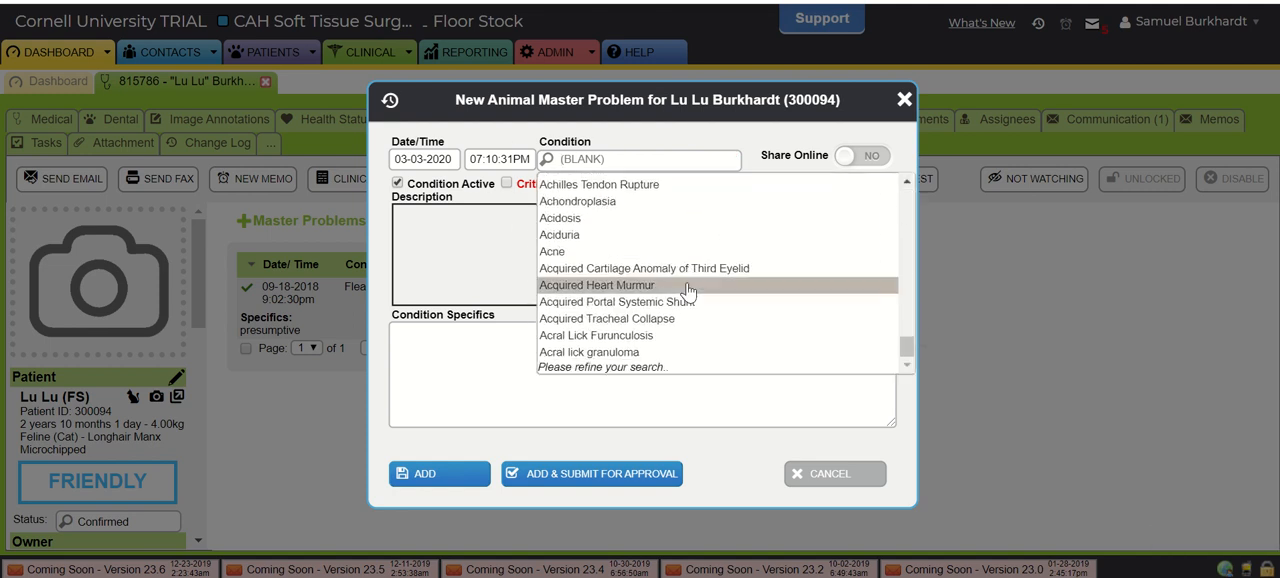
pyautogui.scroll(6, 688, 291)
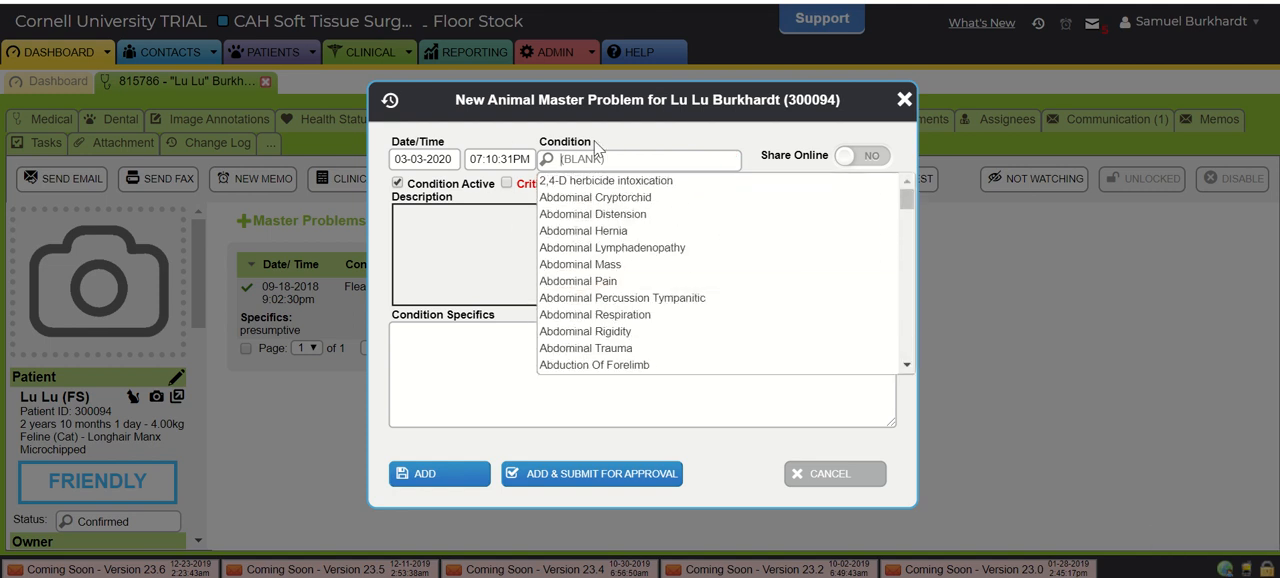
# - Search the conditions for "intestinal" to select Intestinal Obstruction, and close the new master problem without saving
pyautogui.write('intestinal')
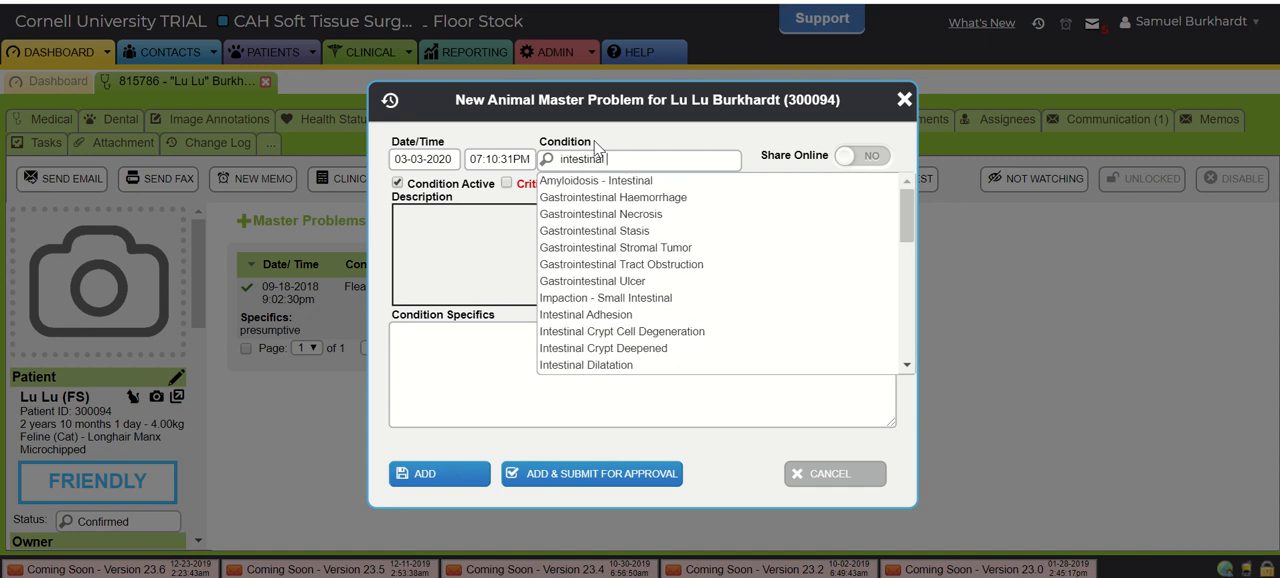
pyautogui.scroll(-2, 668, 290)
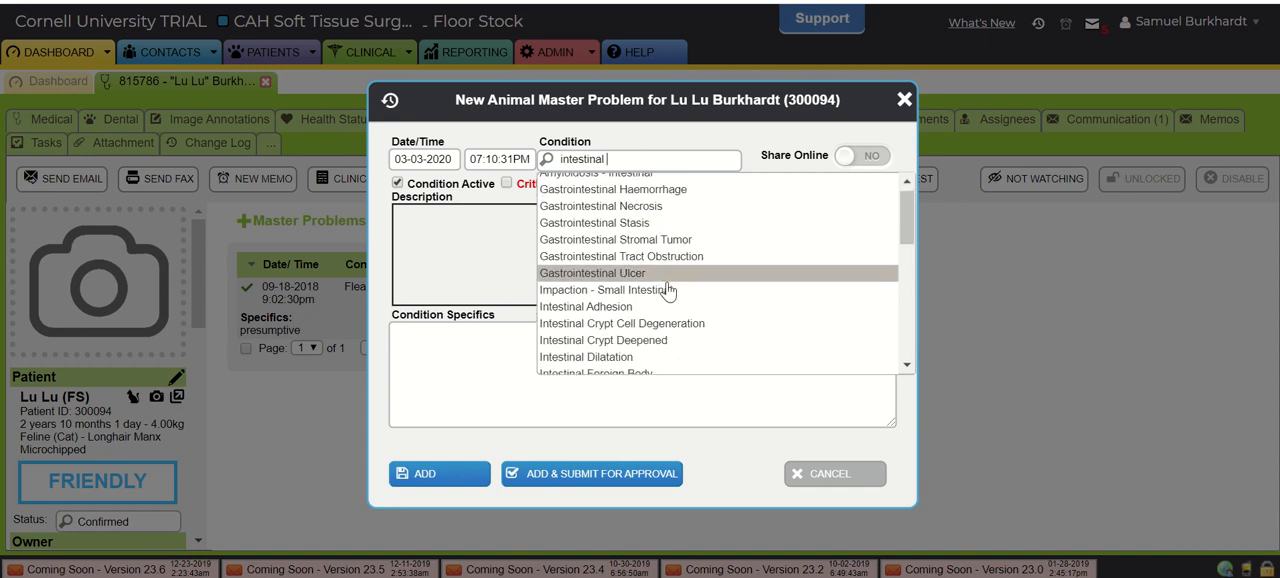
pyautogui.scroll(-5, 668, 290)
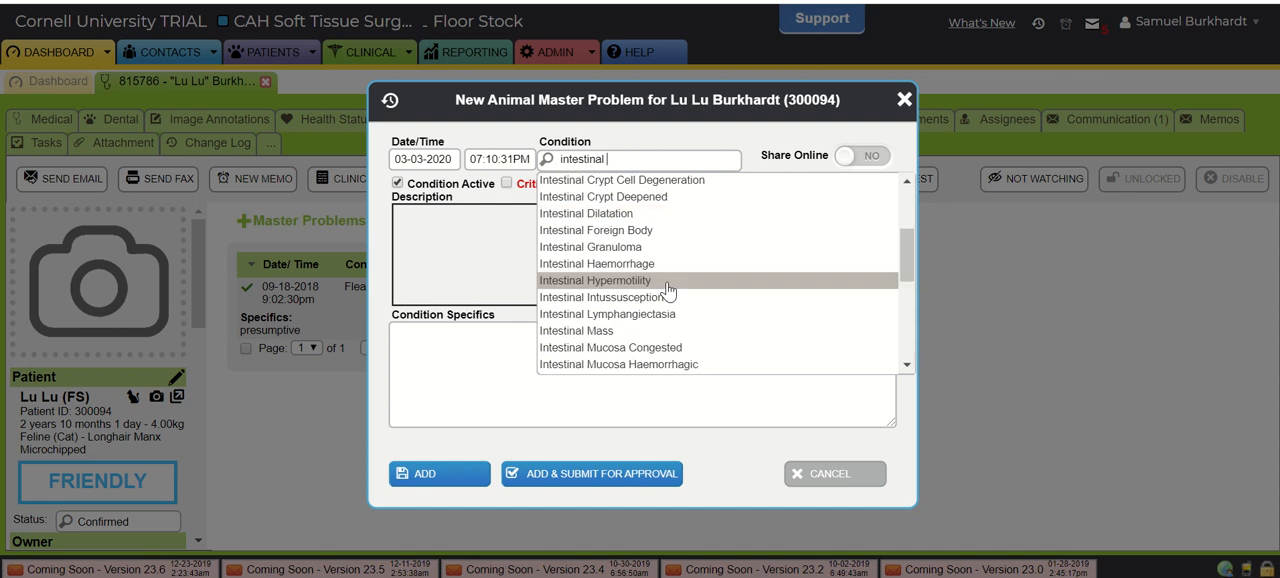
pyautogui.scroll(-3, 668, 290)
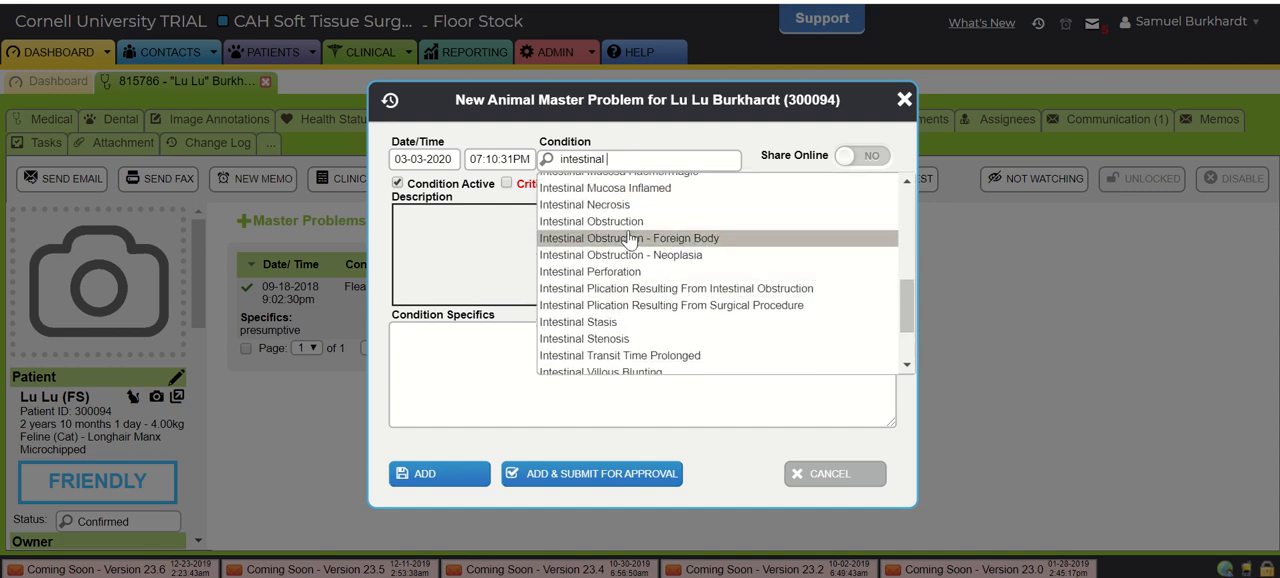
pyautogui.click(610, 225)
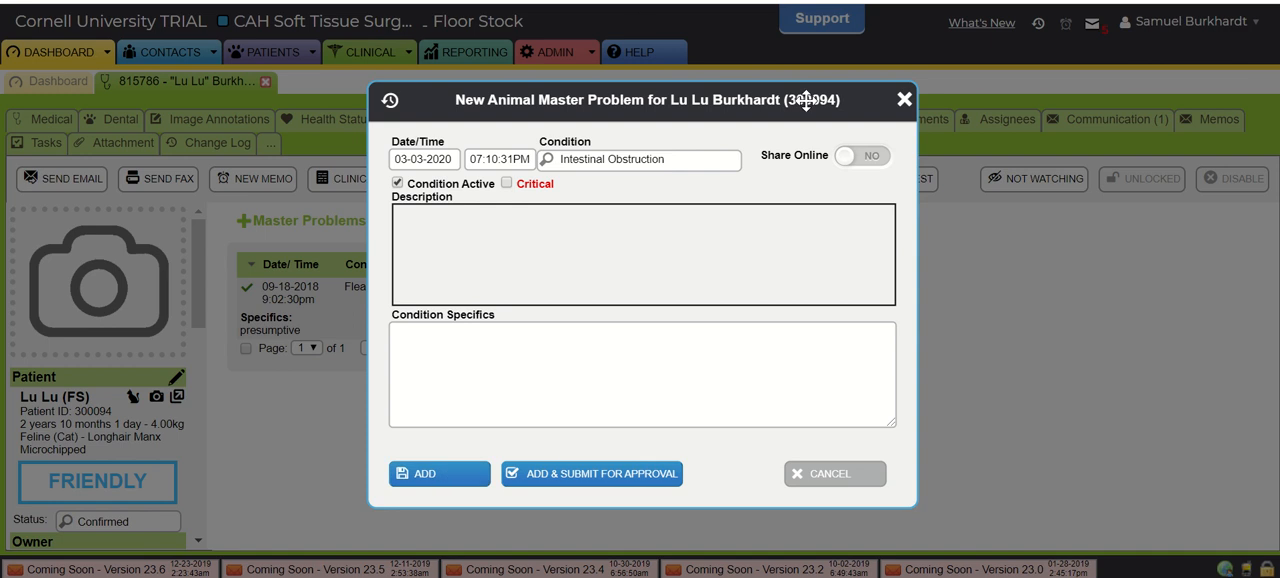
pyautogui.click(902, 102)
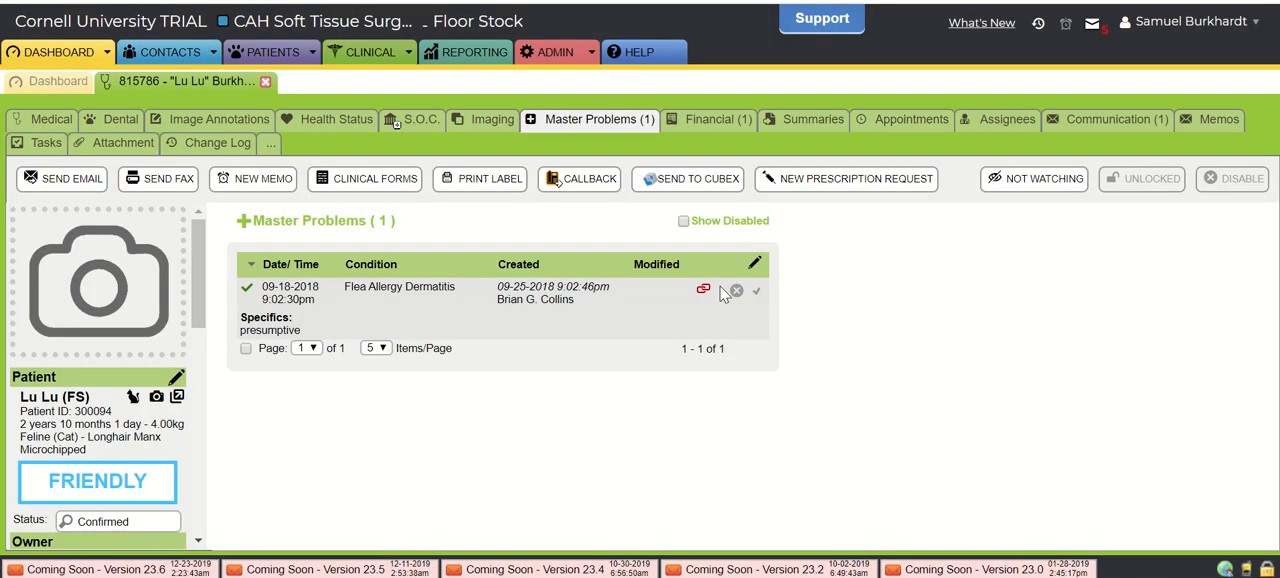
# - Review the patient's medical record across Communication, In Clinic Notes, Diagnostics and Treatments, and Clinical Exam with its history and physical exam
pyautogui.click(40, 124)
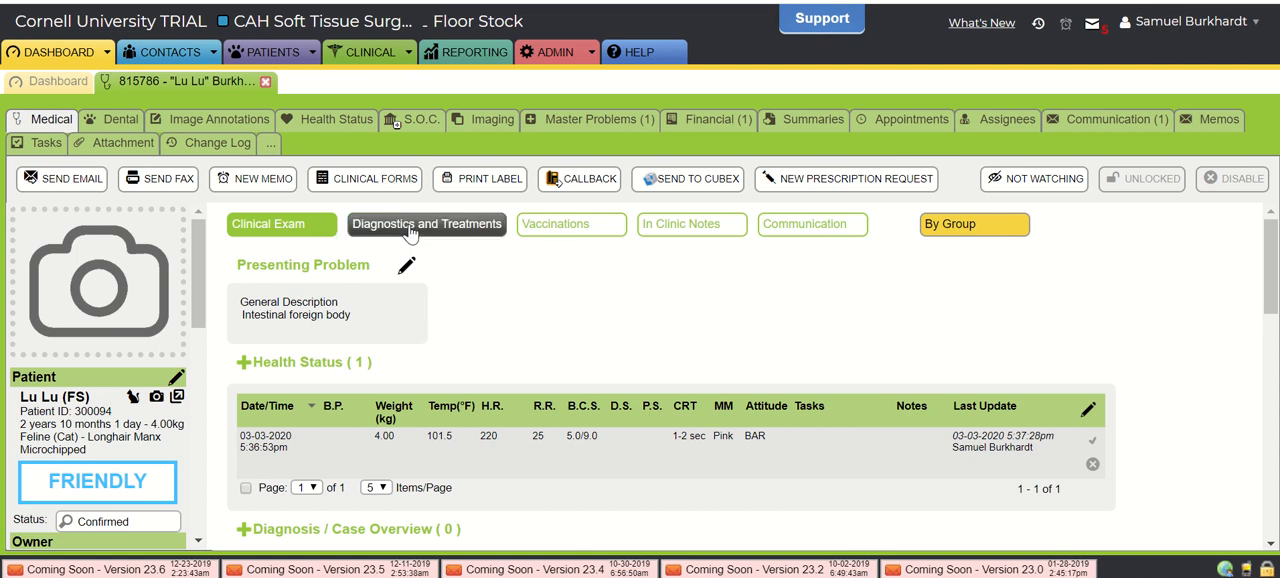
pyautogui.click(810, 228)
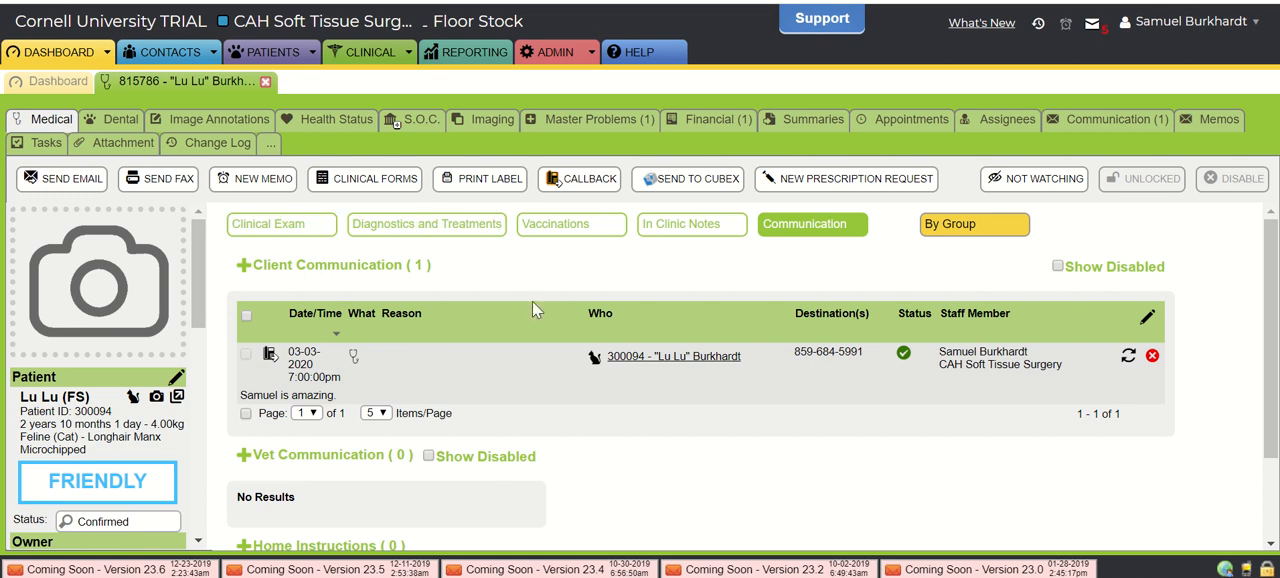
pyautogui.click(688, 224)
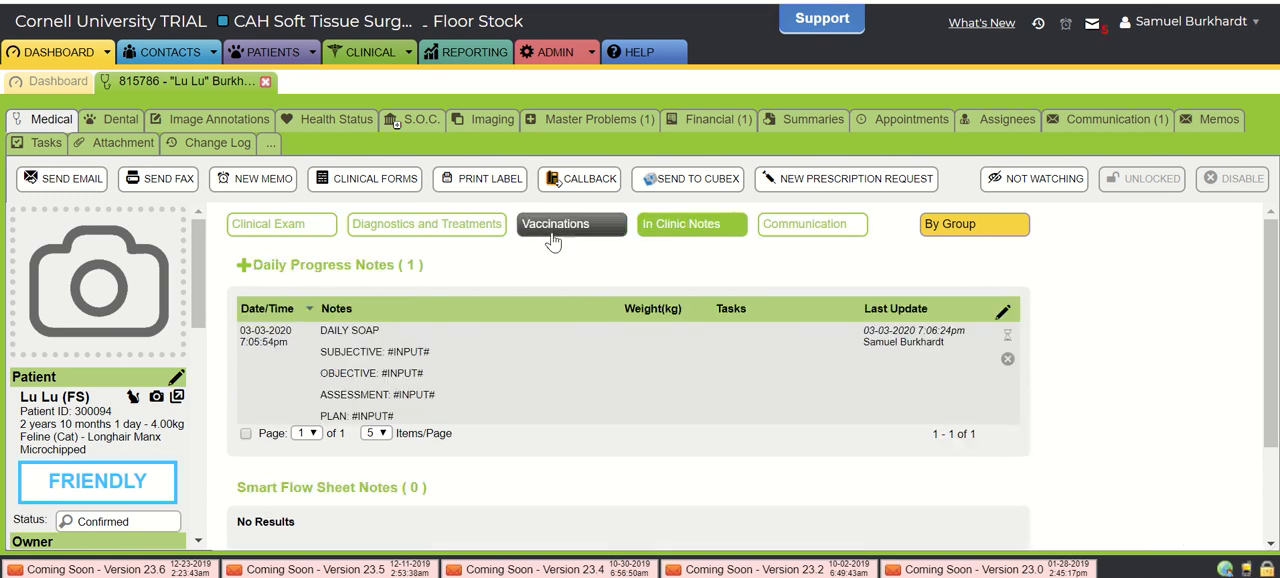
pyautogui.click(372, 234)
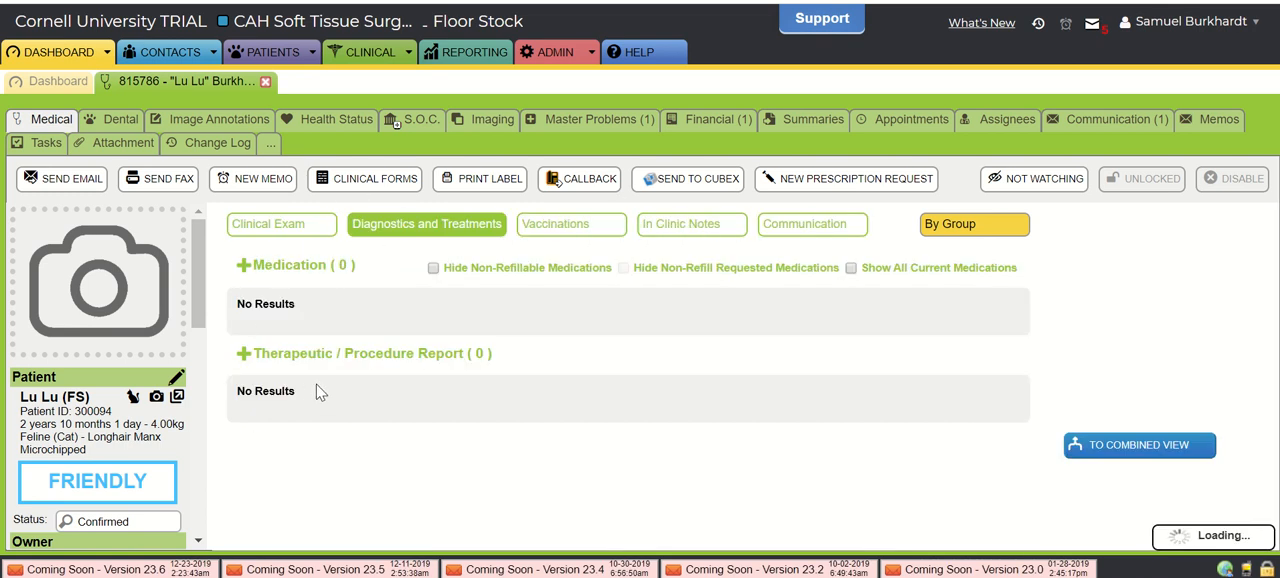
pyautogui.click(313, 244)
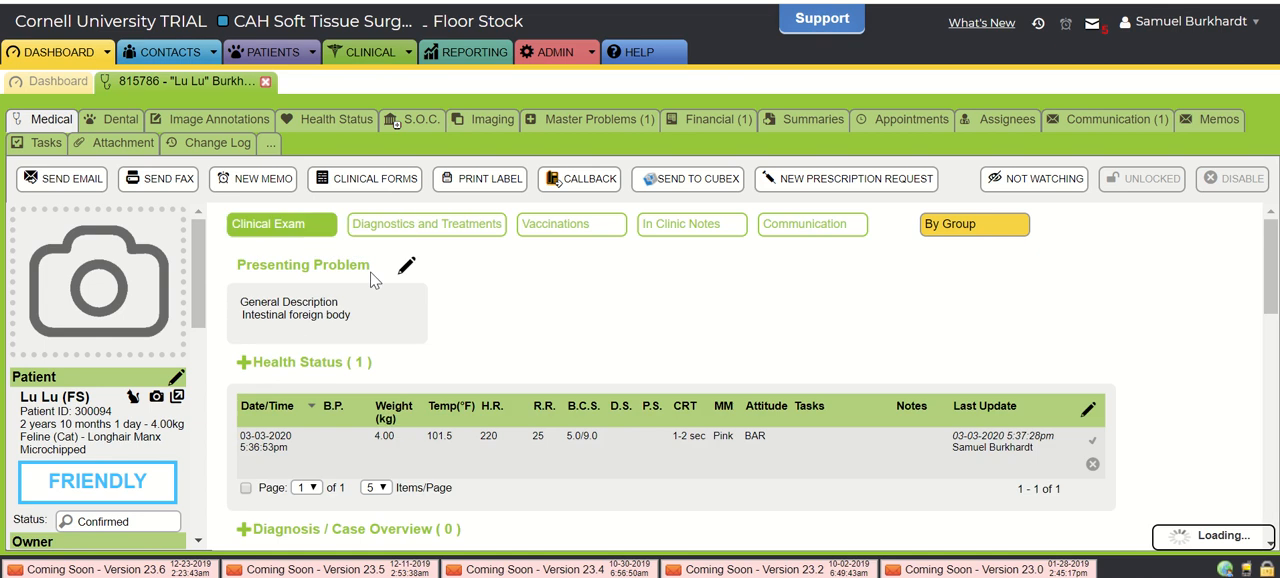
pyautogui.scroll(-3, 462, 349)
pyautogui.scroll(-3, 461, 346)
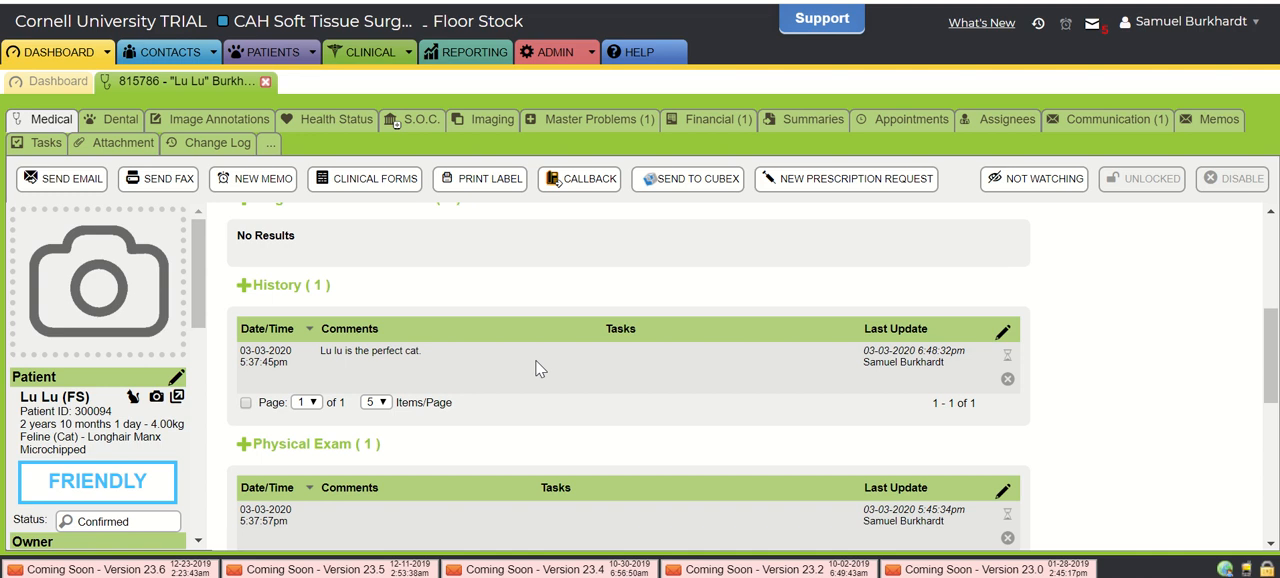
pyautogui.scroll(6, 689, 332)
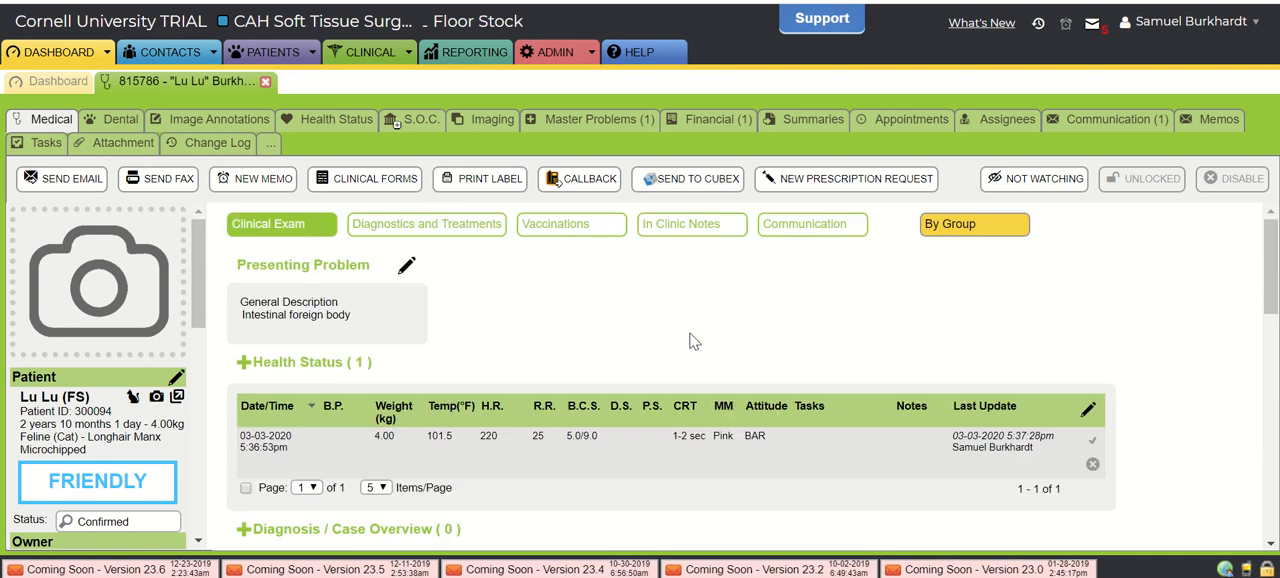